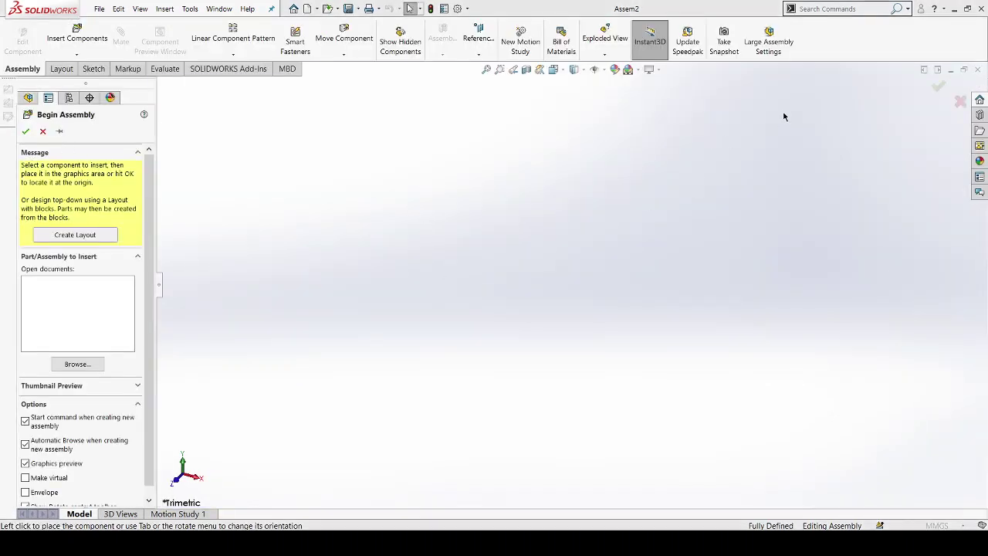
Dismiss the Begin Assembly prompt and bring up the Toolbox in the Design Library
click(43, 132)
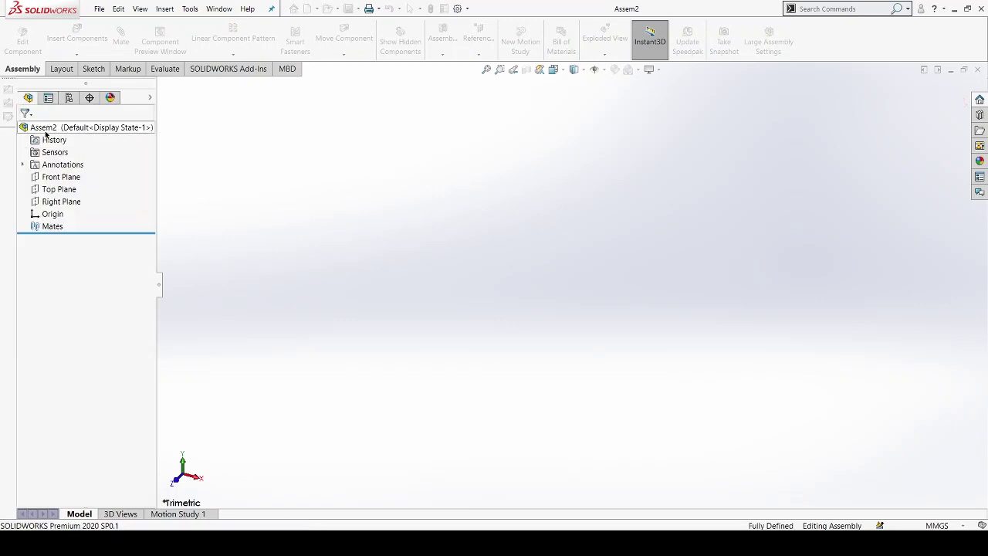
click(979, 114)
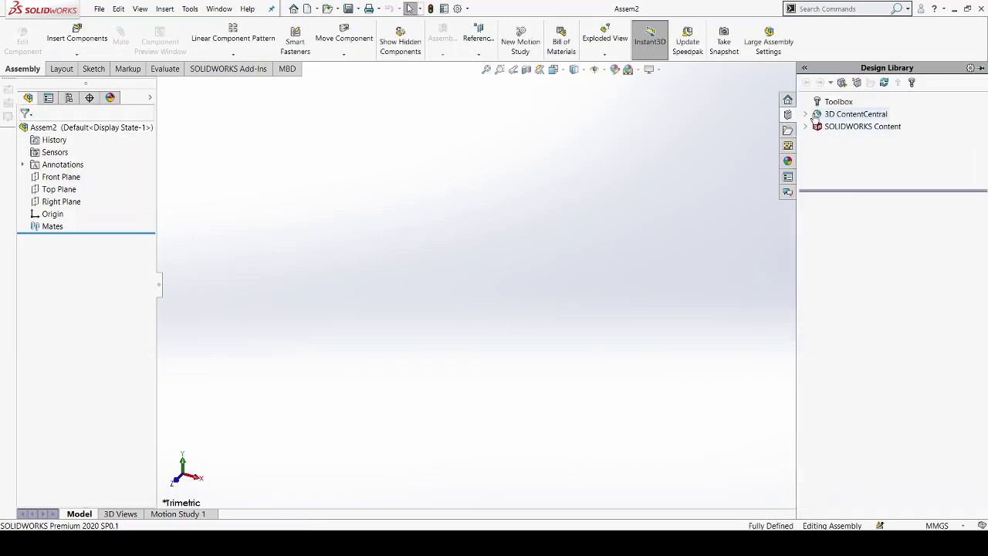
click(830, 101)
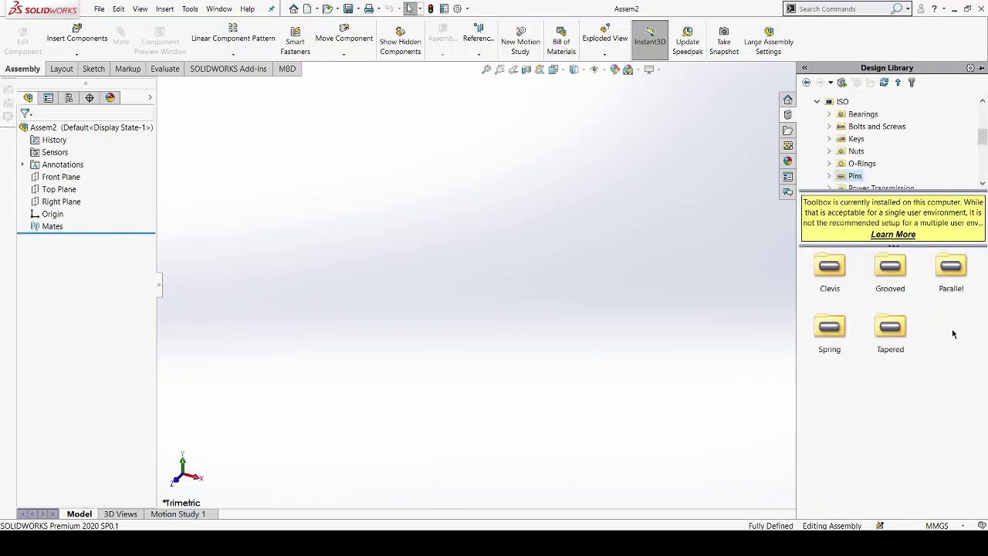
click(787, 128)
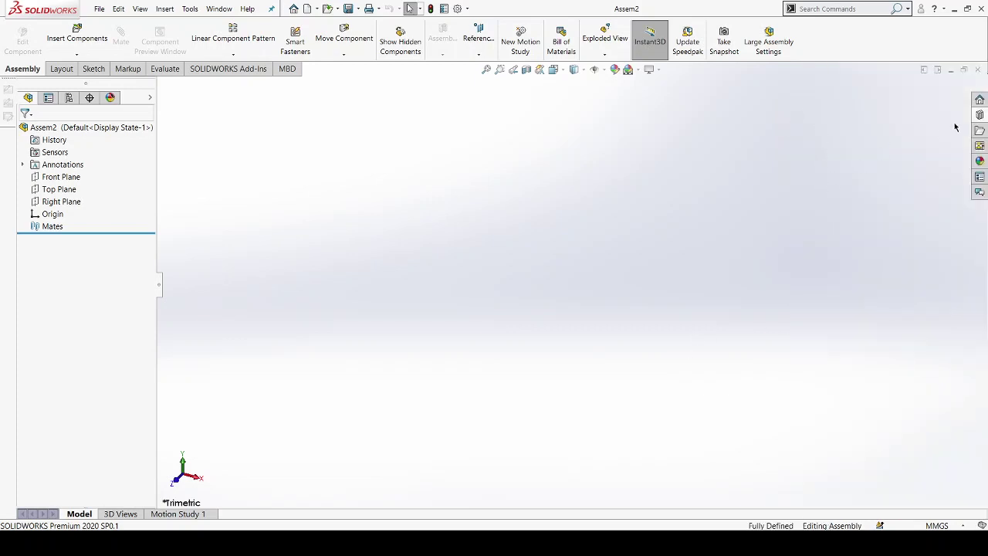
Browse Toolbox > ISO > Power Transmission > Gears and drag an Internal Spur Gear into the assembly
click(979, 115)
scroll(849, 143, up, 3)
scroll(849, 135, up, 1)
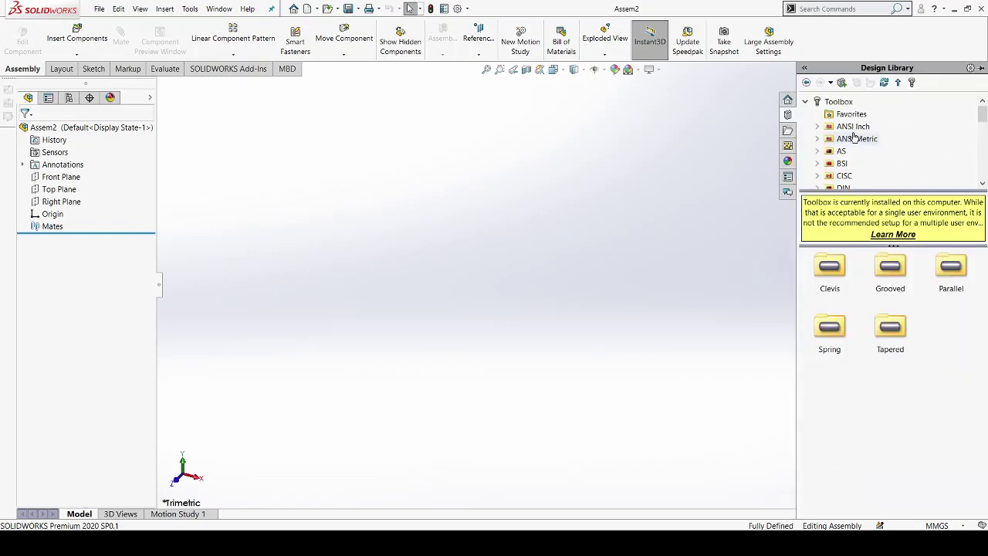
click(840, 104)
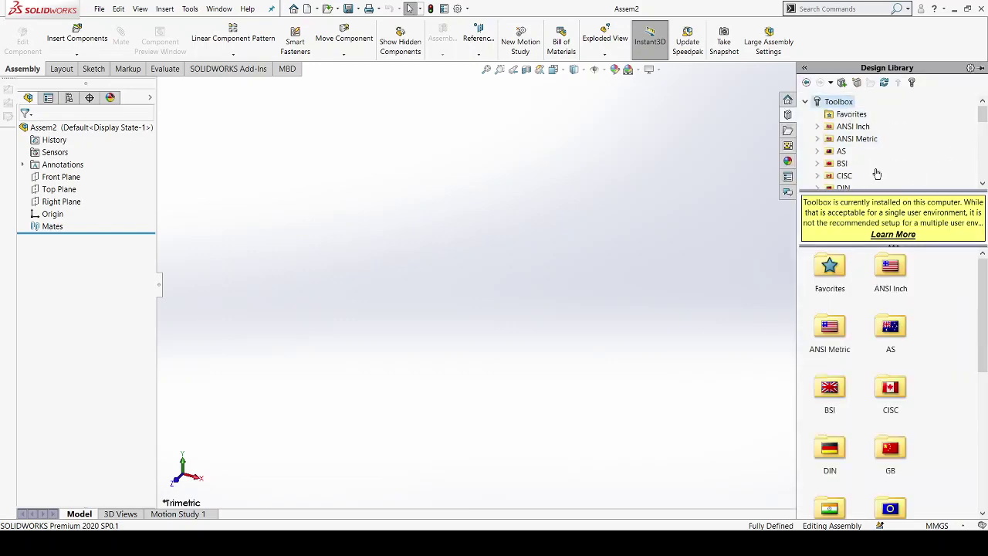
scroll(893, 417, down, 2)
double_click(894, 417)
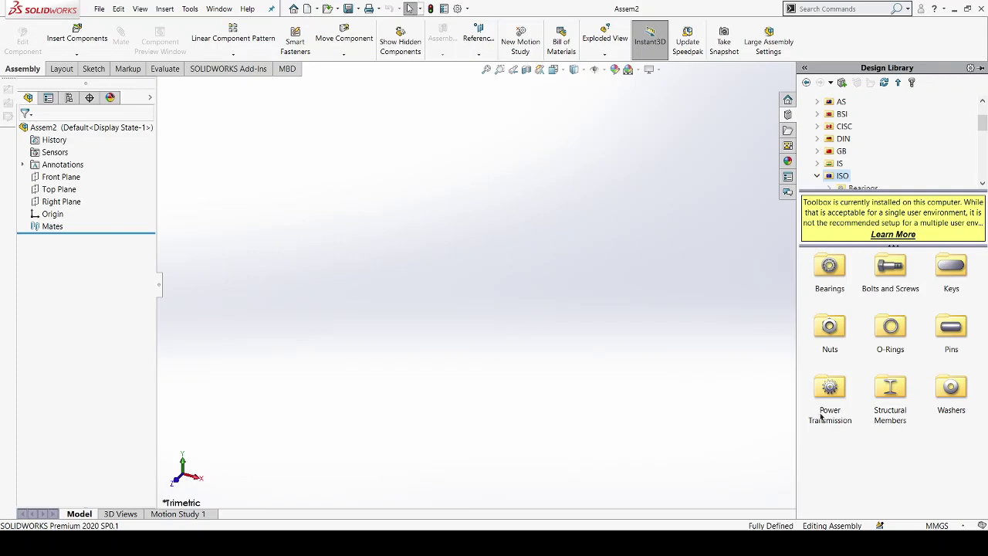
double_click(830, 387)
double_click(890, 266)
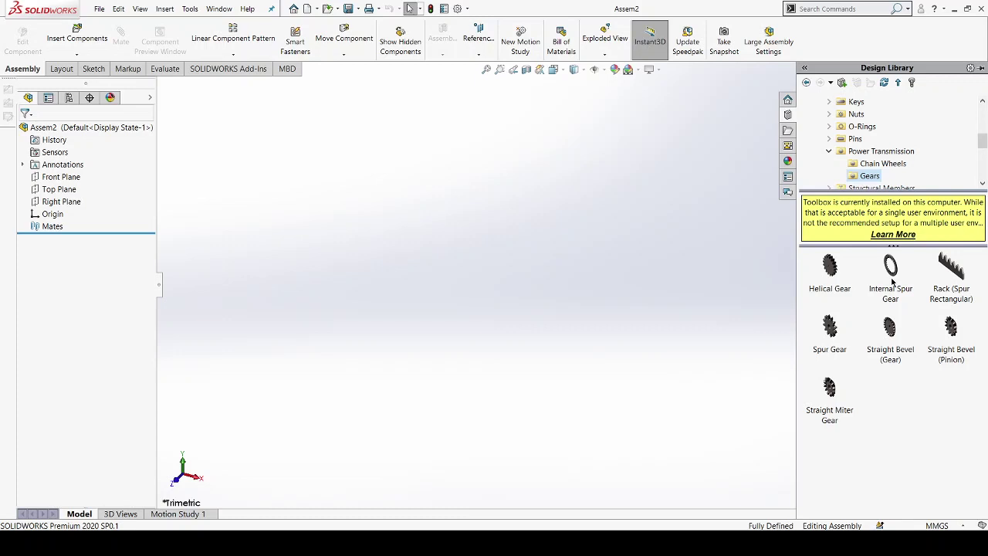
drag(893, 283, 775, 307)
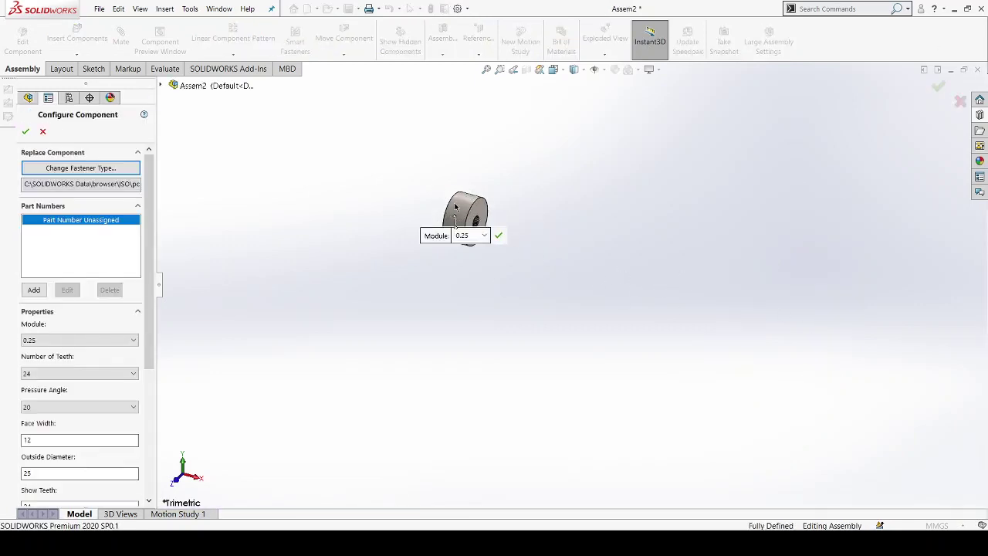
Insert the internal spur gear with its default configuration, dropping one extra copy
scroll(457, 210, down, 2)
scroll(470, 301, down, 2)
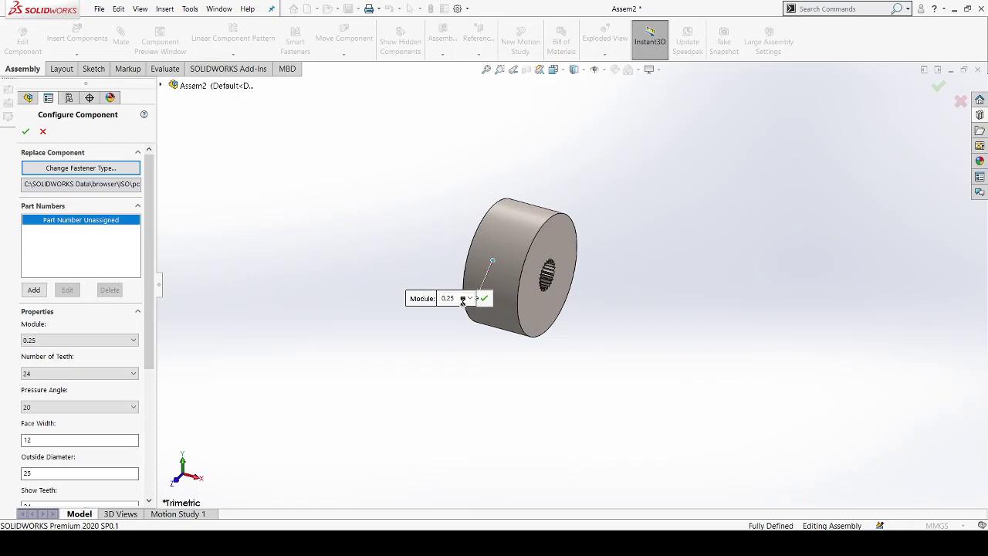
key(Return)
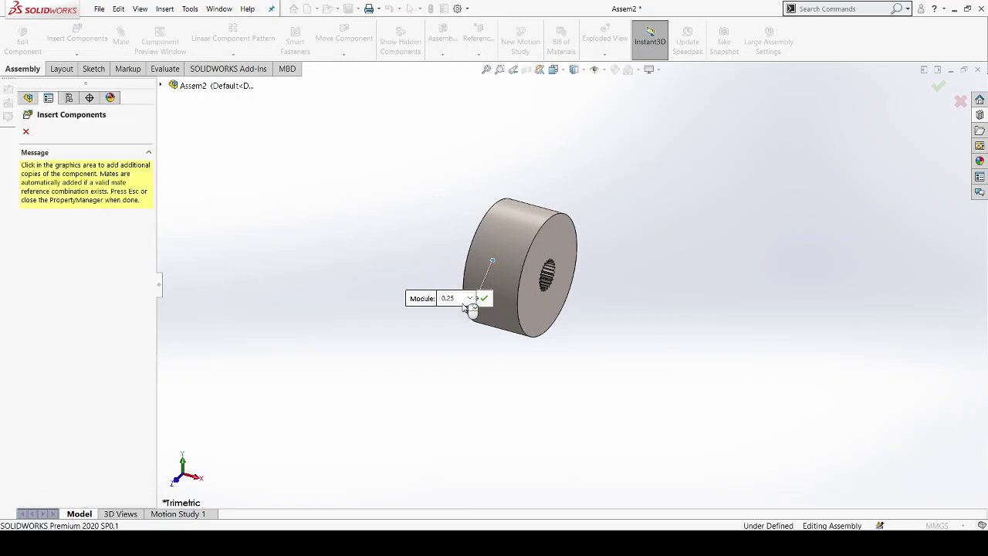
click(474, 309)
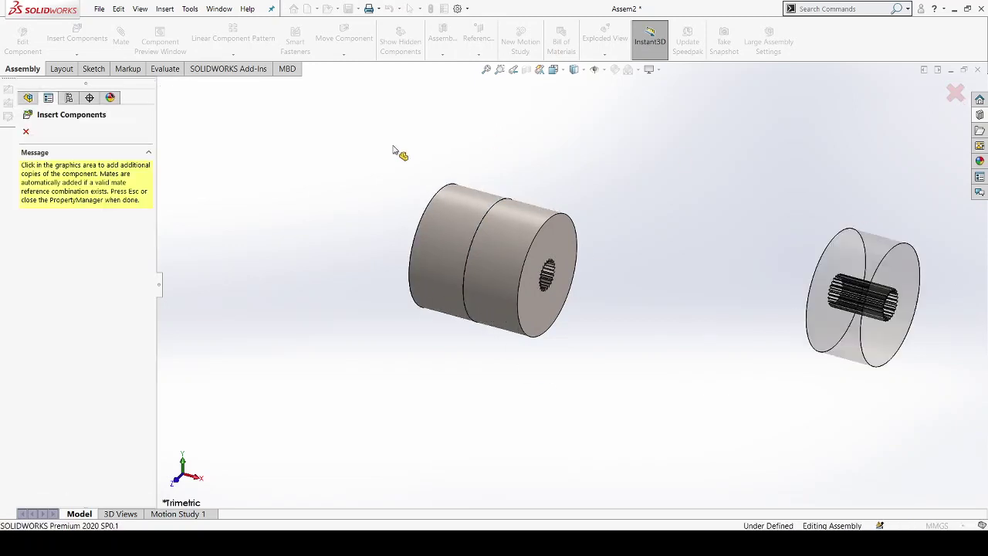
click(25, 131)
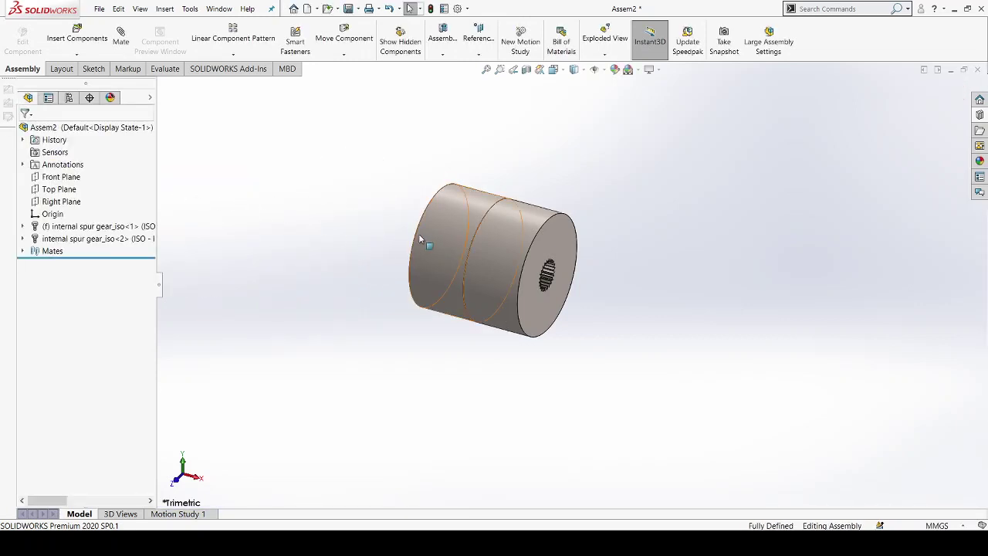
Delete both internal spur gear copies from Assem2
click(136, 240)
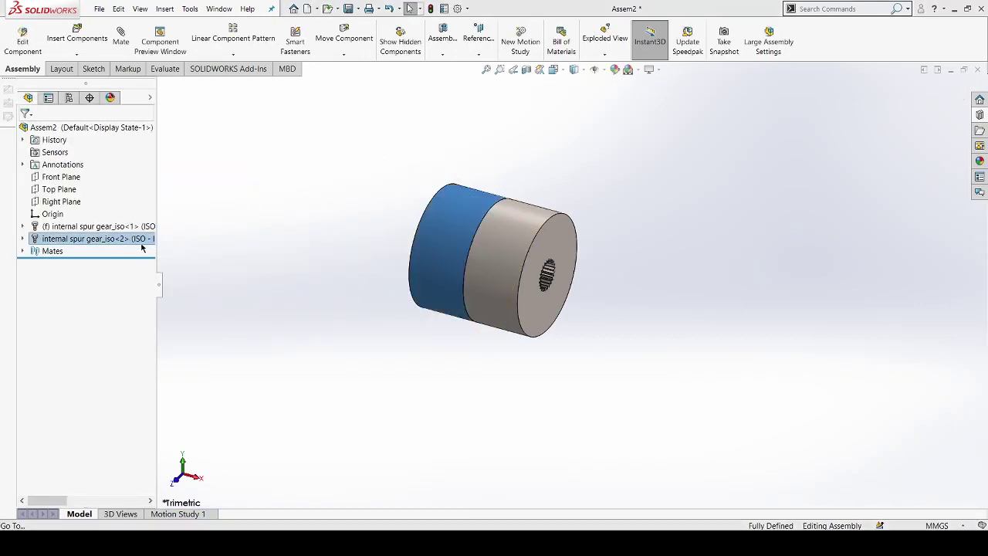
key(ctrl+s)
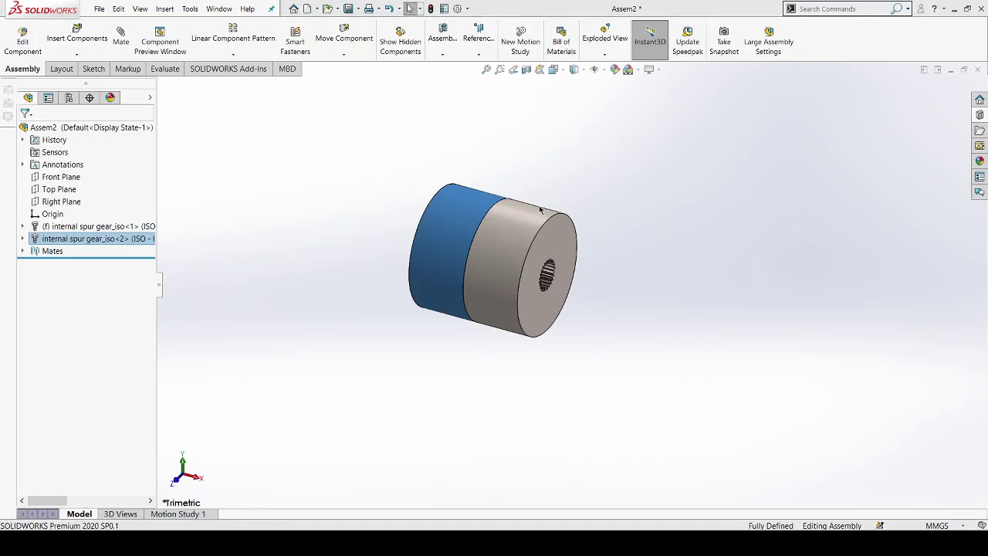
key(Delete)
click(115, 227)
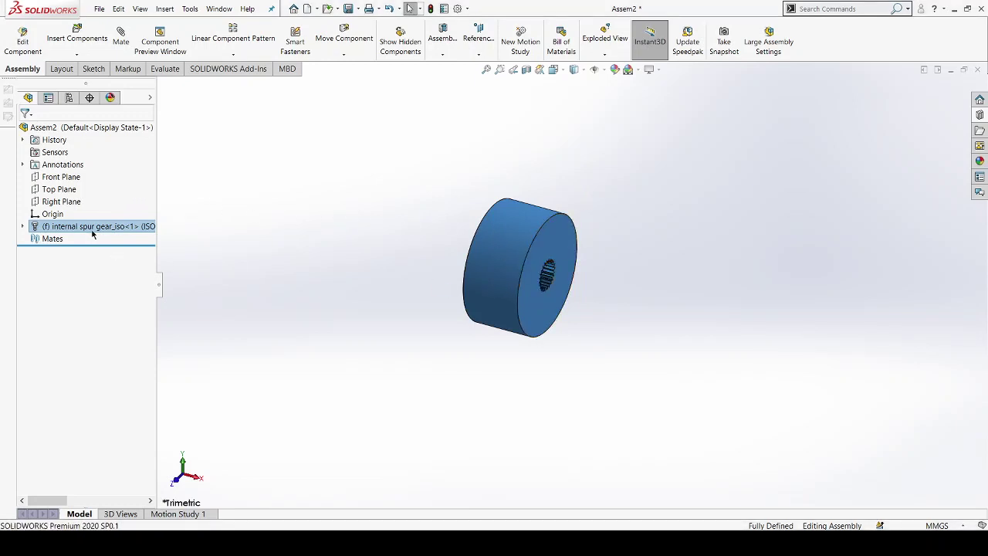
key(Delete)
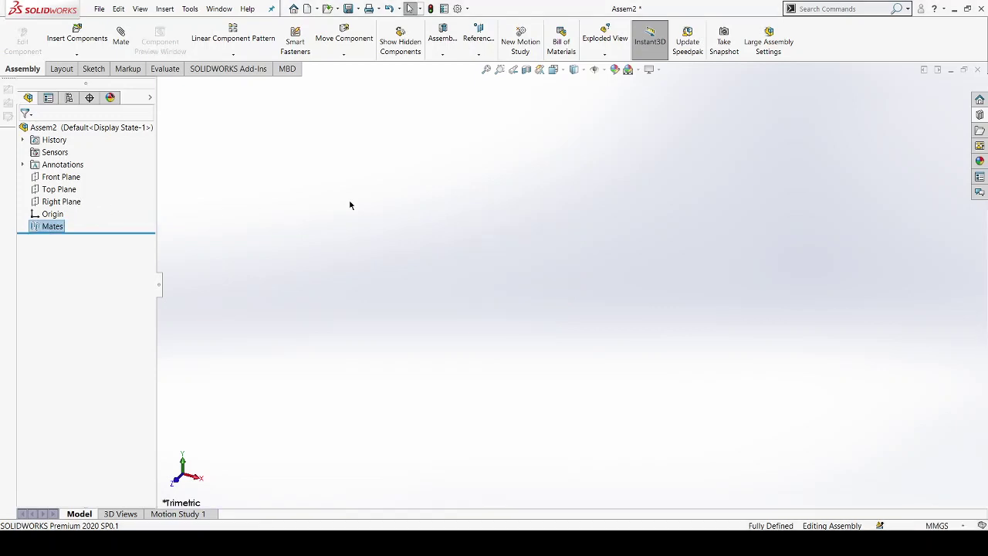
Drop an Internal Spur Gear into the assembly and set its module to 0.6
click(979, 115)
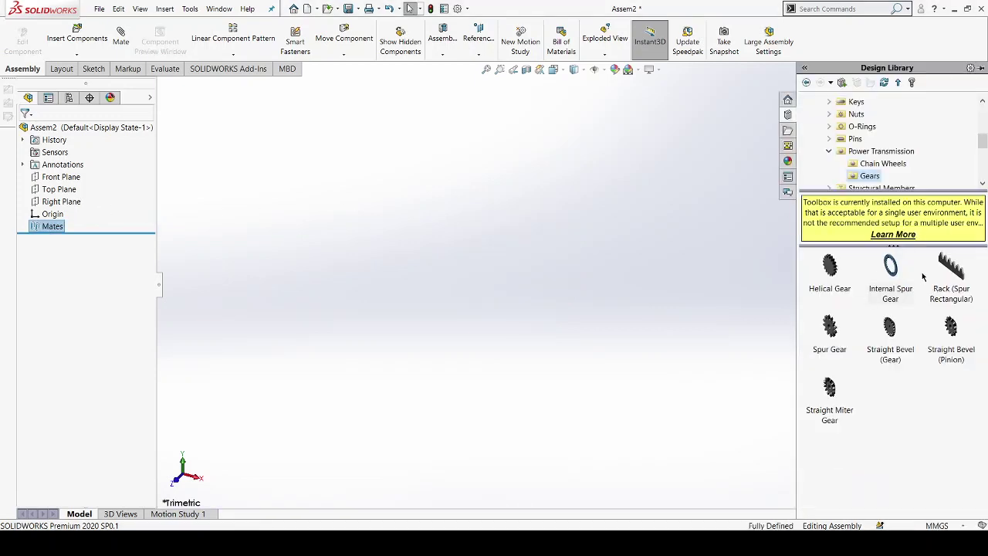
drag(899, 281, 571, 286)
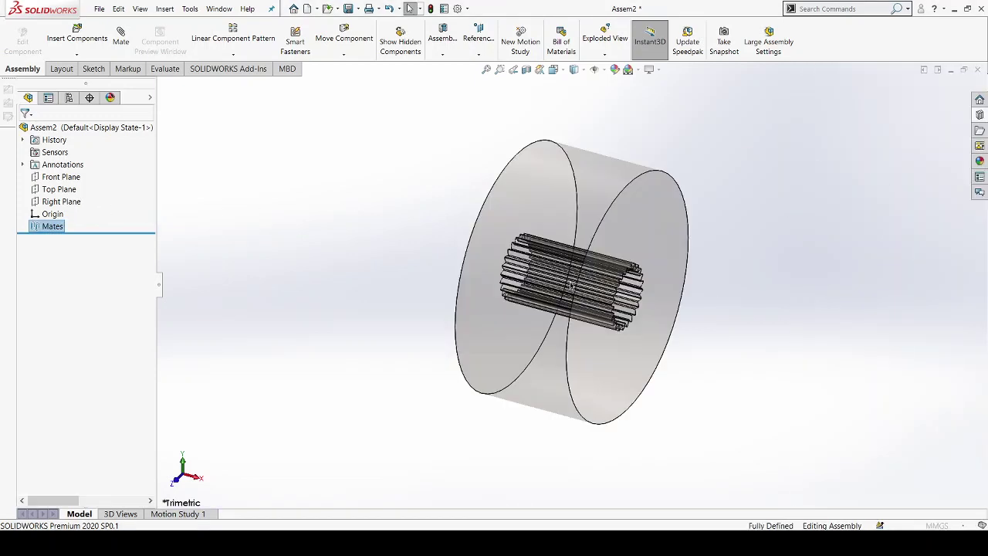
drag(568, 326, 569, 327)
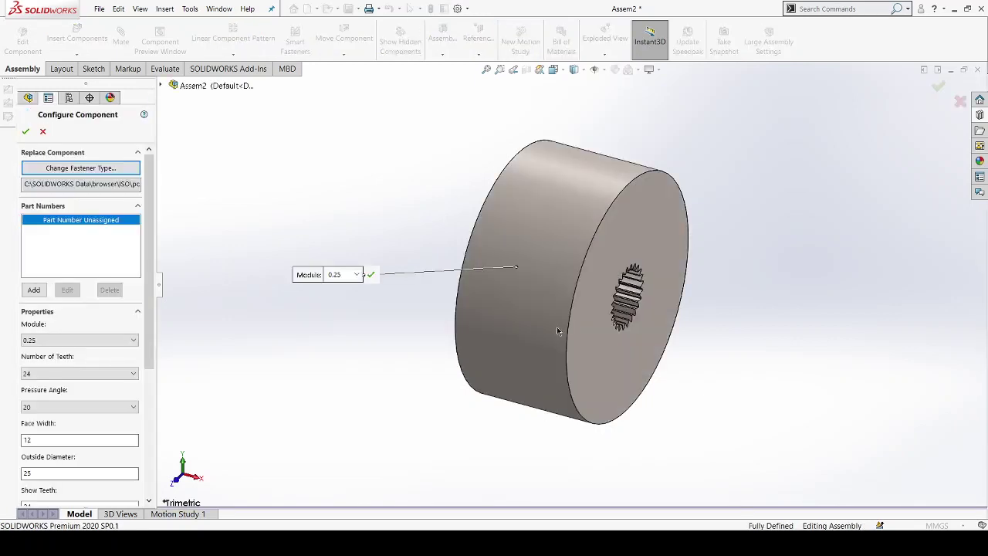
click(54, 340)
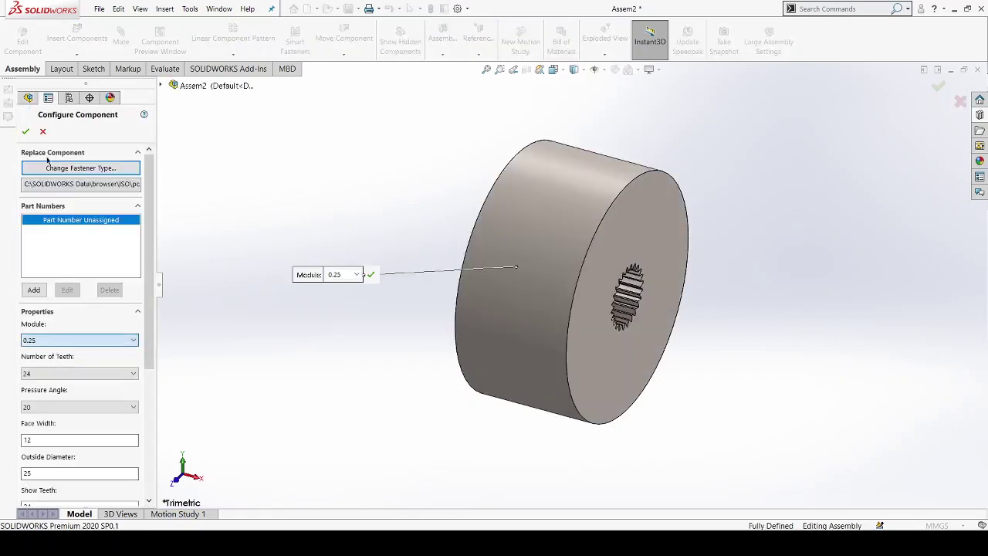
text(0.6)
click(43, 373)
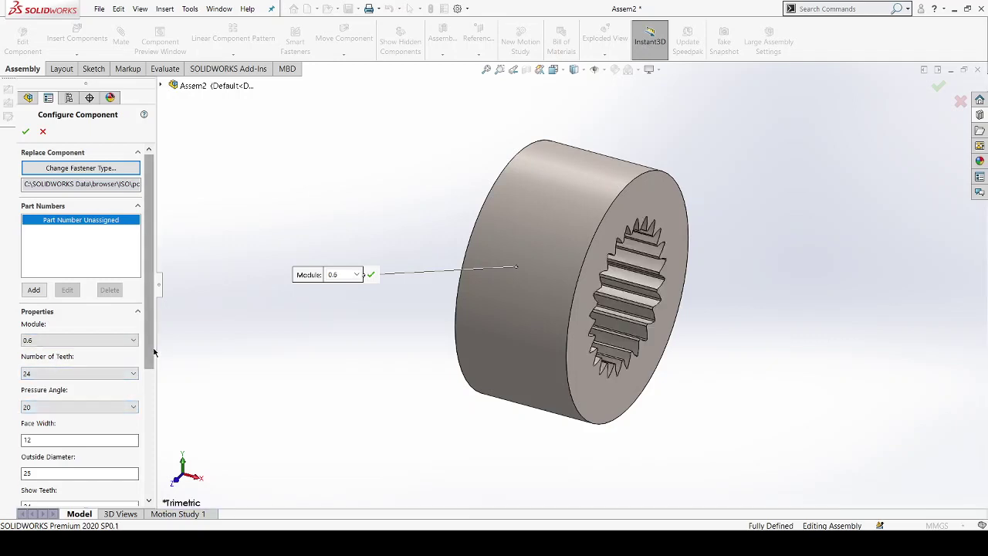
Set face width 20 and outside diameter 26, then confirm the gear configuration
drag(155, 354, 156, 398)
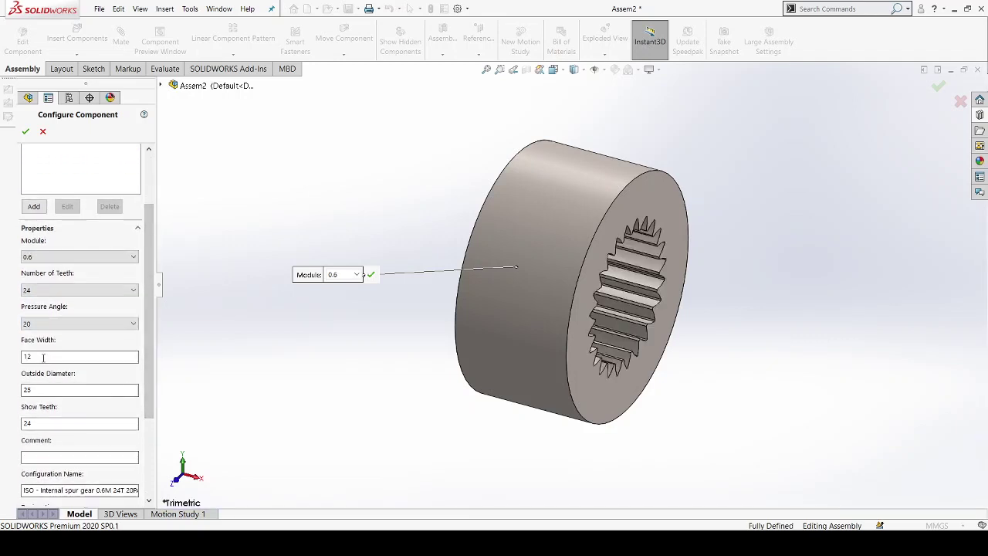
drag(45, 357, 1, 360)
text(20)
key(Return)
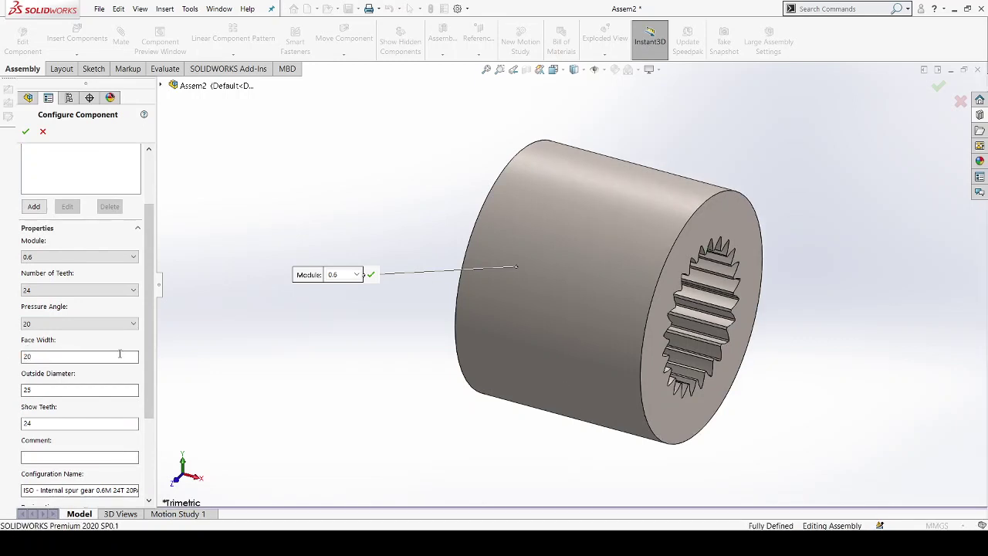
drag(32, 390, 12, 396)
click(32, 385)
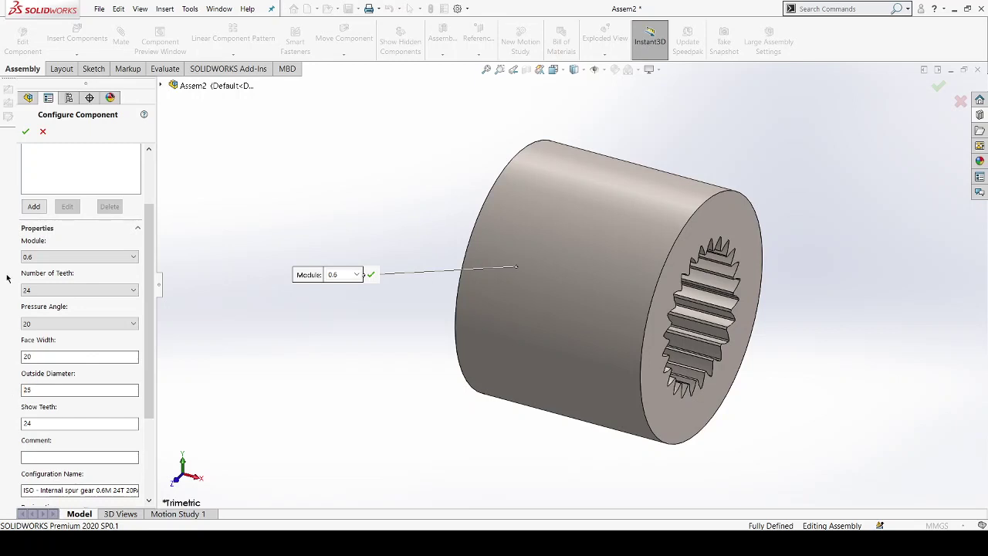
click(74, 390)
text(26)
click(68, 423)
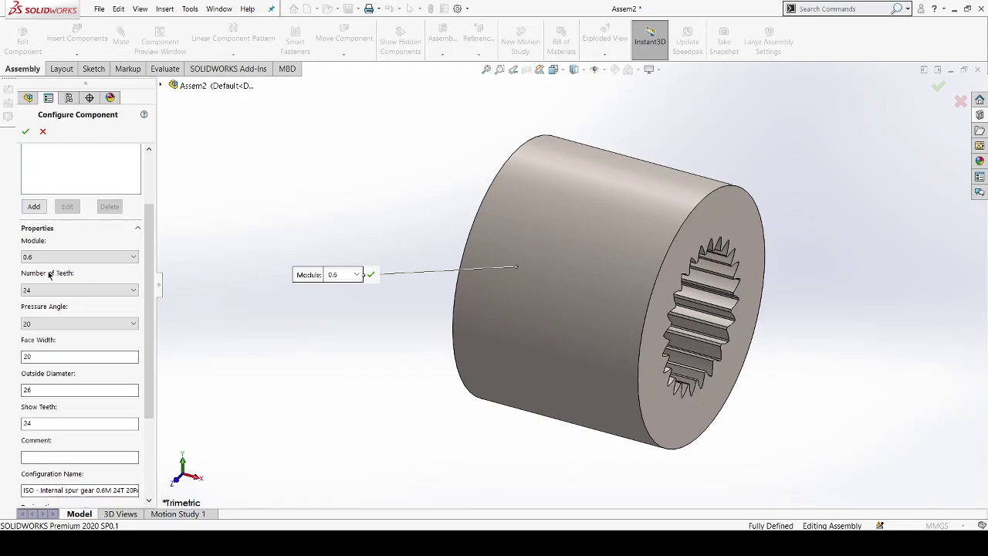
drag(152, 267, 162, 348)
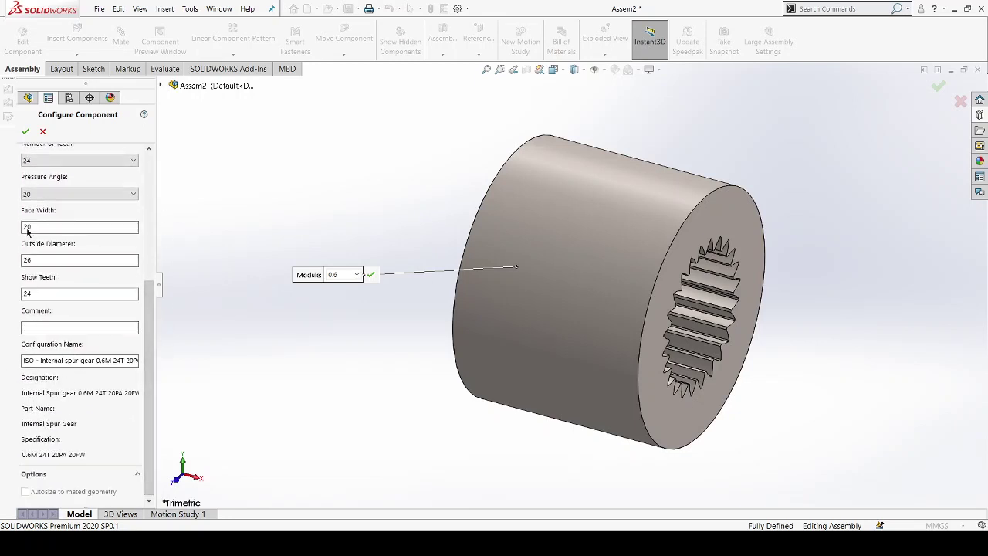
click(25, 131)
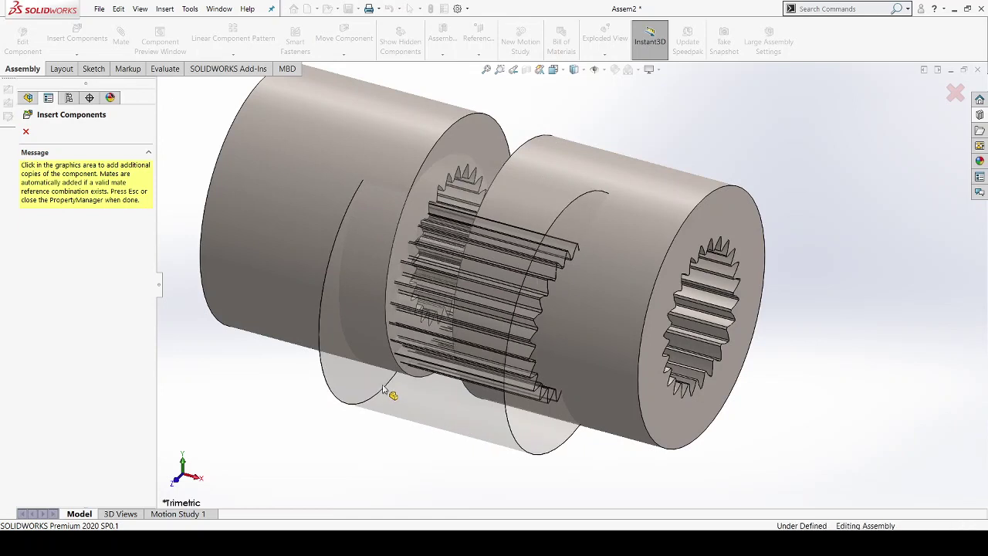
Stop inserting gear copies and delete the extra copy
key(Escape)
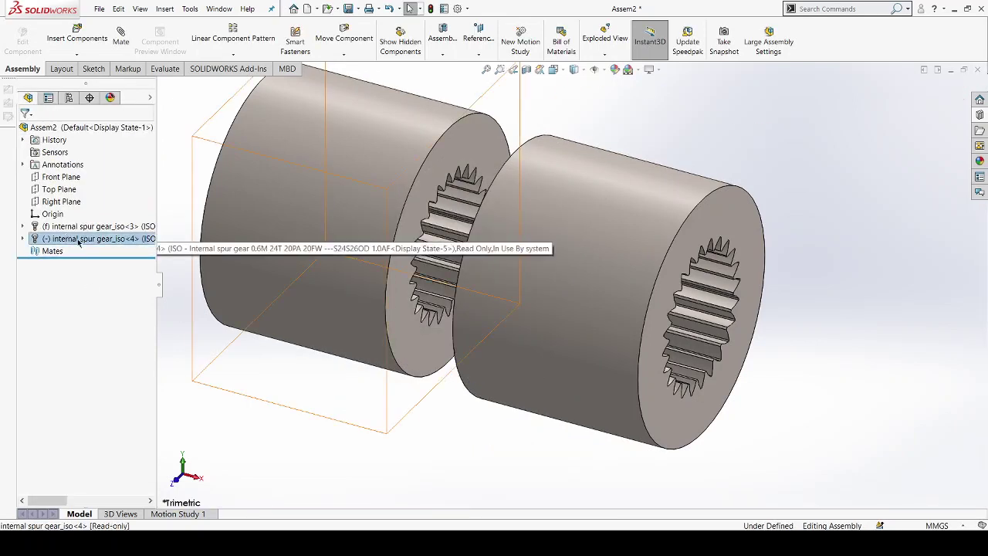
click(78, 240)
key(Delete)
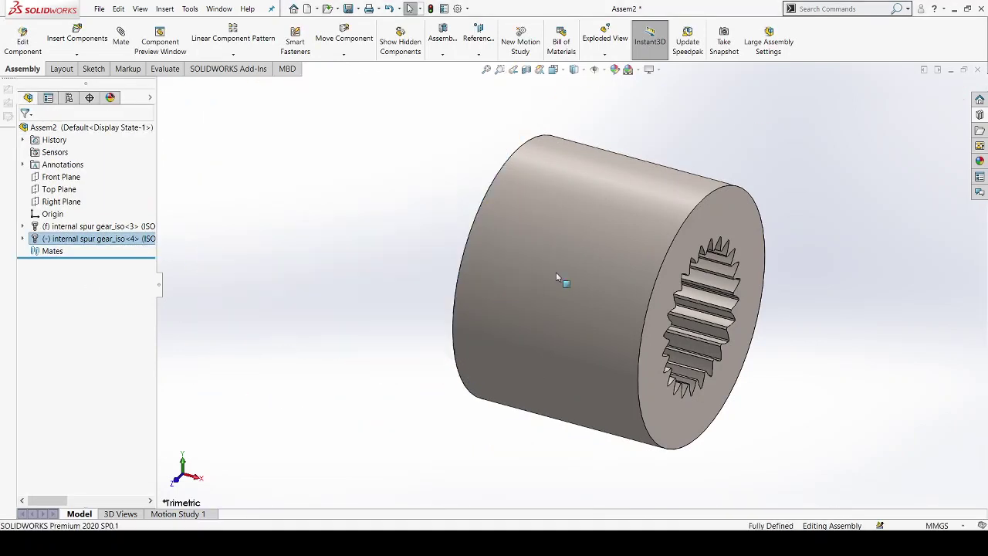
Orbit to inspect the remaining gear, then close the Assem2 gear assembly window
mouse_move(808, 318)
middle_down()
mouse_move(692, 282)
mouse_move(862, 315)
mouse_move(793, 291)
mouse_move(761, 262)
mouse_move(719, 275)
mouse_move(697, 221)
mouse_move(768, 254)
mouse_move(776, 276)
mouse_move(709, 309)
middle_up()
scroll(709, 308, down, 2)
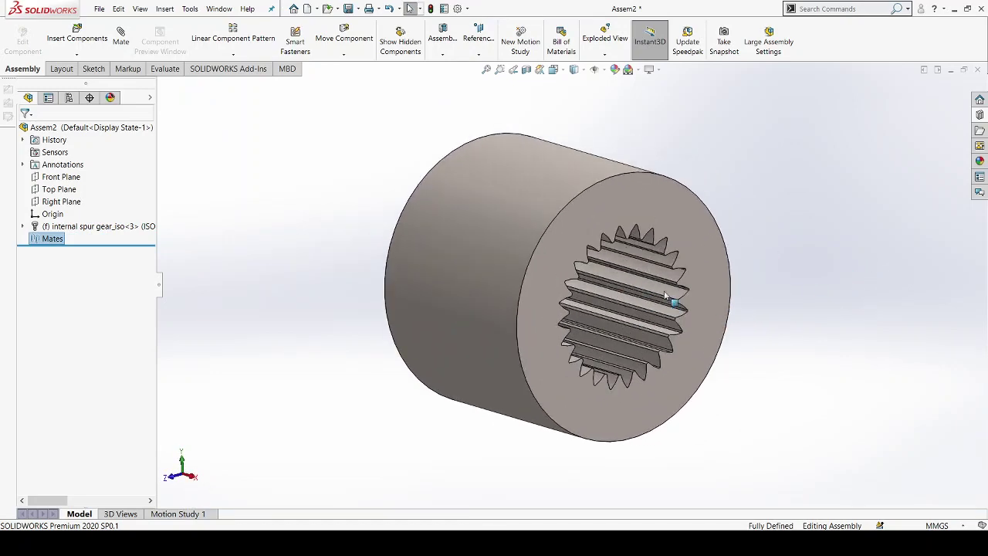
middle_drag(701, 270, 716, 226)
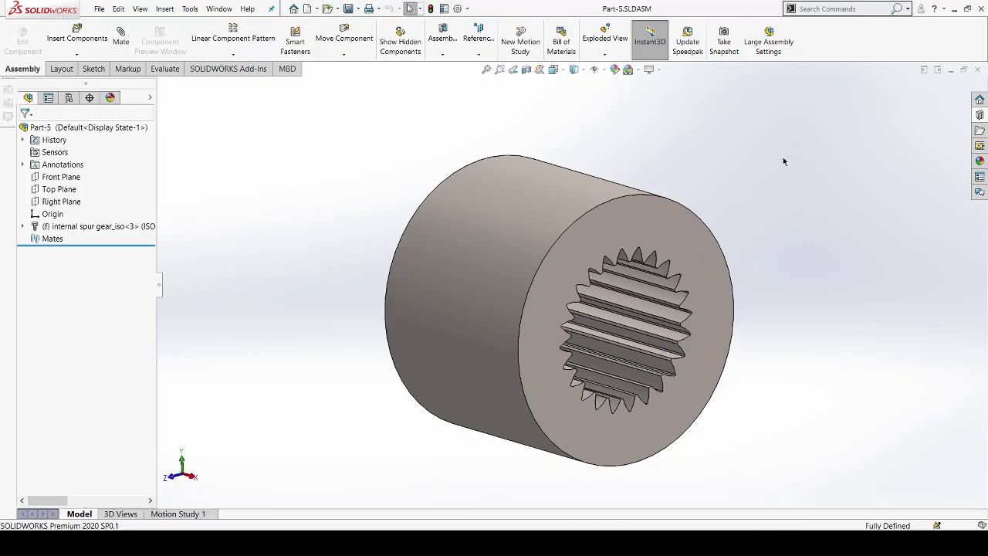
click(977, 69)
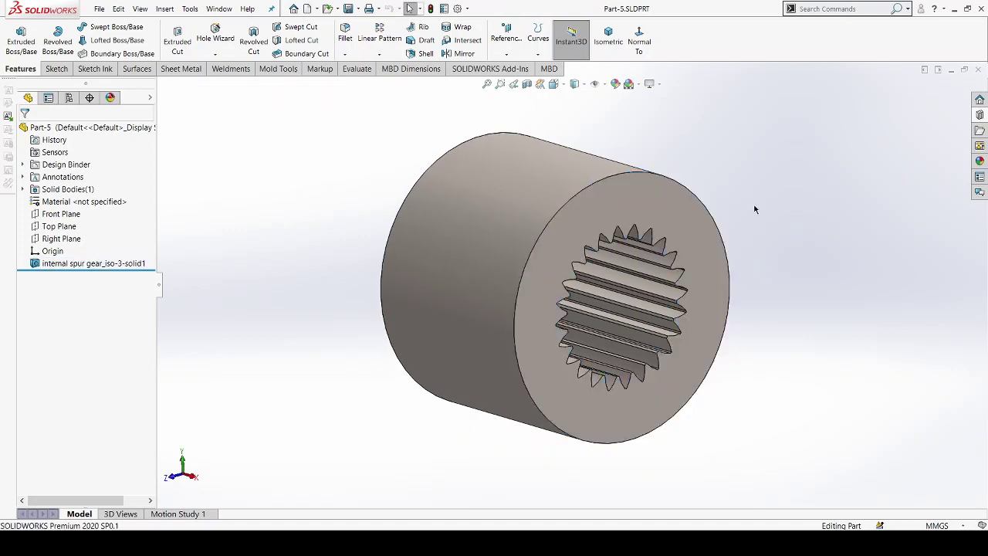
Start a sketch on the gear's front face and view it normal to the face
click(705, 216)
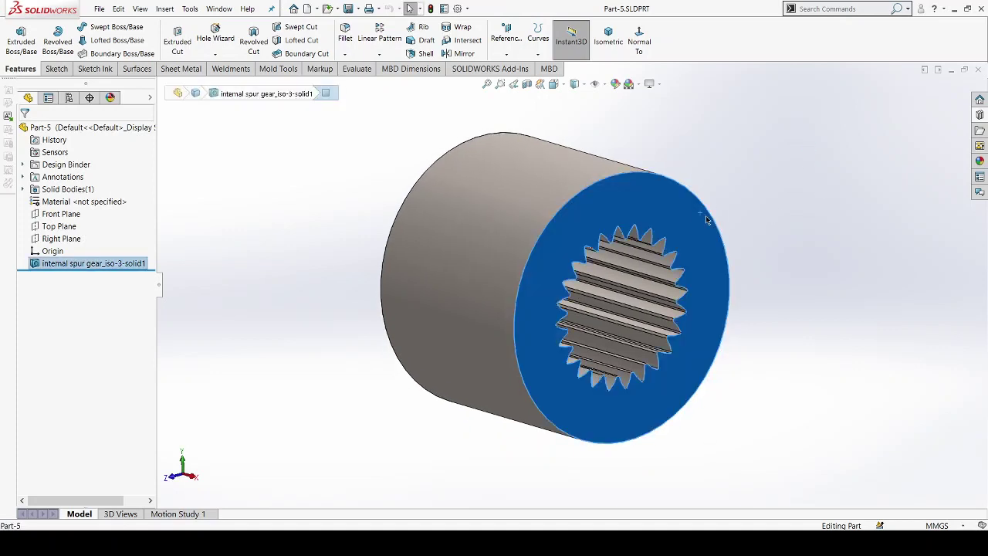
click(745, 193)
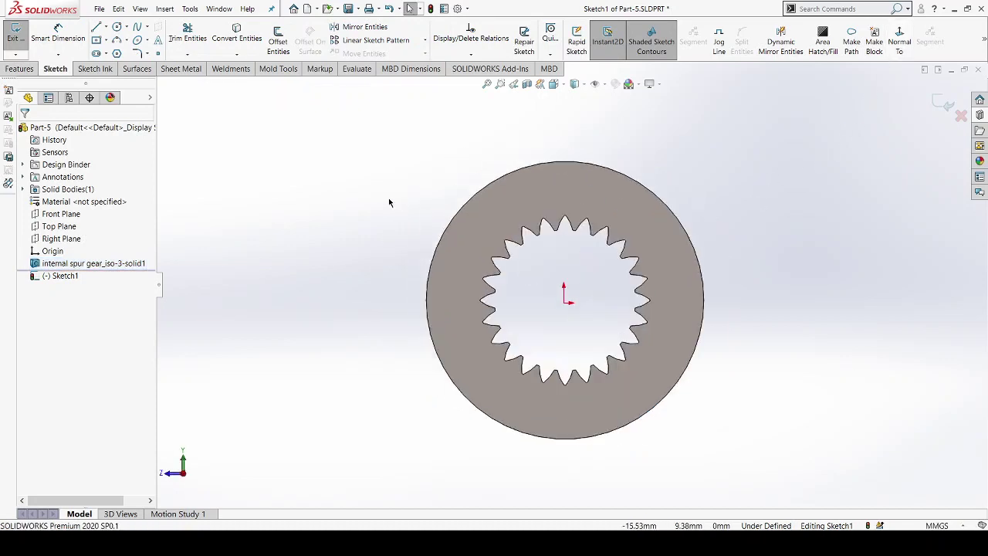
scroll(597, 335, down, 1)
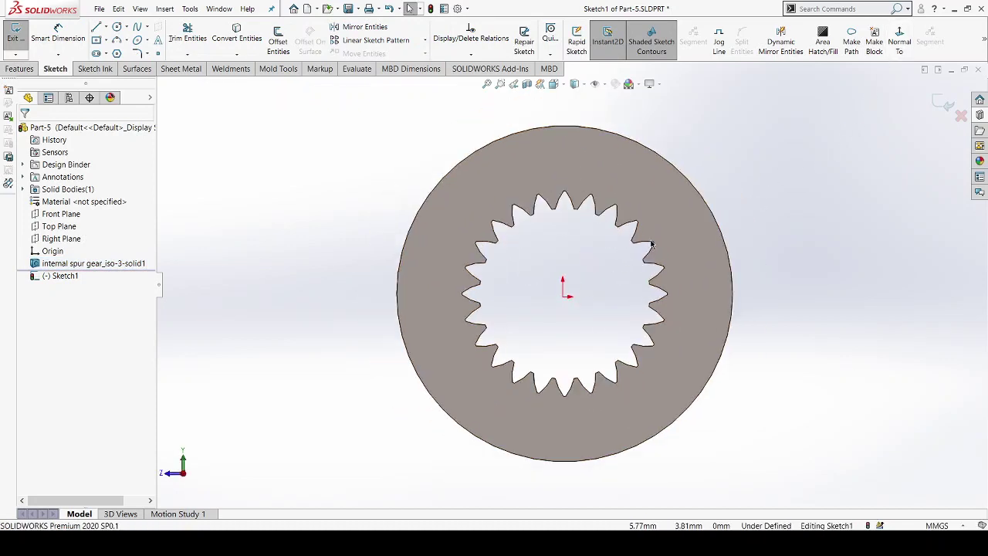
click(117, 27)
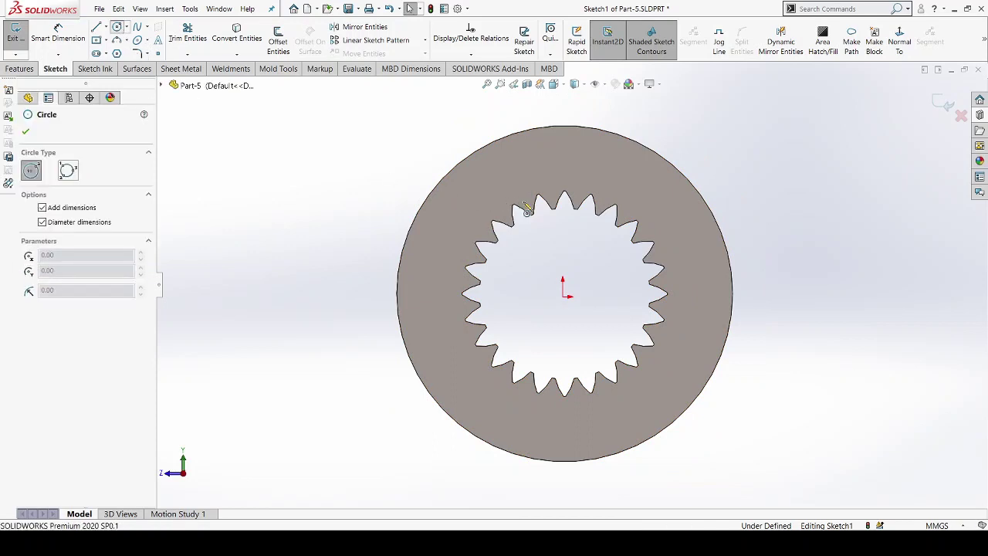
click(563, 296)
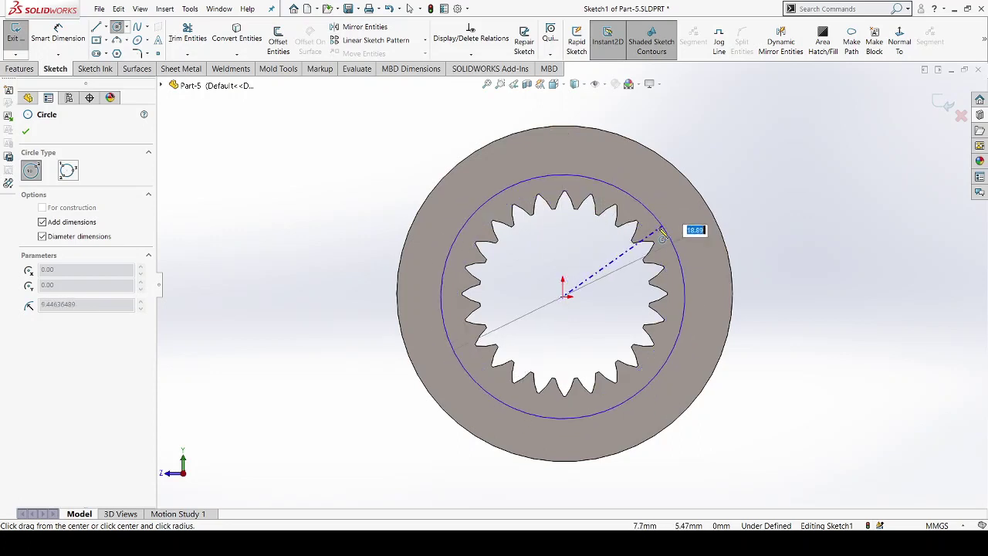
key(Escape)
scroll(567, 301, down, 2)
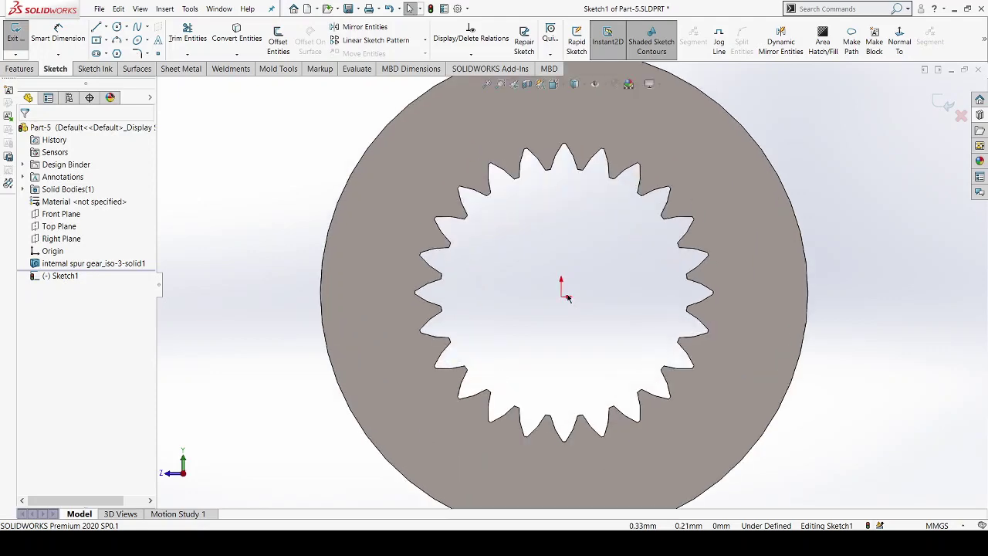
scroll(568, 301, down, 2)
scroll(564, 303, up, 4)
mouse_move(562, 303)
middle_down()
mouse_move(569, 216)
mouse_move(561, 302)
middle_up()
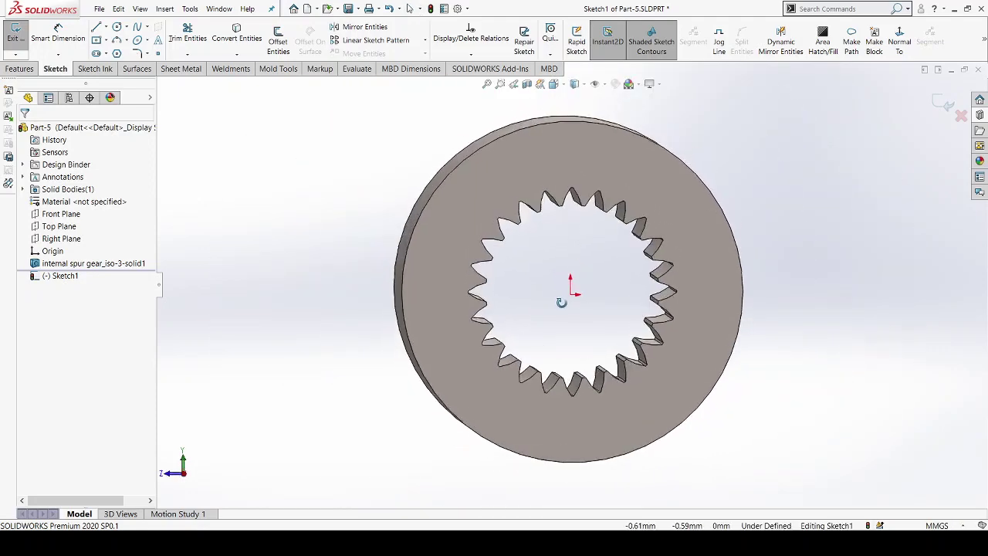
click(898, 49)
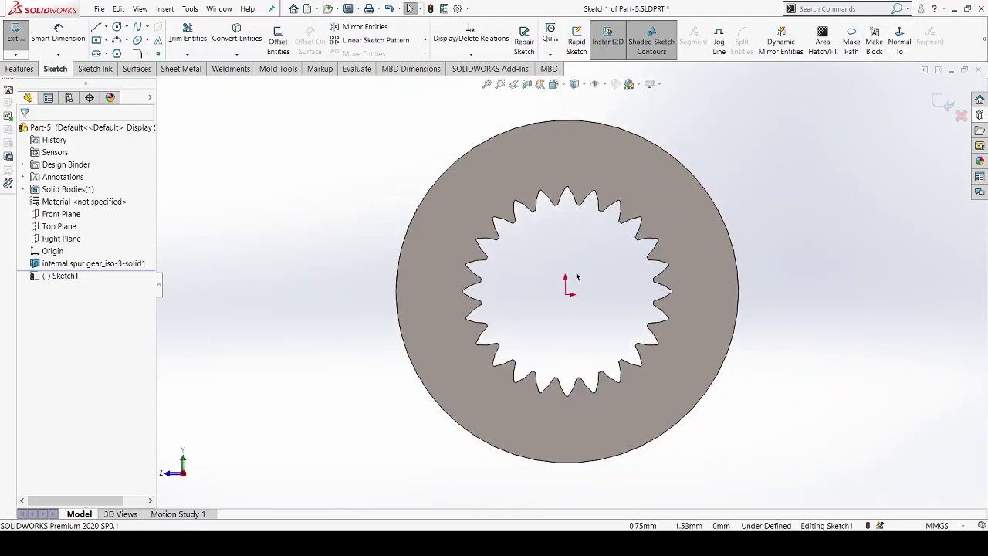
Draw a Ø30.75 circle centred on the origin
click(116, 28)
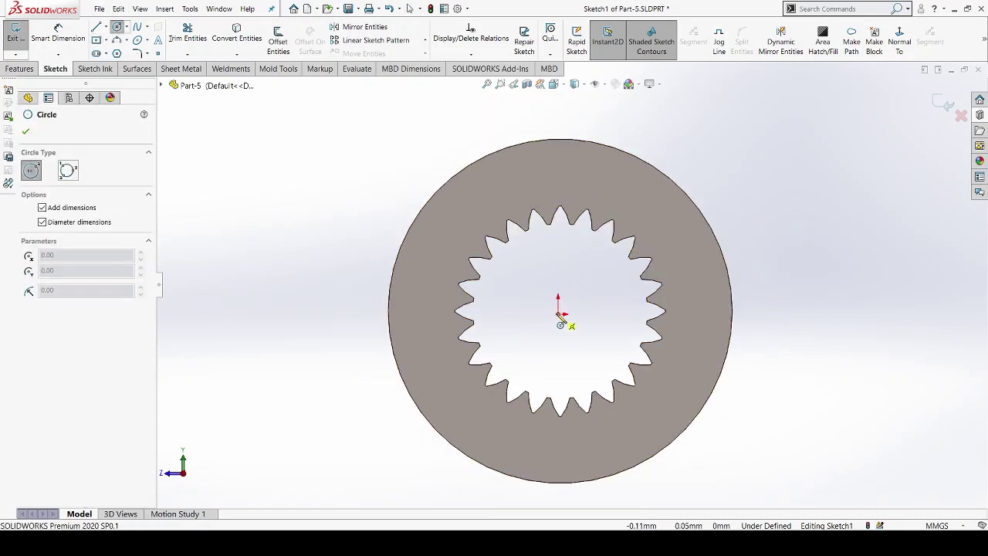
click(560, 317)
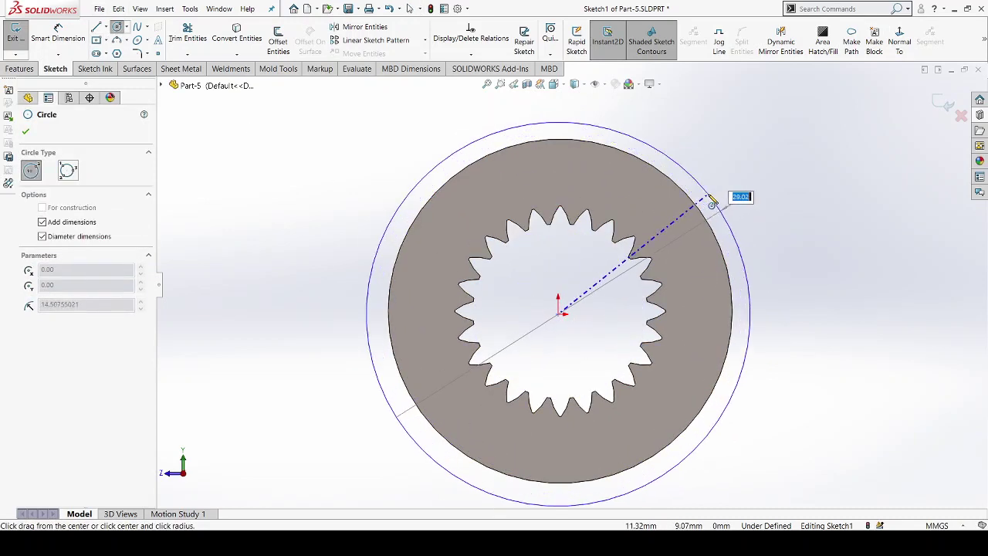
scroll(711, 202, up, 2)
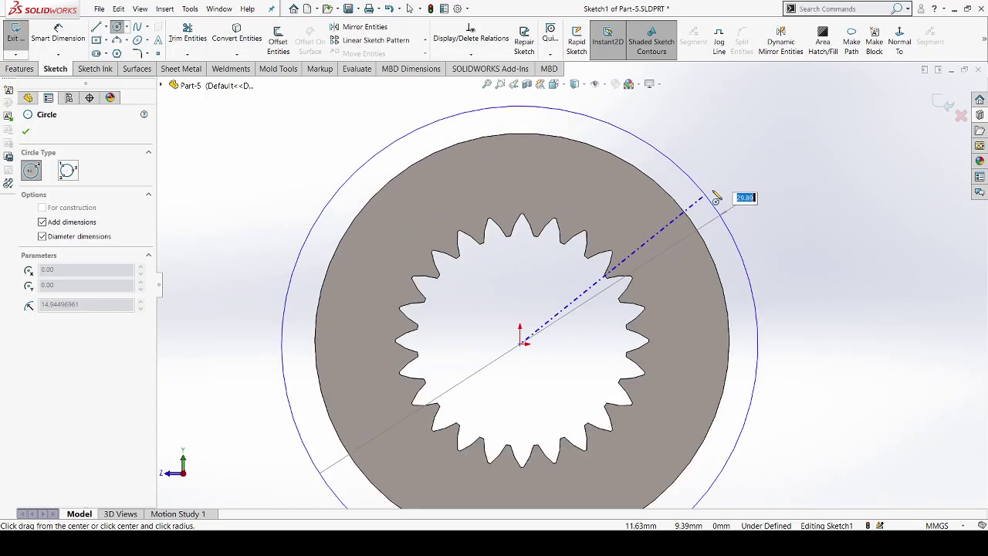
key(Escape)
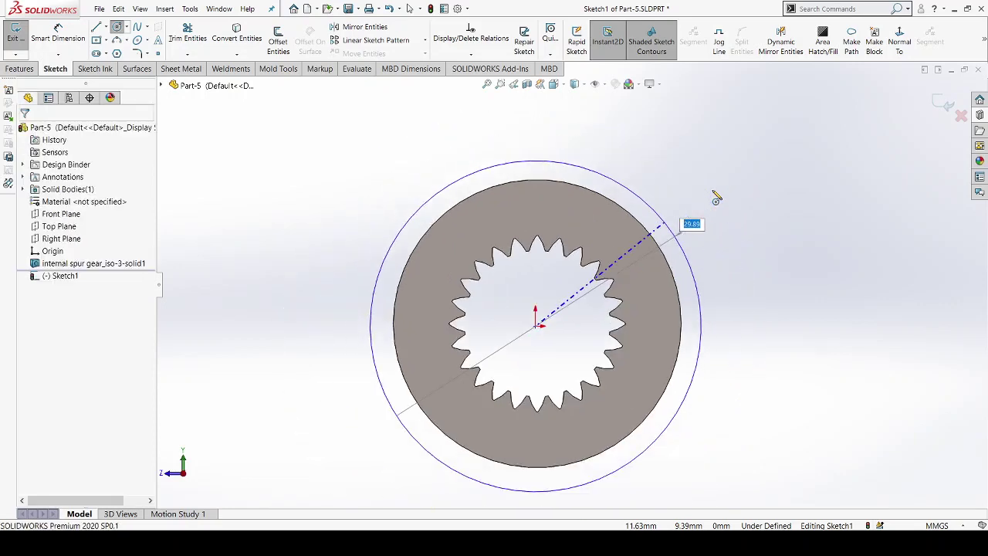
click(116, 27)
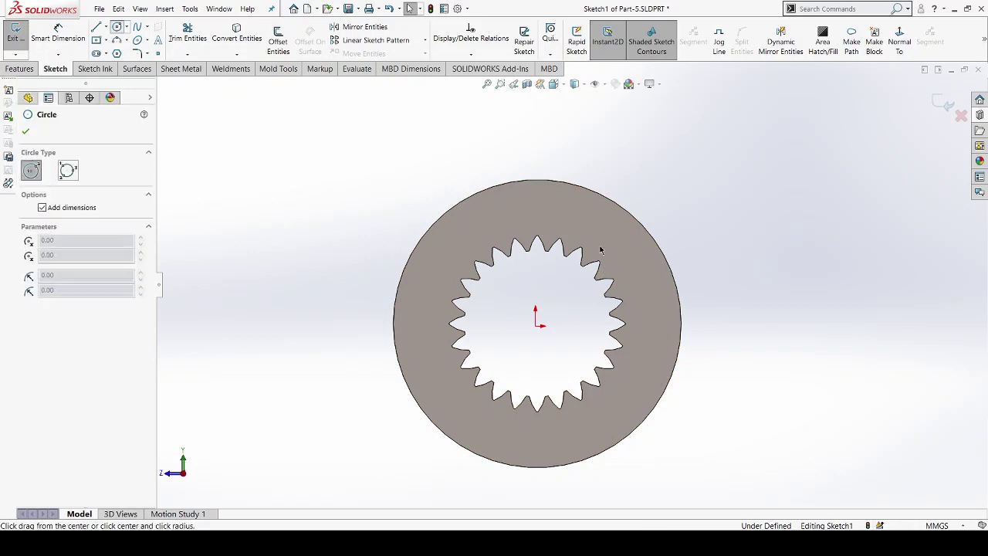
click(538, 324)
text(30.7)
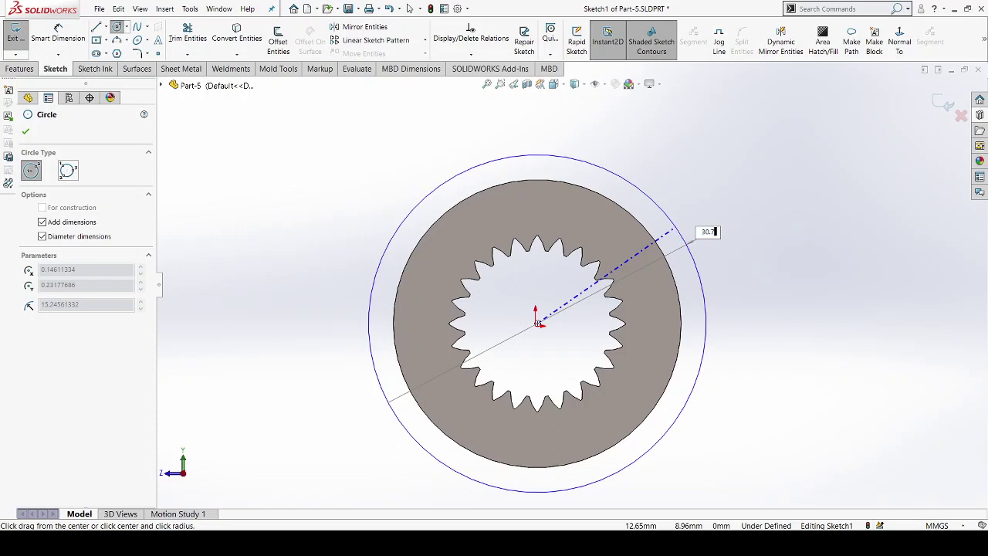
text(5)
key(Return)
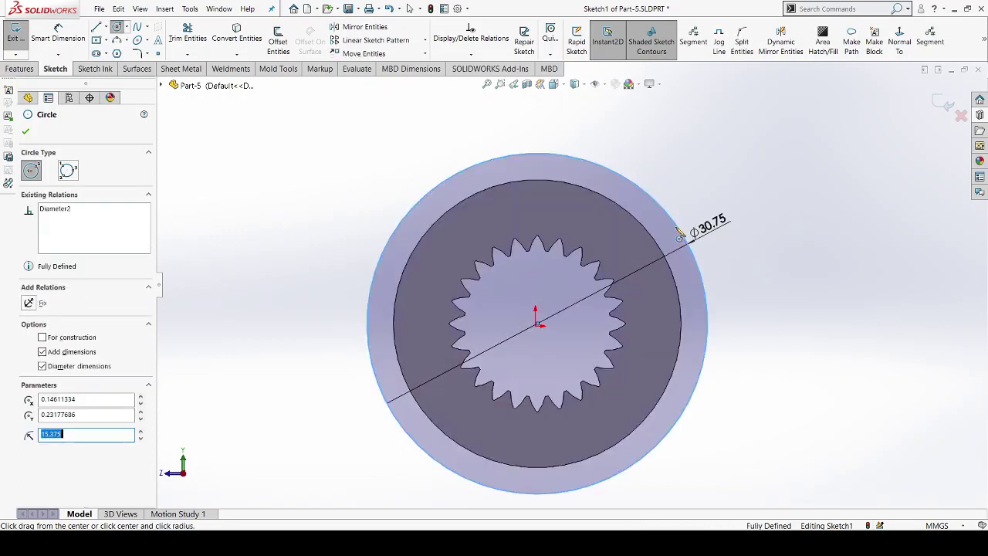
click(814, 243)
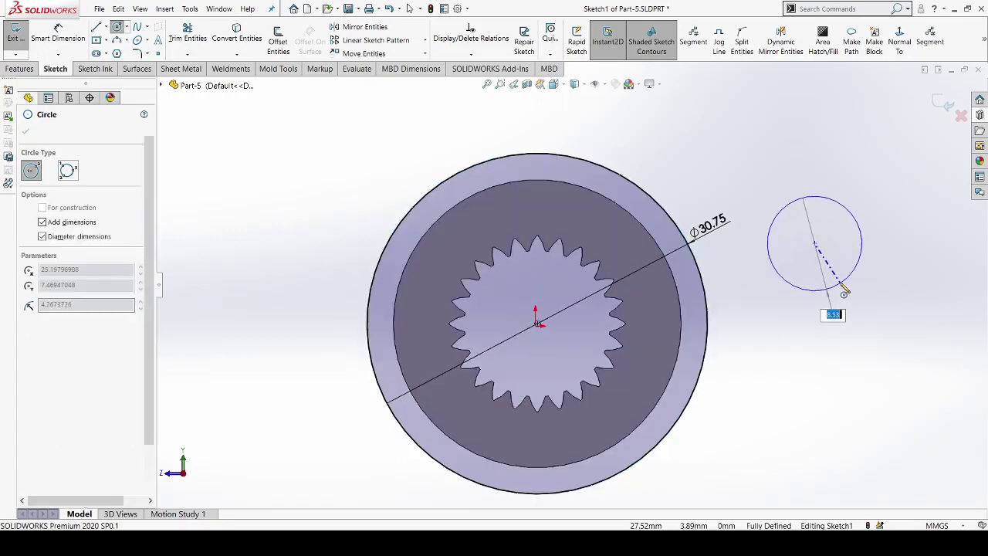
key(Escape)
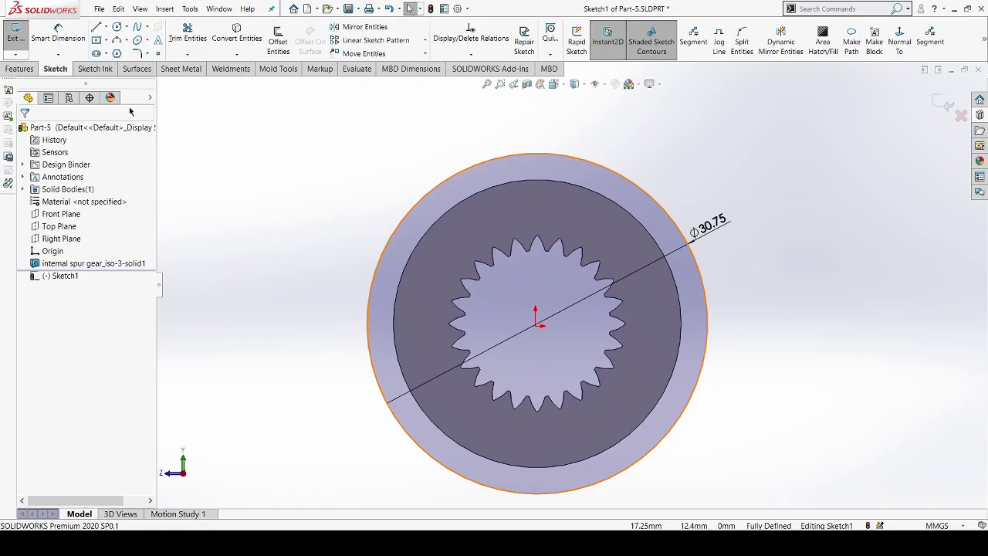
Draw a second, Ø35.00 circle centred on the origin
click(116, 27)
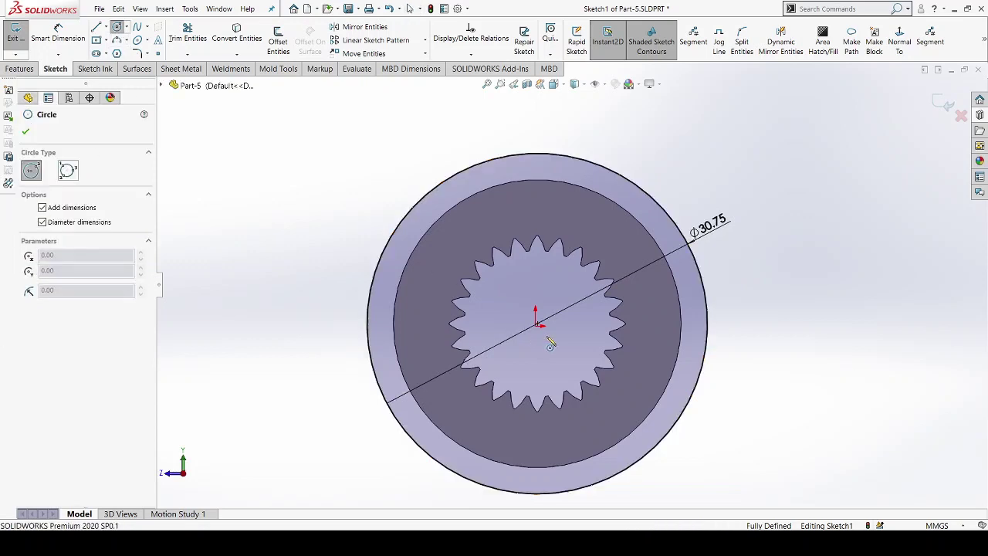
click(535, 324)
scroll(579, 304, down, 2)
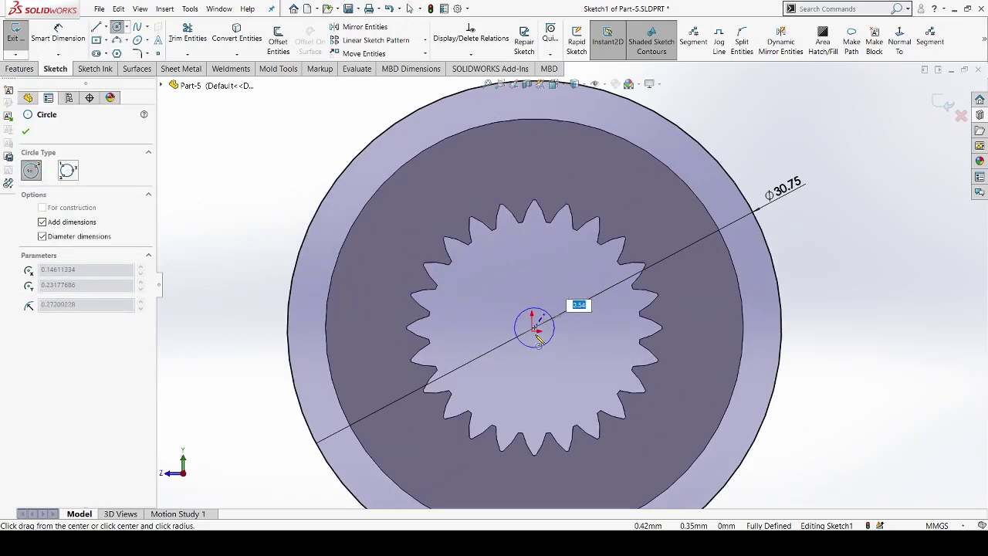
scroll(575, 309, down, 2)
scroll(679, 278, up, 2)
scroll(670, 279, up, 2)
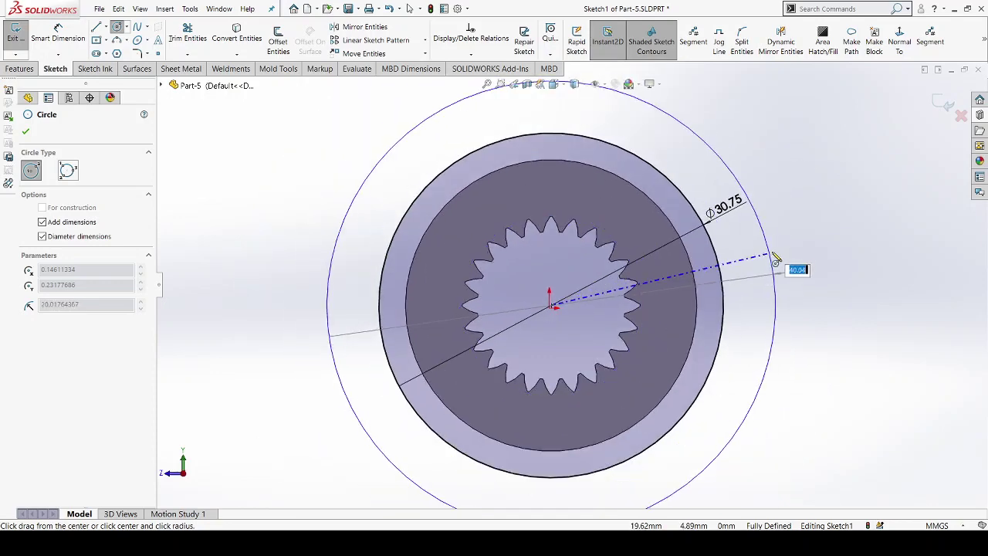
key(Return)
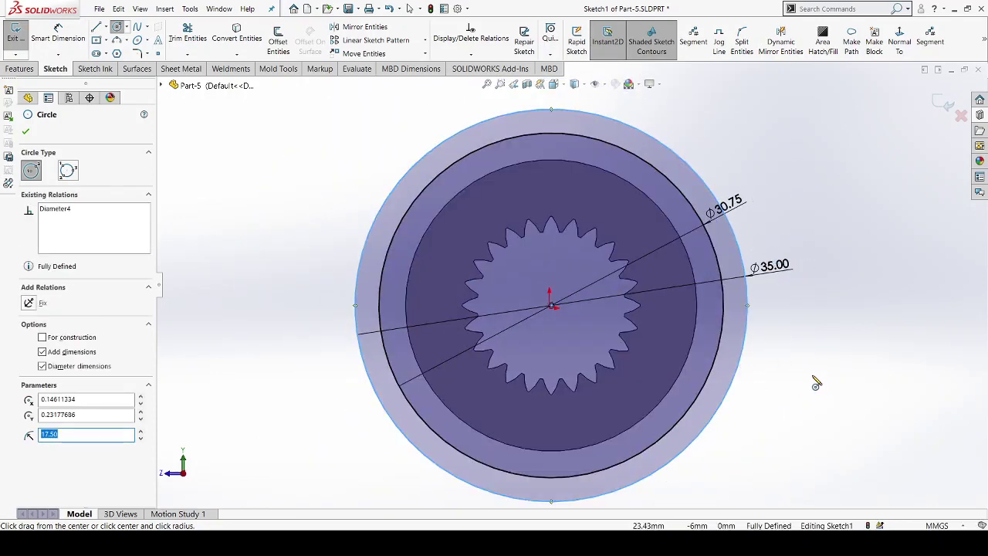
key(Escape)
scroll(778, 392, down, 2)
scroll(645, 339, up, 2)
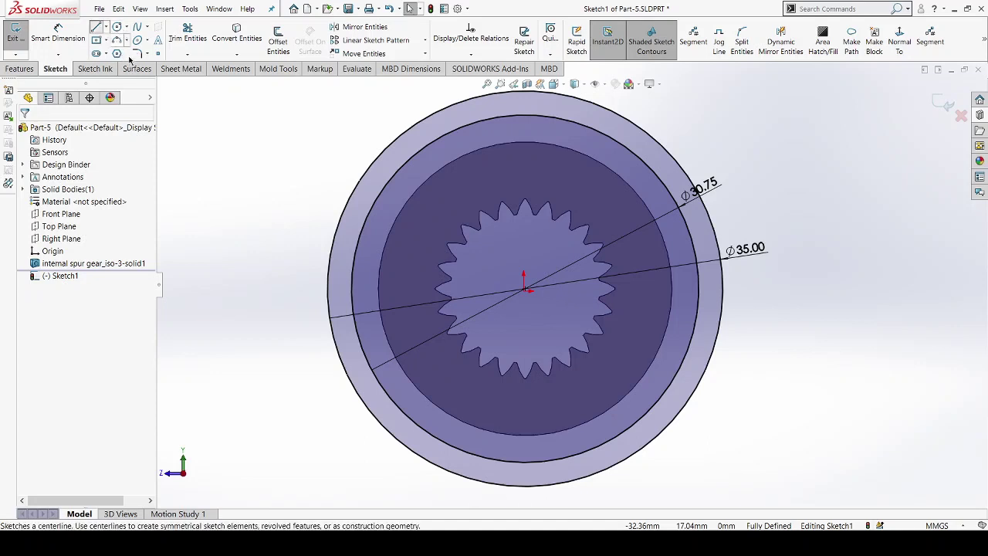
Draw a centerline from the gear centre up to the top of the outer circle
click(95, 27)
scroll(533, 303, up, 2)
scroll(540, 332, down, 2)
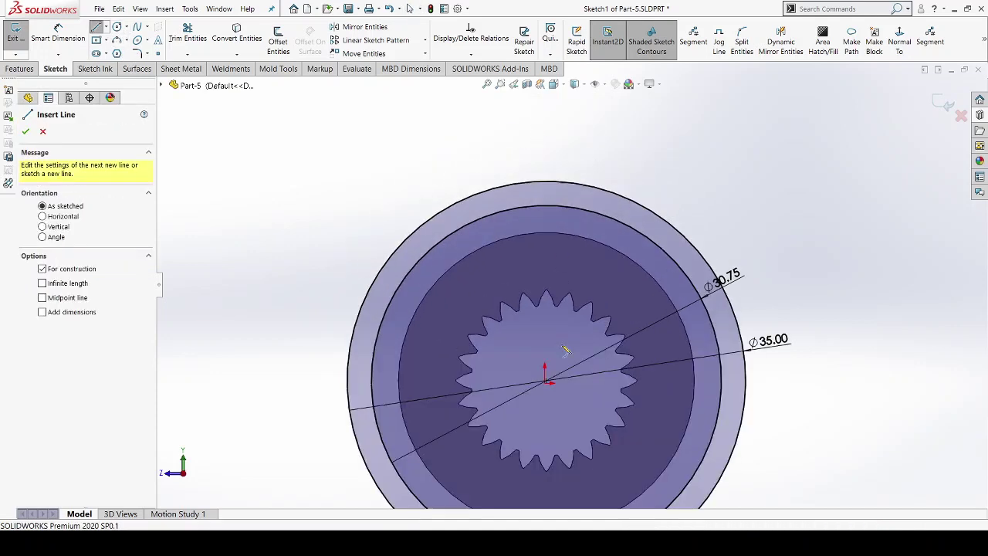
click(546, 382)
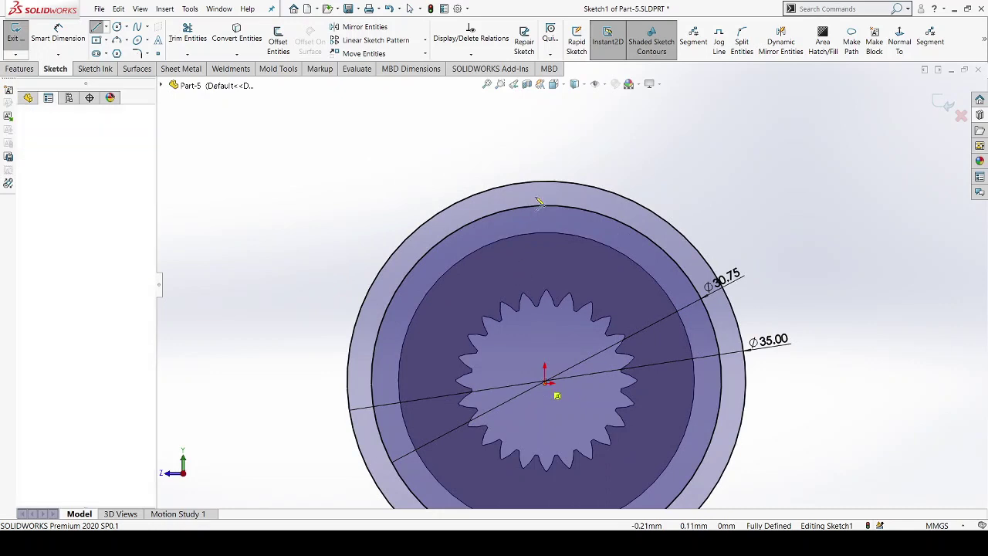
click(545, 183)
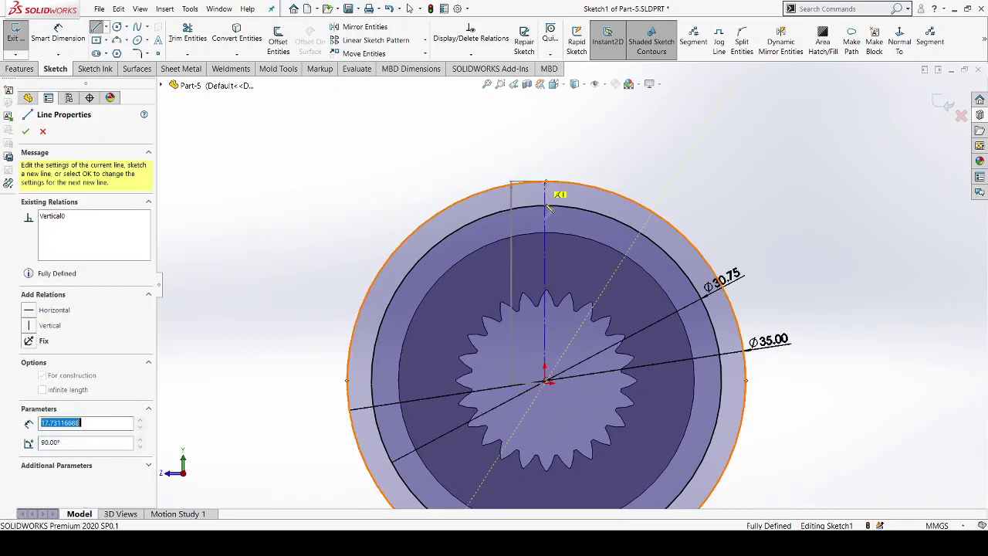
key(Escape)
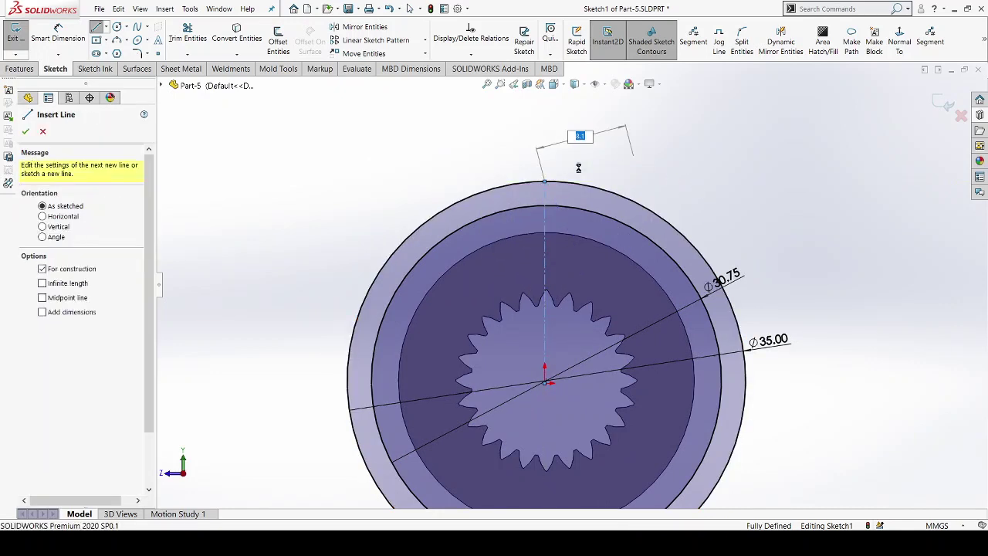
key(Escape)
Draw a centerline from the gear centre to the outer circle toward the upper left
click(106, 31)
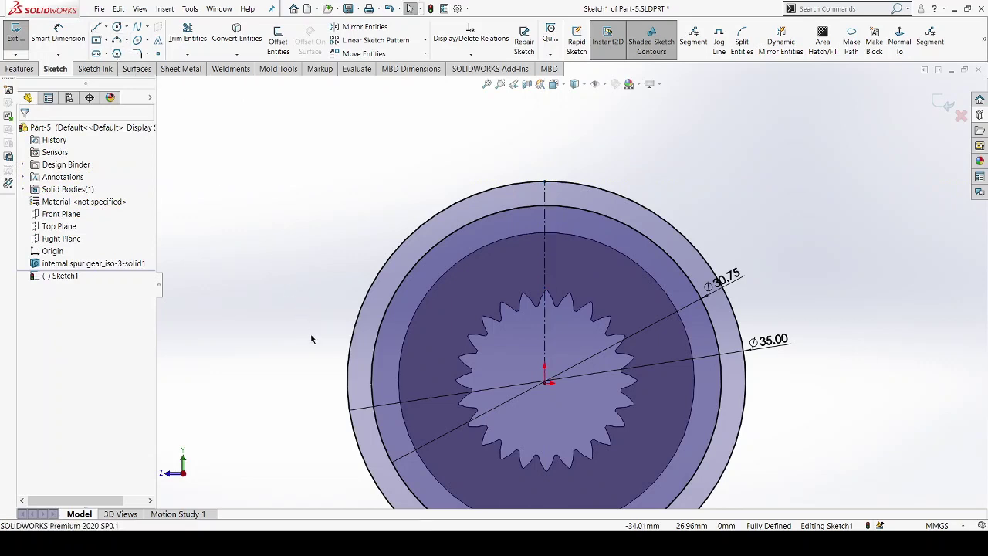
click(546, 383)
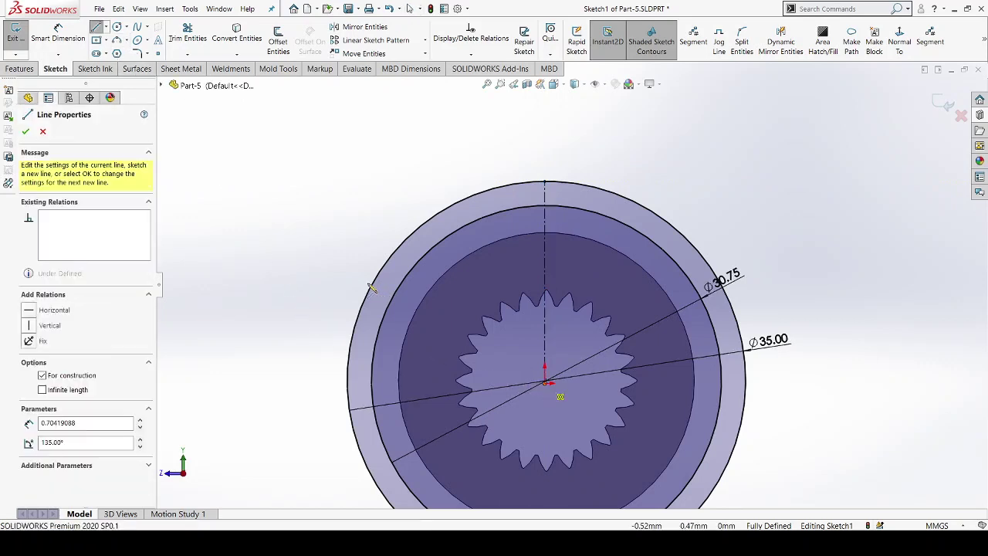
click(373, 283)
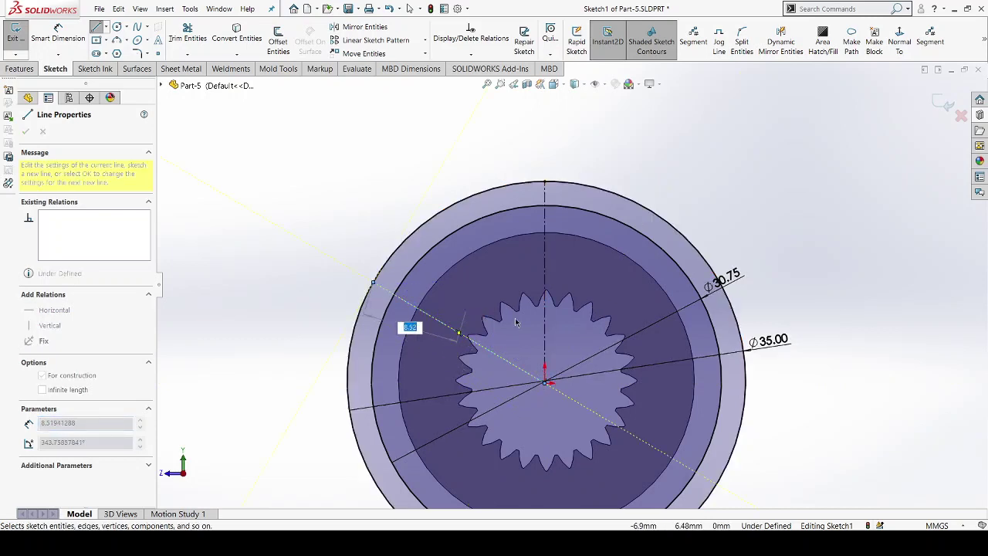
key(Escape)
Start another centerline at the gear centre, then cancel it unfinished
click(104, 29)
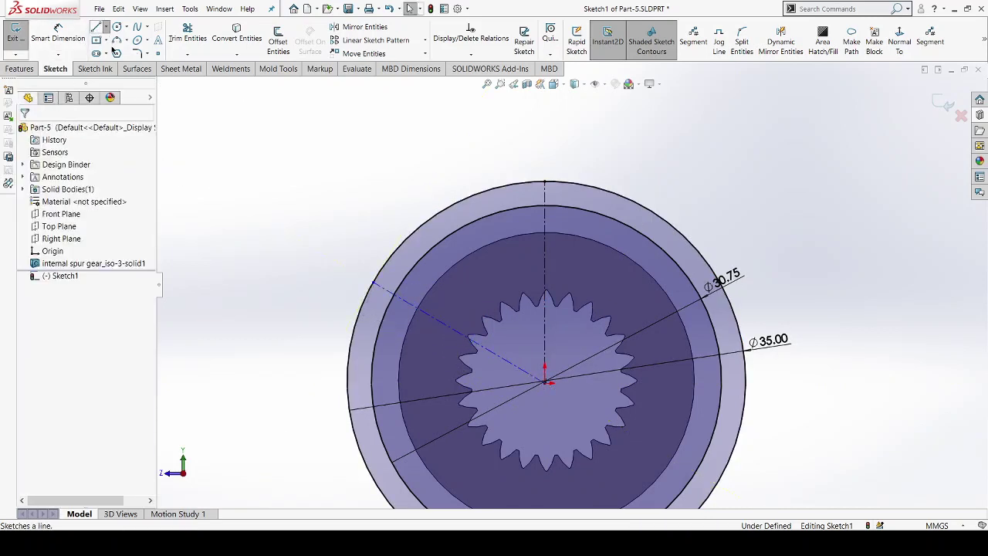
click(128, 62)
click(545, 384)
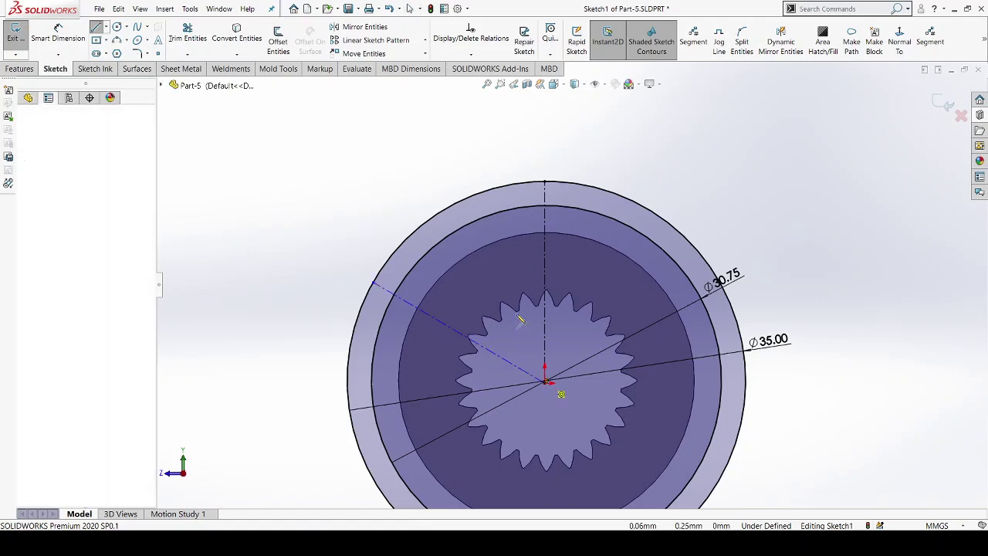
scroll(525, 398, down, 1)
scroll(534, 376, down, 3)
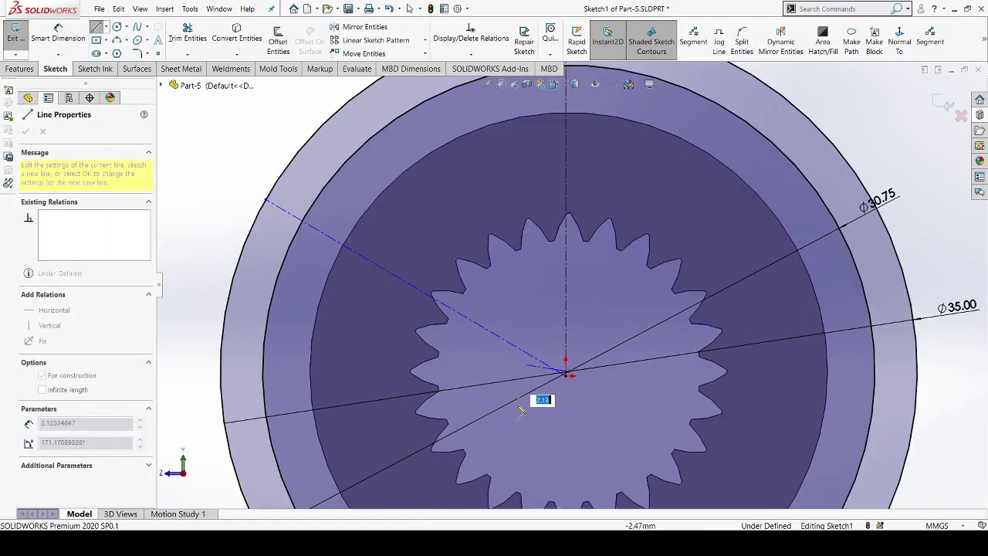
scroll(540, 402, down, 1)
scroll(521, 409, down, 1)
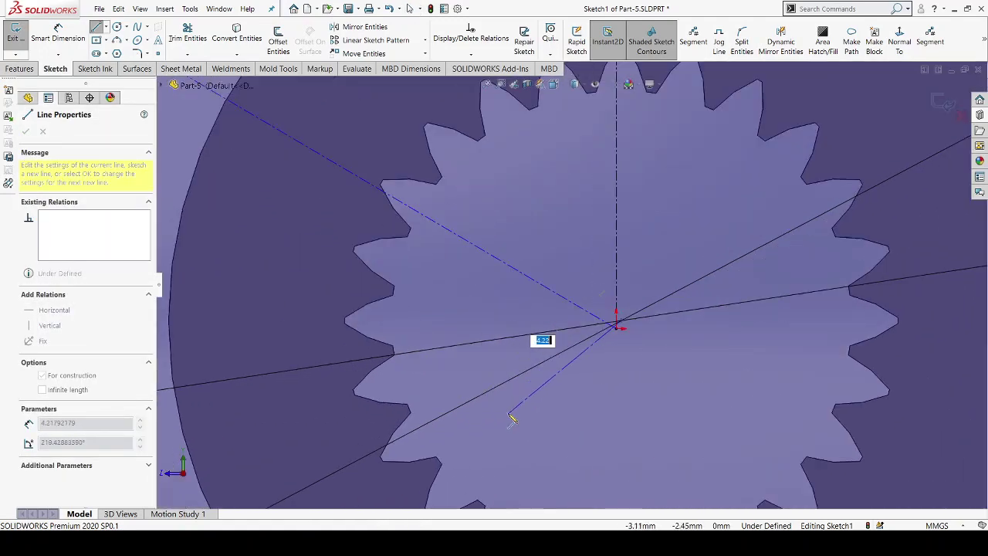
key(Escape)
key(Escape)
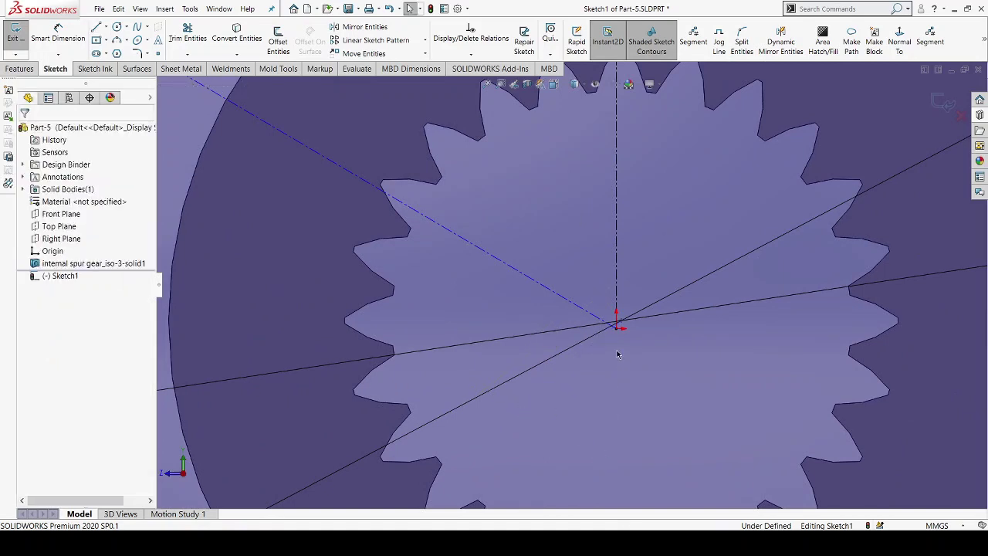
Select the centre points and the vertical construction line, then clear the selection
click(618, 328)
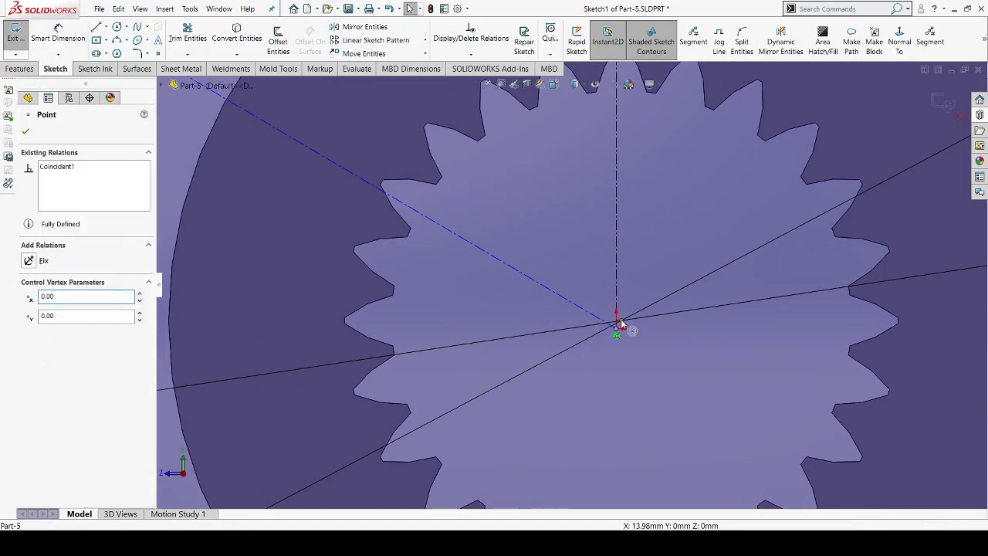
ctrl+click(621, 328)
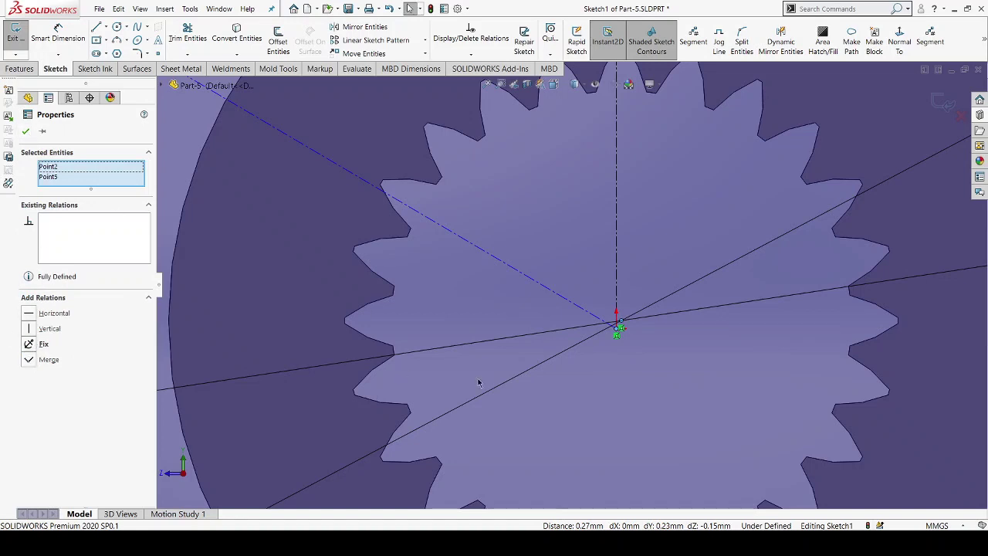
key(Escape)
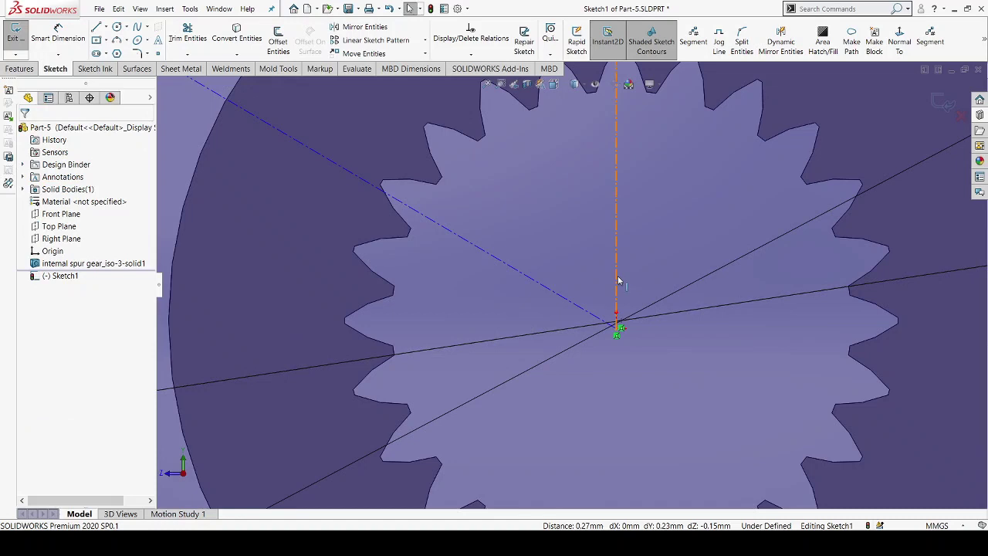
click(618, 281)
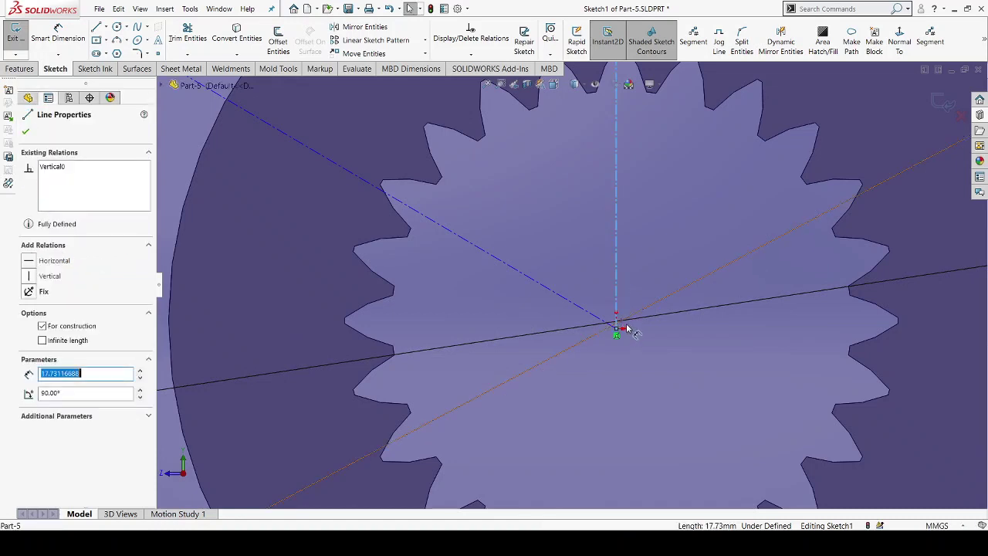
scroll(443, 325, up, 3)
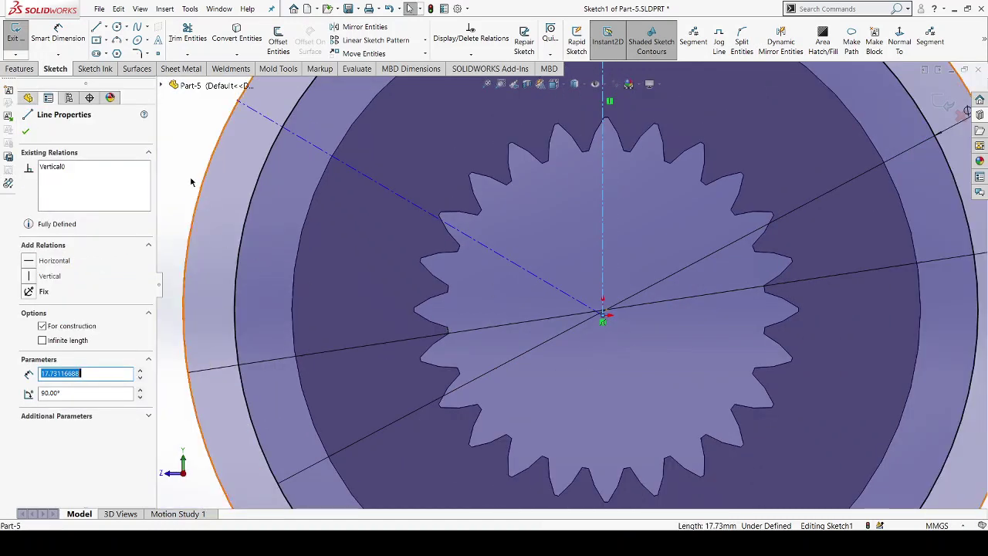
key(Escape)
scroll(651, 274, down, 3)
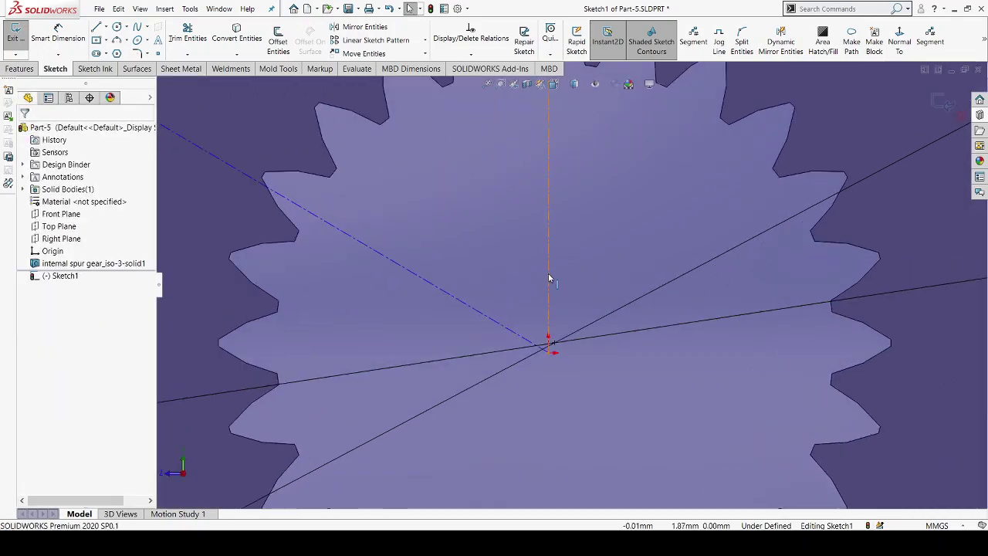
Make the vertical construction line coincident with the centre point, then swing it vertical
click(555, 348)
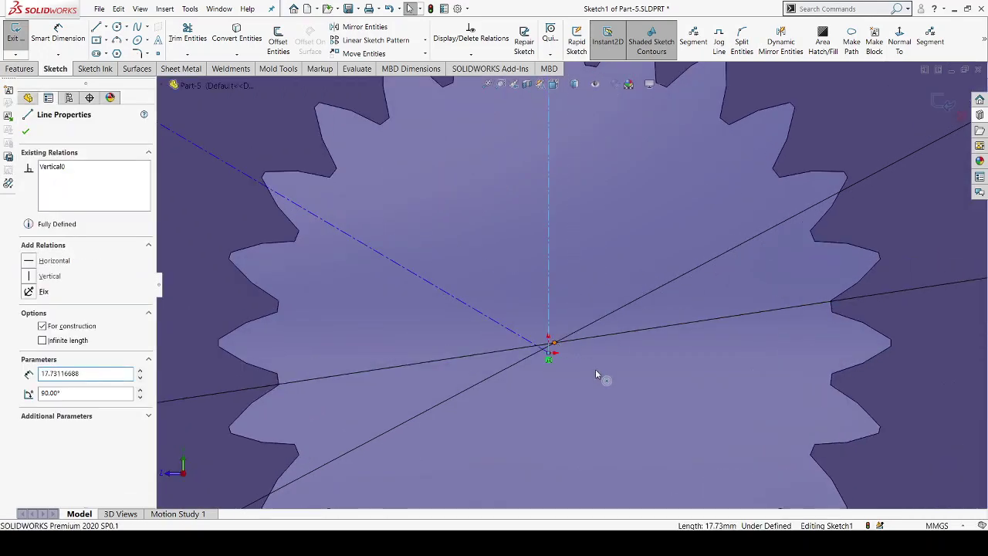
ctrl+click(554, 342)
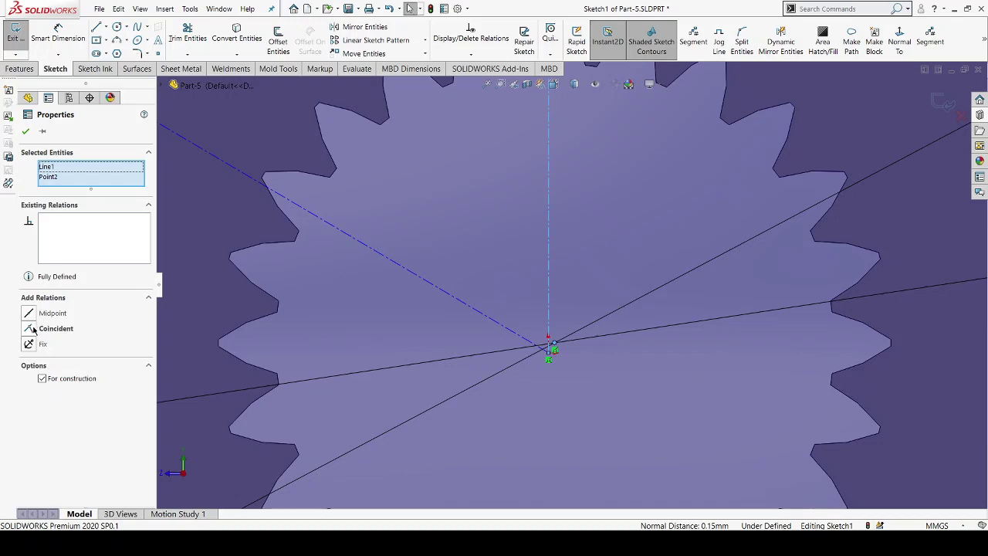
click(34, 329)
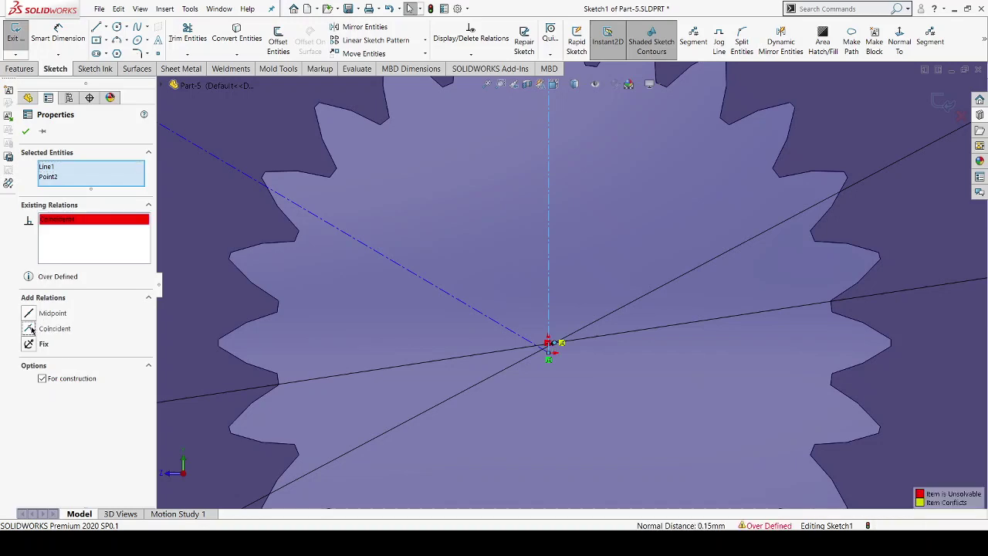
click(25, 133)
key(f)
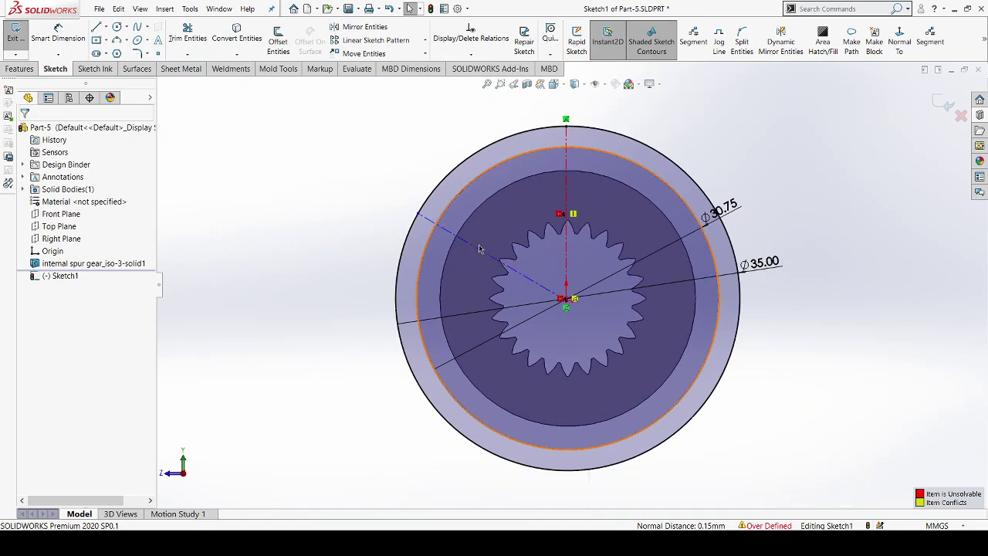
drag(479, 248, 568, 202)
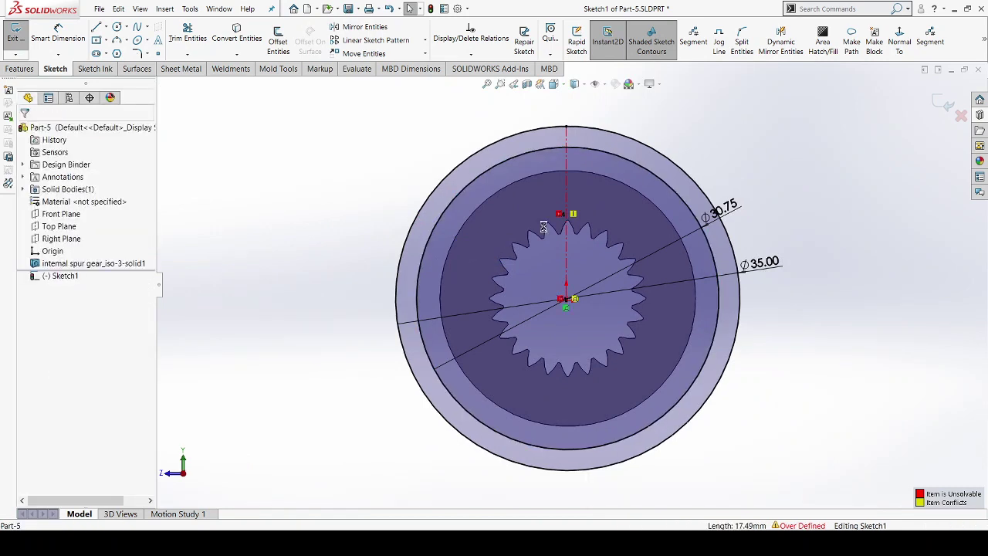
Undo the over-defining vertical line and draw a centerline from the gear centre to the top of the outer circle
key(ctrl+z)
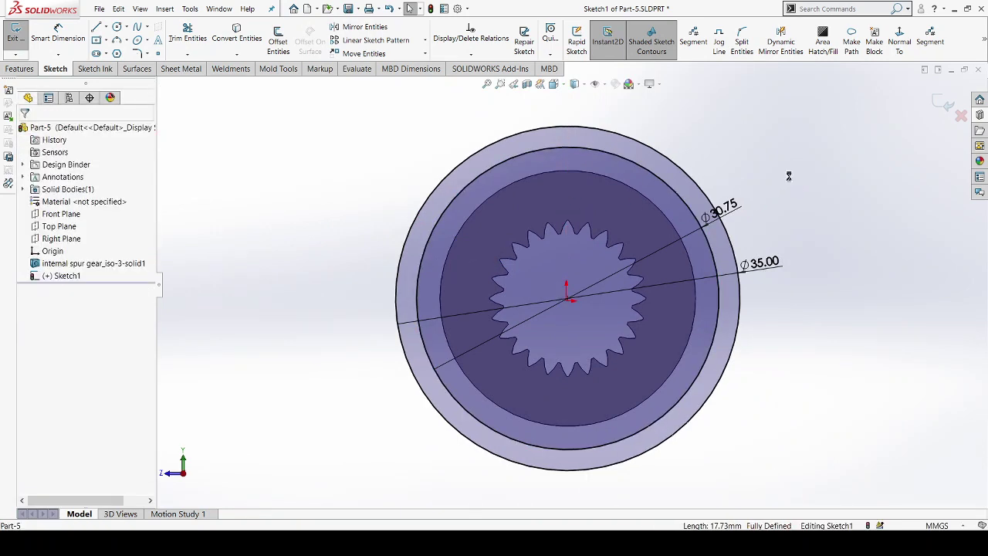
scroll(587, 301, down, 2)
scroll(563, 311, down, 3)
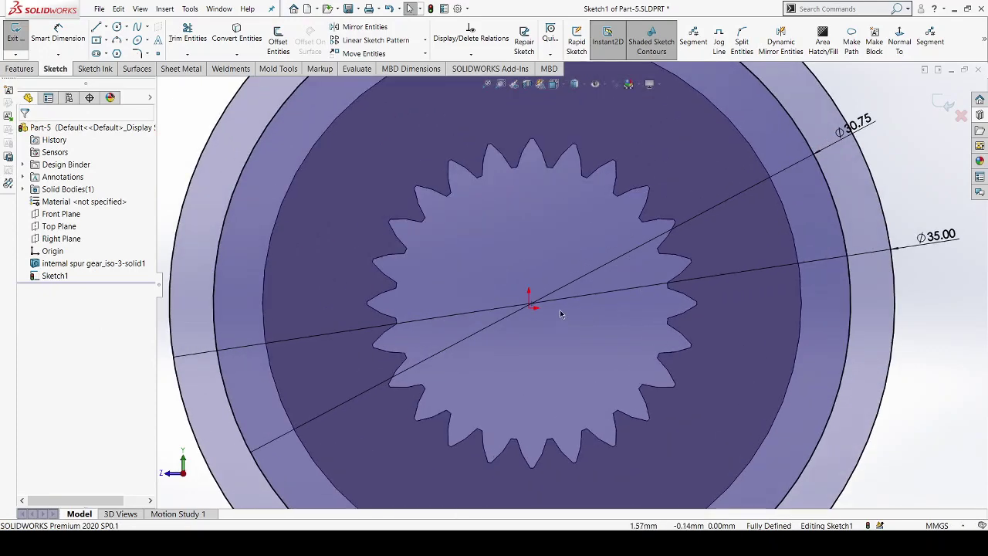
scroll(529, 304, down, 2)
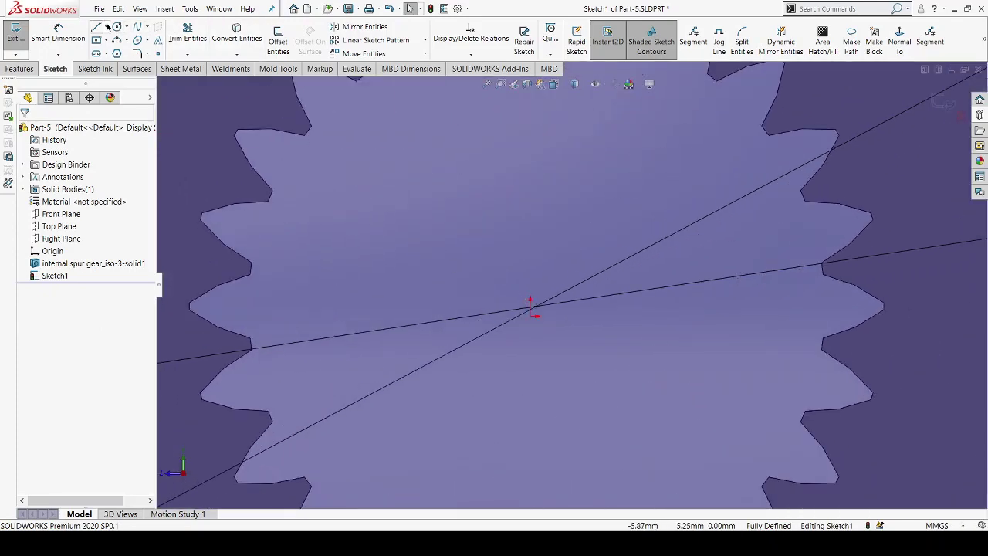
click(107, 27)
click(116, 55)
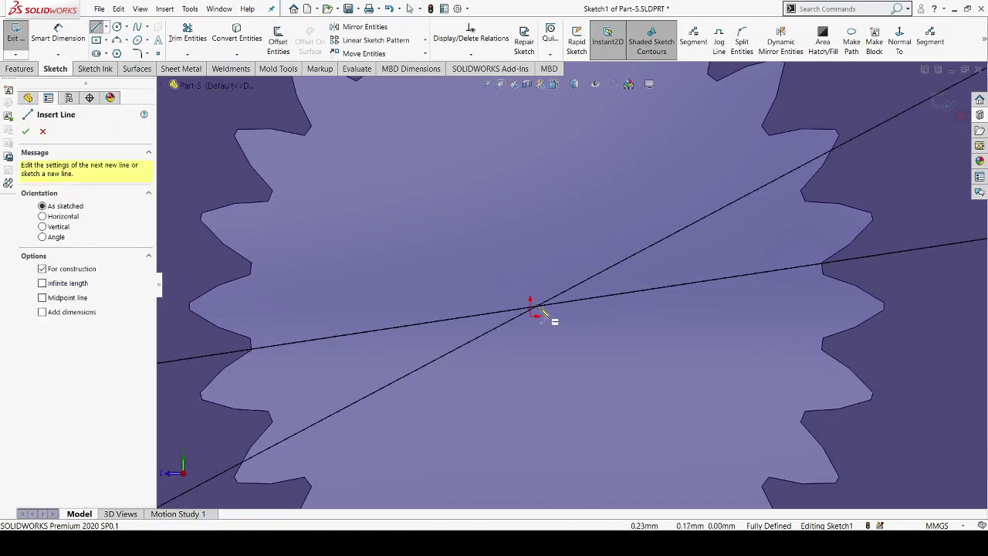
click(541, 311)
scroll(558, 378, up, 3)
scroll(557, 379, up, 2)
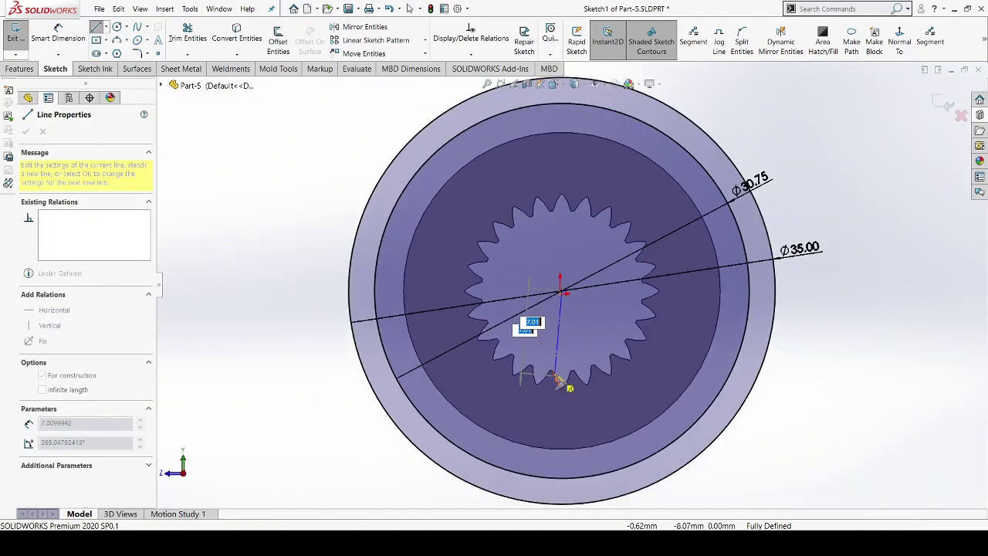
scroll(557, 379, up, 3)
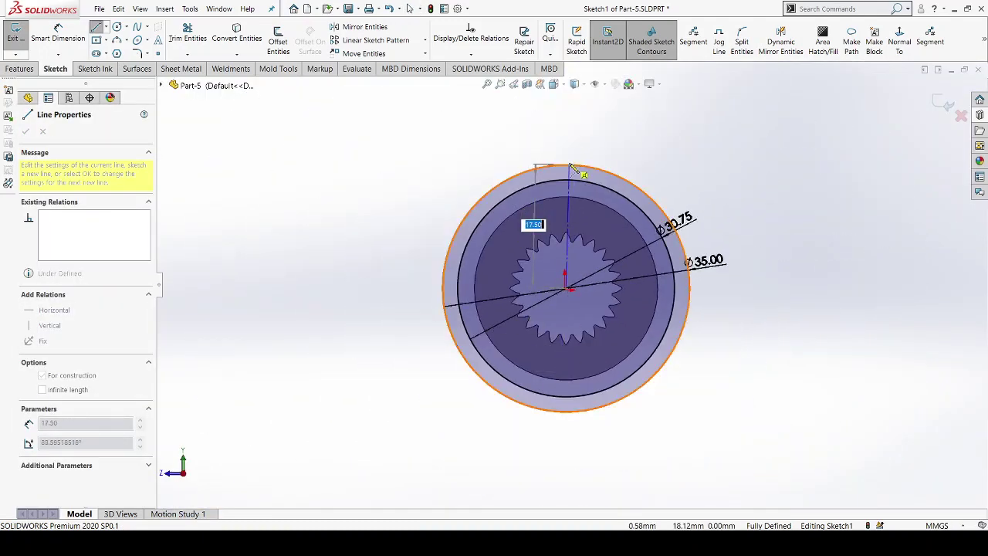
click(567, 168)
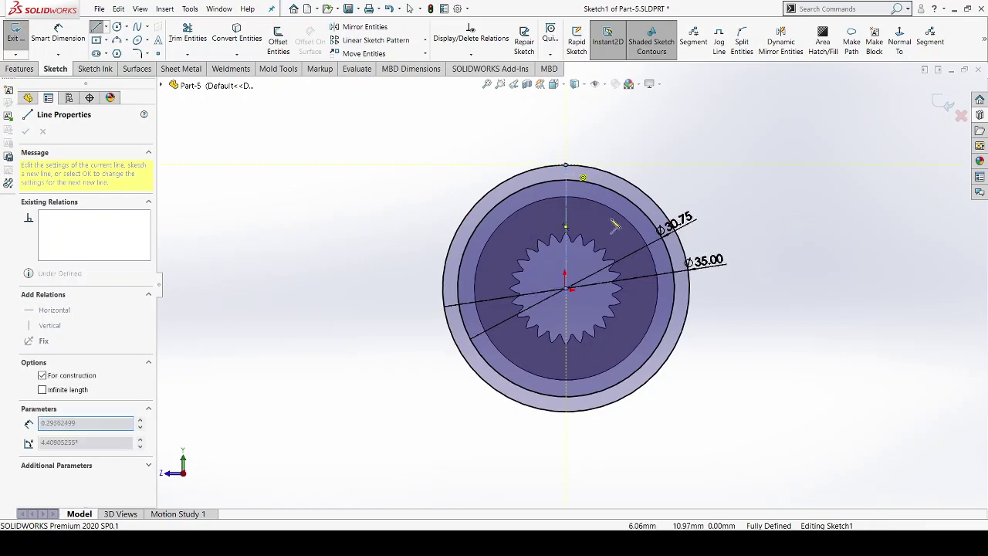
scroll(571, 231, down, 2)
scroll(567, 262, down, 2)
scroll(560, 293, down, 2)
scroll(559, 298, down, 2)
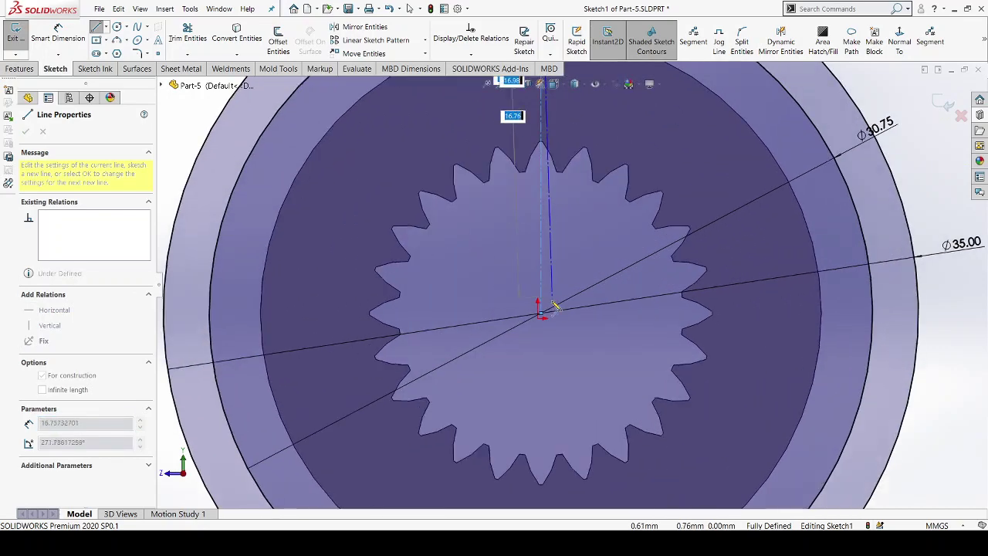
scroll(548, 309, down, 2)
key(Escape)
scroll(540, 329, down, 2)
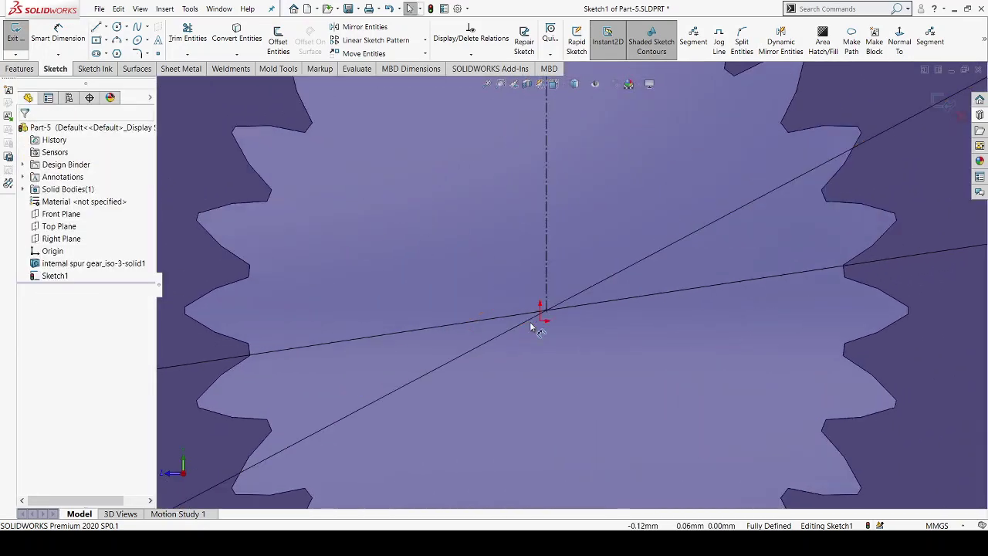
Draw a construction centerline from the gear centre out to the outer rim at upper-left
click(97, 27)
scroll(532, 320, up, 1)
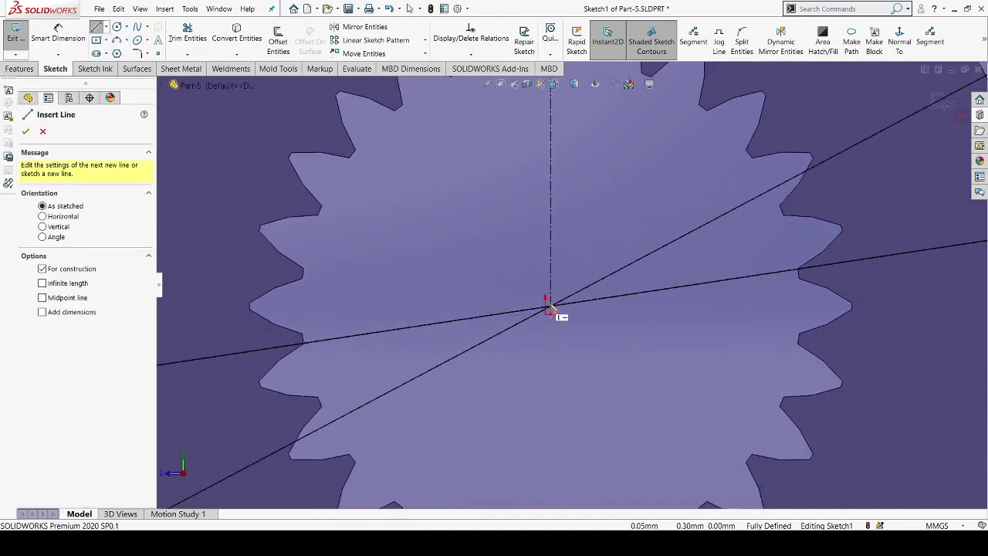
click(550, 308)
scroll(567, 327, up, 3)
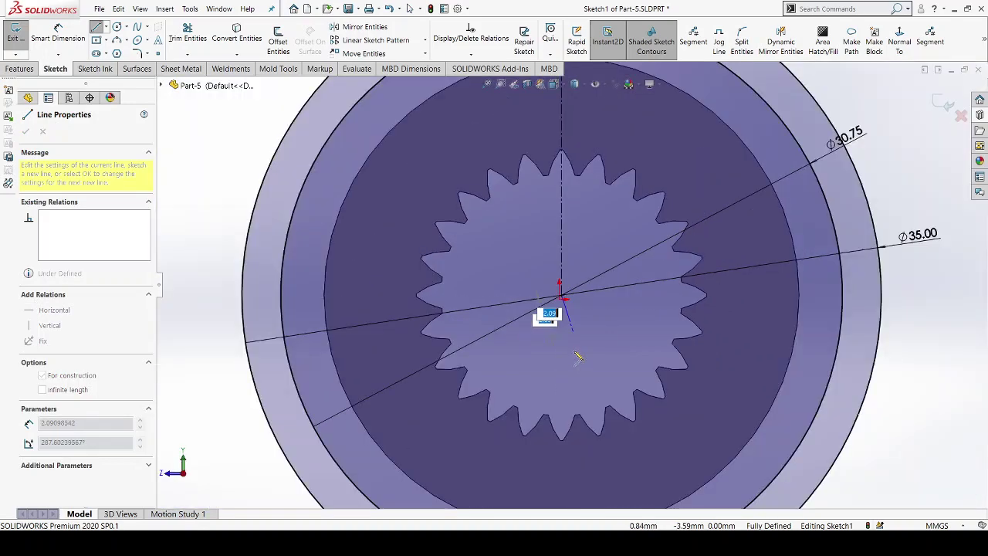
scroll(421, 154, up, 2)
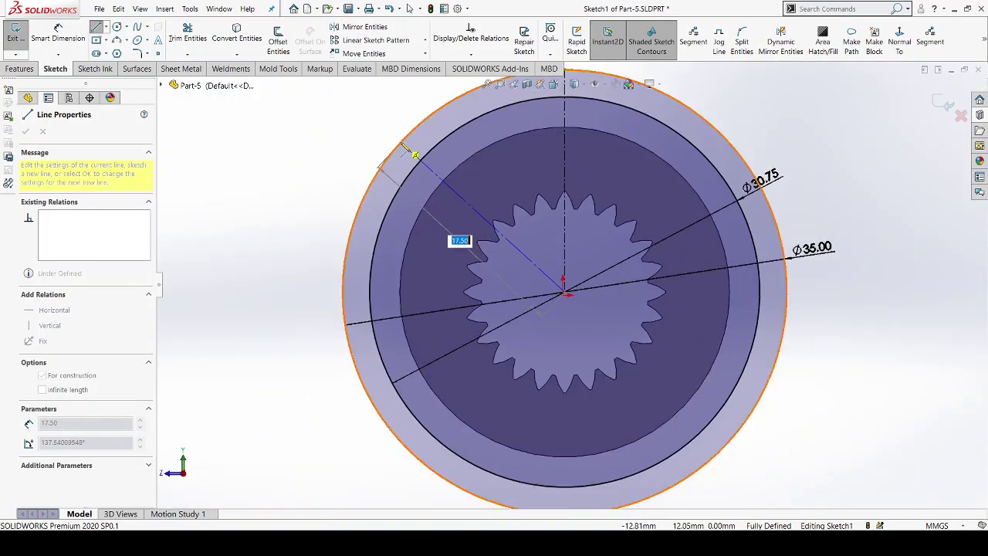
click(440, 177)
key(Escape)
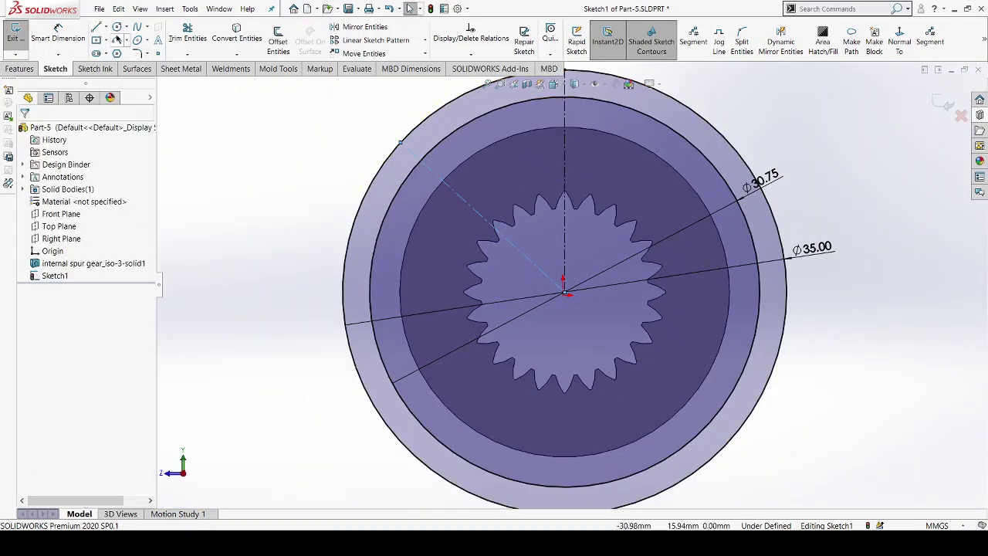
Start a 17.50-long line from the gear centre toward the outer circle
click(97, 27)
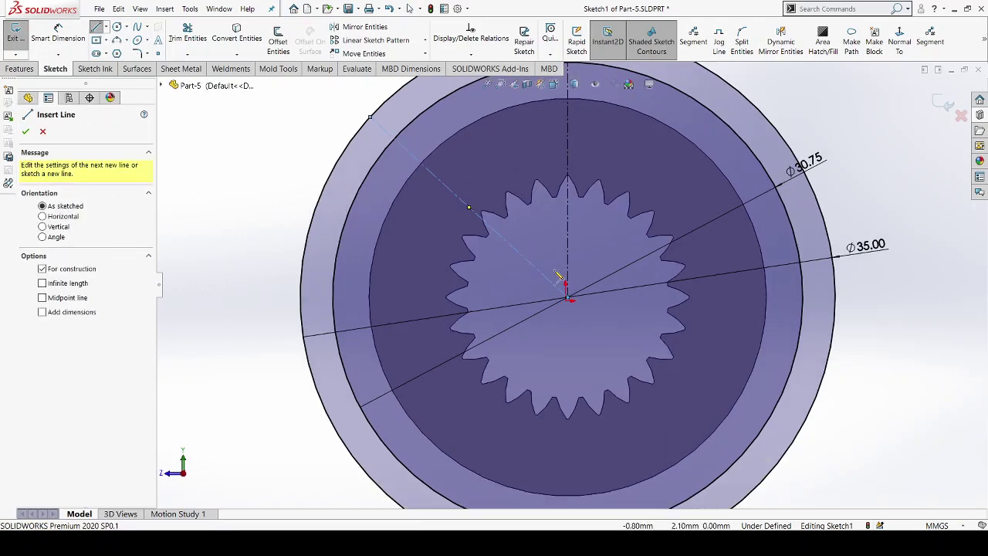
scroll(573, 305, down, 4)
scroll(575, 308, down, 3)
click(579, 310)
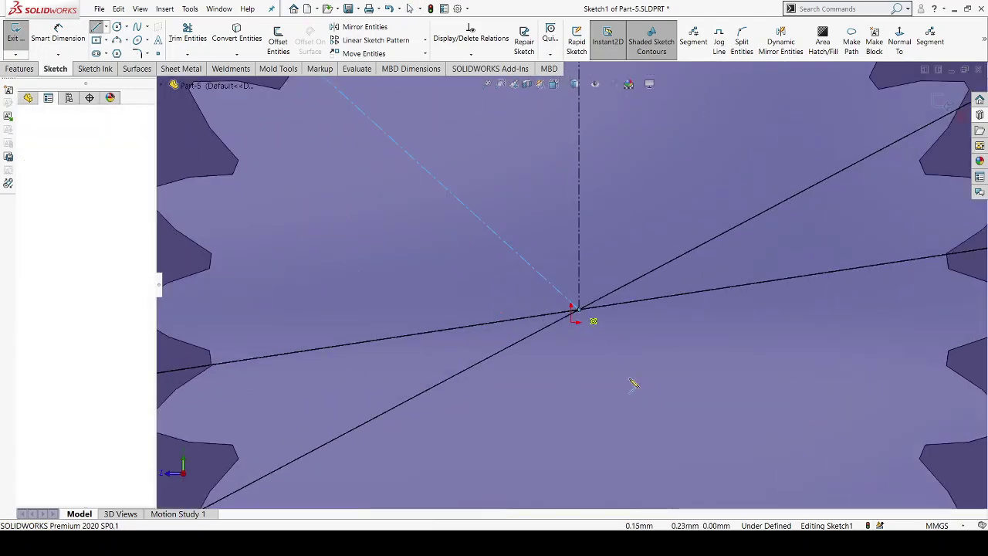
scroll(636, 386, up, 2)
scroll(635, 385, up, 2)
scroll(633, 376, up, 2)
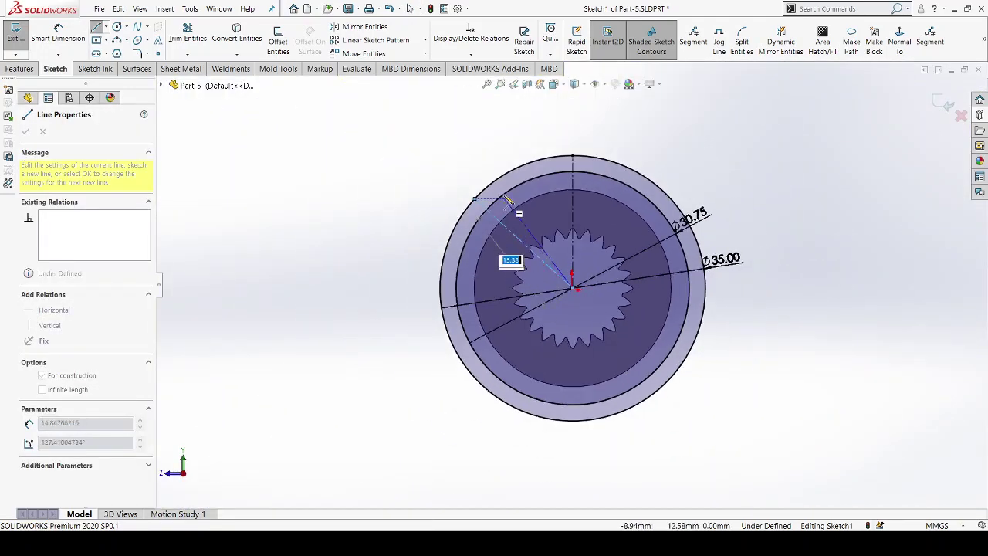
scroll(509, 212, down, 2)
scroll(505, 207, down, 1)
Finish the second construction line at the rim and set the first diagonal at 69° from the vertical centreline
click(503, 203)
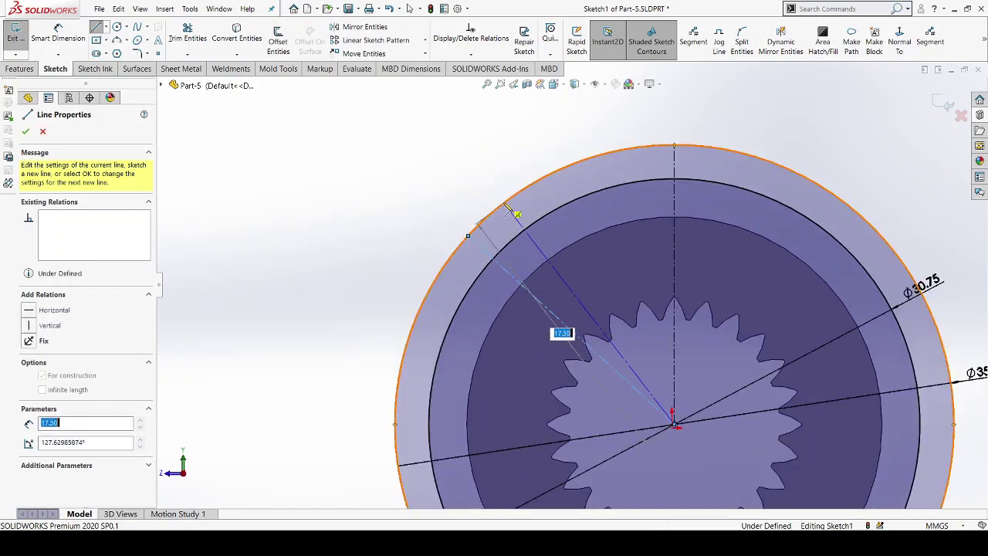
key(Escape)
key(Escape)
click(57, 34)
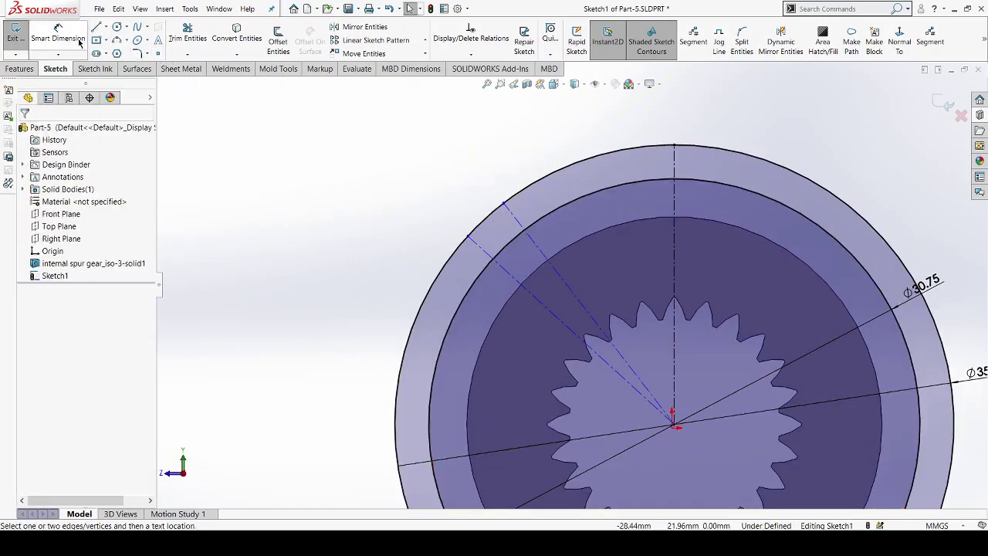
scroll(650, 335, down, 1)
scroll(651, 335, down, 1)
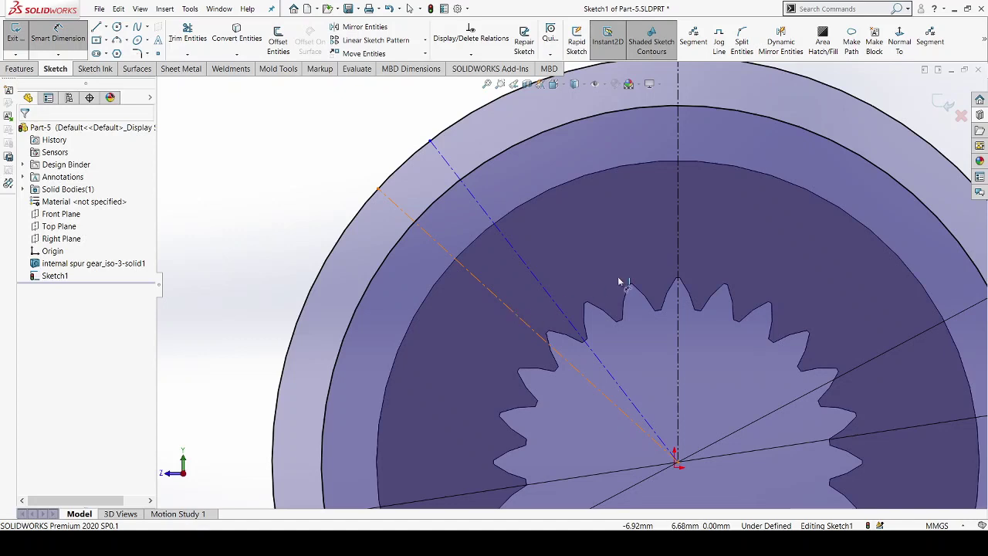
click(676, 243)
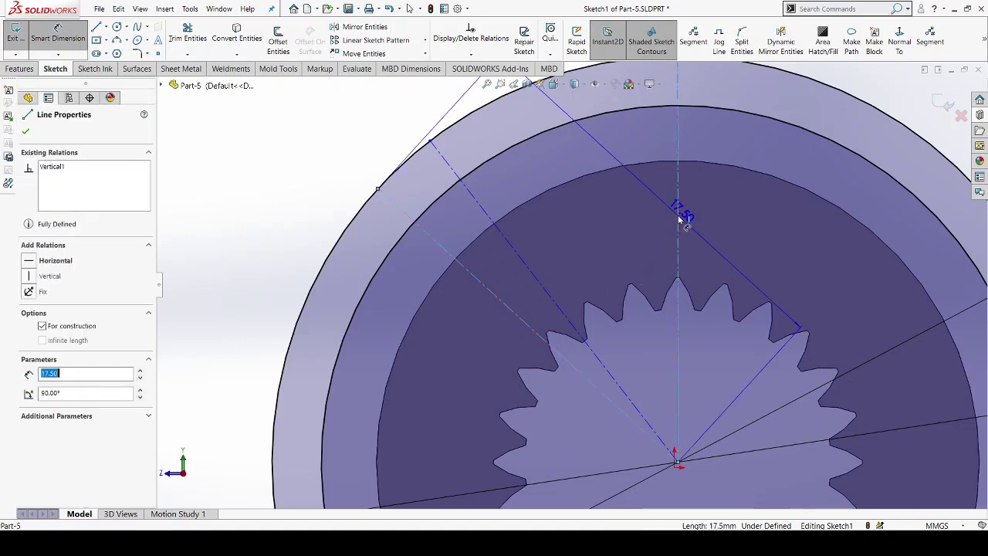
click(523, 265)
click(602, 227)
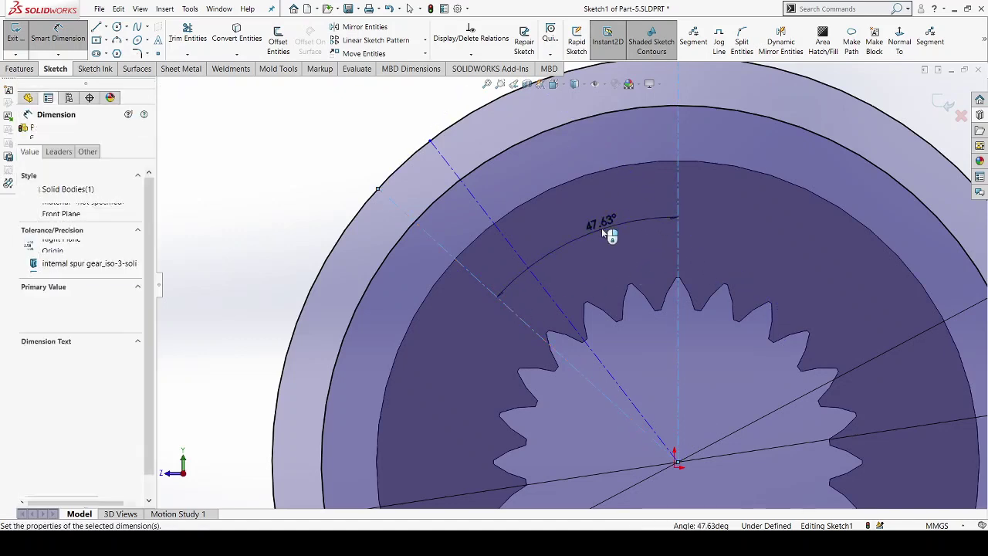
text(69)
key(Return)
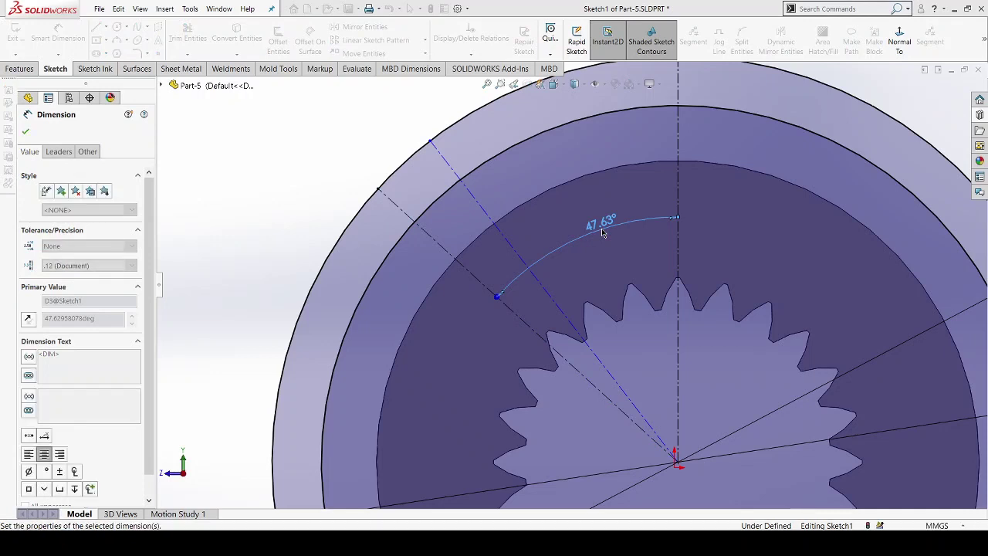
Set the second diagonal construction line at 60° from the vertical centreline and close the dimension panel
click(500, 235)
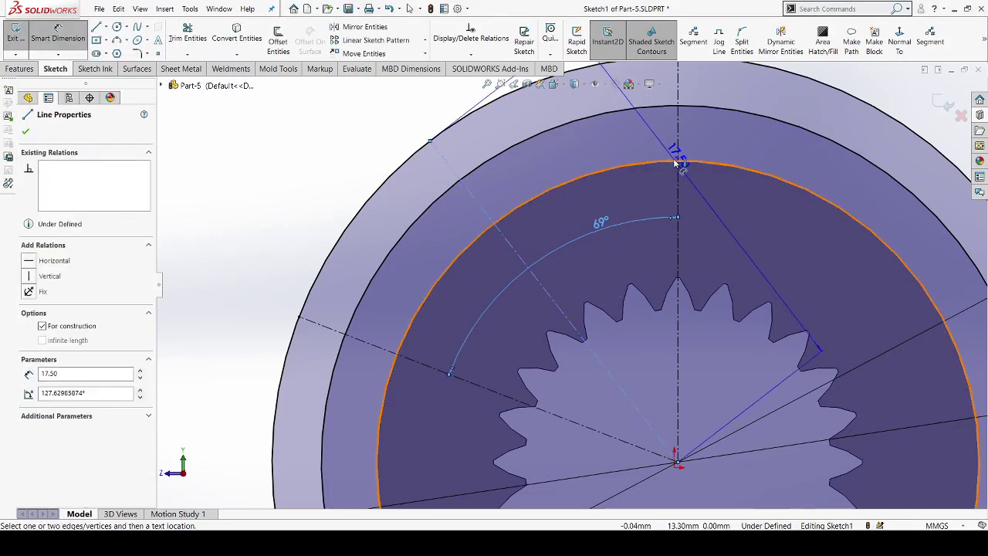
click(677, 154)
click(618, 183)
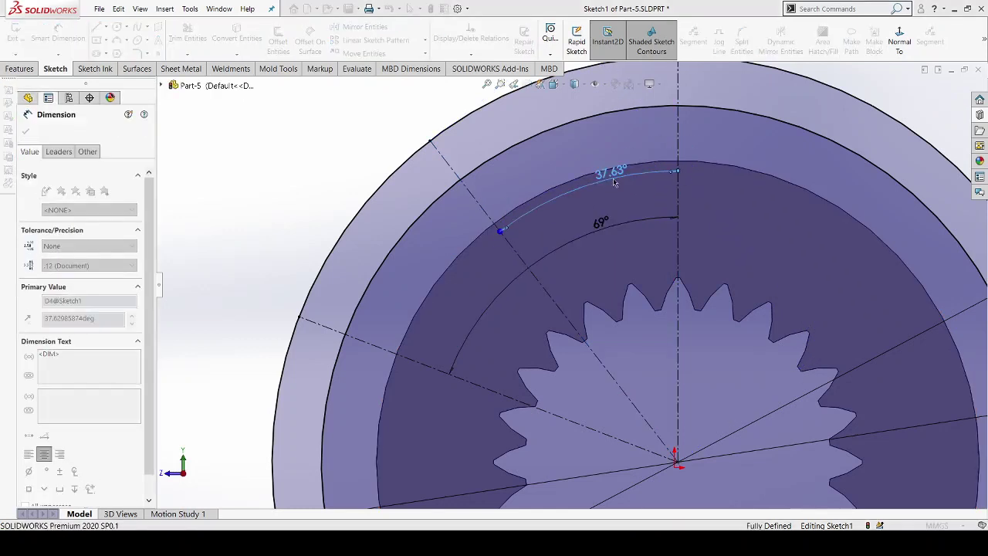
text(60)
key(Return)
scroll(613, 226, up, 3)
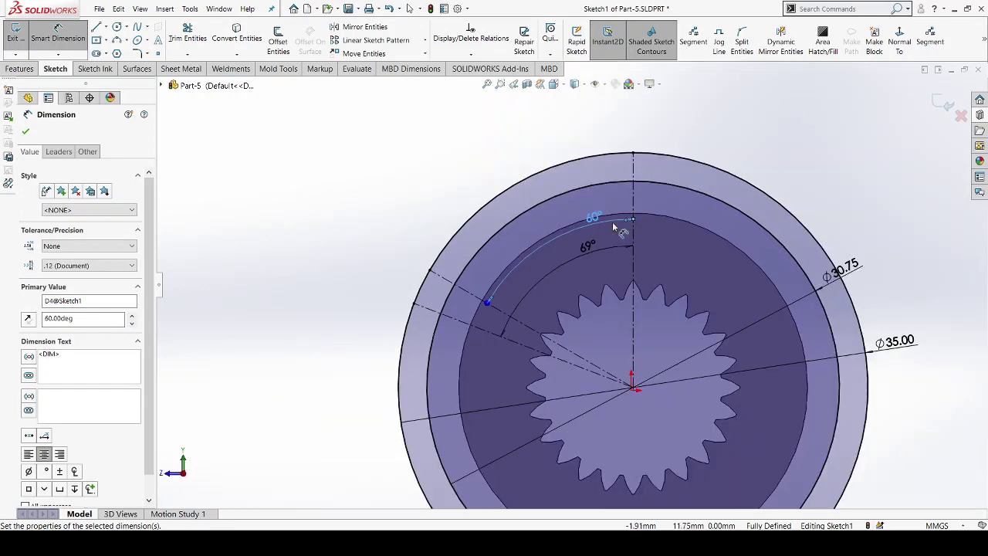
click(452, 152)
scroll(471, 193, up, 2)
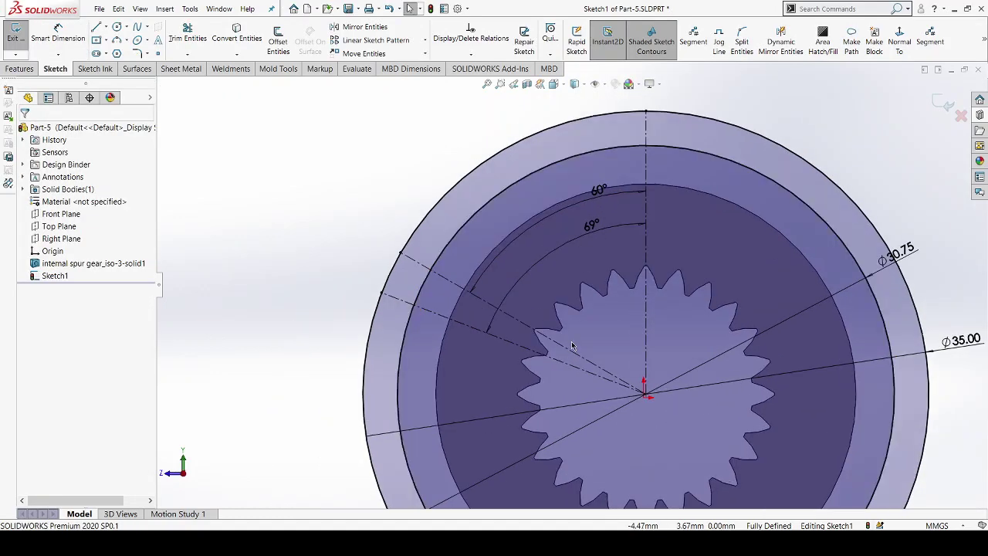
scroll(487, 222, up, 2)
scroll(487, 222, down, 2)
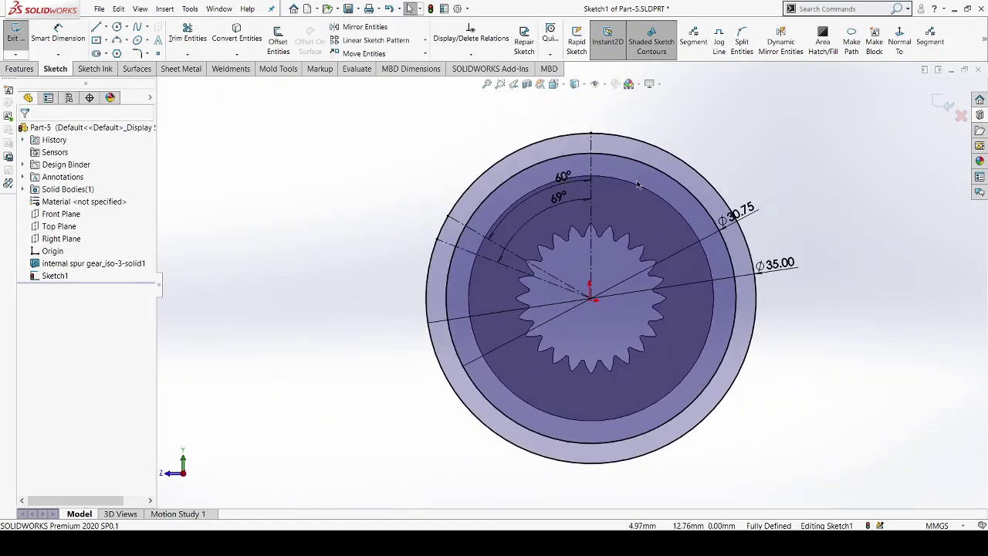
scroll(603, 184, down, 1)
click(589, 182)
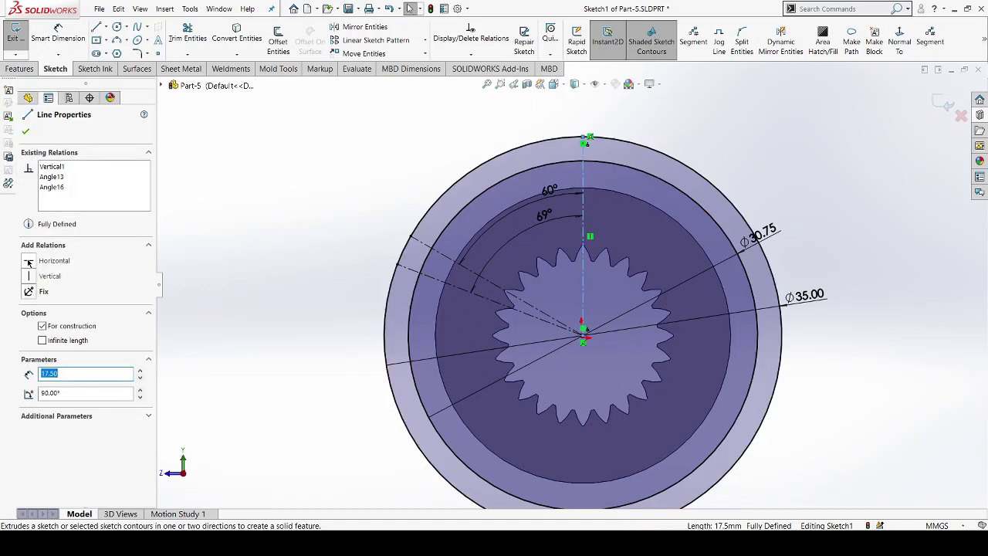
click(52, 177)
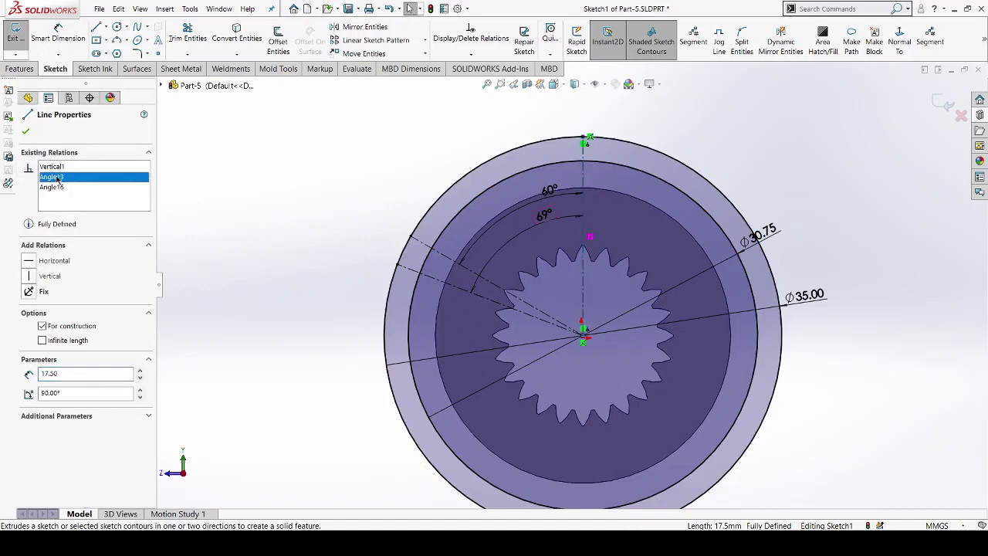
click(207, 151)
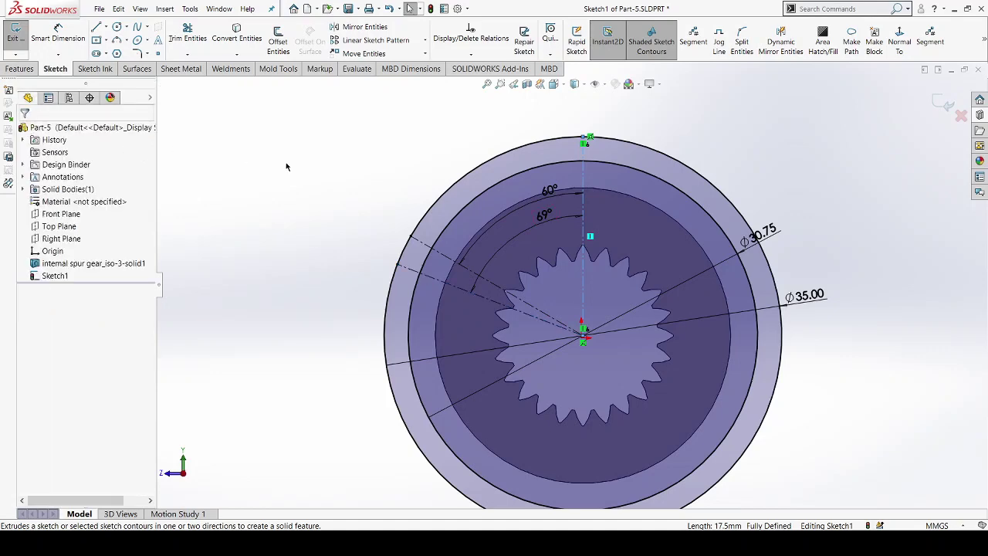
scroll(475, 280, down, 2)
scroll(572, 288, up, 2)
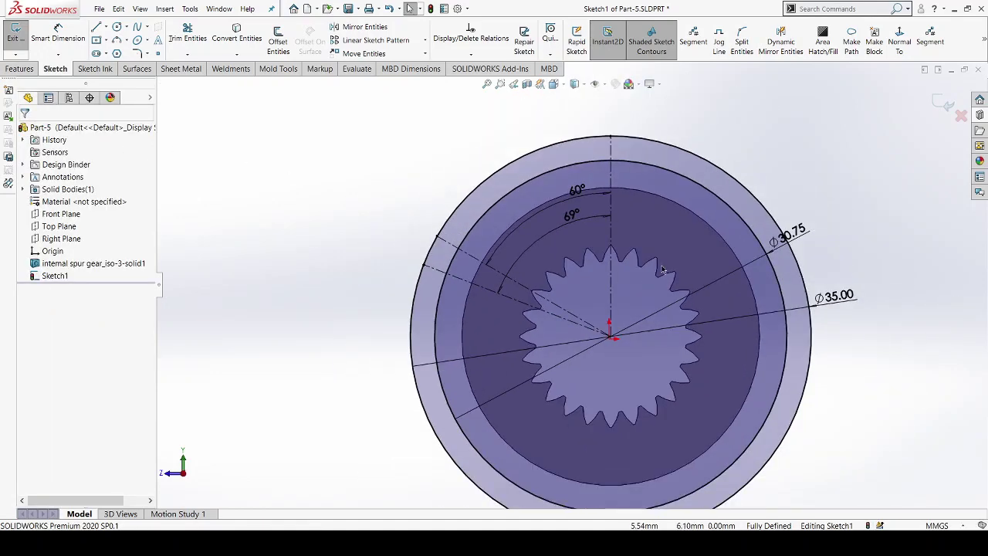
scroll(662, 270, up, 1)
scroll(723, 457, down, 1)
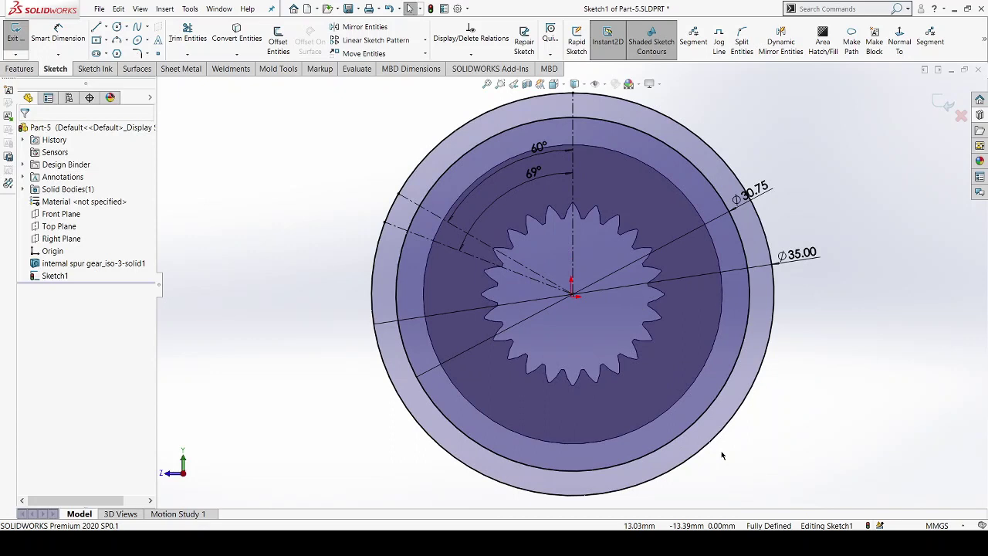
scroll(687, 327, up, 1)
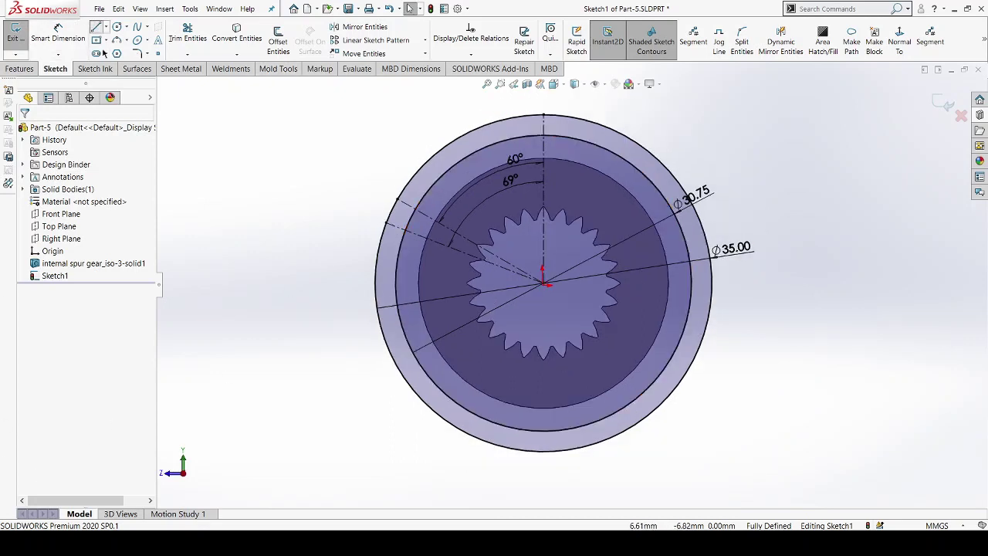
Draw a short horizontal line above the gear top and an angled segment down to the outer circle
key(l)
scroll(551, 232, down, 1)
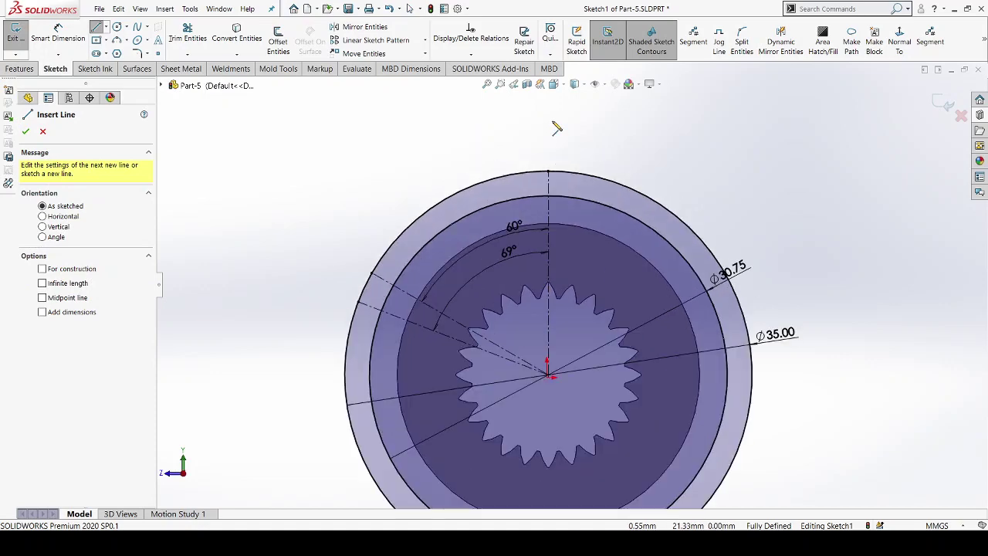
scroll(554, 150, down, 2)
click(550, 165)
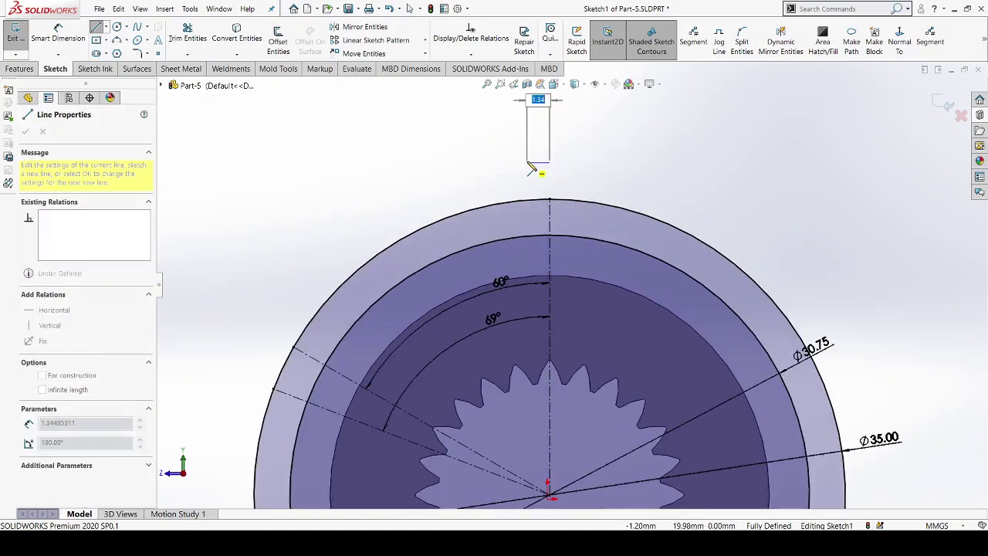
click(526, 163)
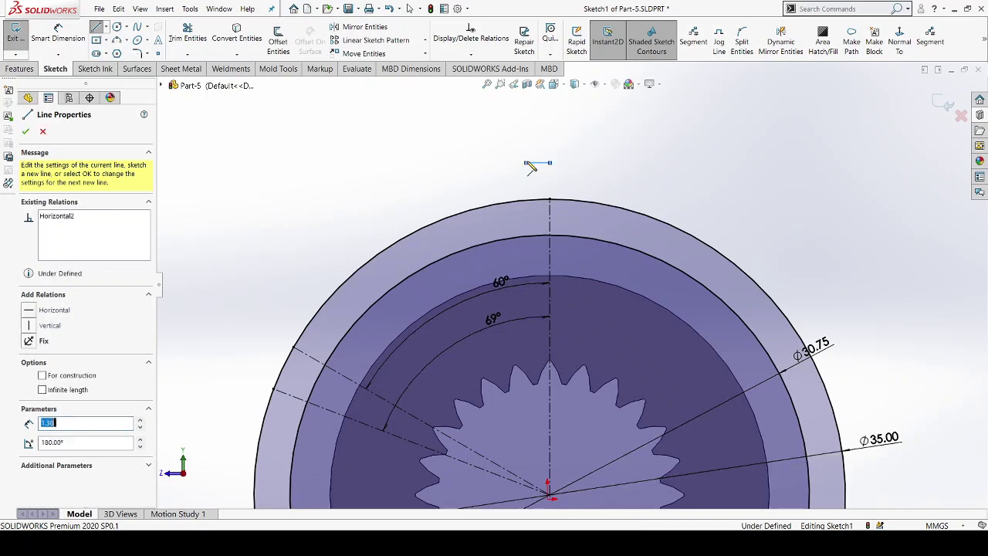
click(500, 205)
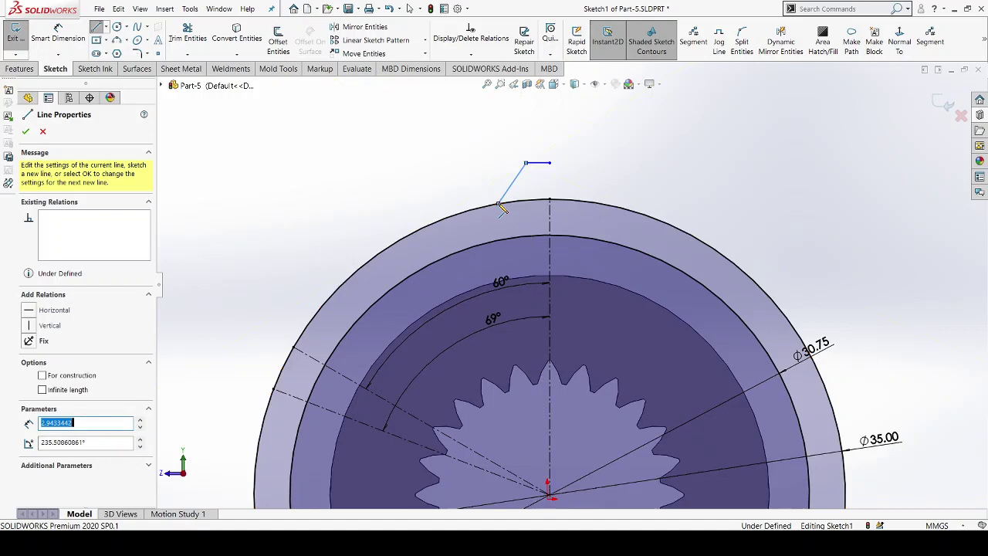
key(Escape)
key(Escape)
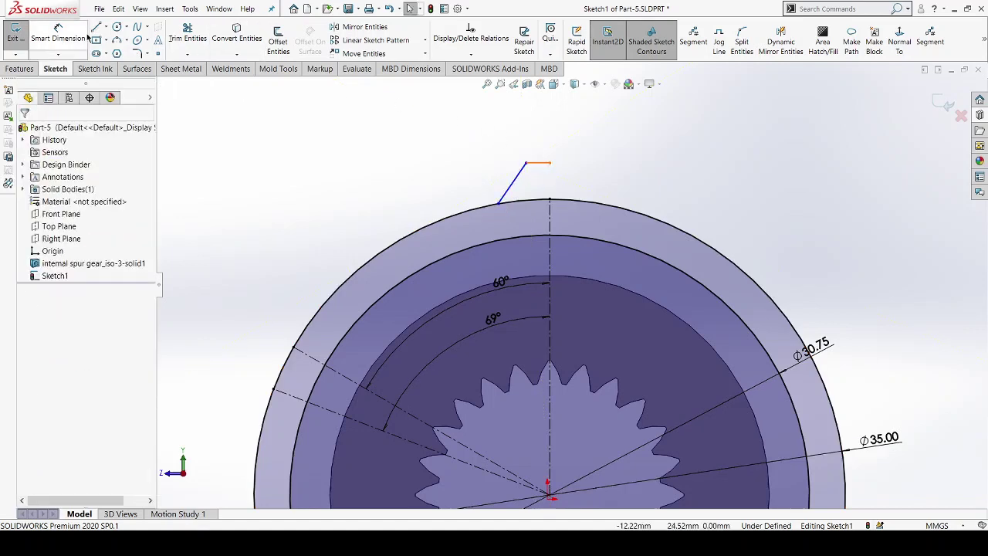
Dimension the top line's endpoint height from the gear centre, changing 19.66 to 21.50
click(549, 162)
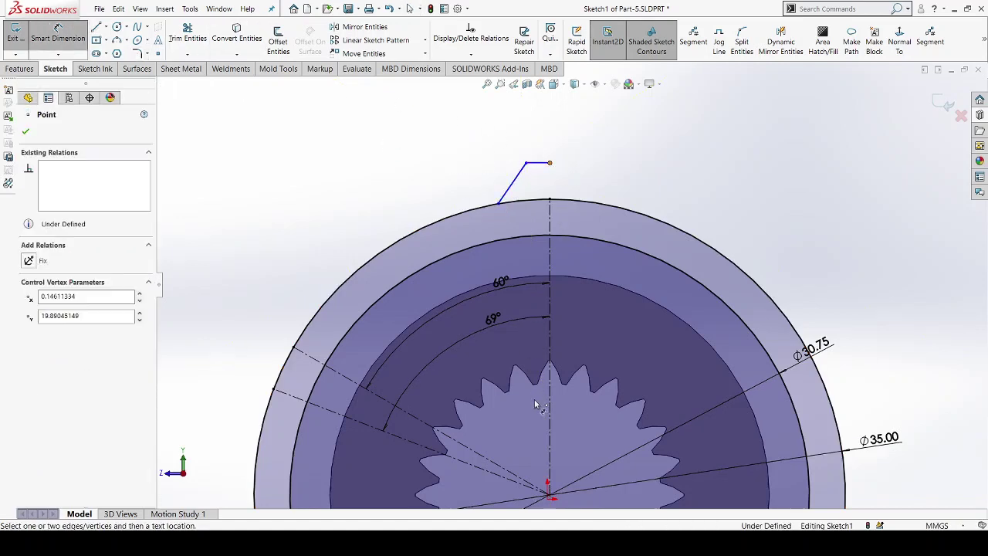
scroll(554, 422, up, 2)
scroll(562, 438, down, 2)
scroll(567, 420, down, 2)
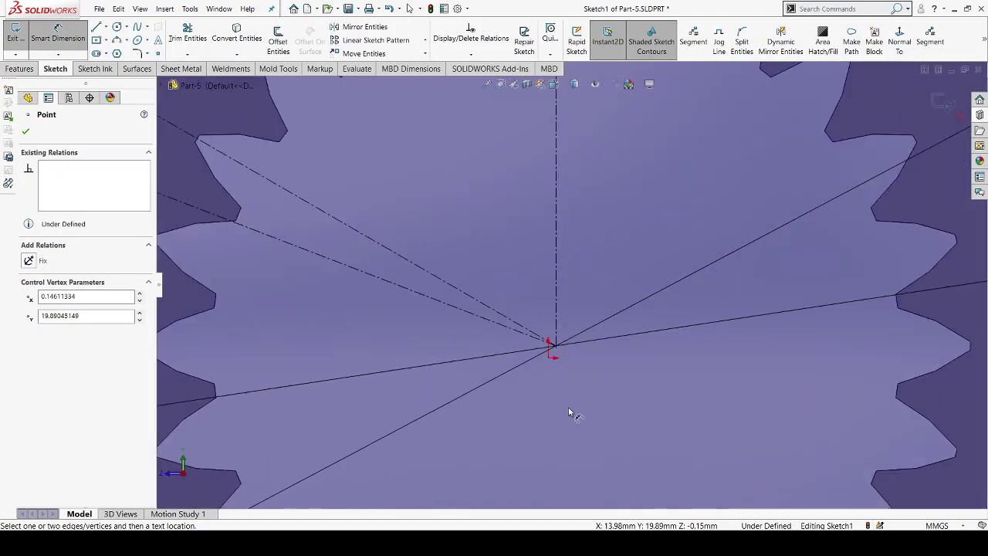
click(555, 347)
scroll(557, 351, up, 2)
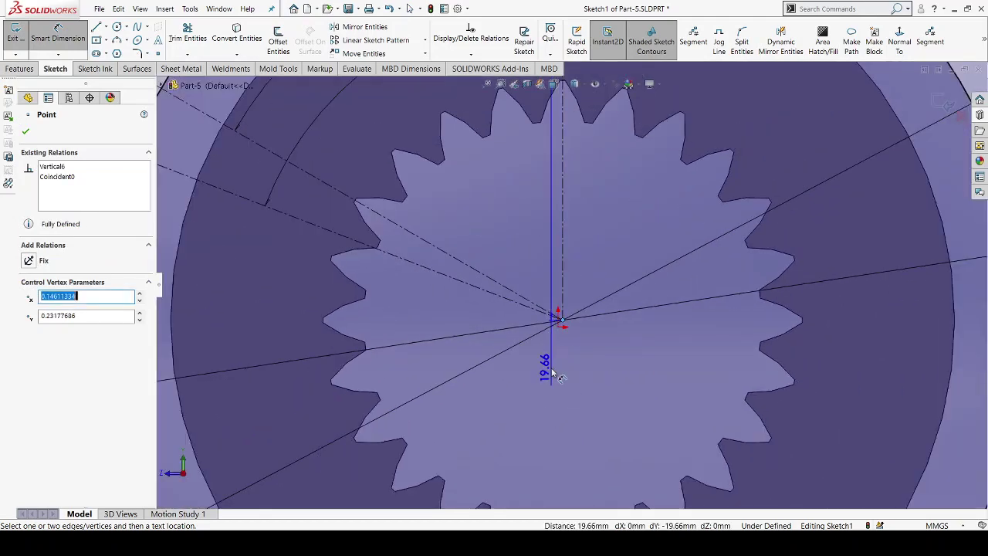
scroll(568, 347, up, 2)
scroll(579, 345, up, 1)
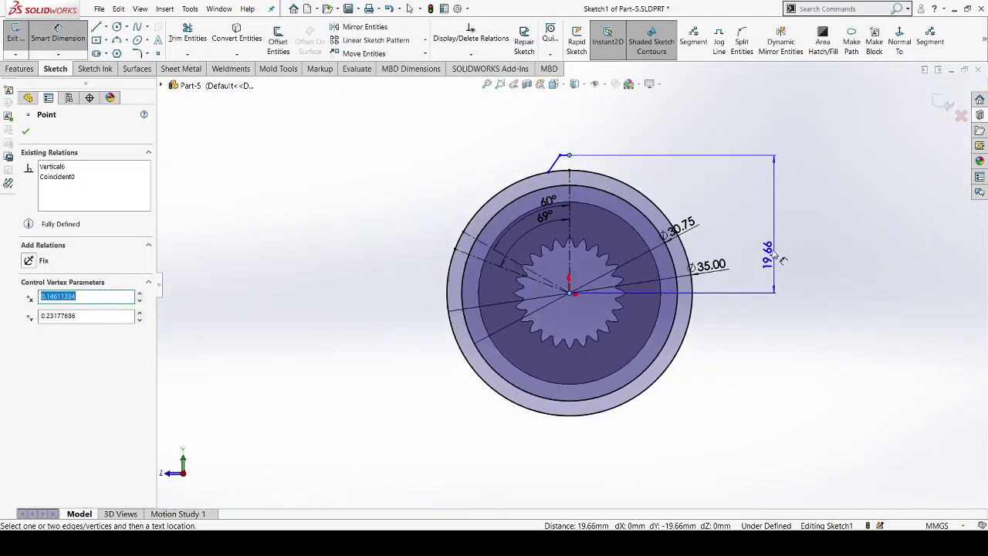
click(773, 258)
click(764, 254)
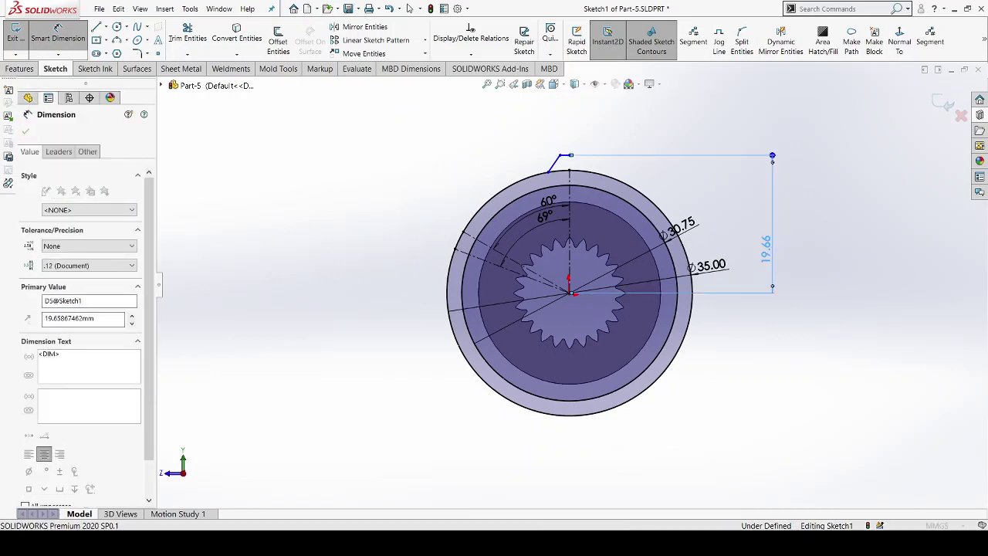
text(21.5)
key(Return)
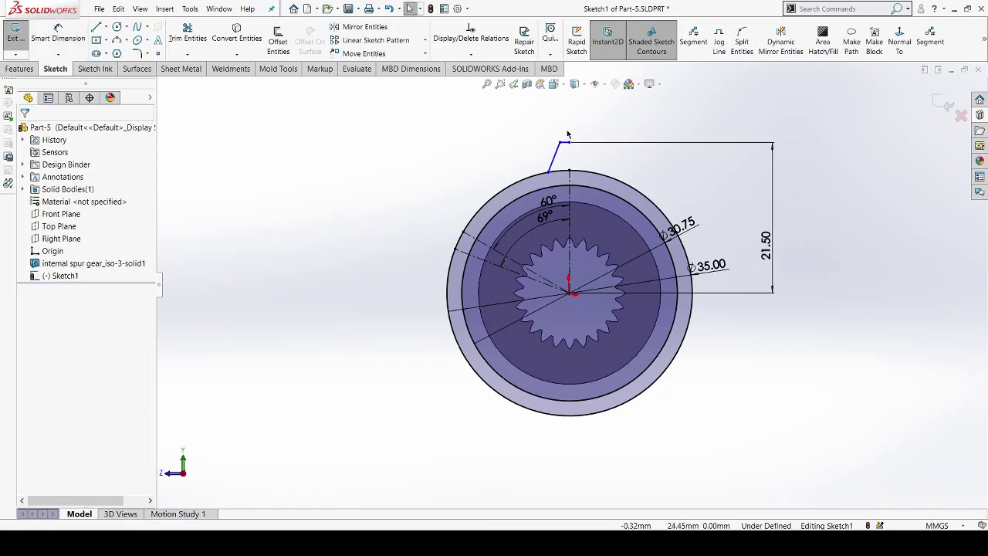
Set a 118° angle between the slanted flank and the top line of the tooth profile
scroll(569, 203, down, 1)
scroll(571, 203, down, 1)
scroll(553, 225, down, 2)
scroll(553, 225, down, 1)
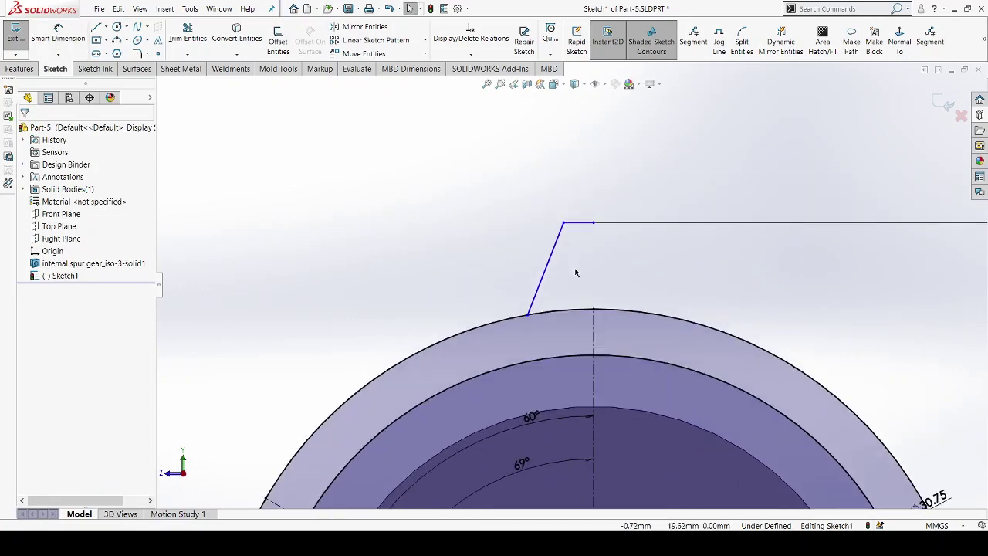
scroll(575, 272, down, 1)
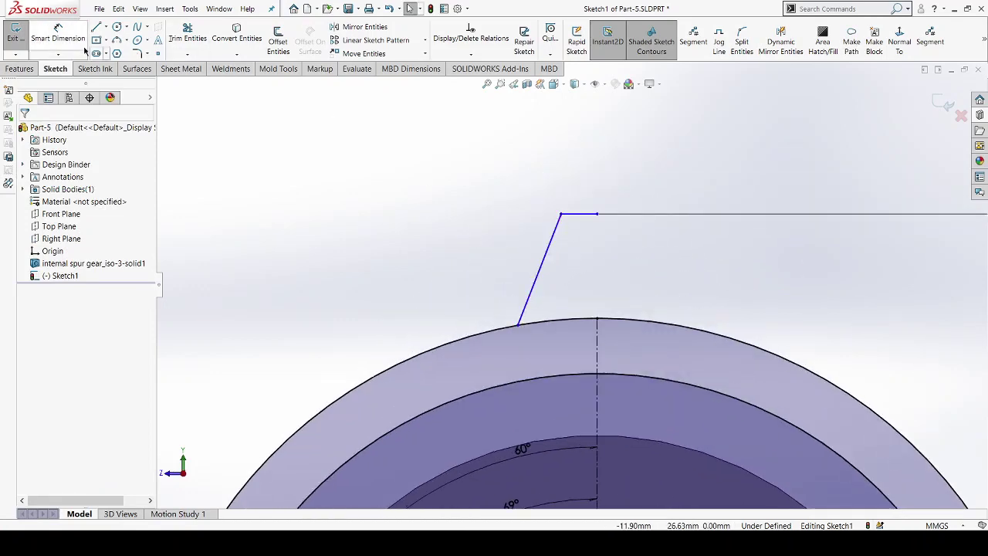
click(58, 34)
click(563, 232)
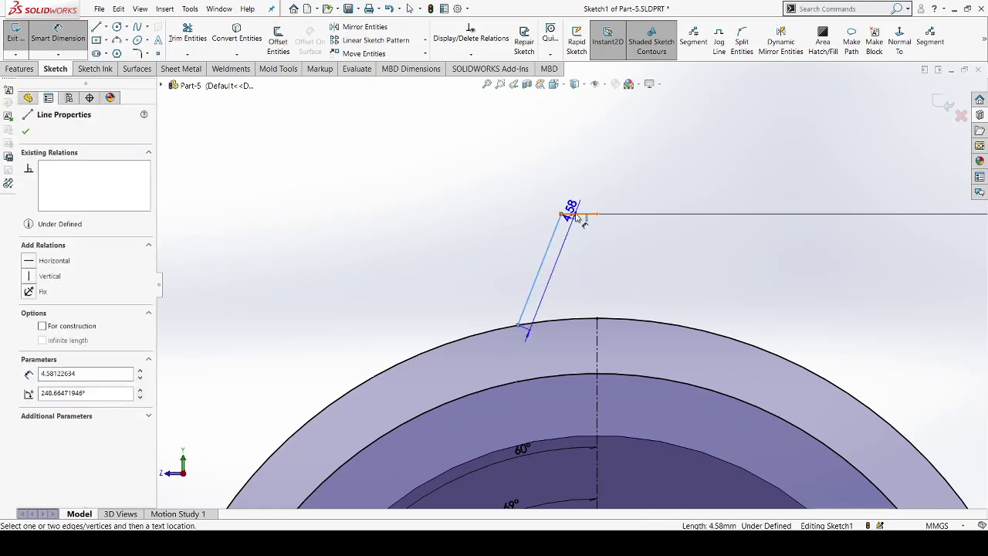
click(579, 214)
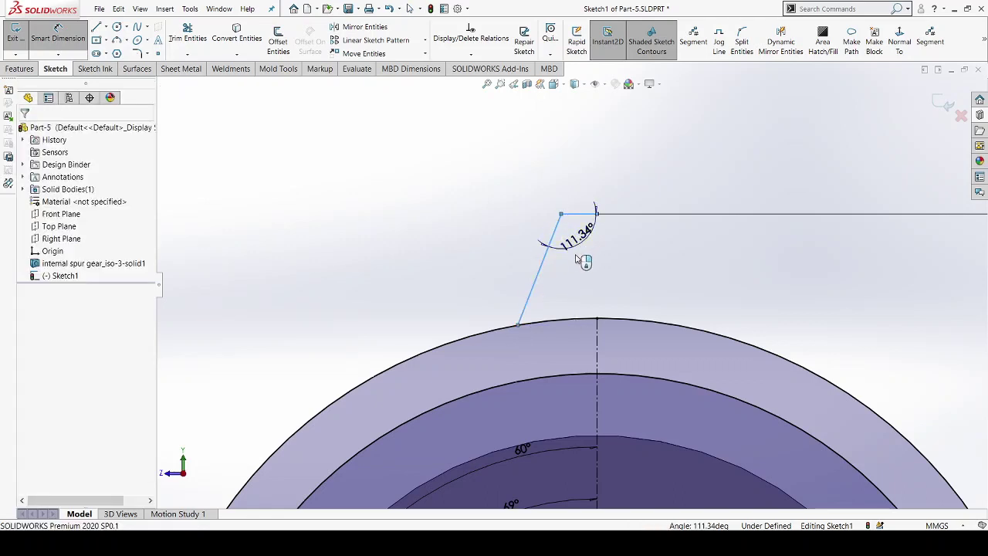
click(577, 260)
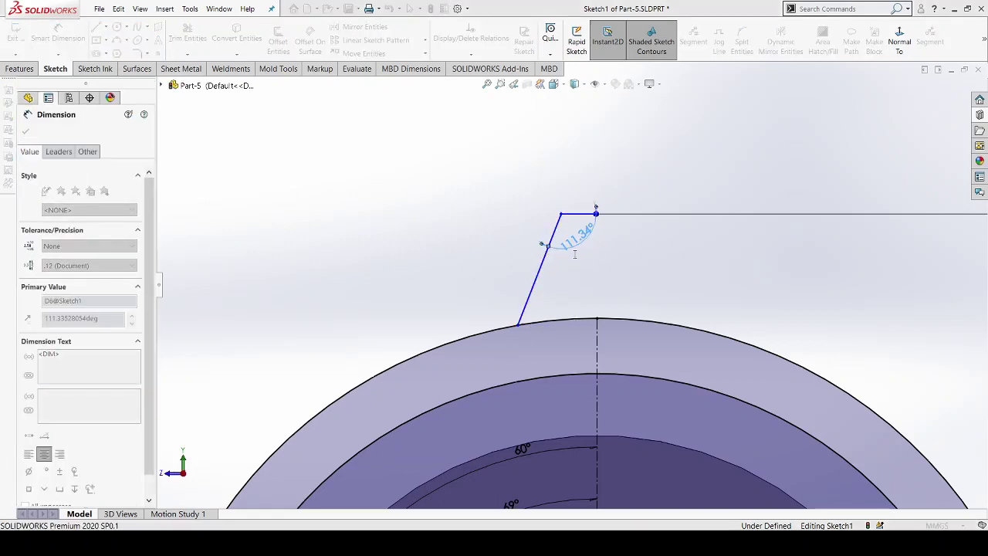
text(118)
key(Return)
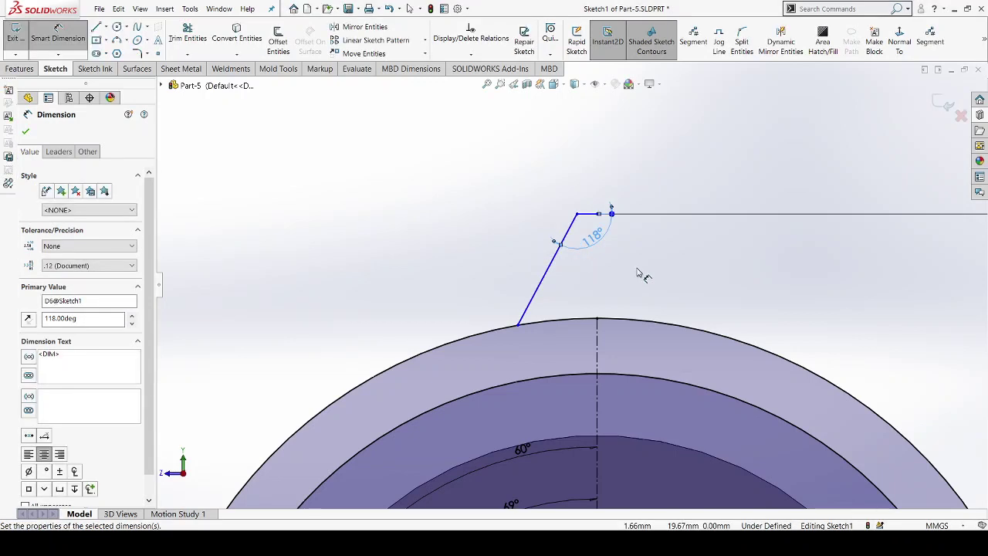
key(Escape)
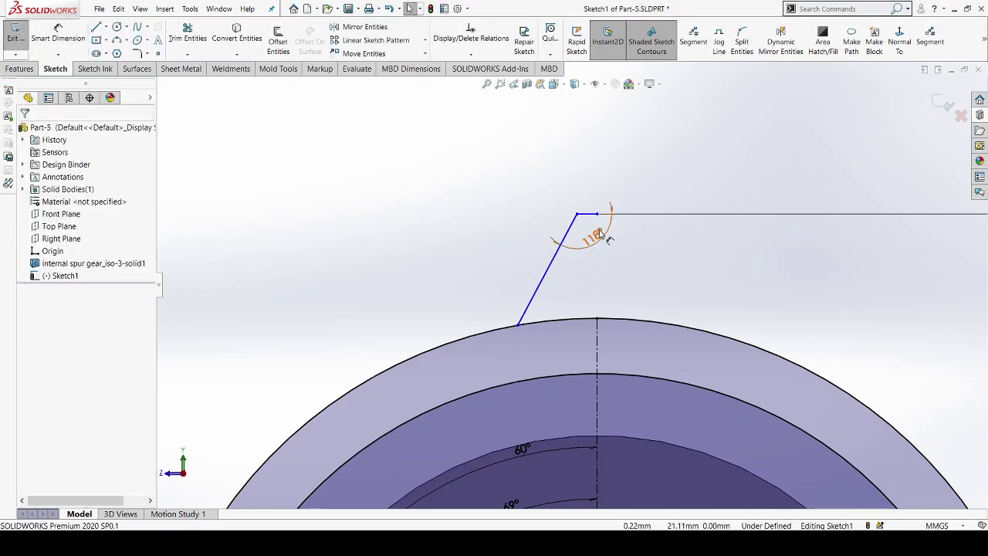
Relate the short top line's right endpoint to the vertical centreline
scroll(599, 235, down, 2)
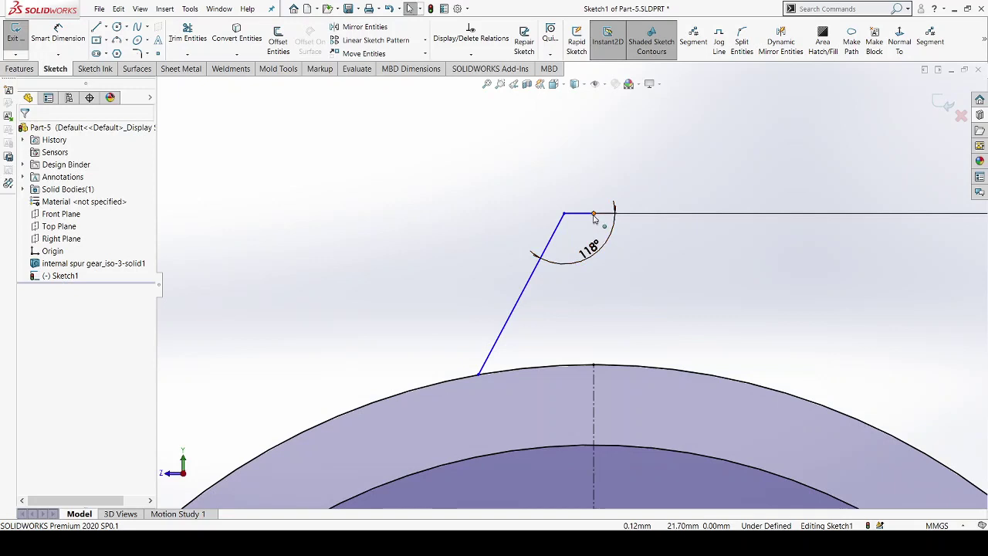
click(594, 216)
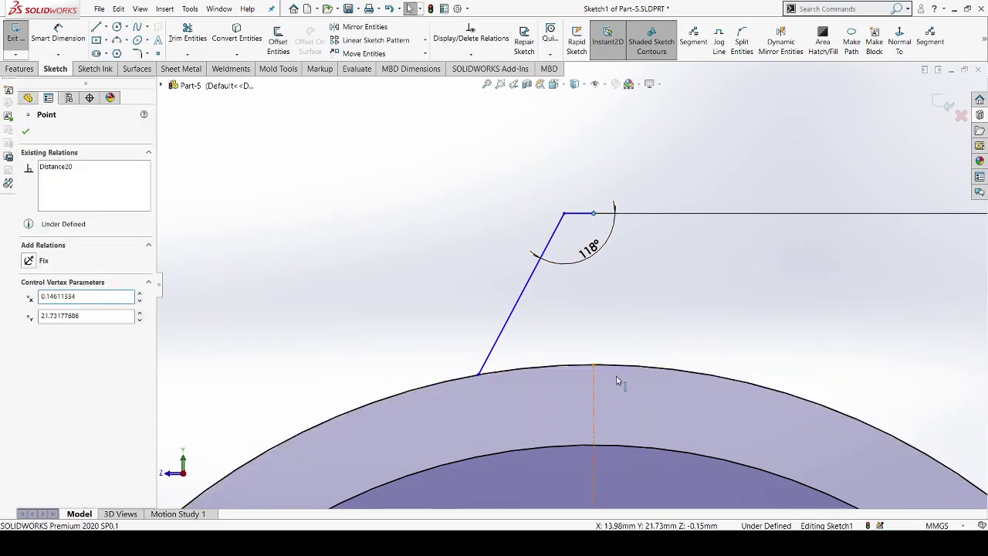
click(594, 393)
ctrl+click(594, 365)
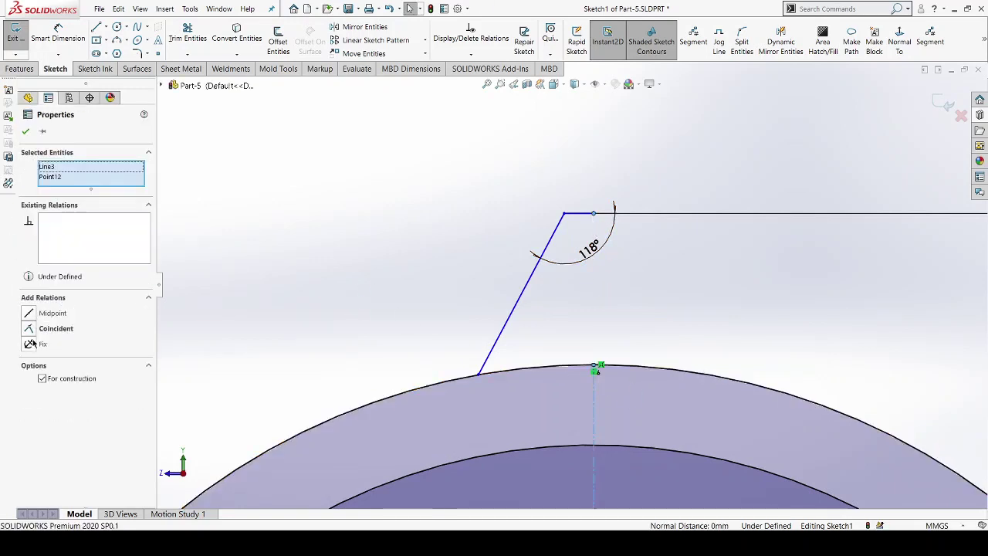
click(26, 131)
Dimension the short top line to a length of 1.38
scroll(531, 245, up, 3)
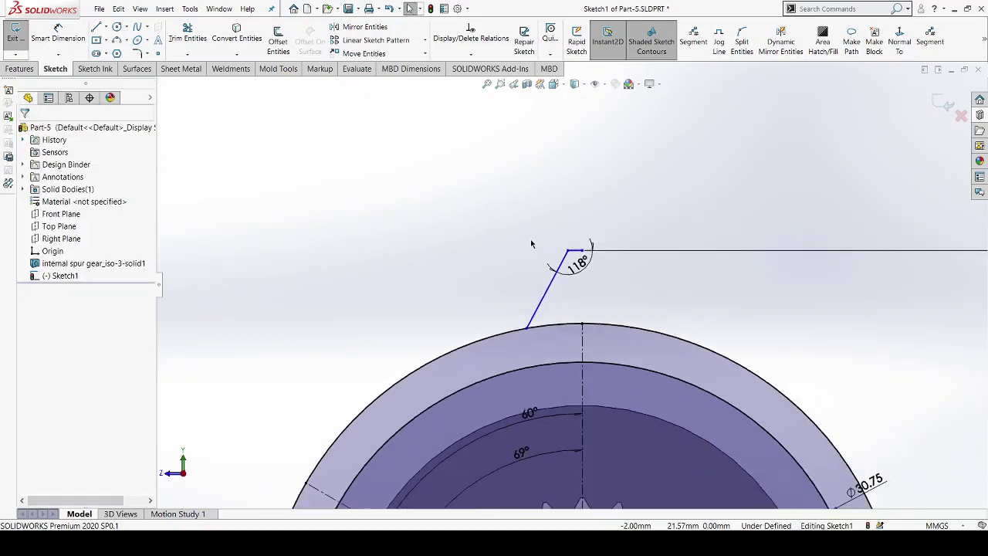
scroll(531, 245, down, 3)
click(58, 34)
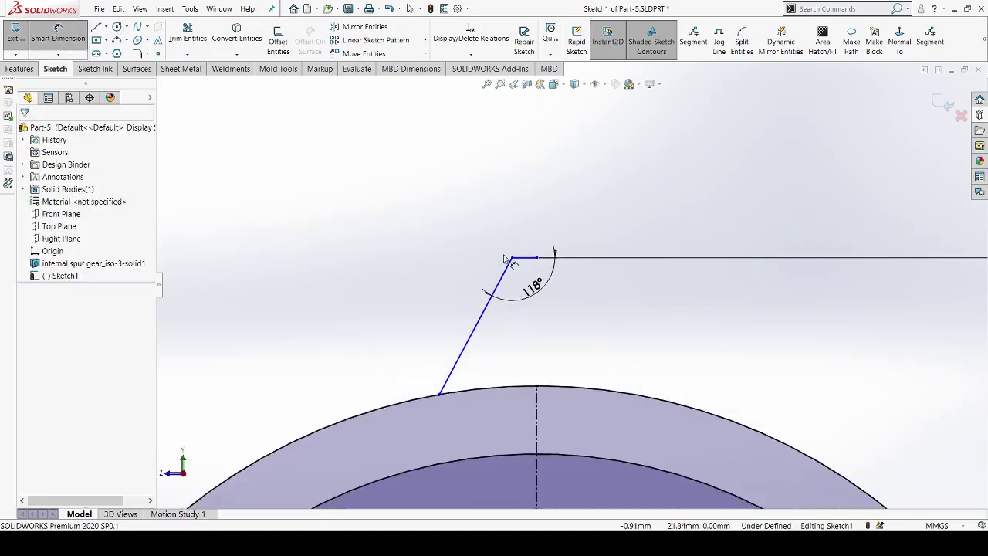
scroll(487, 243, down, 2)
click(545, 264)
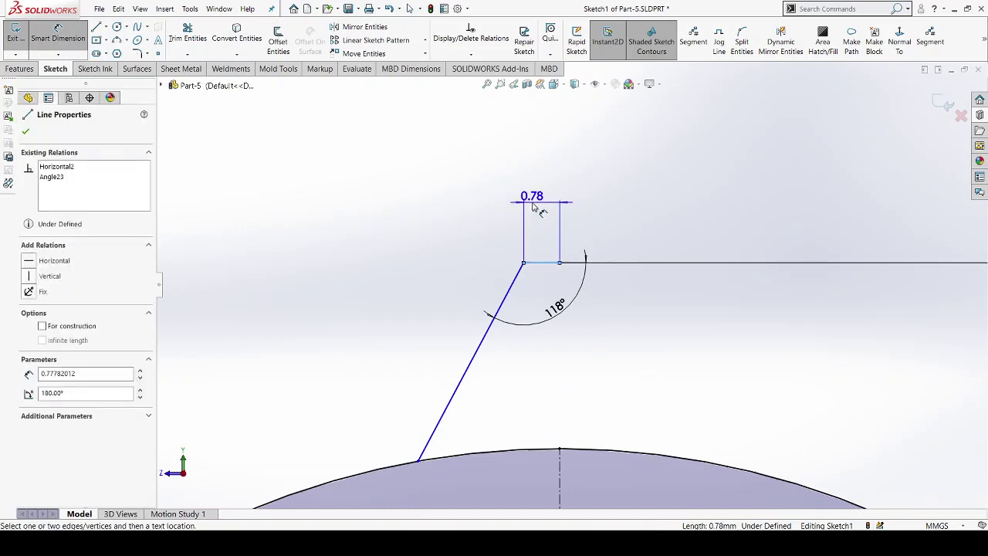
click(547, 207)
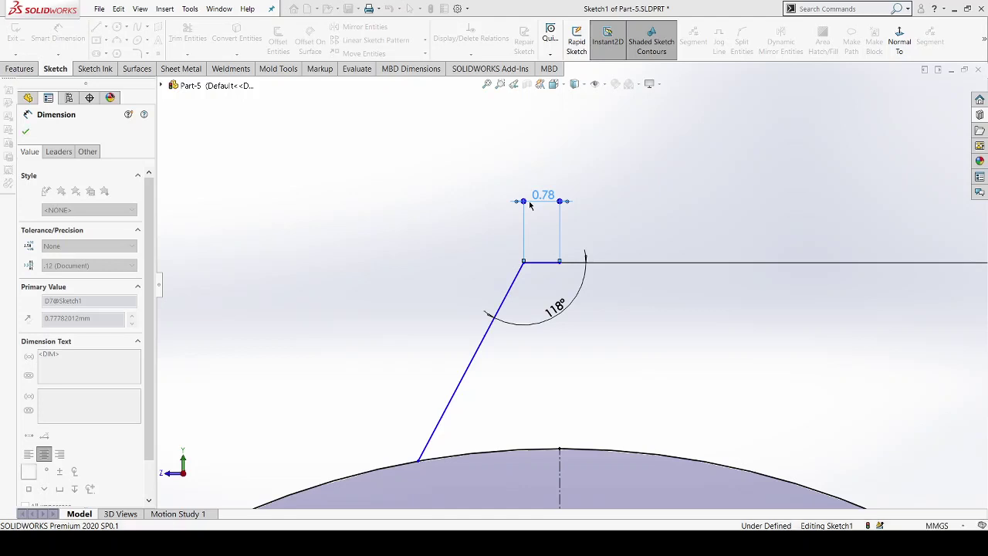
text(1.38)
key(Return)
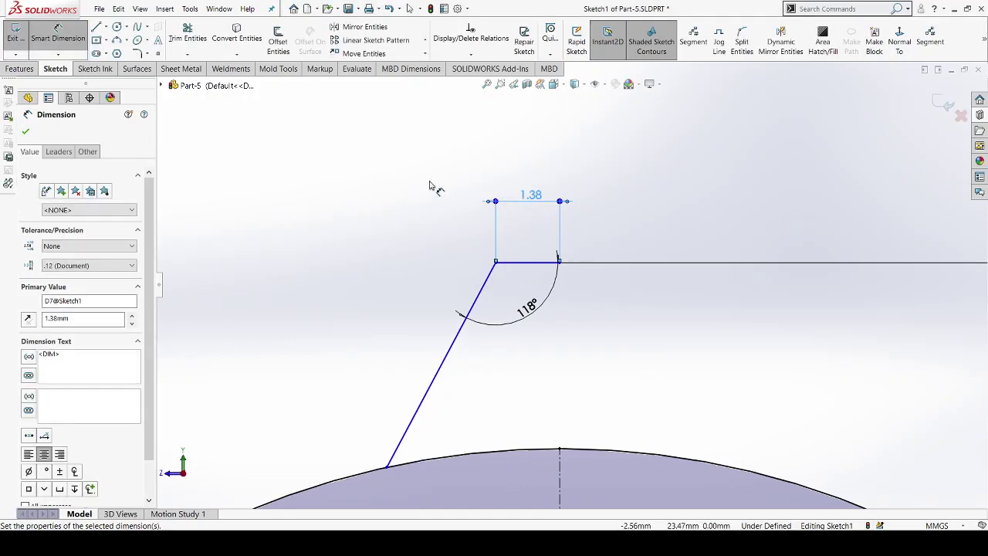
key(Escape)
key(z)
key(z)
key(Escape)
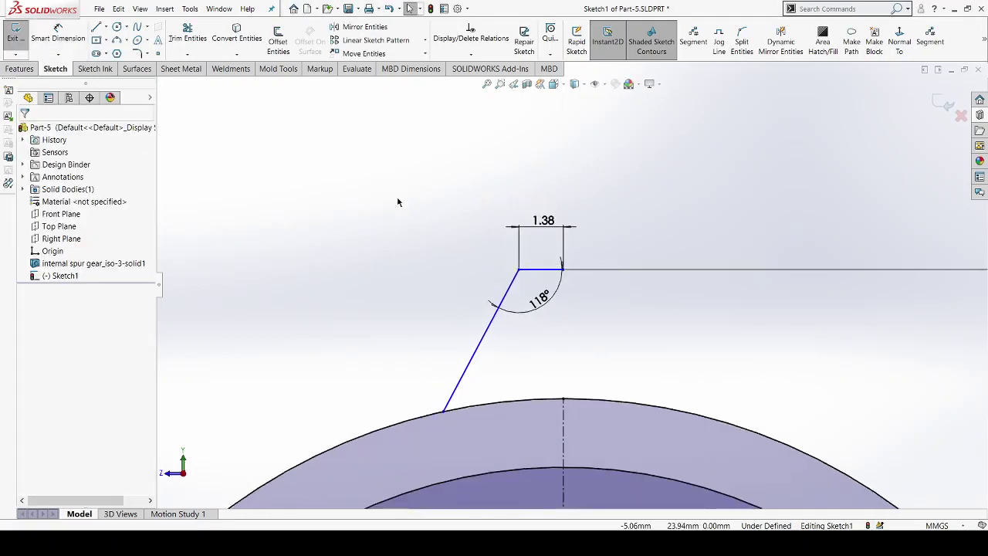
key(z)
Zoom around the tooth profile to check the 118° angle dimension
scroll(550, 262, up, 3)
scroll(580, 247, down, 3)
scroll(580, 247, up, 3)
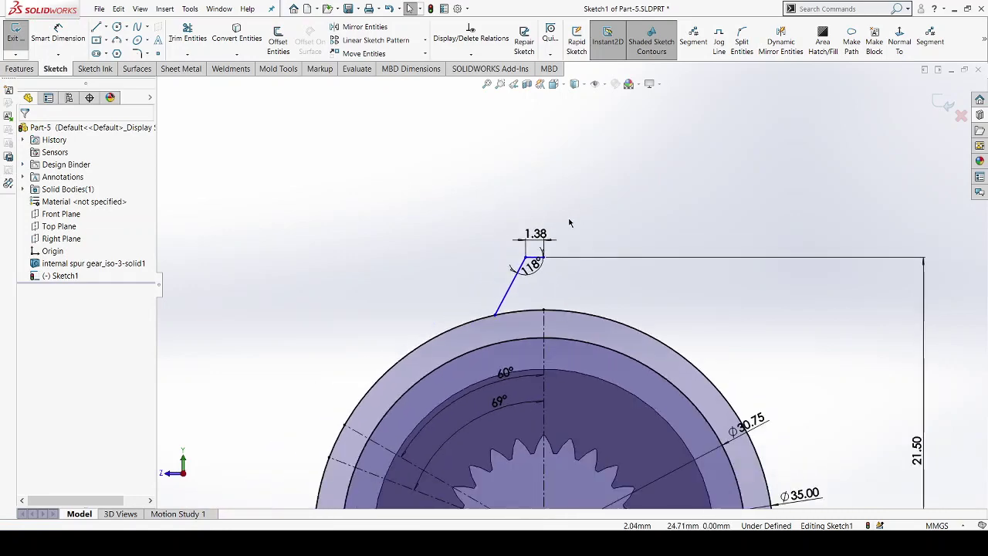
scroll(550, 290, up, 1)
scroll(551, 290, down, 1)
scroll(550, 270, down, 1)
scroll(514, 221, up, 2)
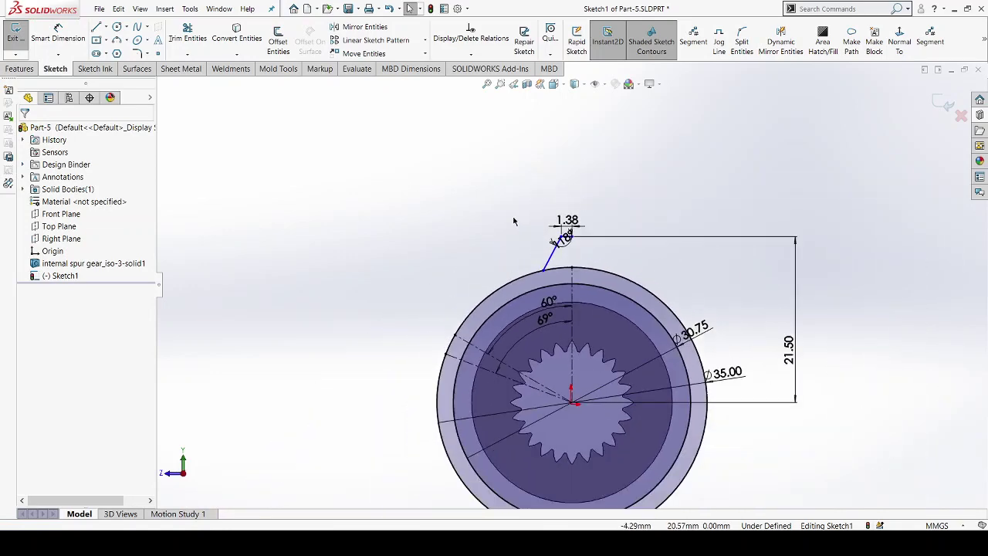
scroll(590, 410, down, 2)
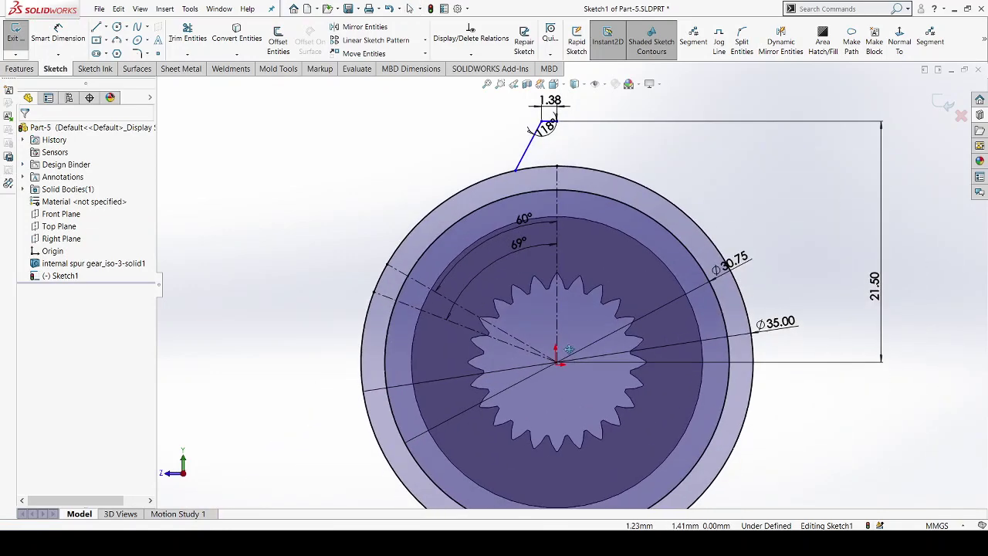
scroll(536, 146, down, 2)
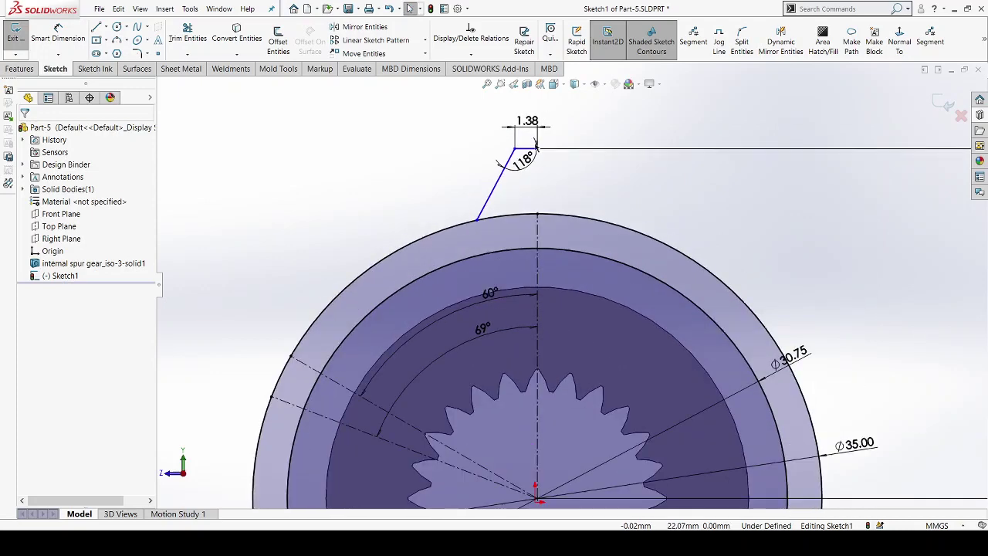
click(525, 180)
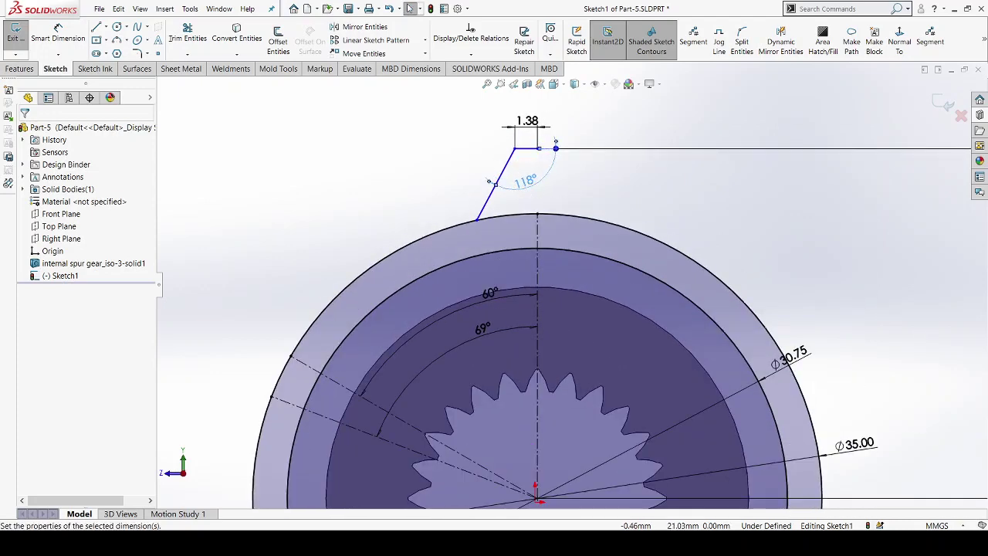
click(631, 187)
scroll(575, 173, up, 2)
scroll(575, 173, down, 2)
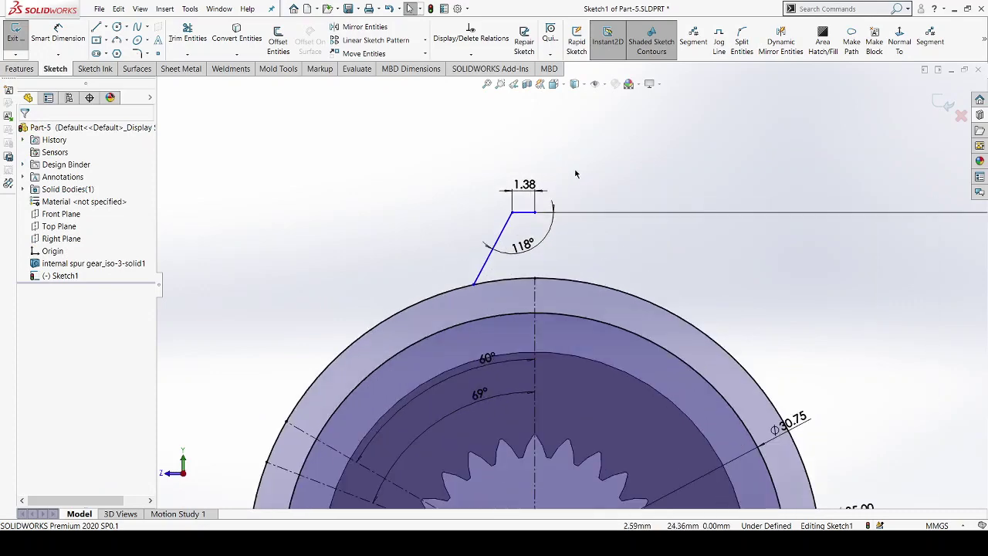
scroll(533, 287, up, 1)
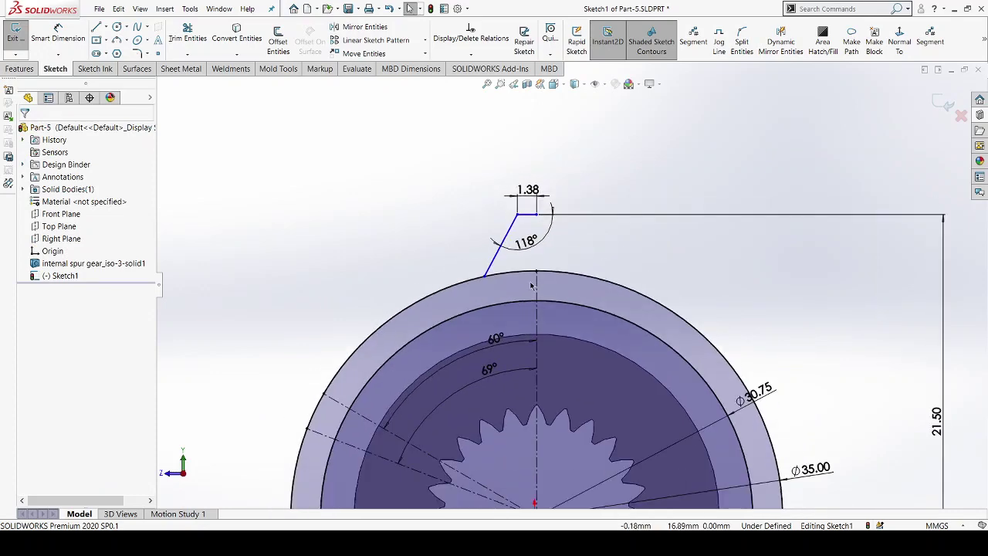
scroll(369, 176, up, 2)
scroll(453, 217, up, 1)
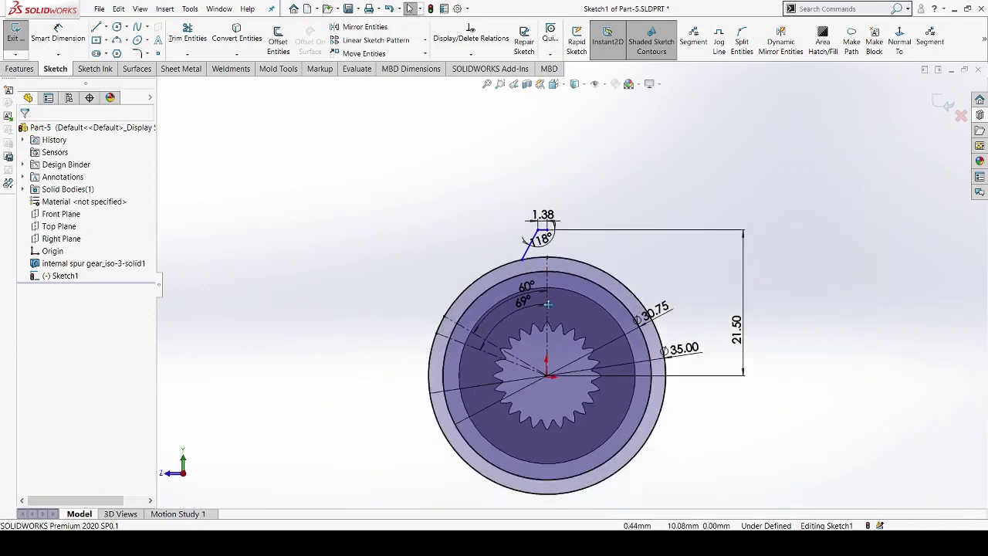
scroll(531, 265, down, 1)
scroll(525, 261, down, 2)
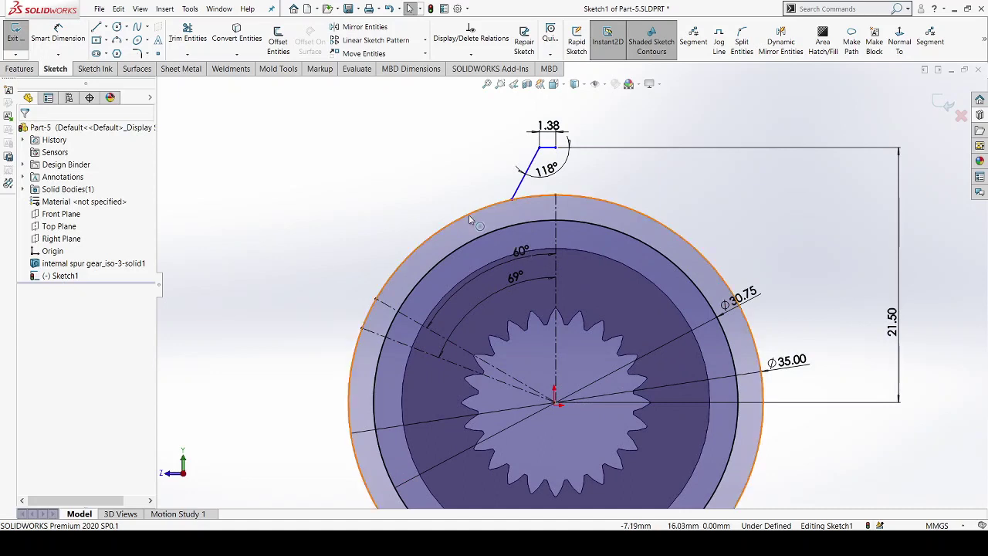
Convert the outer and inner gear ring circles to construction geometry
click(469, 214)
ctrl+click(486, 235)
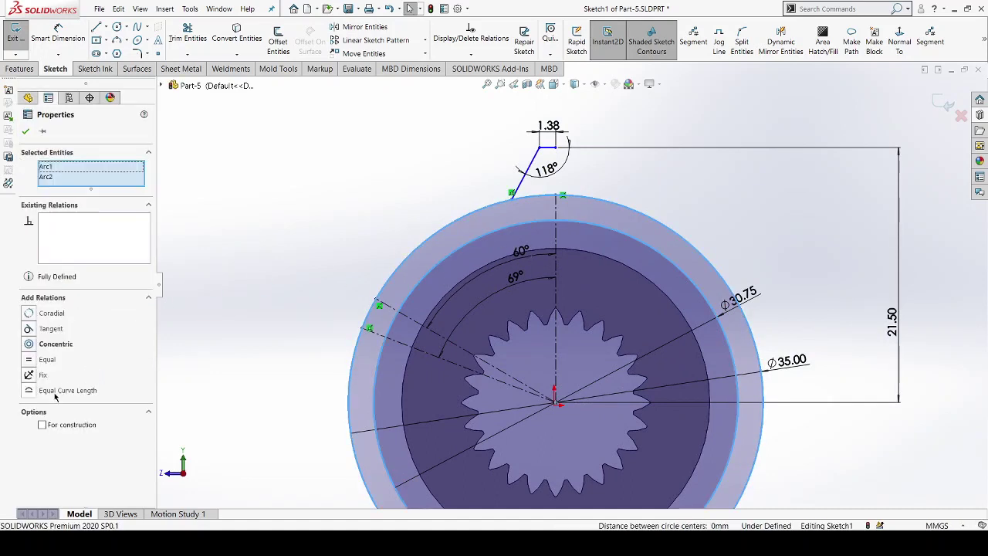
click(42, 424)
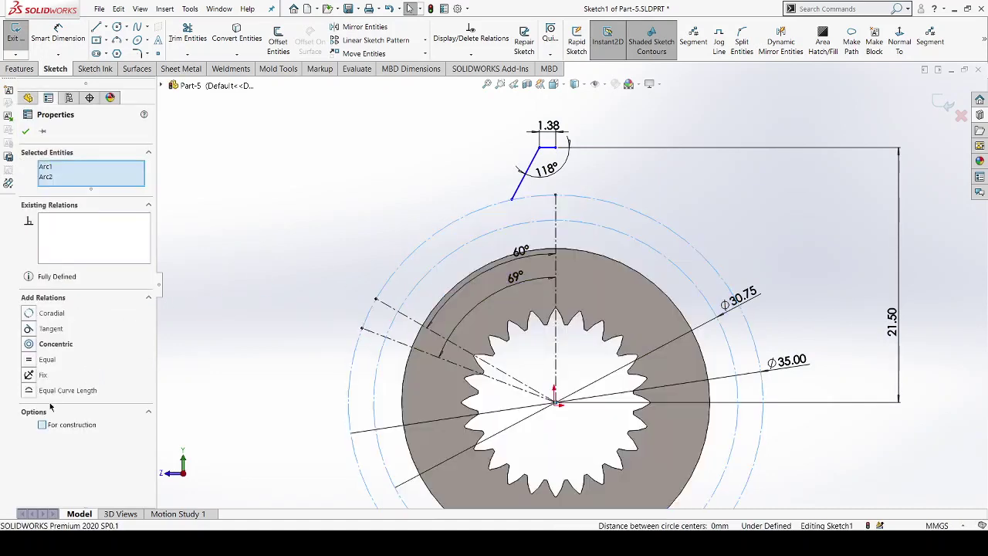
click(25, 132)
scroll(185, 416, down, 2)
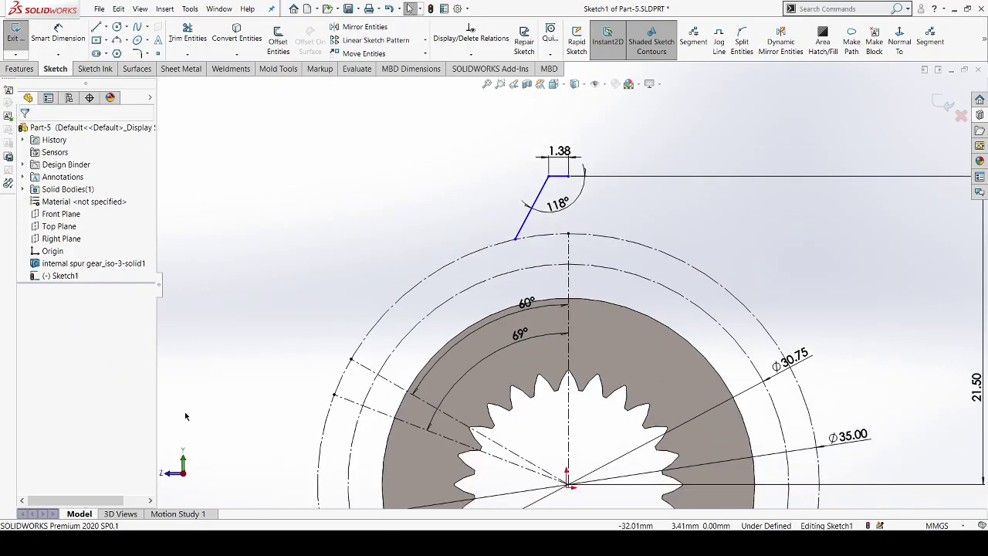
scroll(590, 351, up, 1)
scroll(586, 231, down, 2)
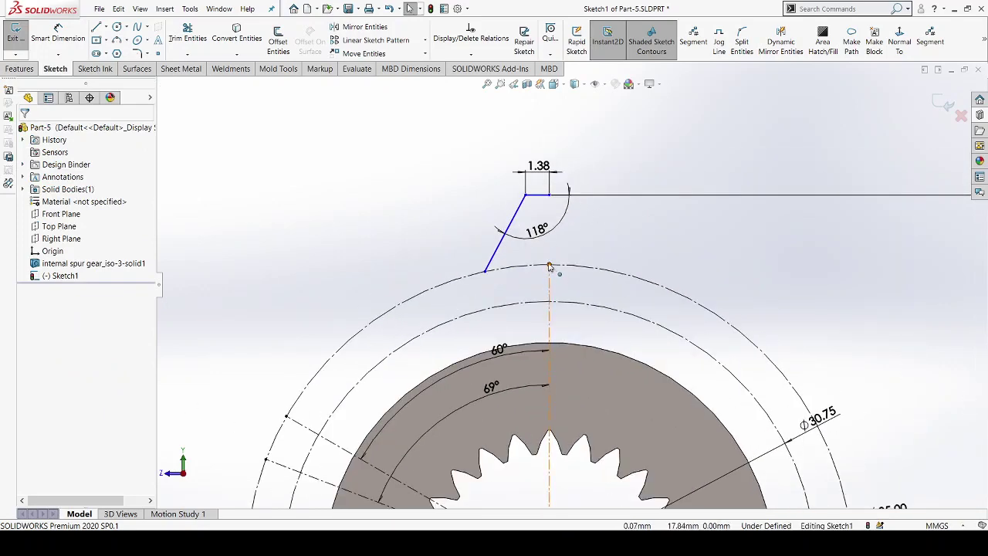
Make the short top line of the profile perpendicular to the vertical centreline
click(549, 266)
click(466, 237)
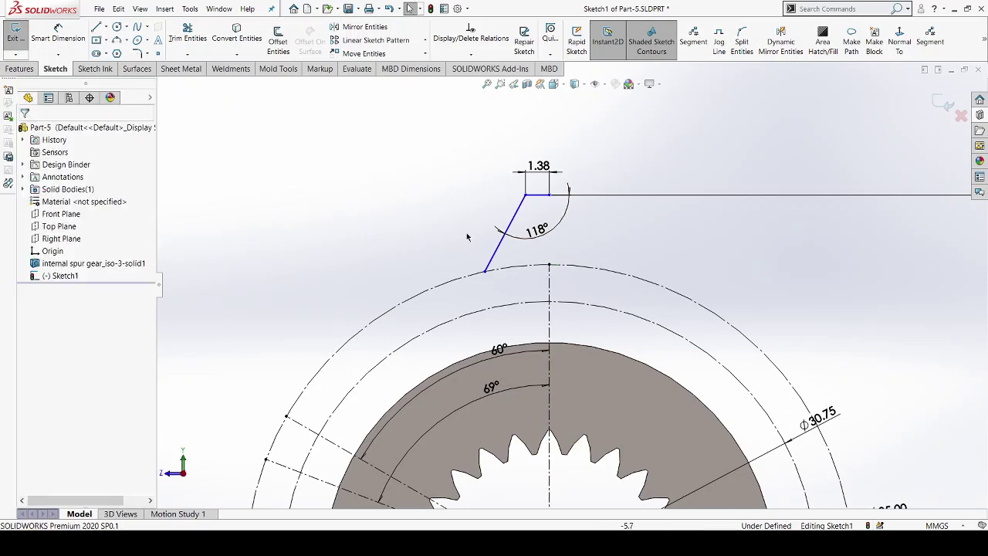
scroll(548, 283, down, 1)
click(547, 179)
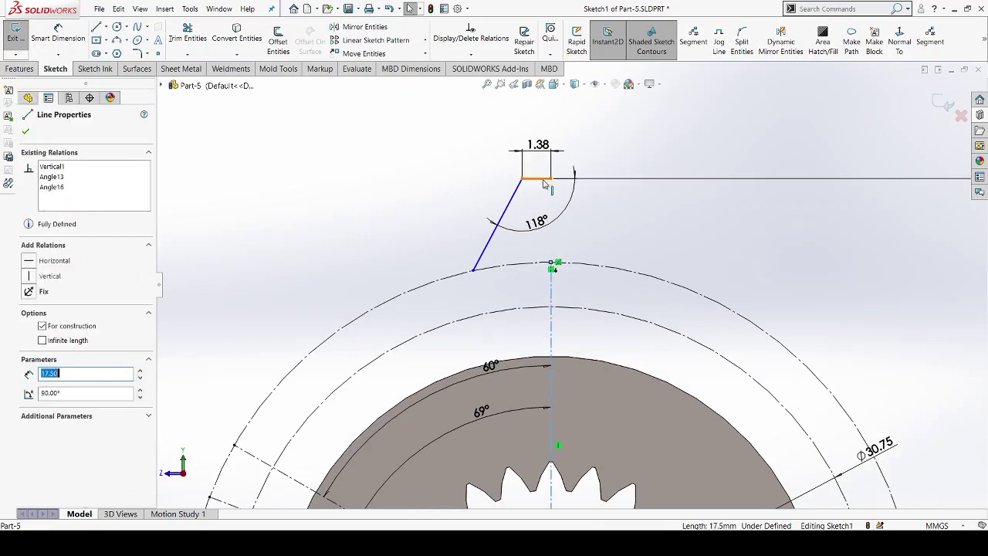
ctrl+click(548, 185)
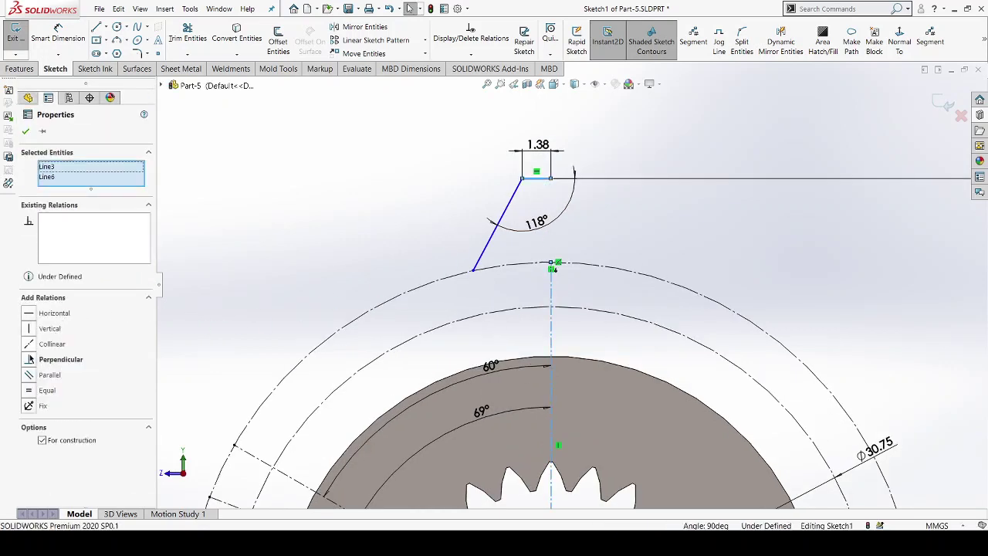
click(31, 360)
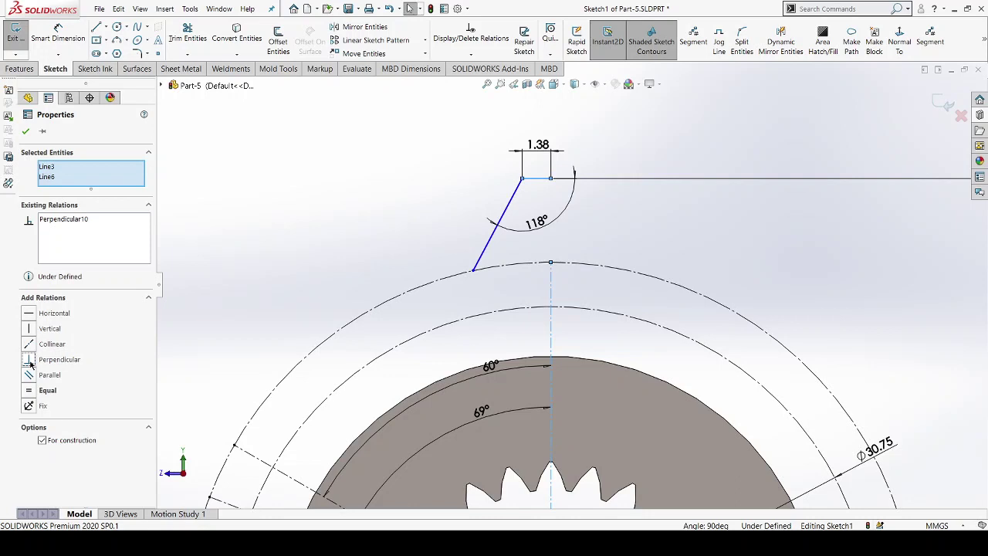
click(26, 132)
Add a Vertical relation between the short line's right endpoint and the circle's top point
scroll(502, 258, down, 1)
scroll(550, 286, down, 1)
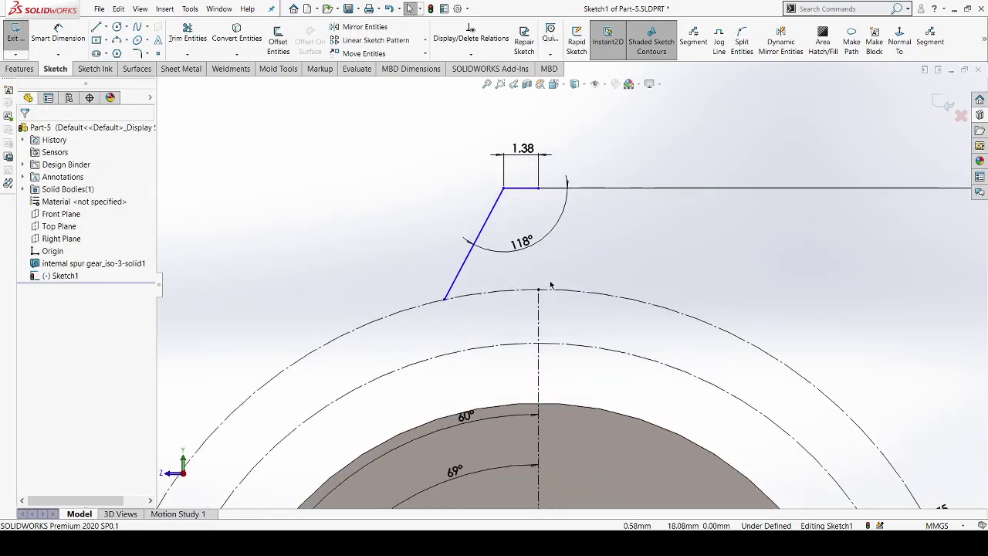
click(549, 188)
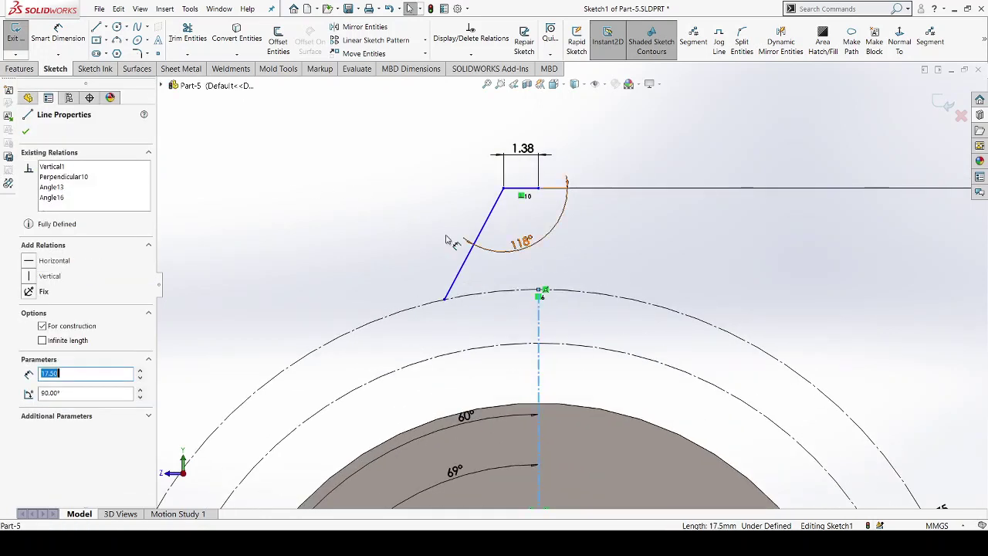
key(Escape)
click(538, 189)
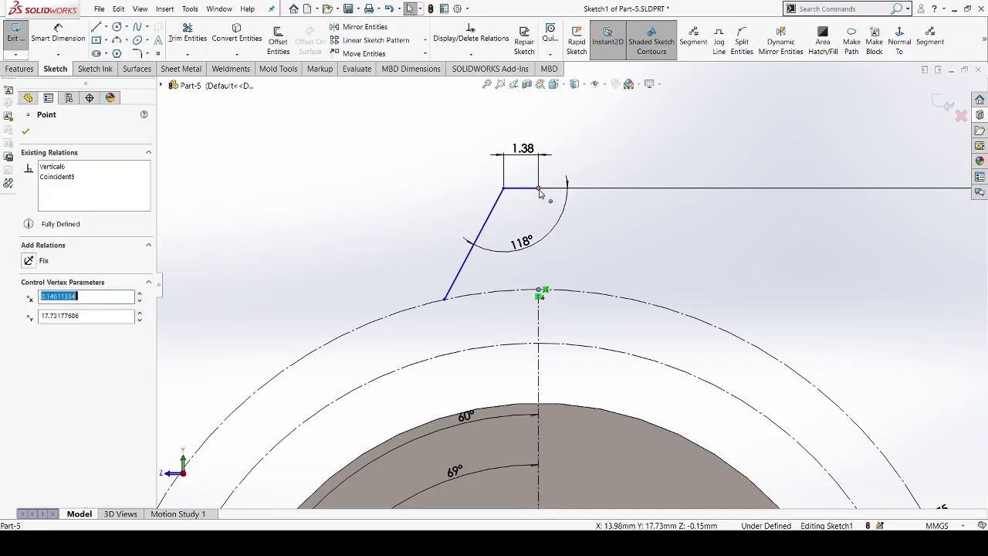
ctrl+click(537, 290)
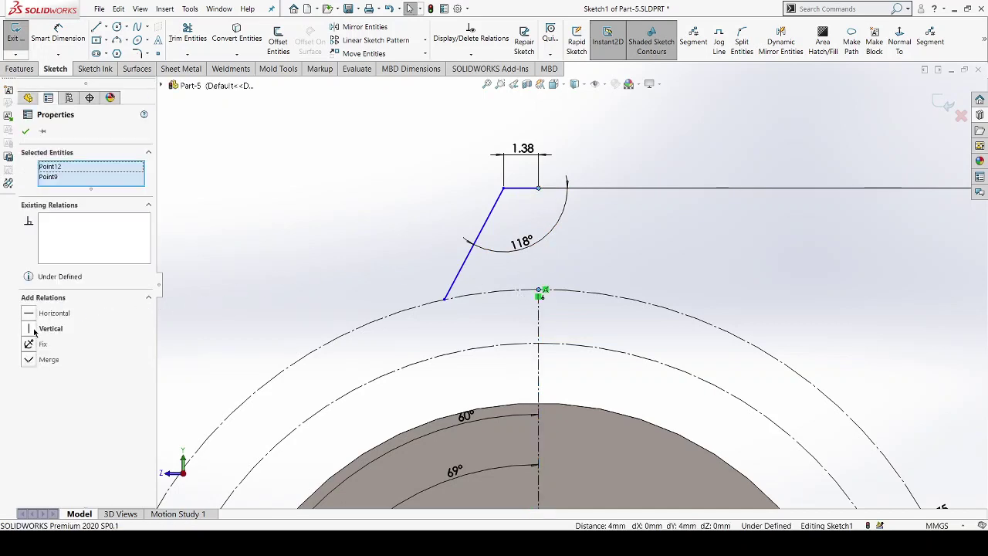
click(34, 332)
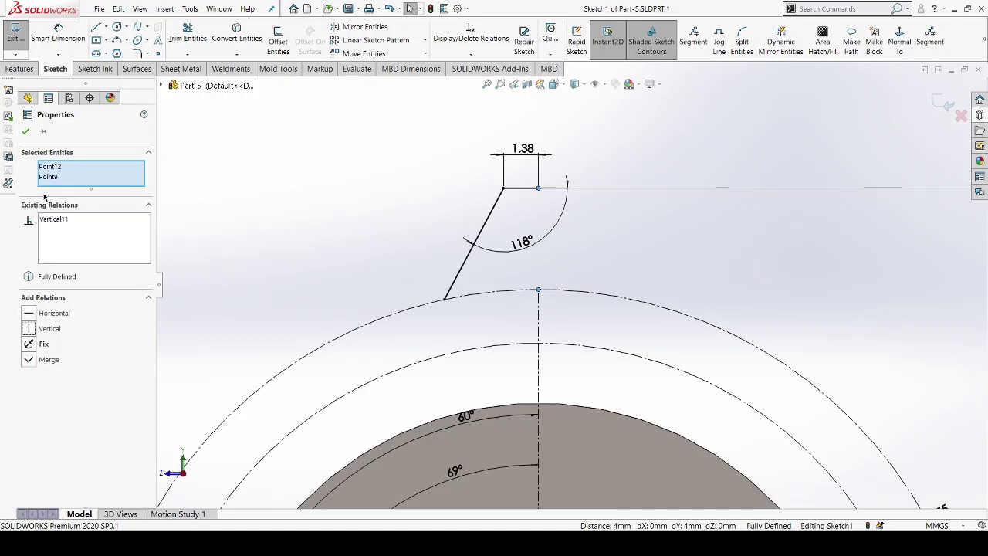
click(25, 131)
scroll(417, 209, up, 2)
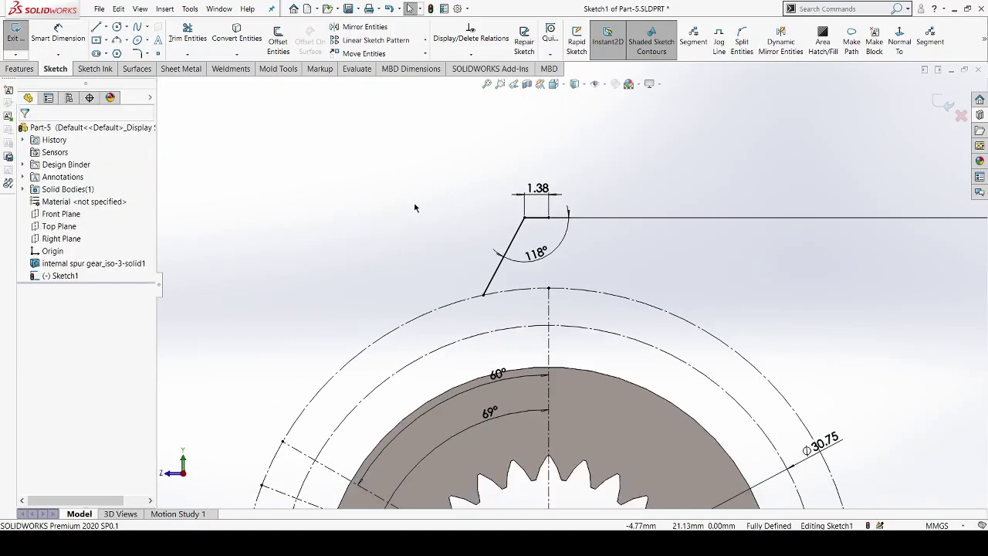
scroll(595, 213, down, 1)
scroll(595, 212, up, 2)
ctrl+middle_drag(594, 220, 590, 149)
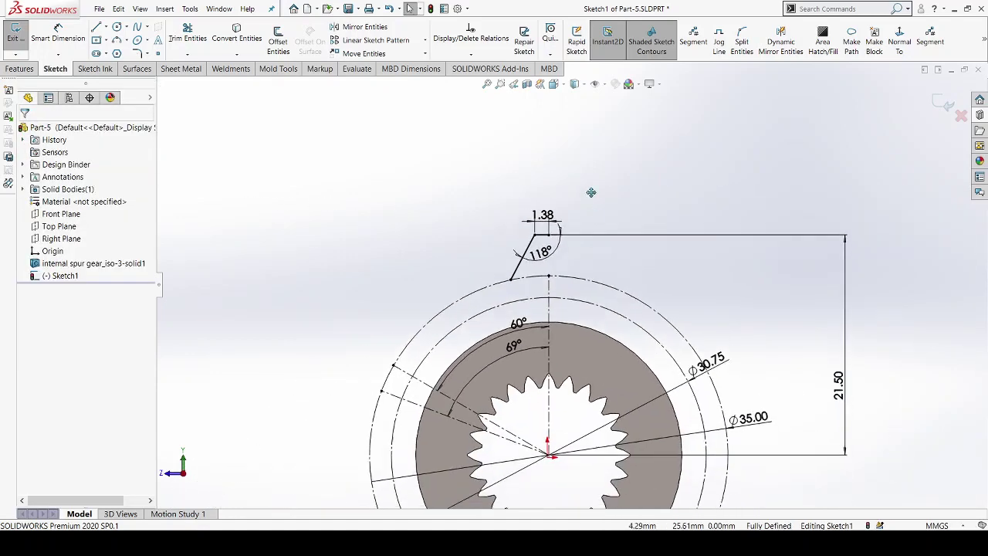
scroll(540, 162, down, 1)
scroll(549, 154, up, 2)
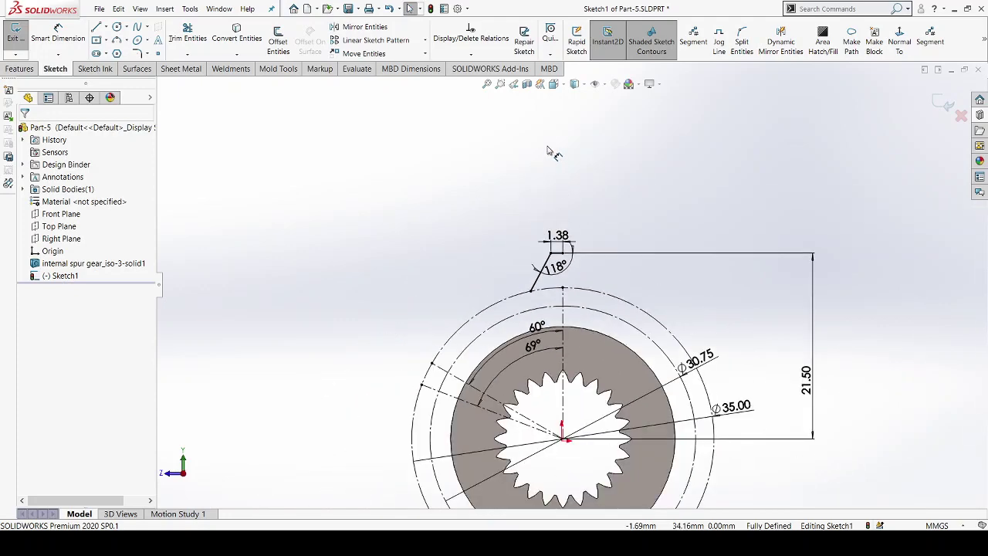
scroll(551, 149, up, 1)
scroll(576, 321, down, 1)
scroll(579, 280, down, 1)
scroll(567, 242, down, 1)
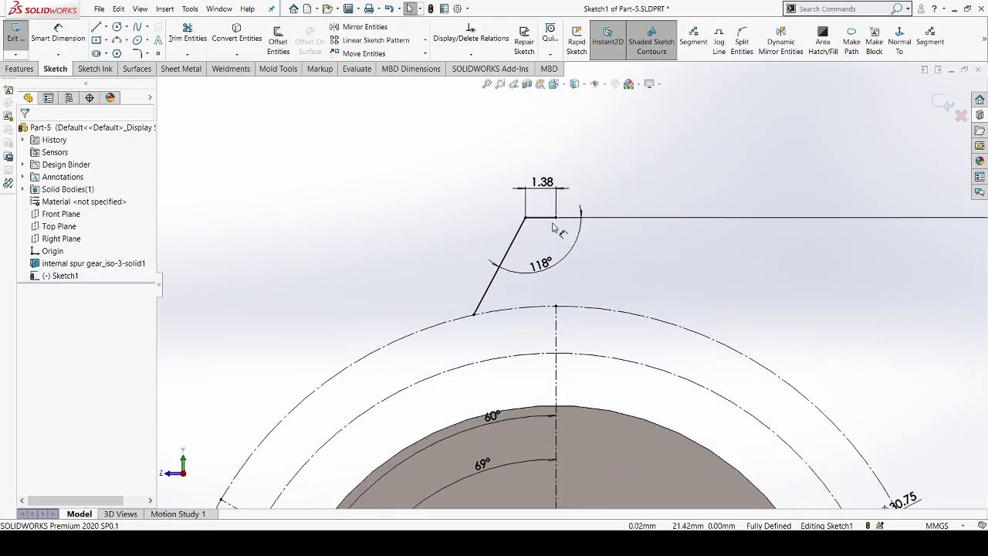
scroll(552, 220, down, 1)
scroll(551, 217, up, 1)
scroll(540, 209, down, 1)
scroll(501, 193, up, 1)
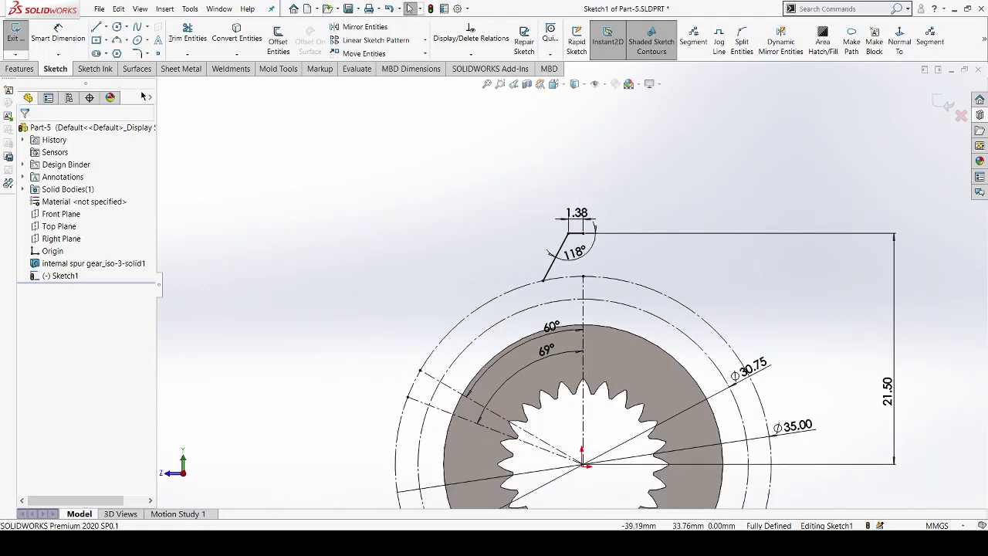
Draw a construction centerline from the gear centre toward the upper left
key(l)
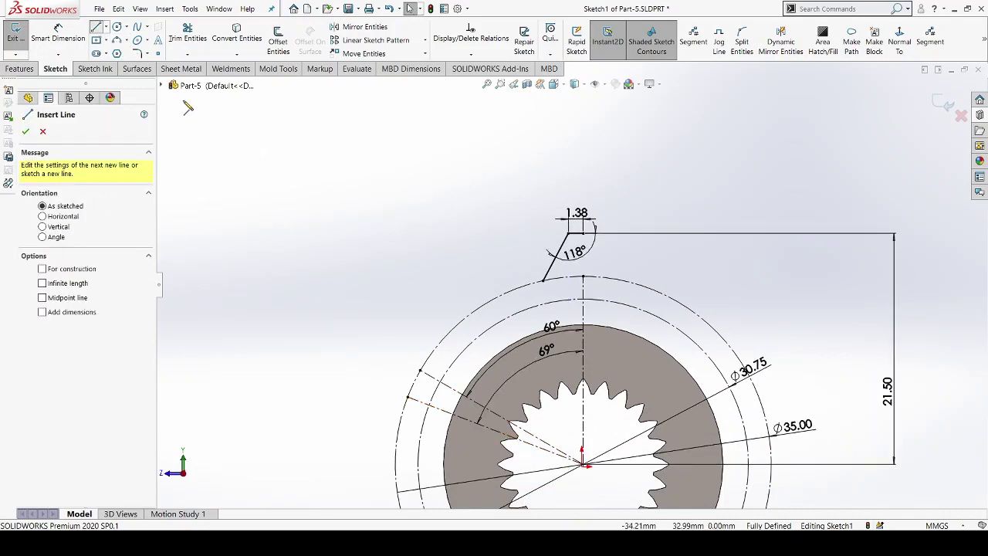
click(106, 27)
click(124, 58)
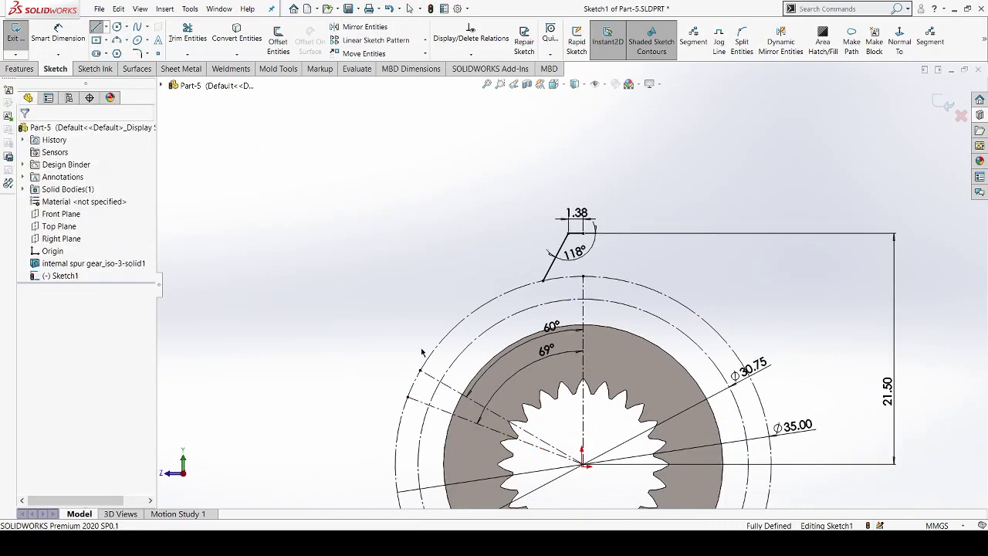
scroll(590, 463, down, 1)
scroll(593, 467, down, 3)
scroll(583, 417, down, 3)
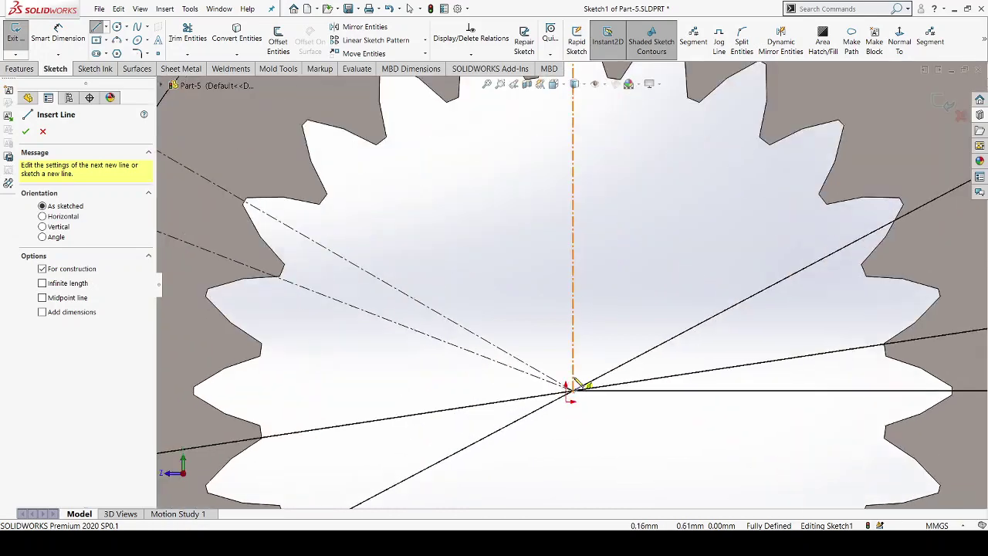
click(571, 387)
scroll(580, 401, up, 2)
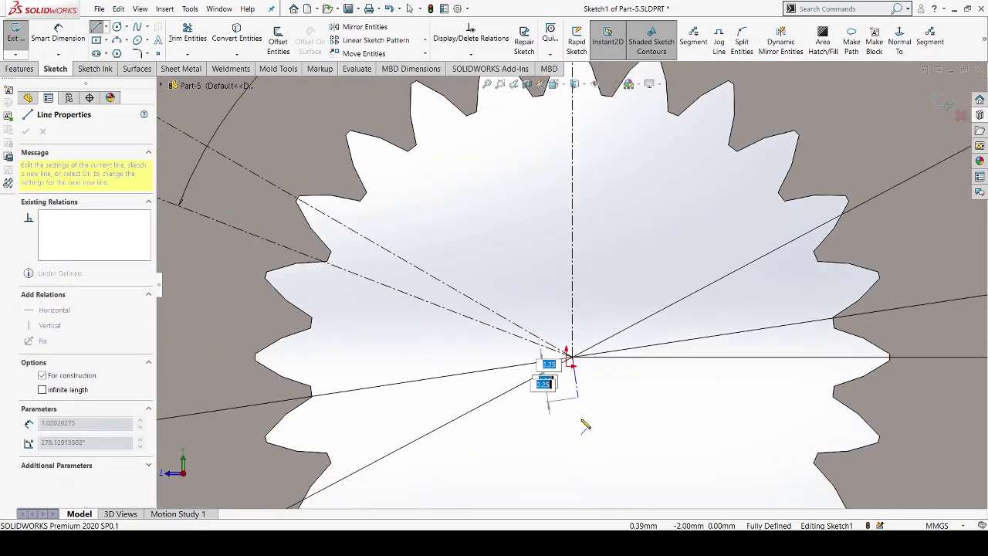
scroll(575, 386, up, 3)
scroll(532, 308, down, 1)
scroll(486, 232, down, 1)
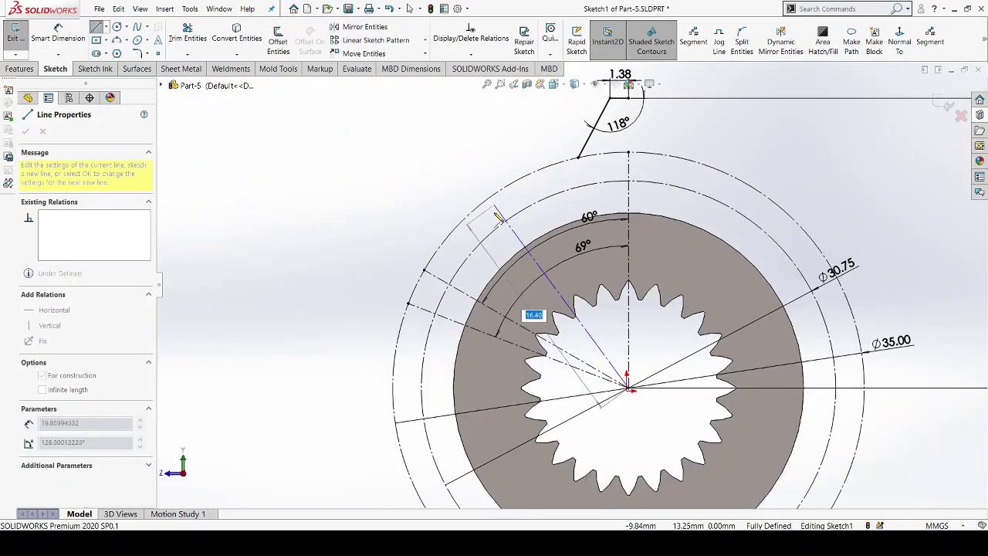
scroll(478, 217, down, 1)
click(476, 209)
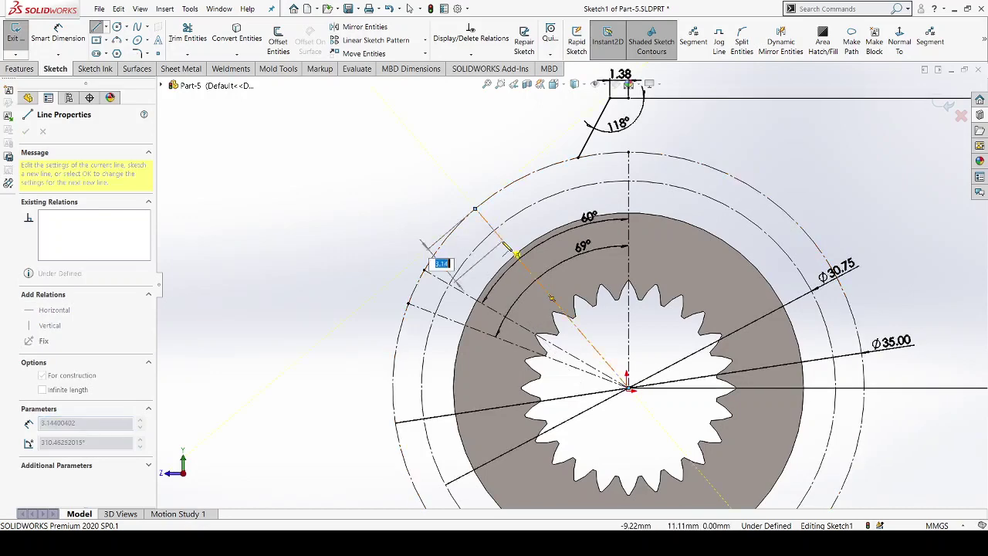
Dimension the angle between the vertical centreline and the new centerline as 32.75°
key(d)
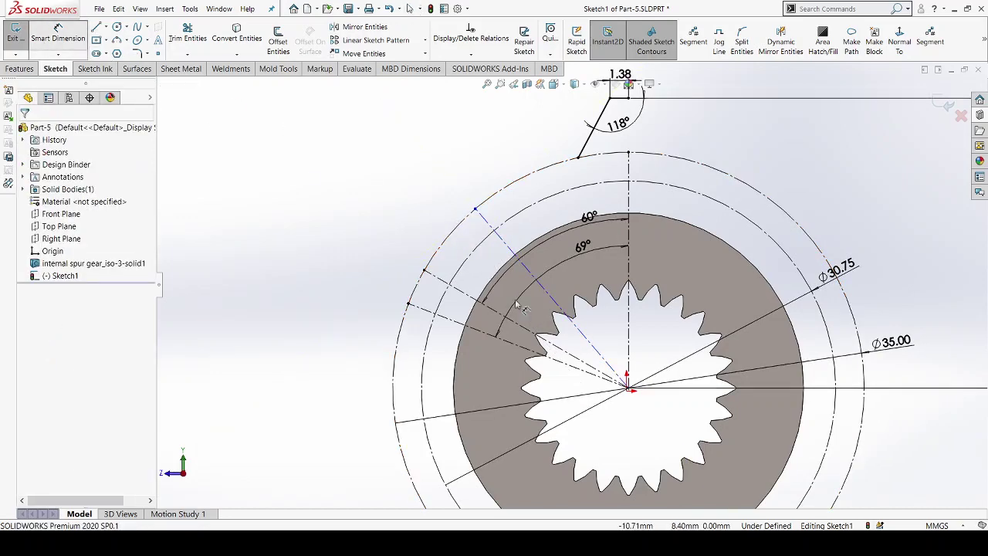
click(628, 318)
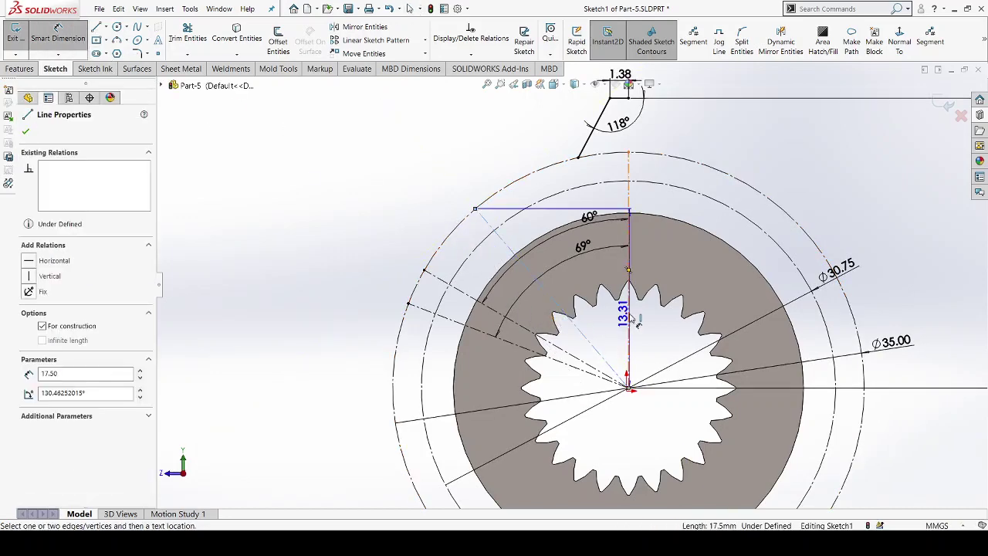
click(567, 316)
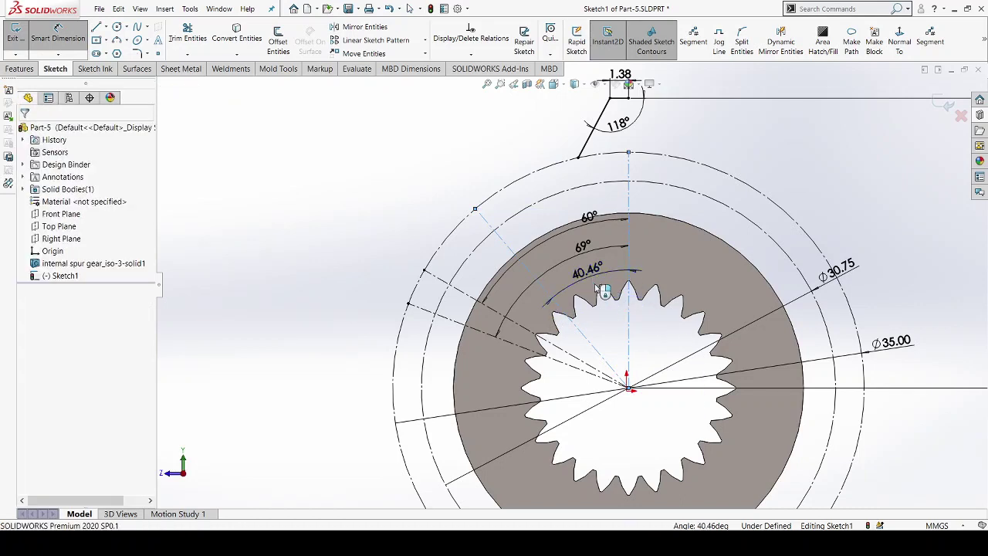
click(597, 289)
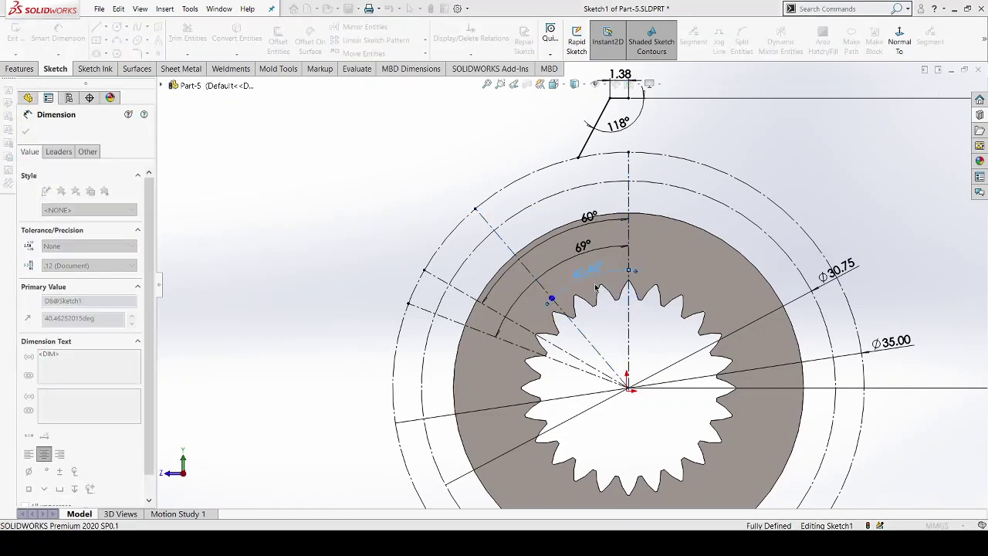
text(32.75)
key(Return)
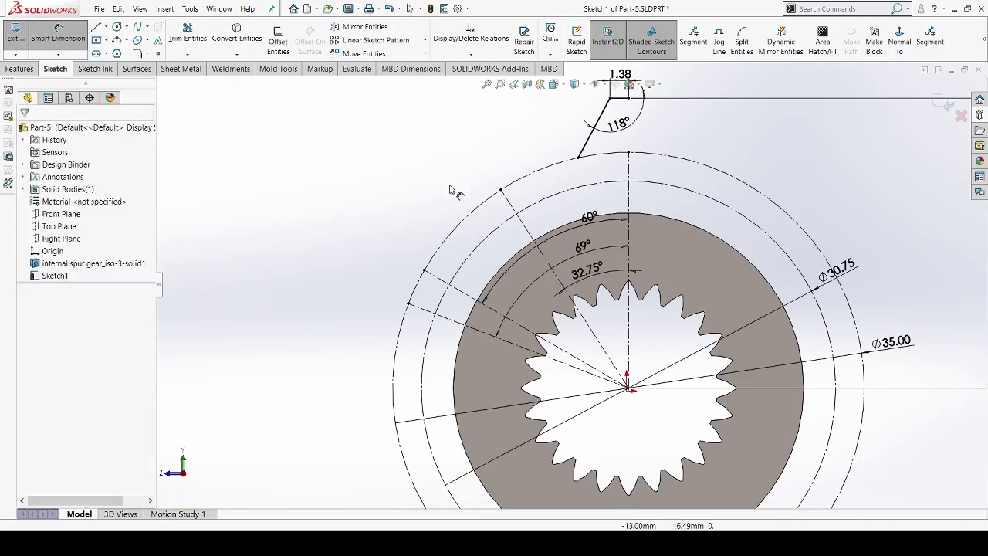
key(Escape)
scroll(450, 189, up, 3)
scroll(347, 154, down, 3)
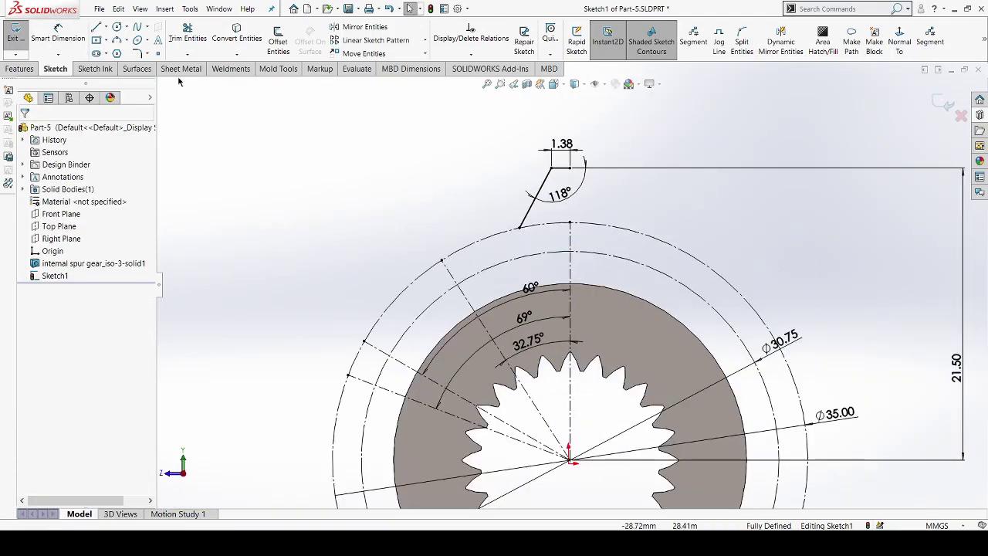
Draw a three-point arc along the outer circle ending at the tooth flank's lower end
click(117, 40)
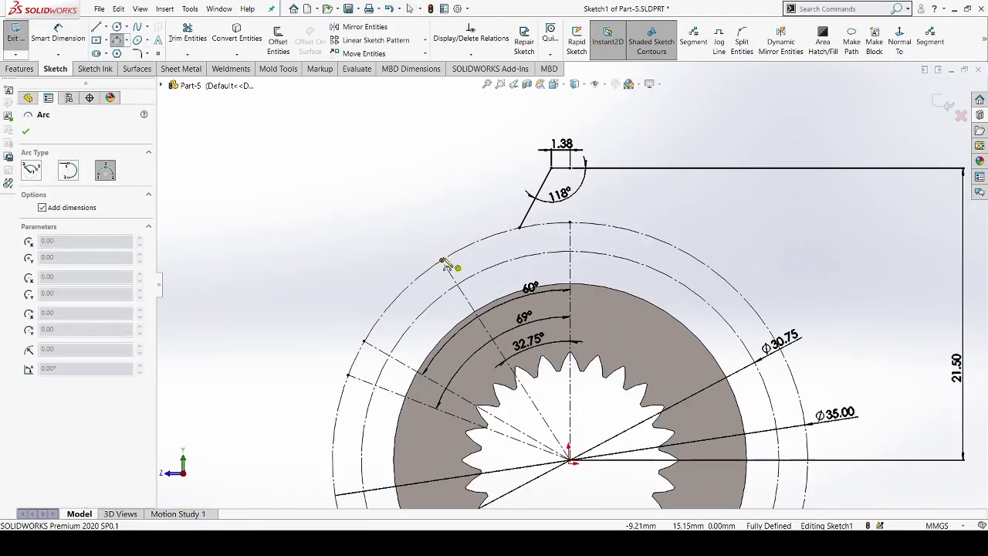
click(442, 261)
click(526, 232)
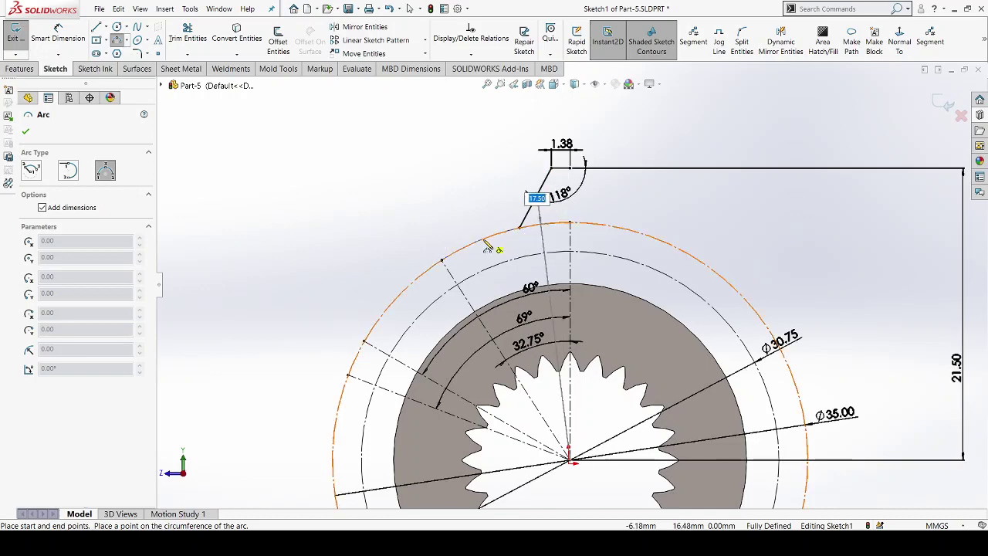
click(484, 247)
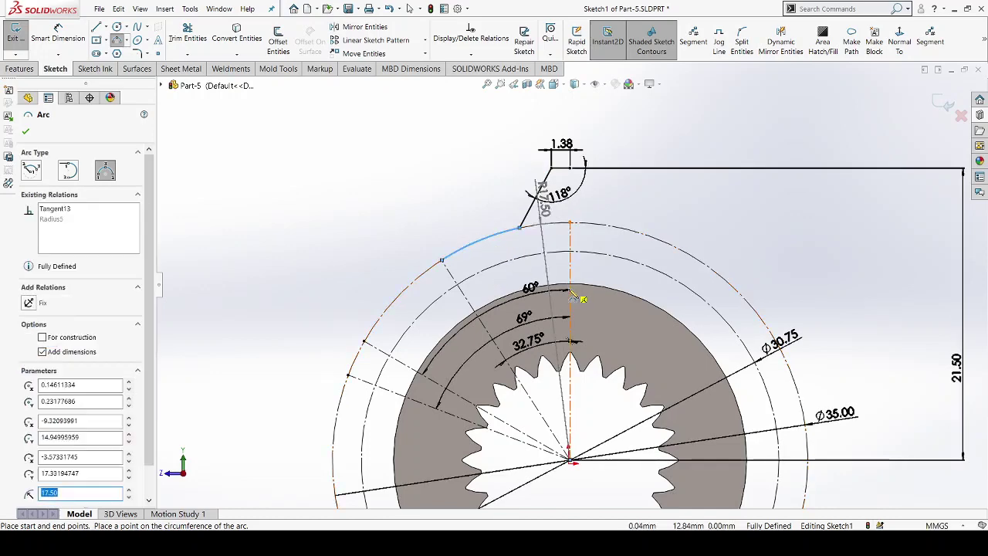
key(Escape)
scroll(540, 224, down, 2)
scroll(548, 217, up, 2)
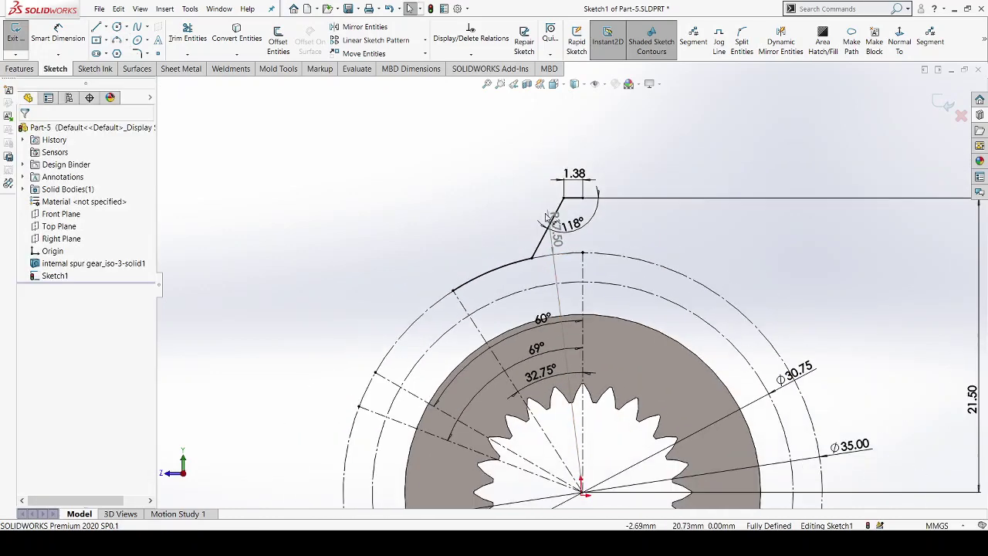
click(583, 252)
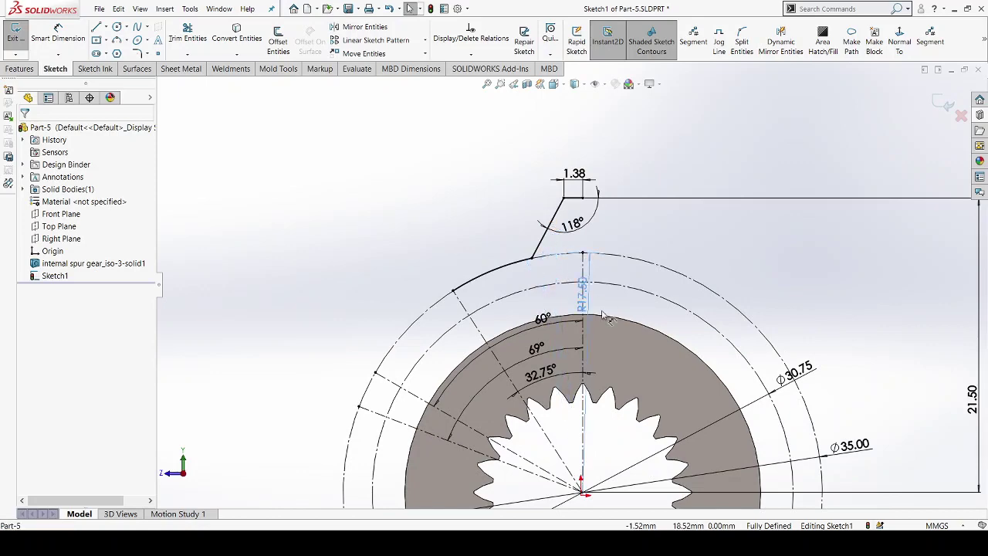
scroll(586, 293, up, 2)
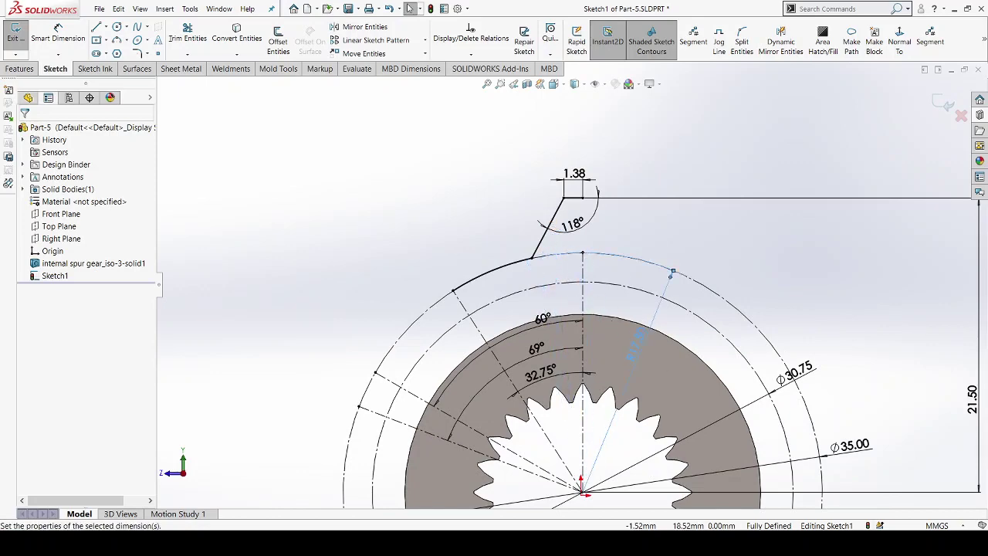
scroll(608, 193, up, 1)
scroll(640, 255, down, 1)
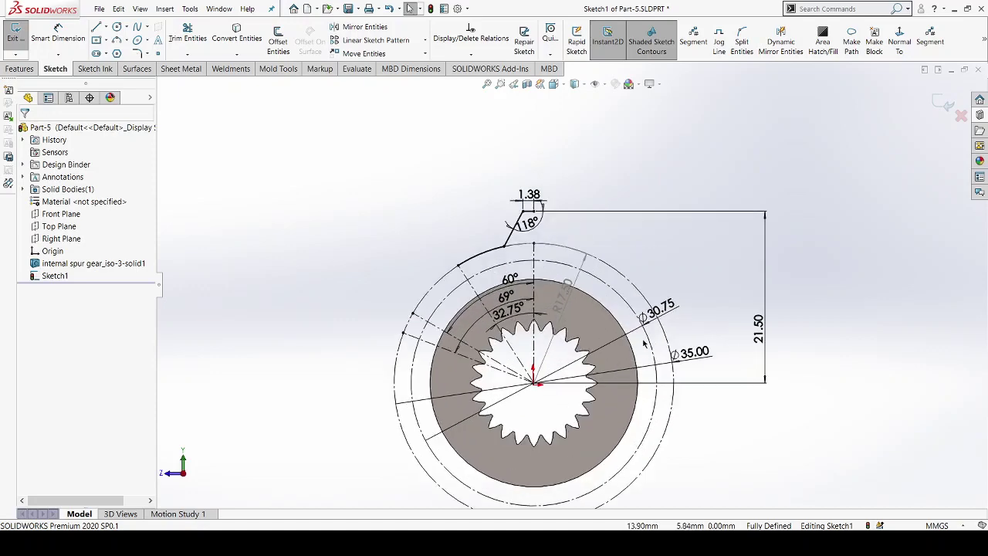
scroll(662, 308, down, 2)
Reposition the Ø30.75 dimension down and to the right, then fit the sketch in view
drag(639, 319, 695, 355)
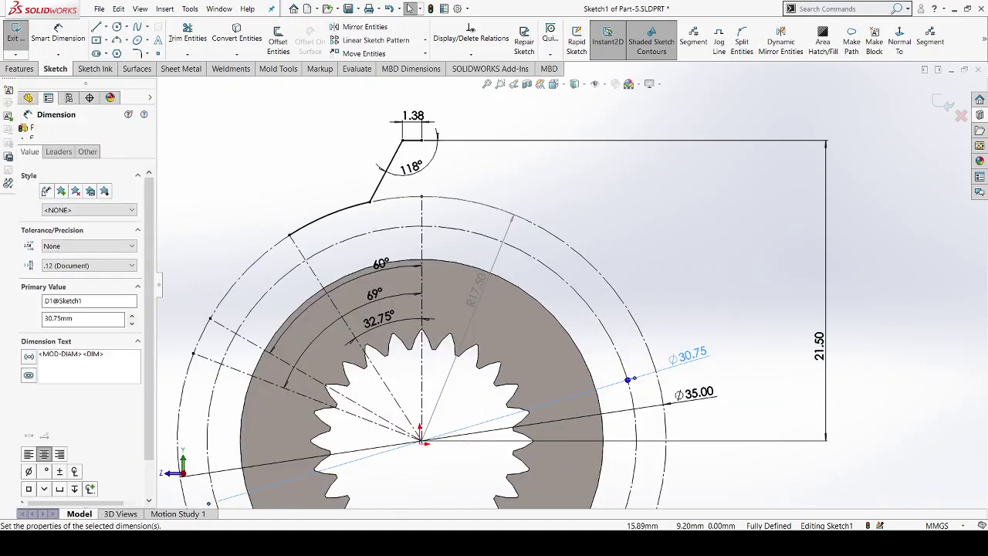
click(680, 276)
key(f)
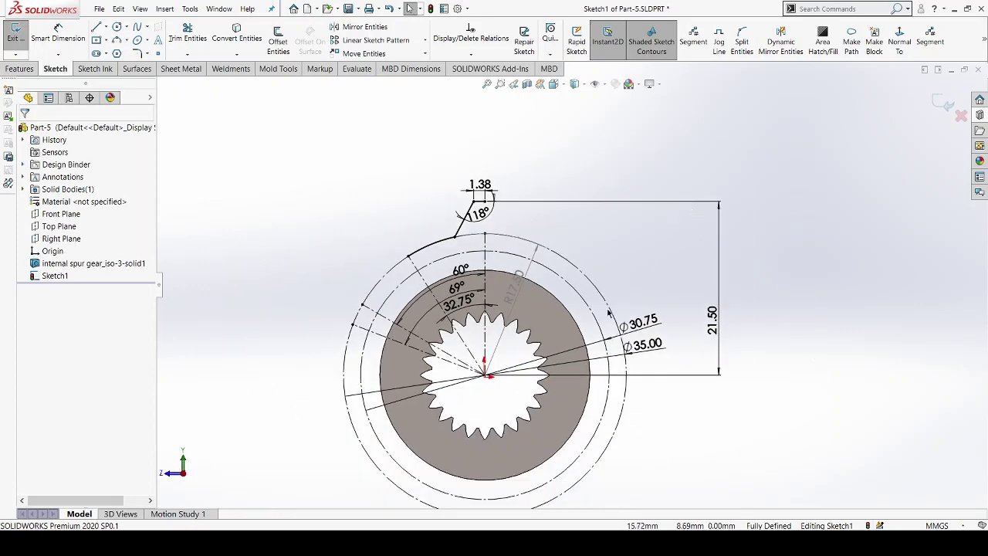
scroll(483, 204, down, 2)
scroll(483, 203, up, 1)
scroll(466, 197, up, 1)
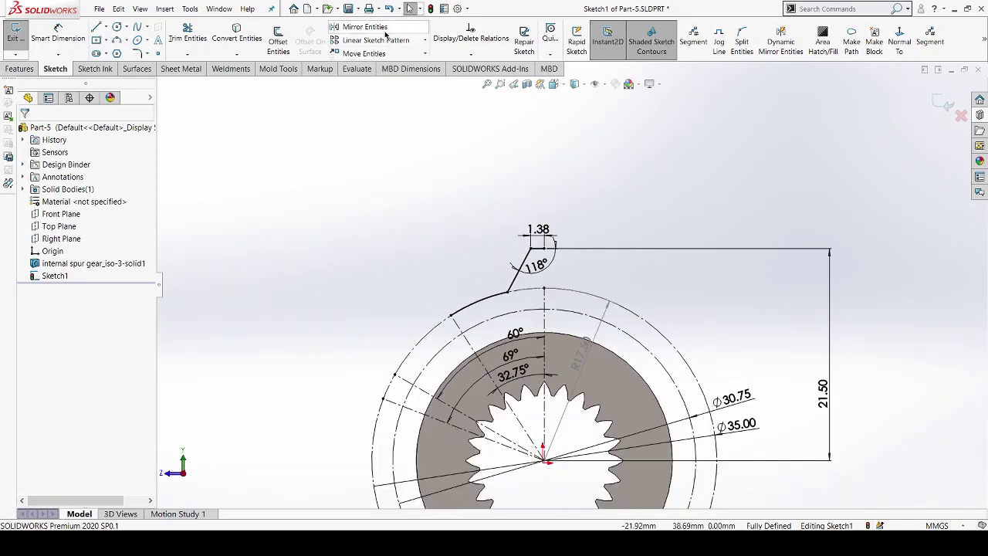
Mirror the left arc, slanted flank and short top line about the vertical centreline Line3
click(358, 26)
scroll(378, 220, down, 2)
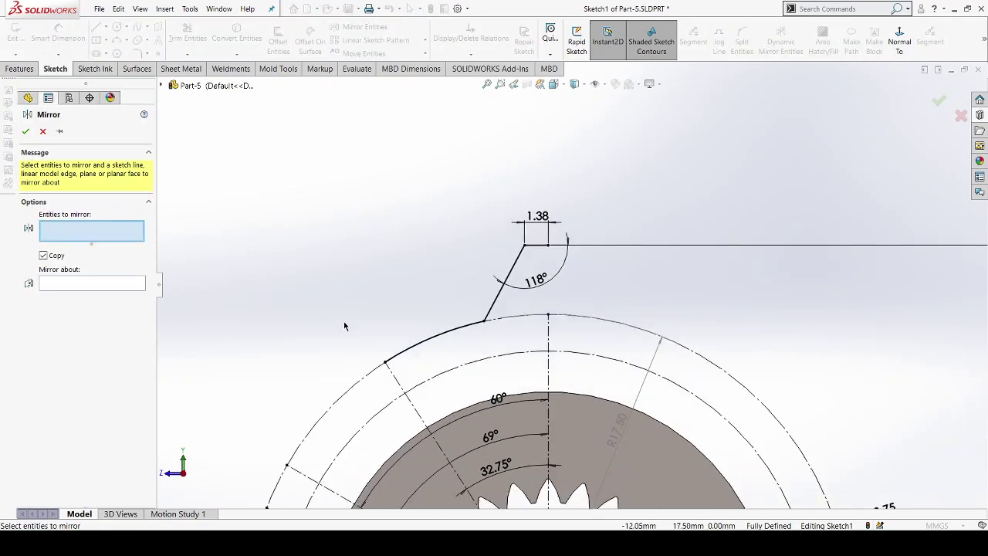
click(417, 351)
click(497, 298)
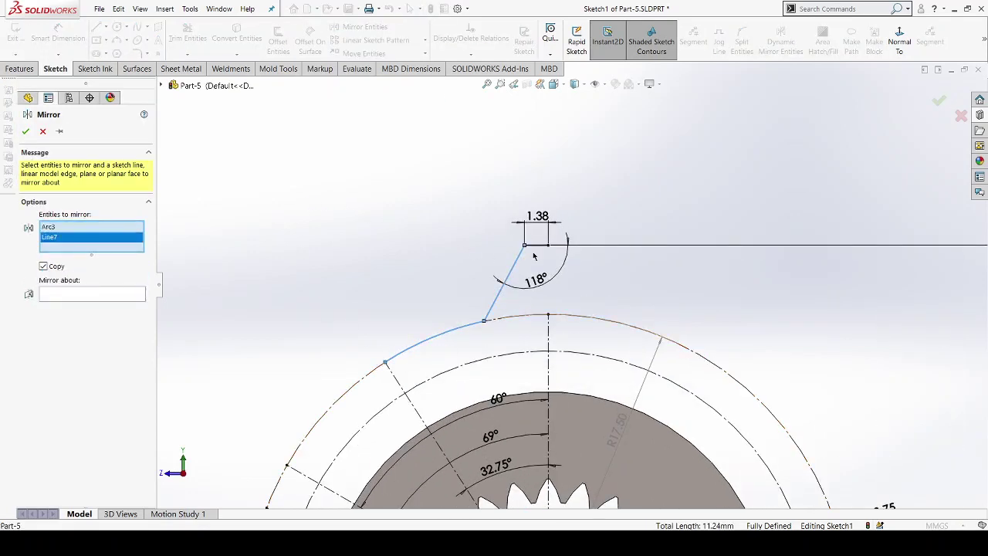
click(540, 245)
click(102, 306)
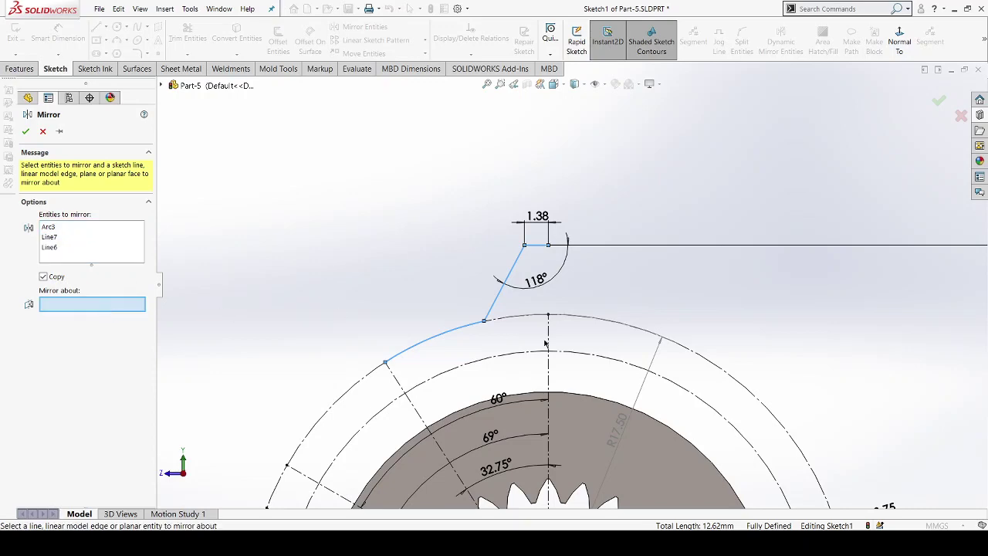
click(548, 347)
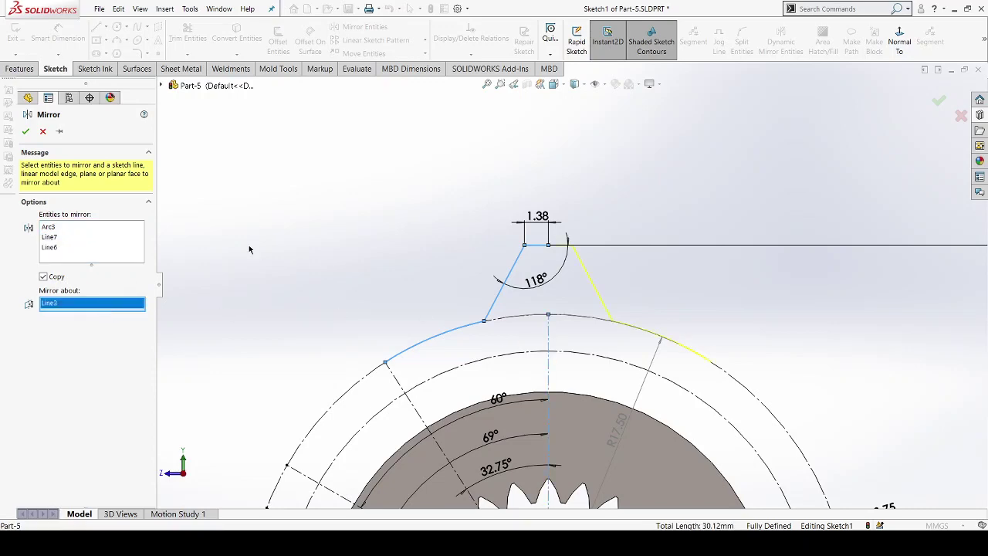
click(26, 132)
scroll(557, 216, up, 3)
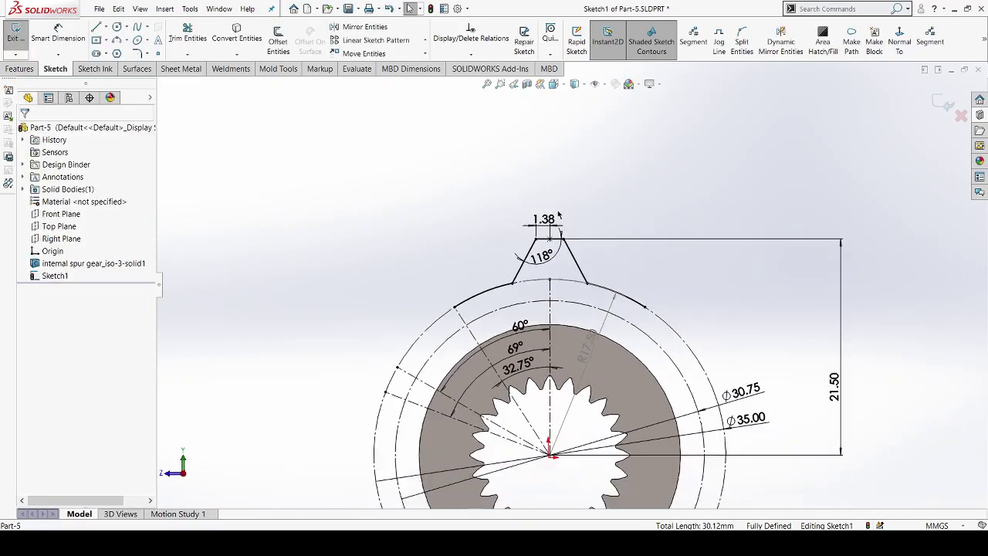
Zoom in and out around the gear to inspect the symmetric tooth profile
scroll(646, 320, down, 3)
scroll(618, 241, up, 2)
scroll(613, 324, up, 2)
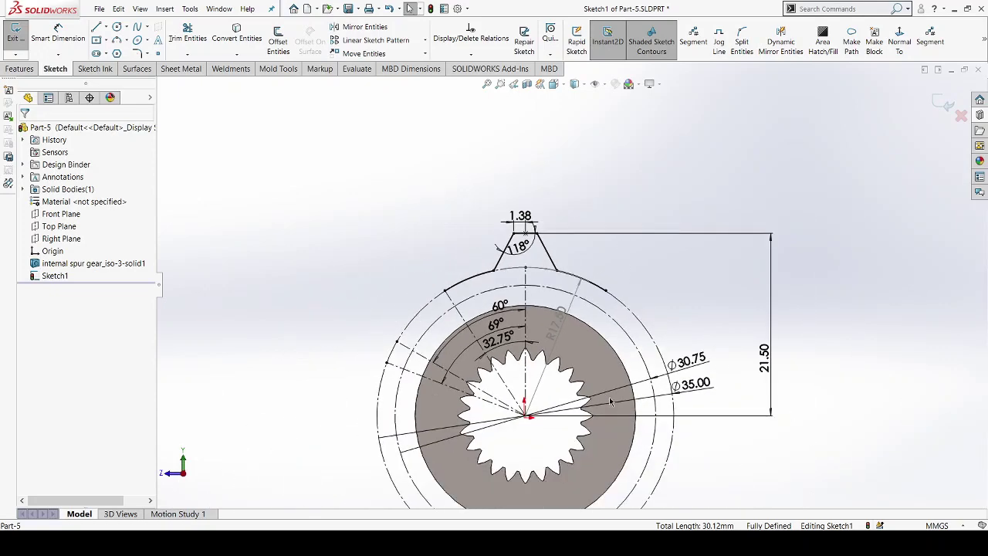
scroll(611, 401, up, 1)
scroll(546, 458, down, 2)
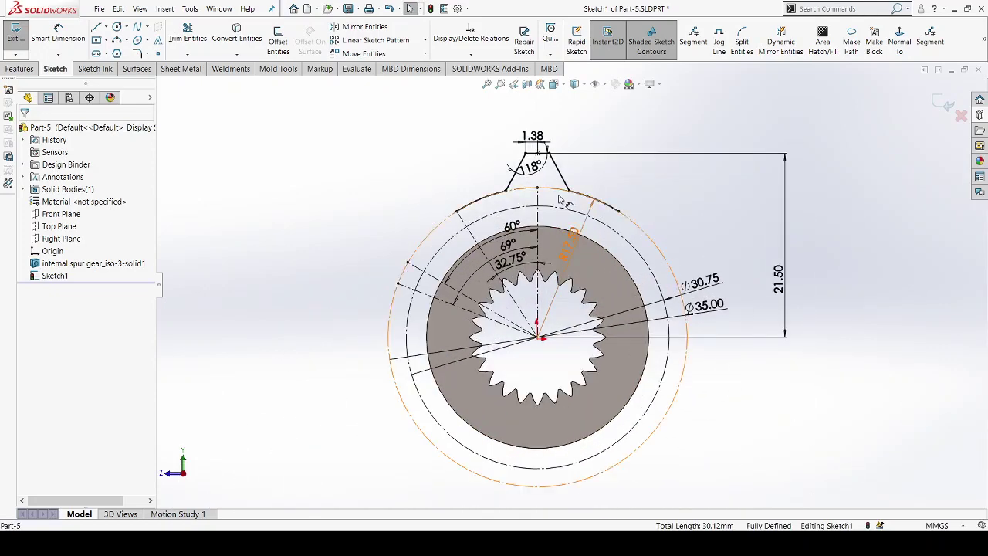
scroll(560, 199, up, 1)
scroll(540, 185, down, 1)
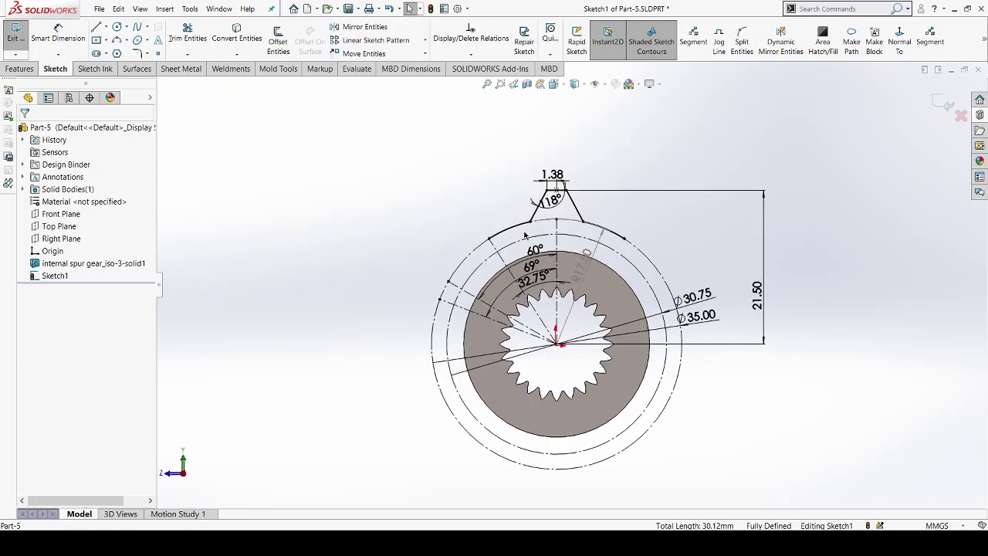
Start a Circular Sketch Pattern from the sketch pattern dropdown
click(425, 40)
click(401, 69)
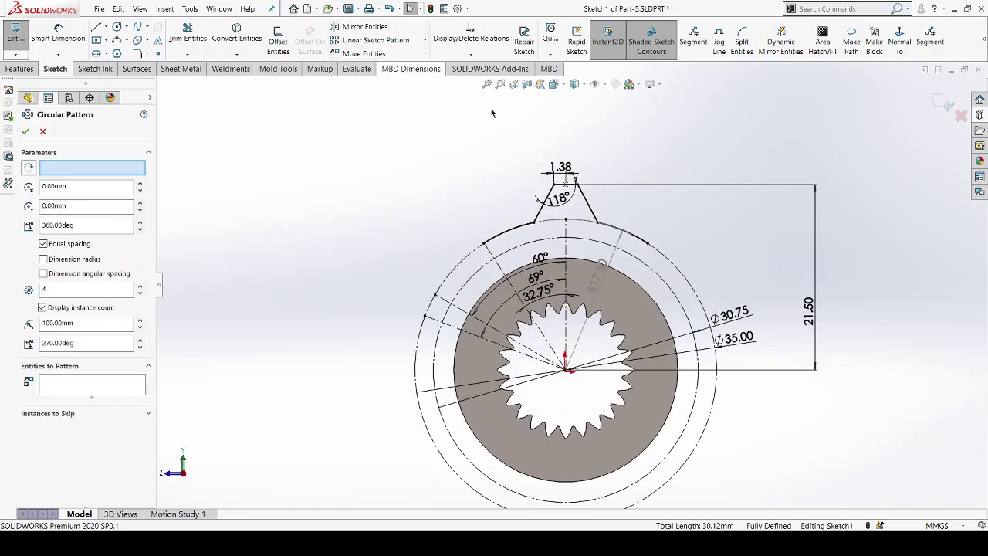
scroll(501, 131, up, 1)
scroll(533, 193, up, 1)
scroll(586, 294, up, 1)
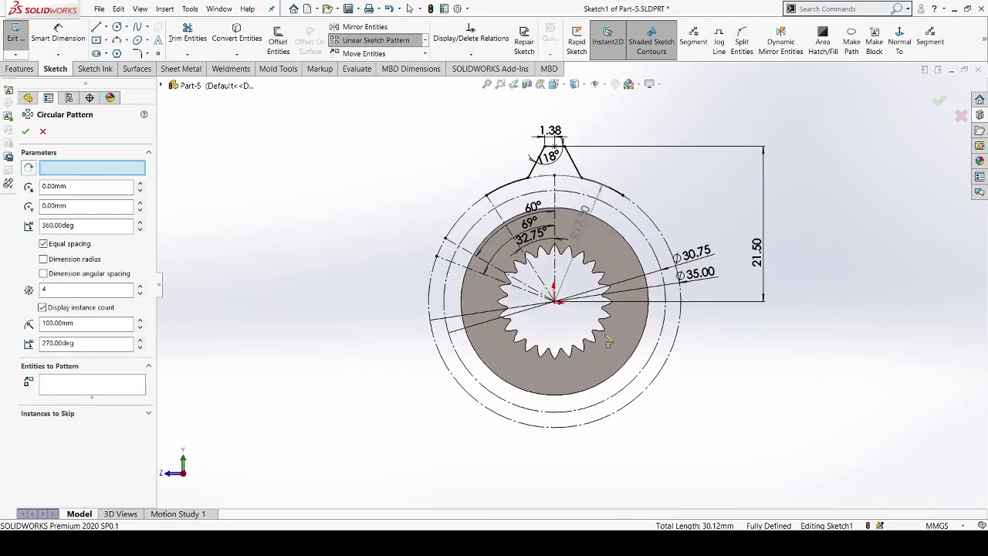
scroll(594, 186, down, 2)
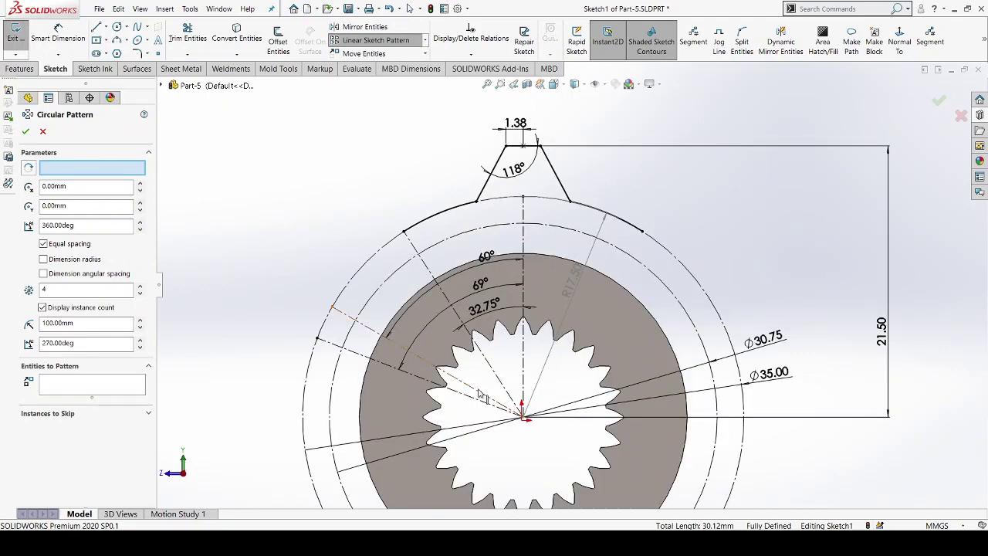
scroll(521, 421, down, 3)
scroll(537, 373, down, 2)
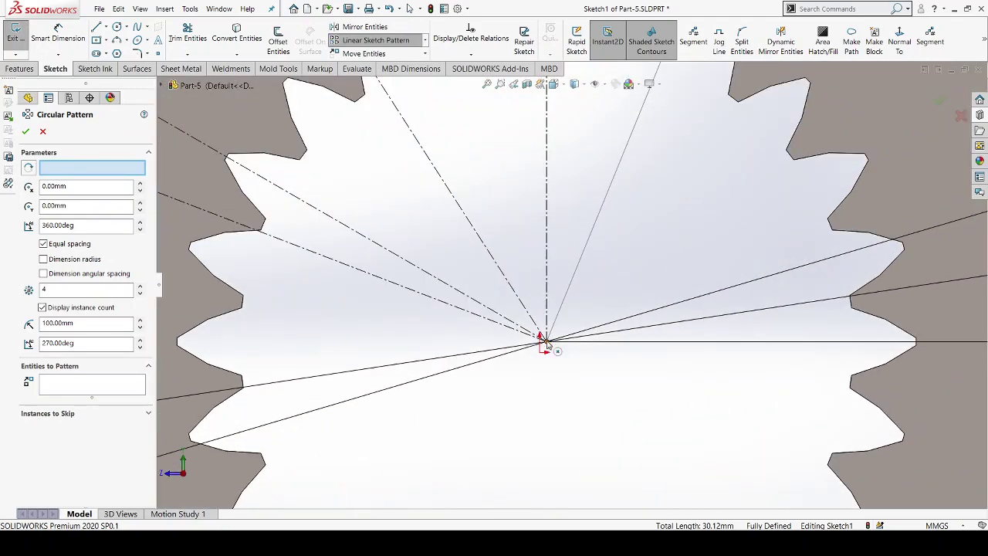
scroll(538, 434, up, 2)
scroll(555, 371, up, 2)
scroll(602, 247, up, 1)
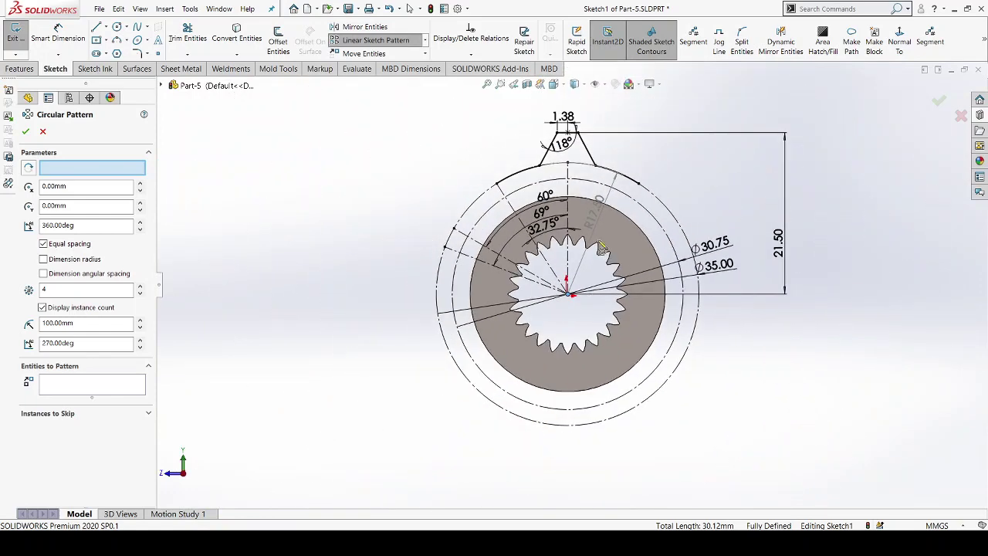
scroll(601, 141, down, 1)
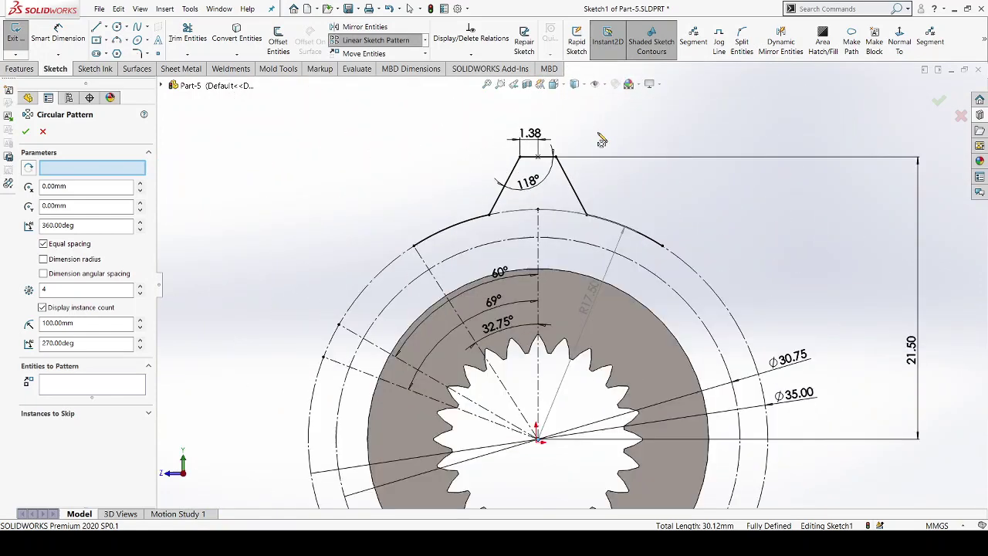
Select the left arc, left flank, top line, right flank and right arc as pattern entities
click(89, 385)
scroll(501, 232, down, 1)
click(454, 240)
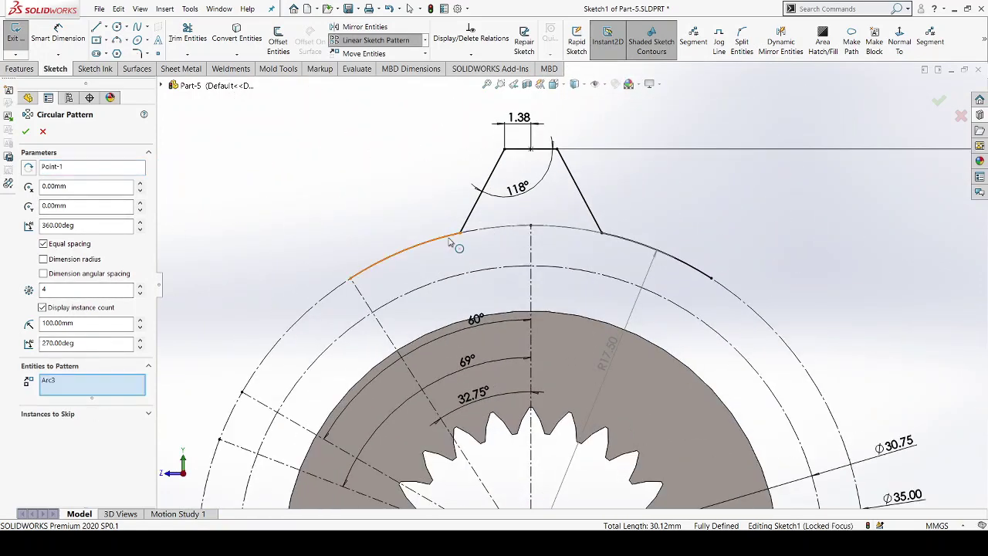
click(498, 175)
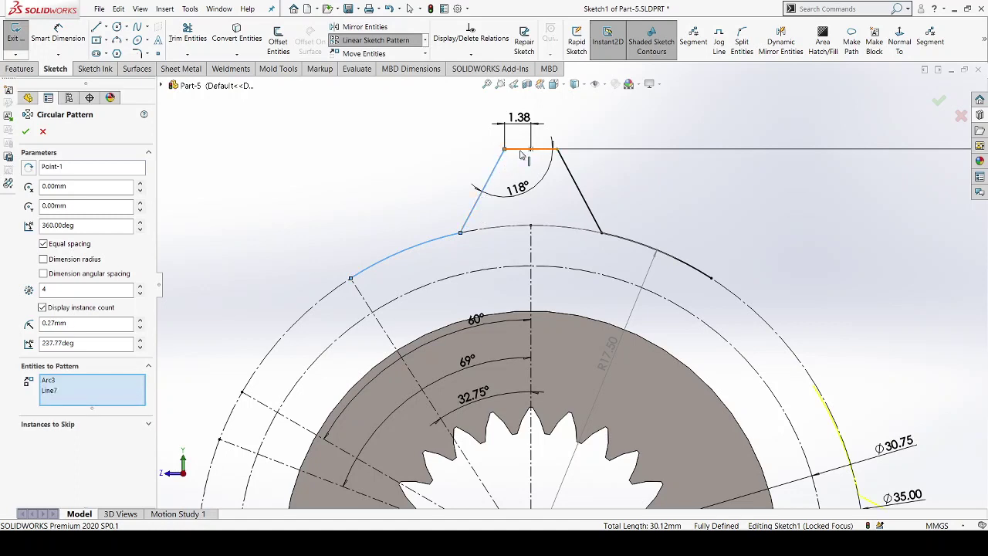
click(522, 149)
click(569, 171)
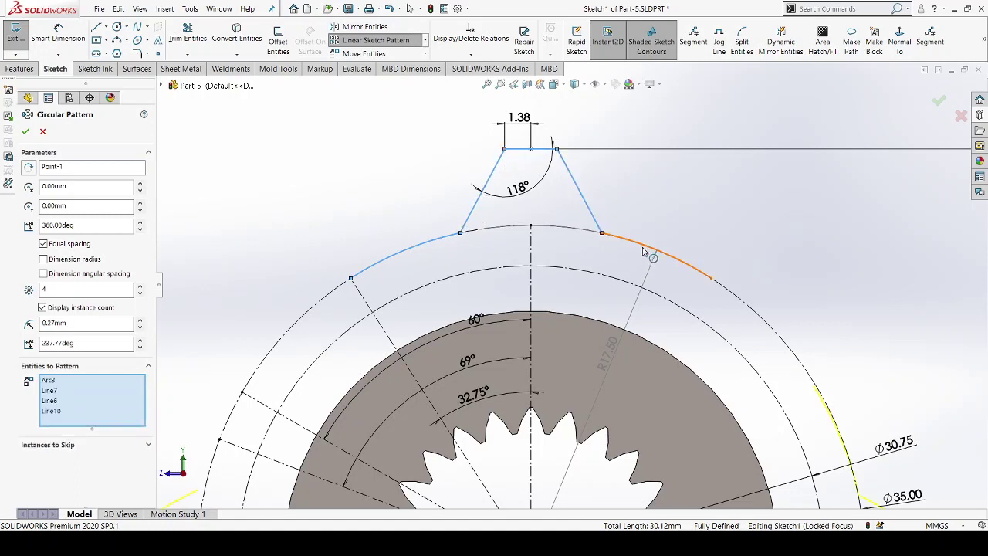
click(643, 251)
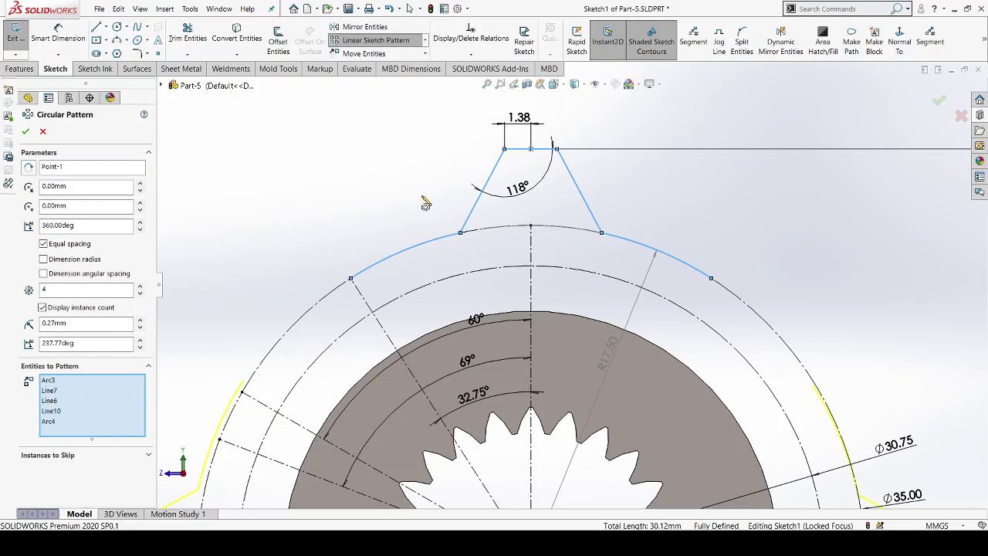
Cancel the circular pattern without copies and check the left arc's properties
key(Escape)
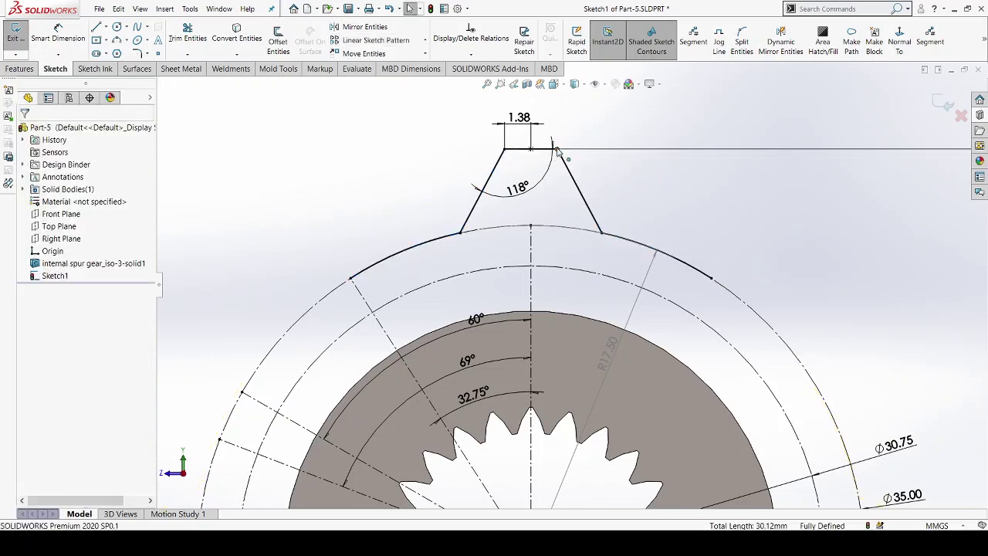
scroll(503, 186, up, 3)
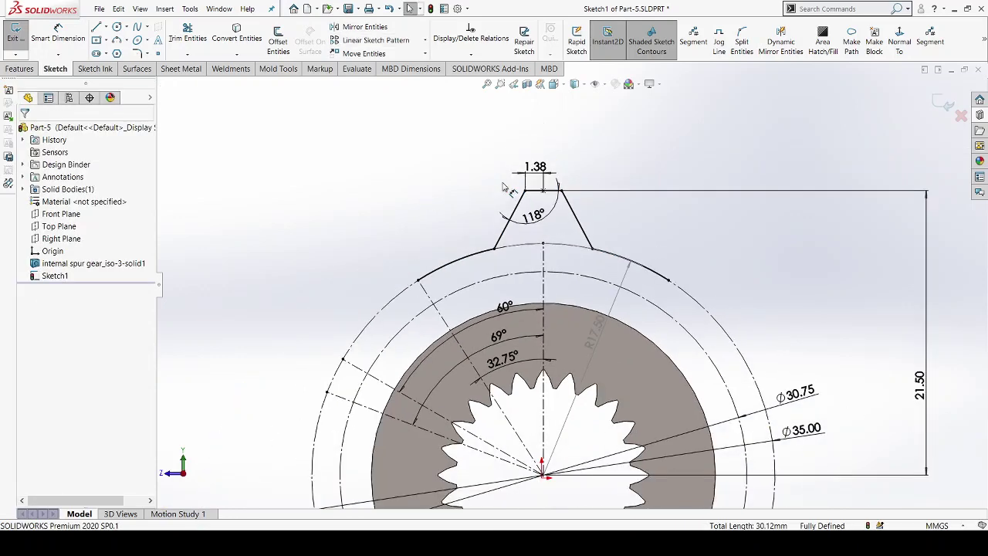
scroll(563, 185, down, 1)
scroll(557, 205, down, 1)
scroll(549, 240, down, 1)
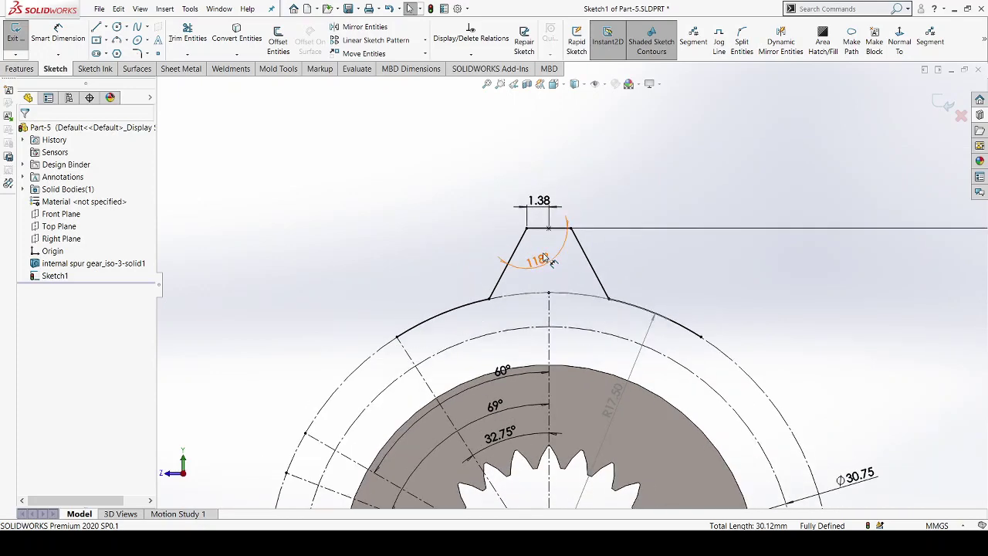
click(502, 281)
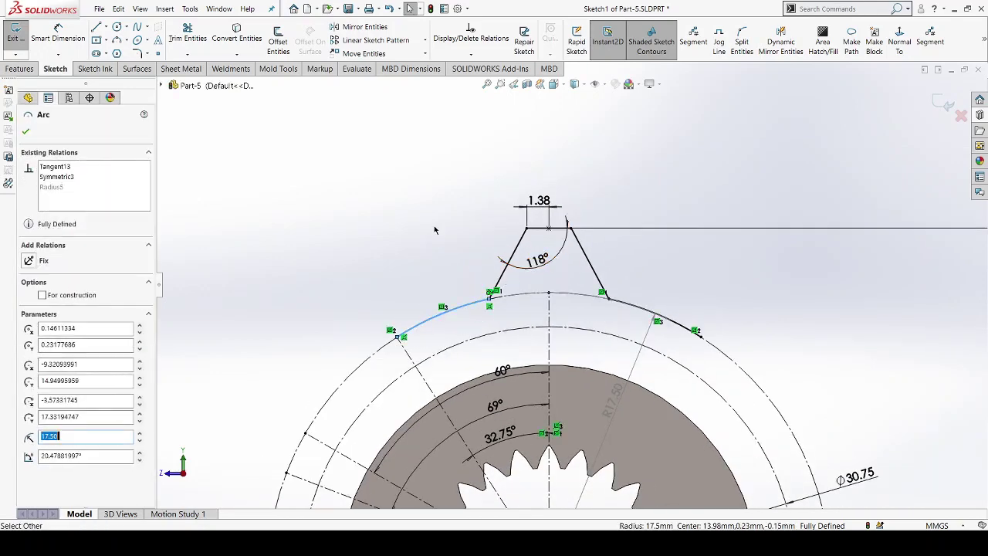
key(Escape)
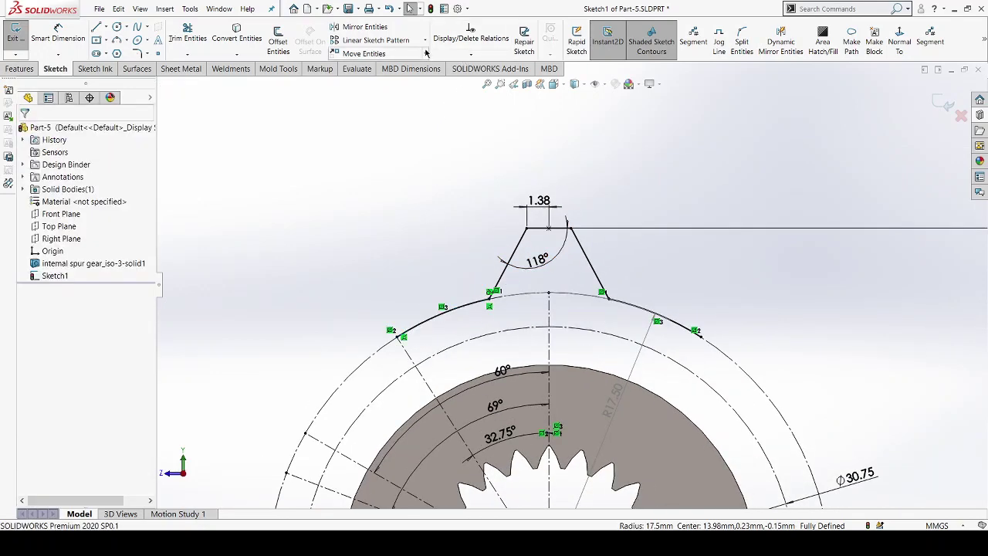
Restart Circular Sketch Pattern with an empty entity list
click(424, 40)
click(409, 73)
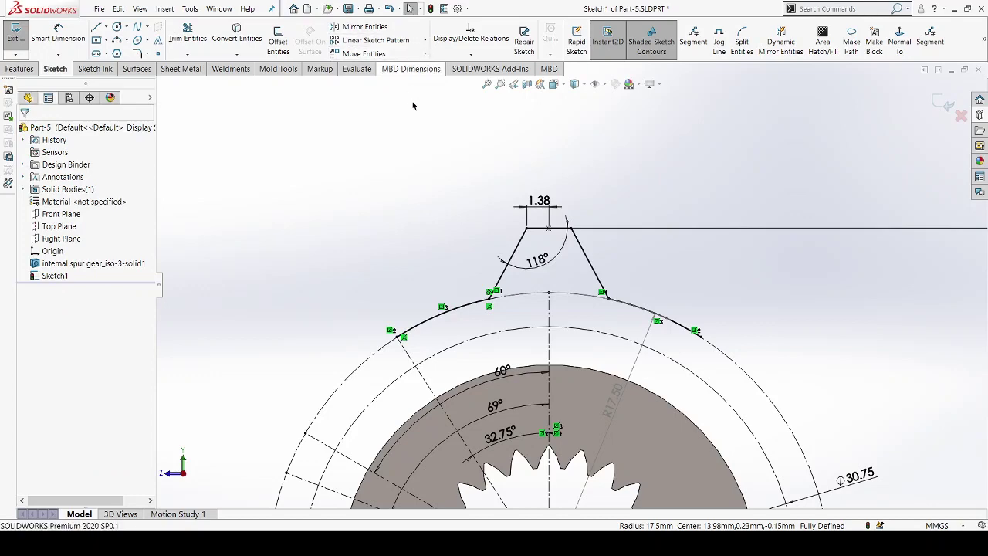
scroll(338, 197, up, 2)
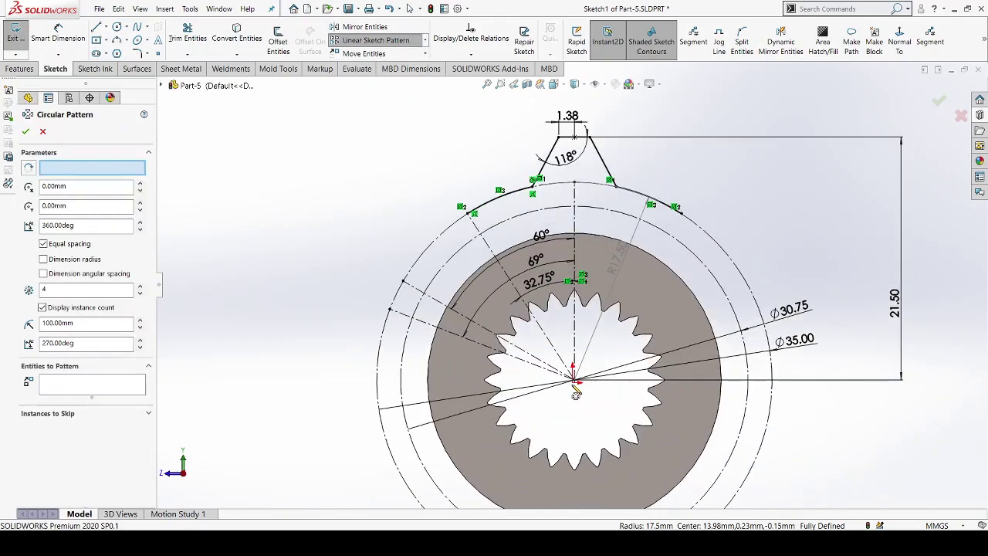
Add the left outer arc, both tooth flanks and the right outer arc to Entities to Pattern
scroll(585, 365, down, 4)
scroll(584, 366, down, 1)
scroll(573, 352, down, 1)
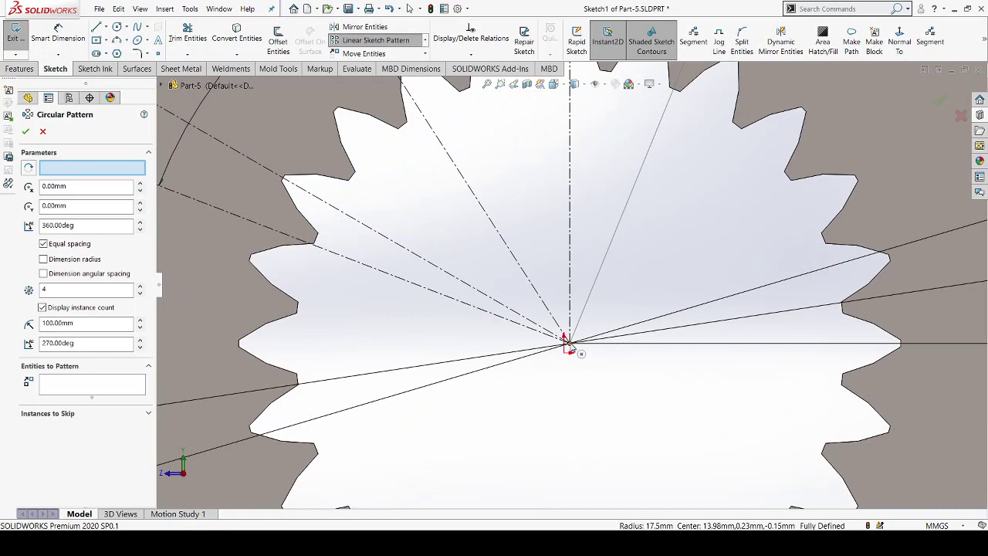
scroll(561, 420, up, 1)
scroll(560, 419, up, 2)
scroll(386, 399, up, 1)
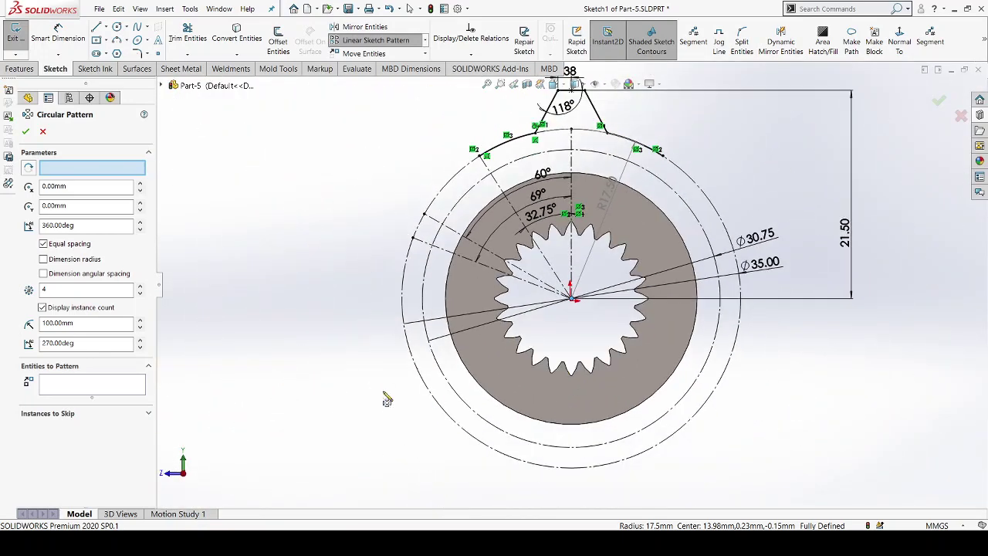
click(119, 390)
scroll(554, 449, up, 2)
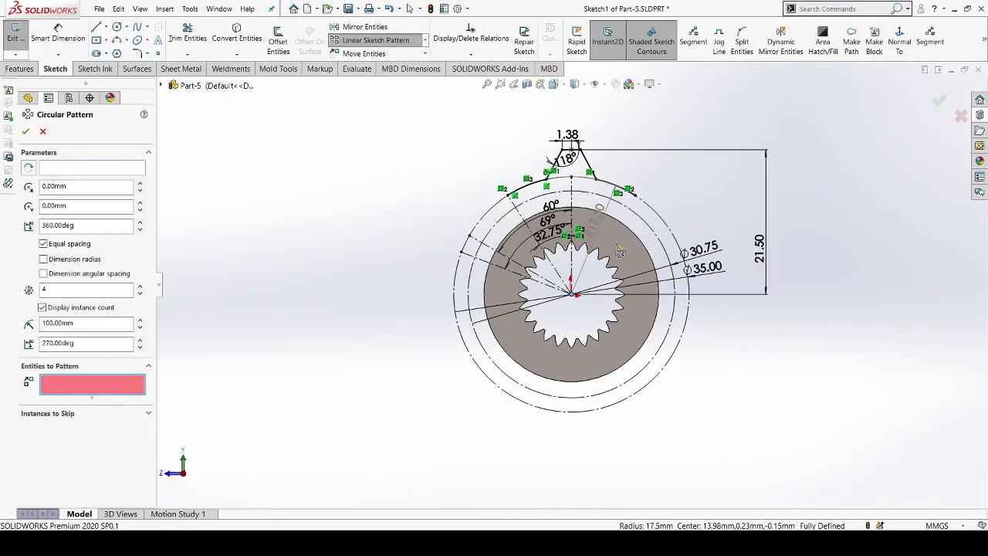
scroll(376, 335, down, 2)
scroll(423, 282, down, 1)
click(334, 353)
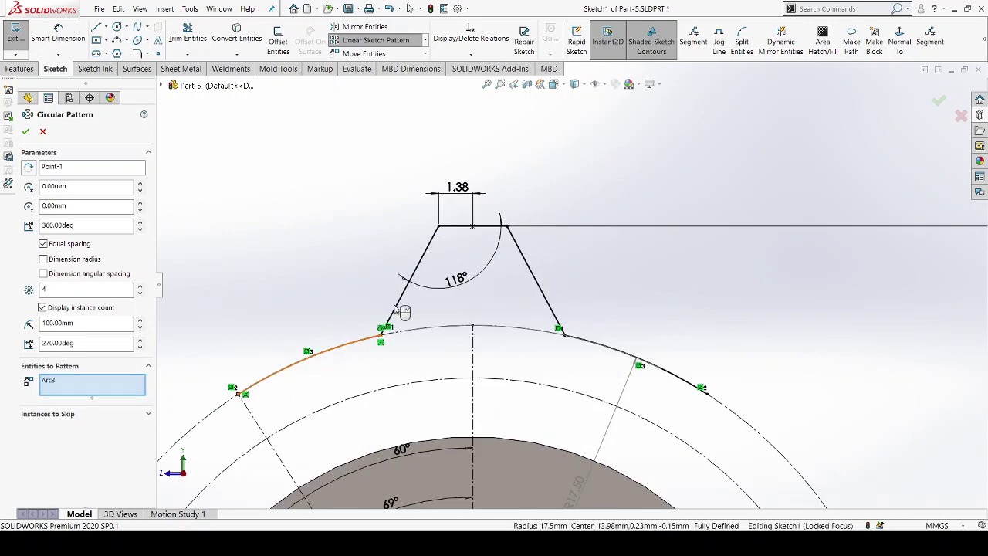
click(407, 303)
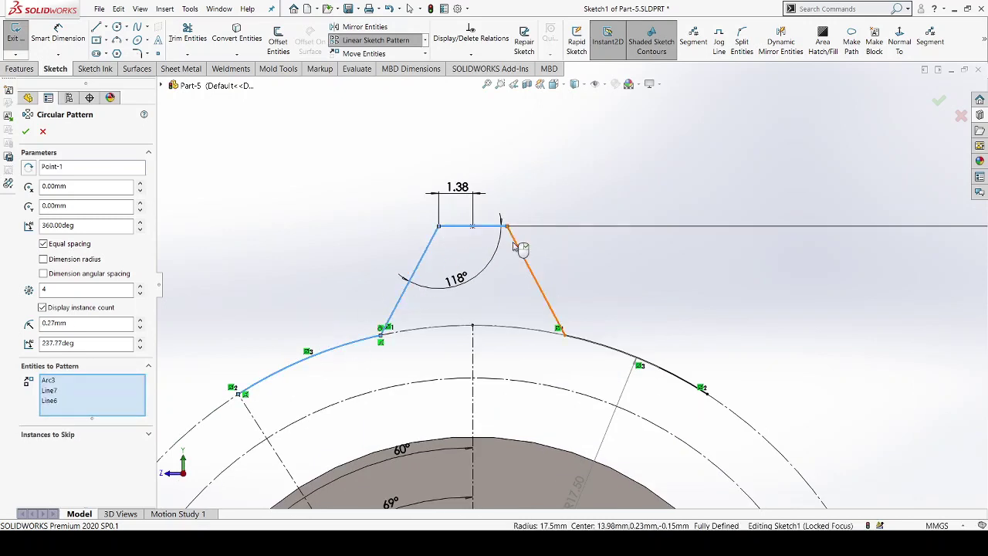
click(515, 246)
scroll(536, 185, up, 2)
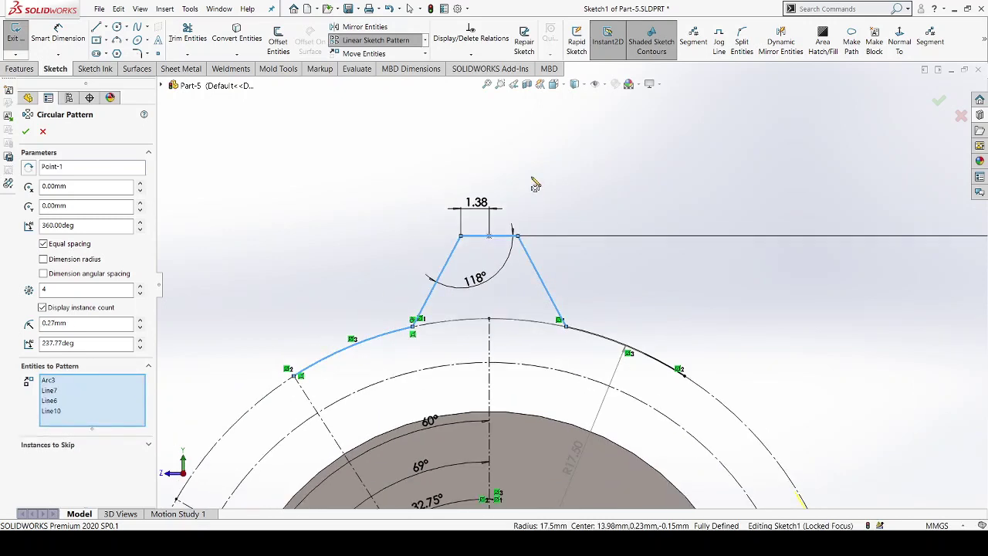
click(598, 332)
scroll(635, 242, up, 3)
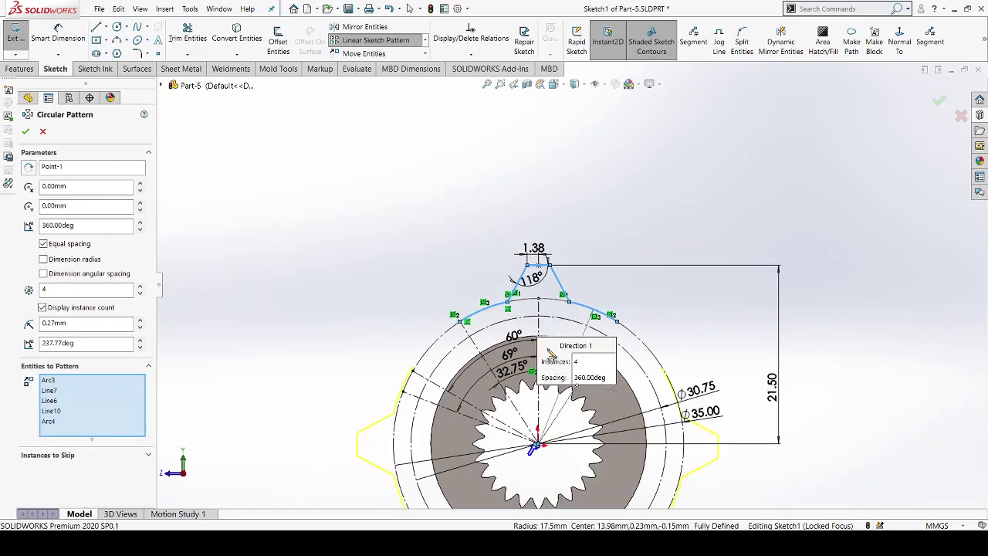
Enter a -45° pattern angle and 2 instances in the Circular Pattern settings
double_click(74, 225)
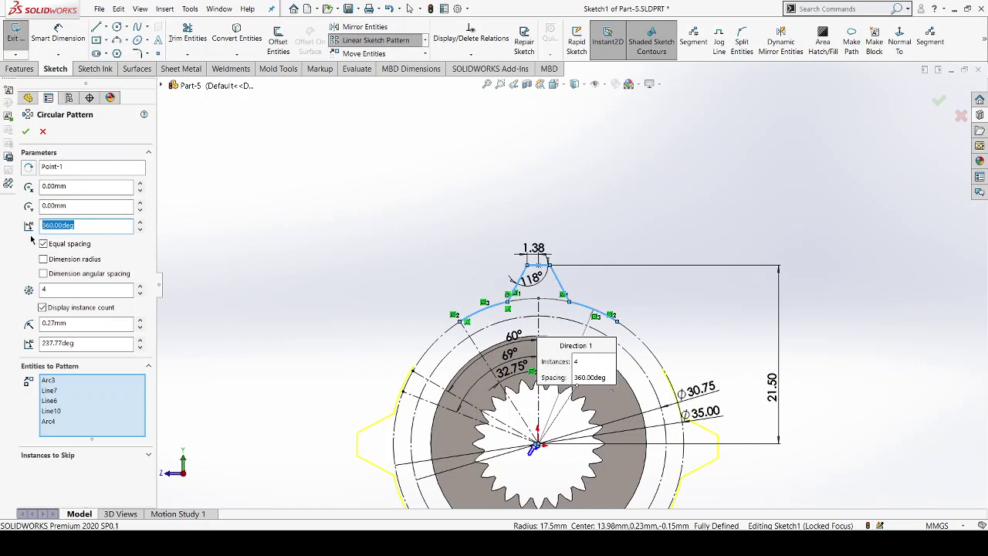
text(-45)
key(Return)
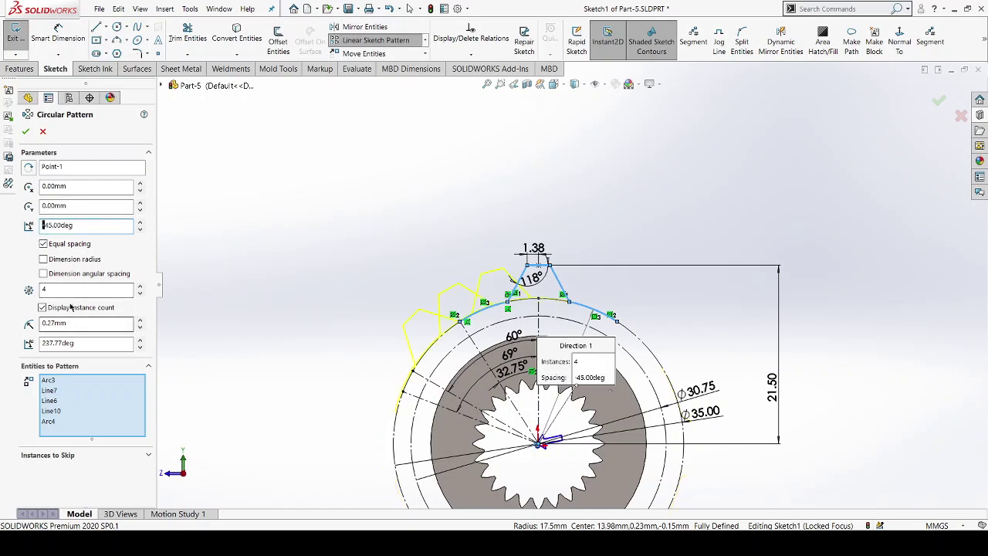
double_click(44, 289)
text(2)
scroll(498, 330, down, 2)
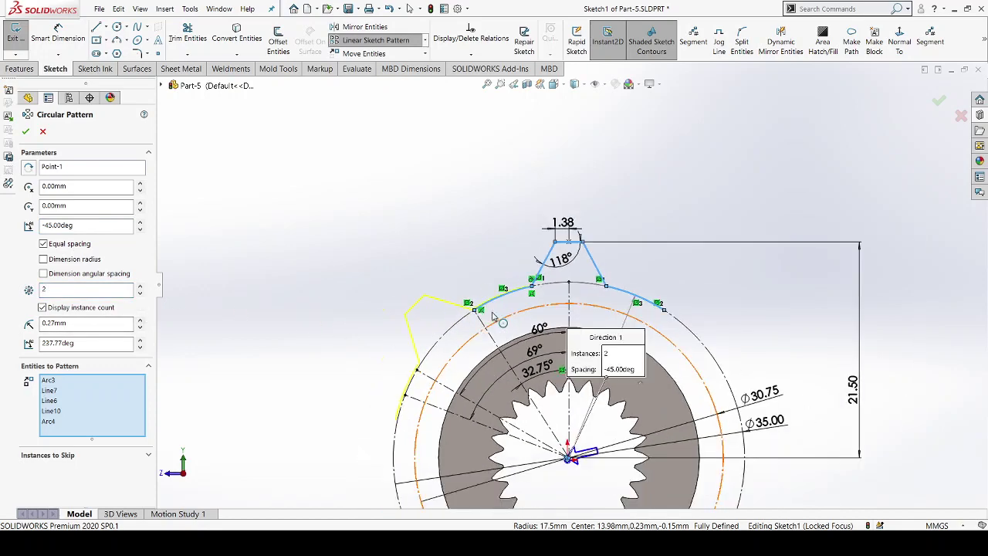
scroll(389, 418, down, 1)
scroll(597, 261, down, 1)
scroll(602, 202, down, 1)
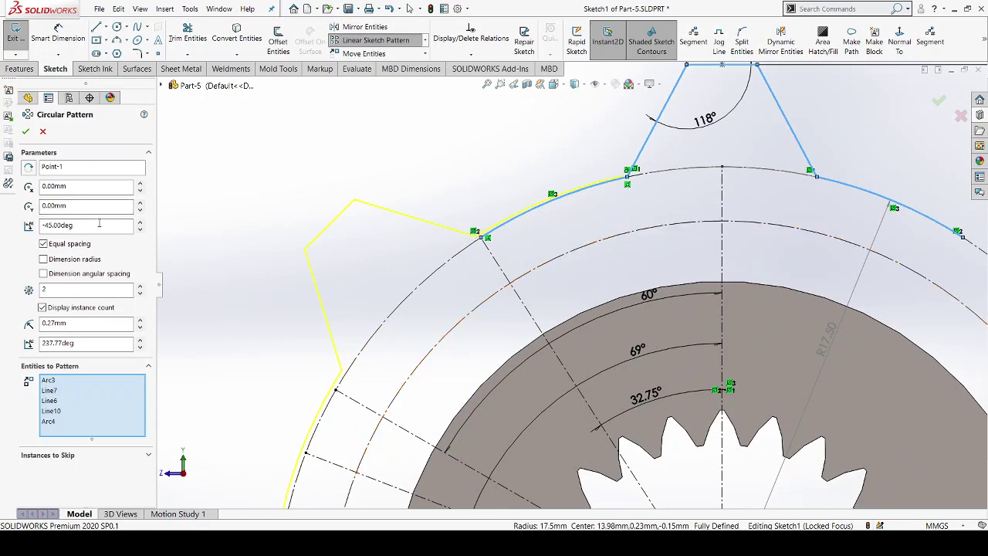
scroll(371, 217, up, 1)
scroll(390, 216, up, 1)
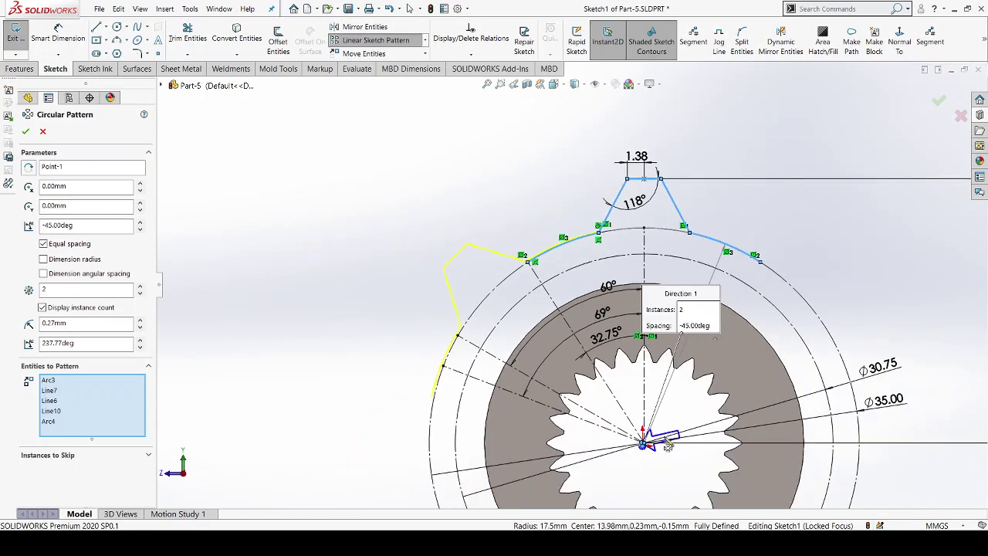
scroll(656, 436, down, 1)
scroll(617, 409, down, 2)
scroll(590, 398, down, 2)
scroll(583, 363, down, 1)
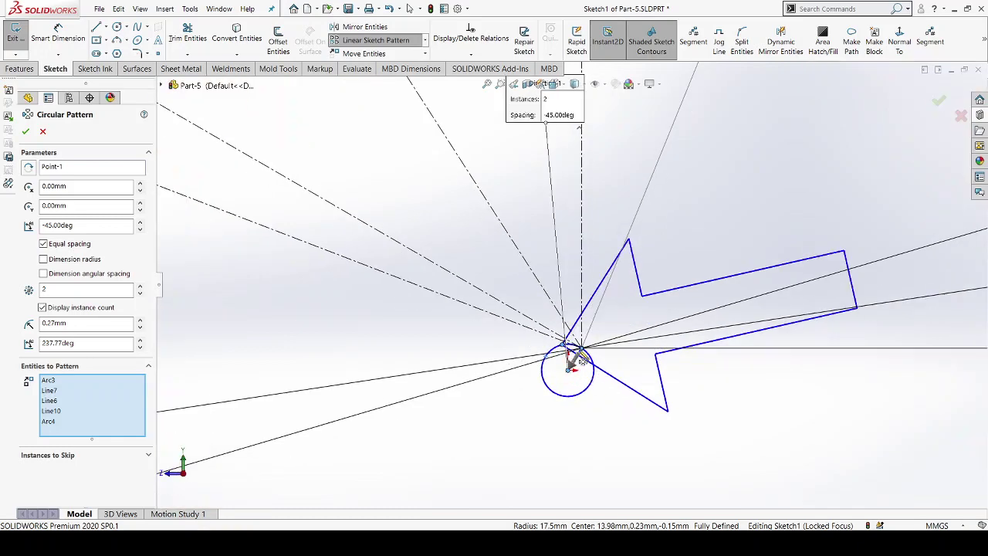
scroll(579, 355, down, 1)
scroll(579, 354, down, 1)
scroll(577, 351, down, 1)
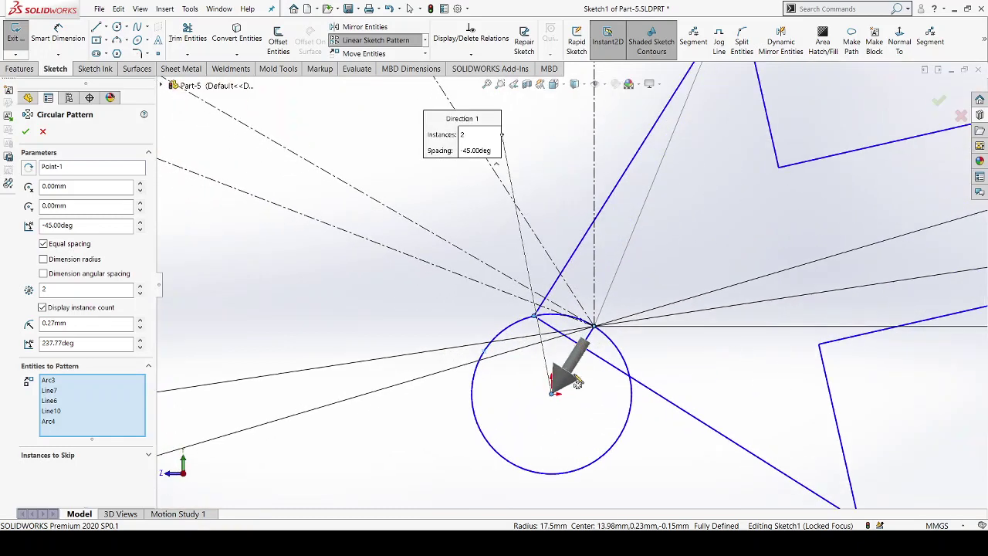
Pick Point2 at the gear centre as the Circular Pattern centre
click(110, 167)
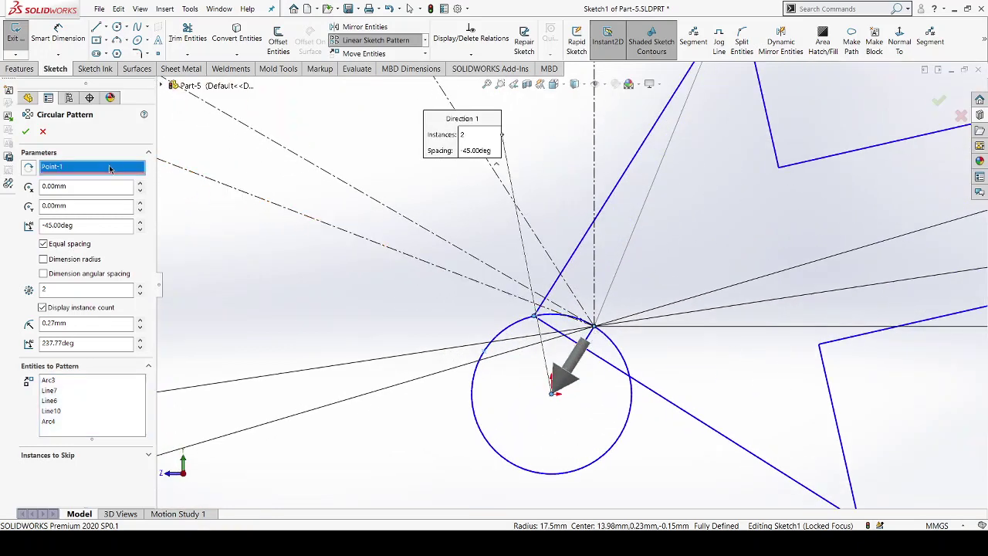
click(595, 328)
scroll(599, 403, down, 1)
scroll(599, 403, down, 1)
scroll(599, 403, up, 1)
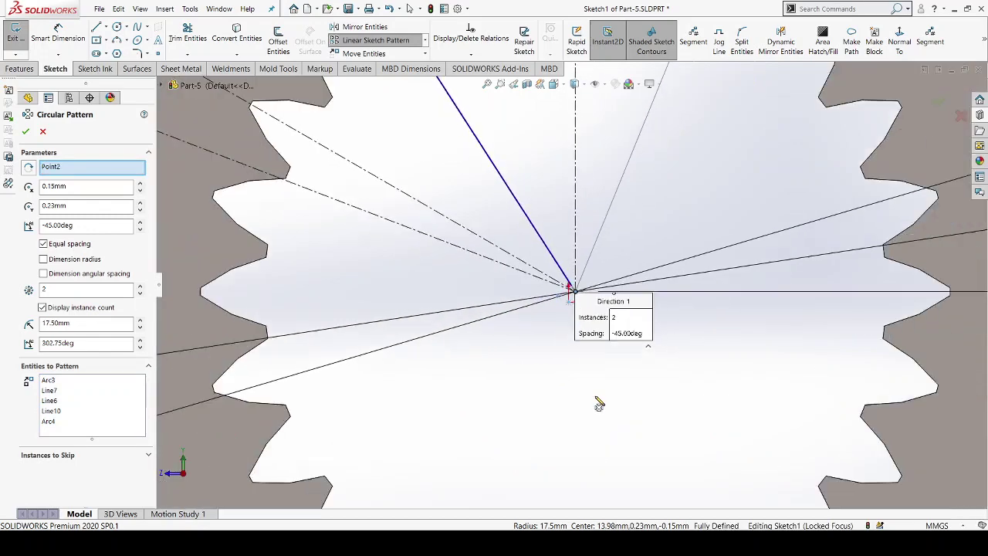
scroll(599, 403, up, 1)
scroll(599, 403, up, 1)
scroll(598, 403, up, 1)
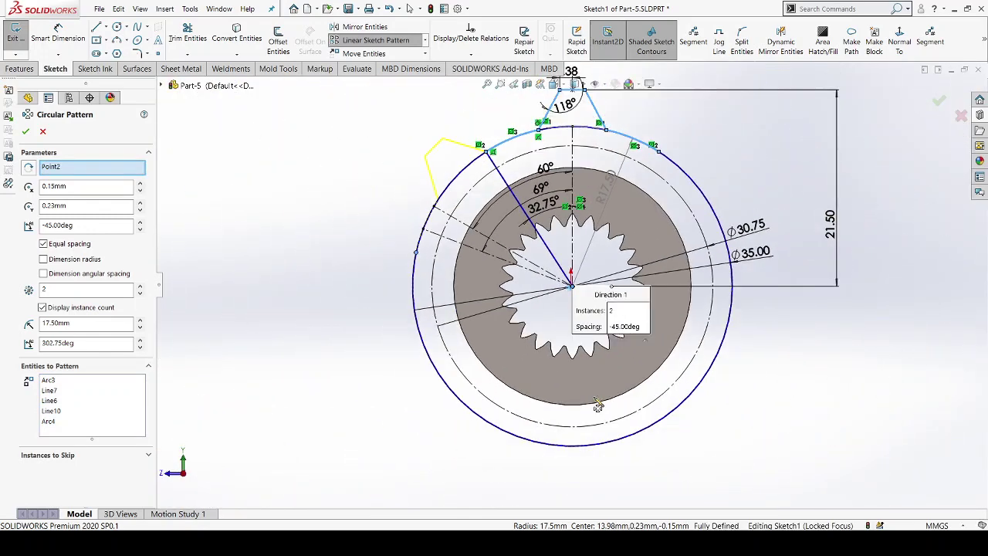
scroll(487, 210, down, 2)
scroll(455, 223, down, 1)
scroll(465, 249, down, 2)
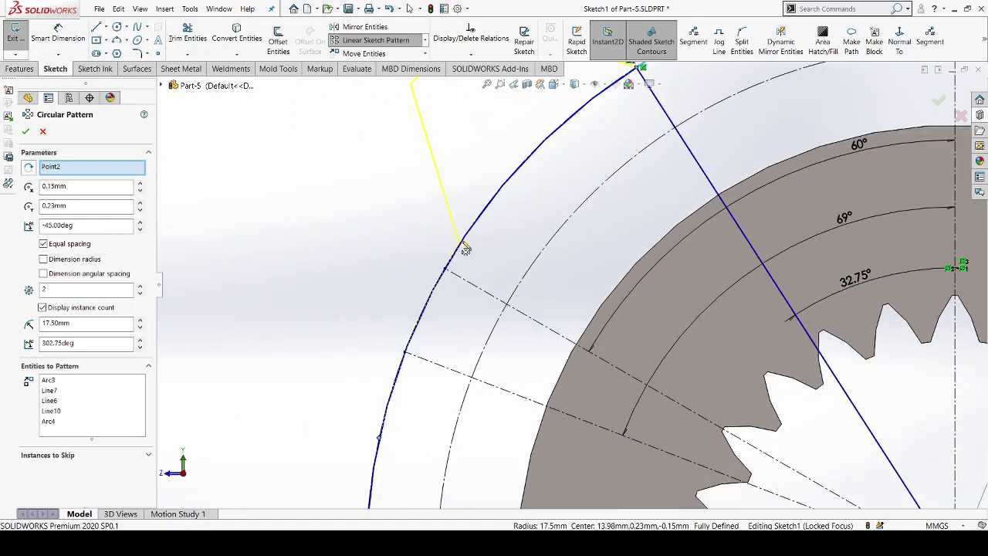
Confirm the 2-instance, -45° circular pattern, adding a tooth copy to the upper left
click(26, 133)
scroll(316, 221, up, 3)
scroll(314, 222, down, 1)
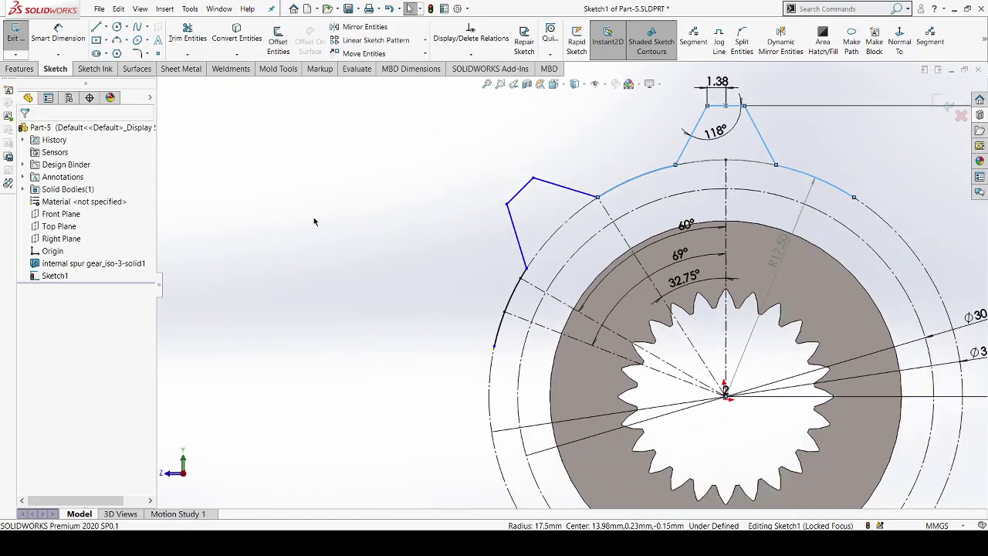
scroll(490, 263, up, 2)
scroll(498, 274, down, 1)
scroll(502, 279, down, 1)
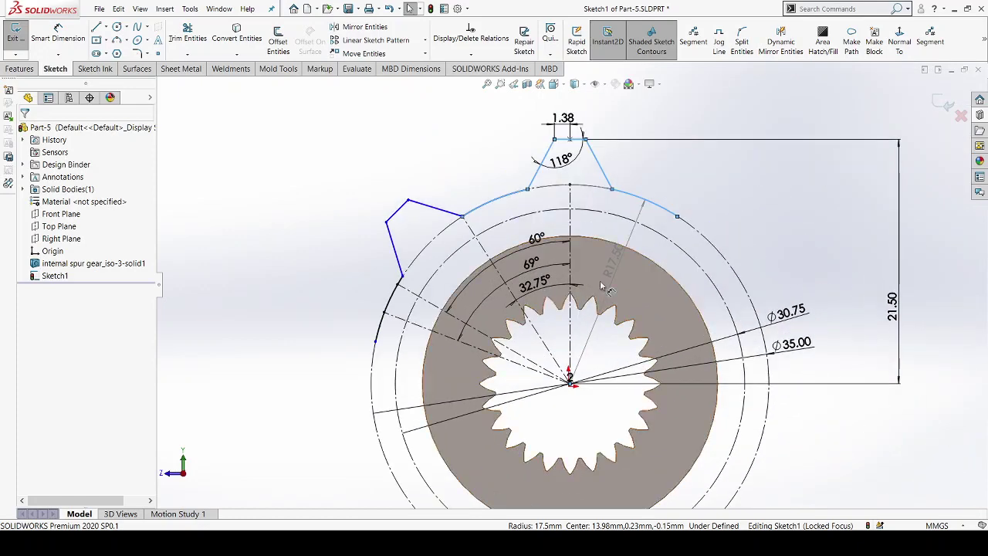
scroll(509, 287, down, 1)
scroll(368, 261, down, 1)
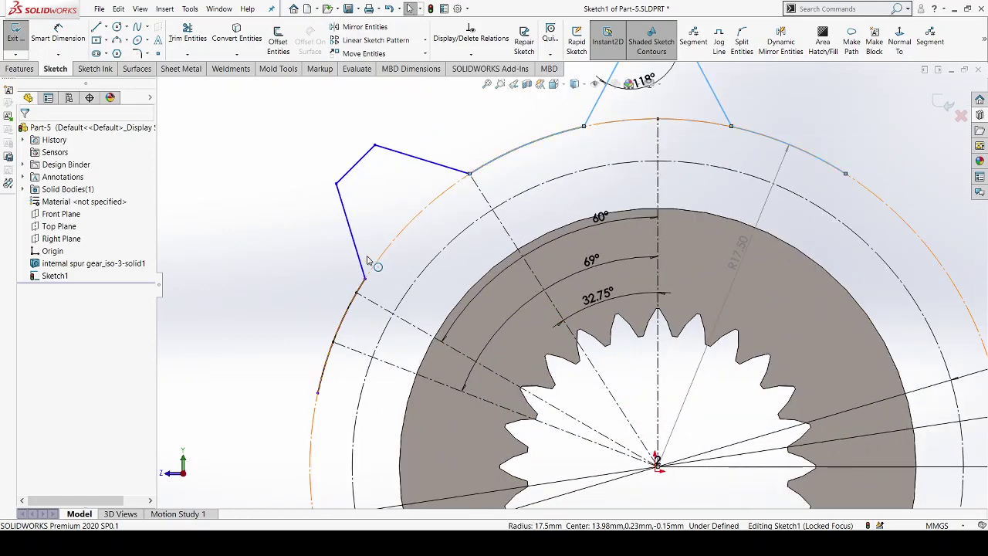
scroll(367, 261, up, 3)
scroll(378, 324, down, 1)
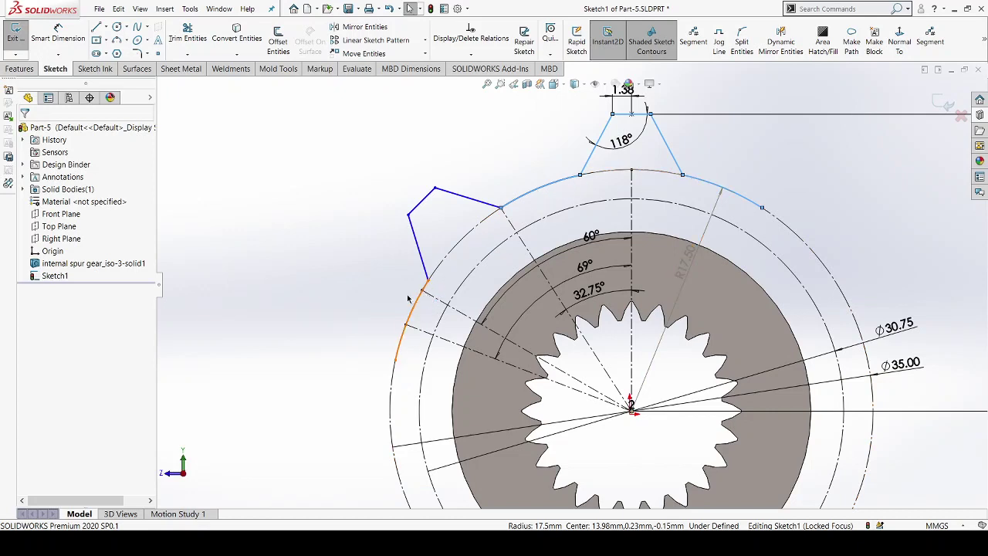
Power-trim the short outer-arc piece just below the left tooth's flank
scroll(409, 298, up, 1)
scroll(362, 234, up, 1)
scroll(517, 307, up, 1)
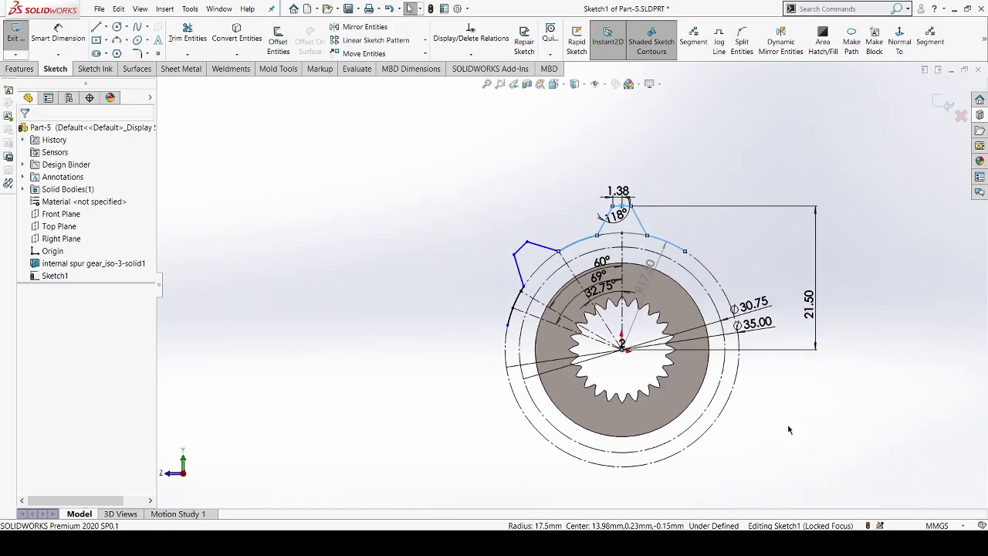
scroll(788, 430, down, 1)
scroll(649, 244, down, 3)
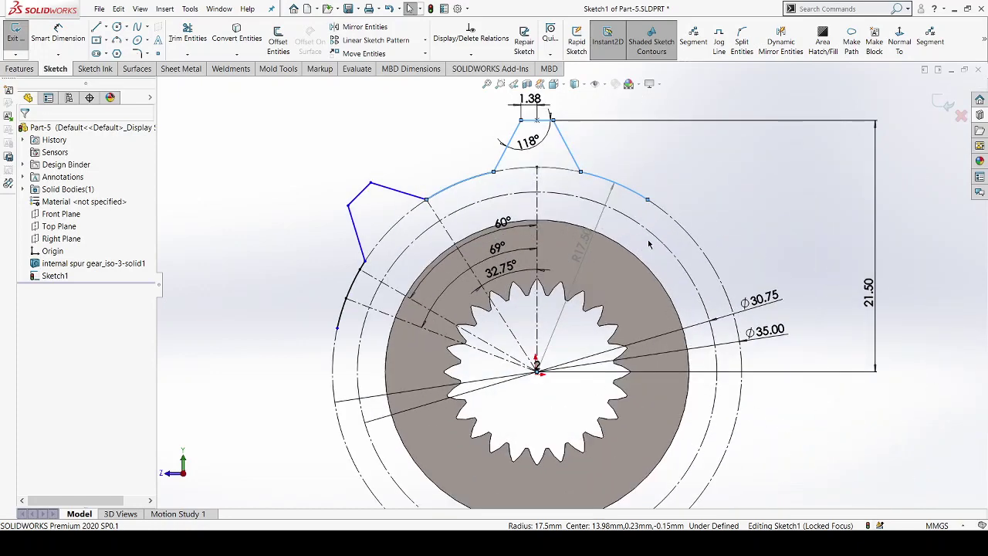
scroll(386, 311, down, 2)
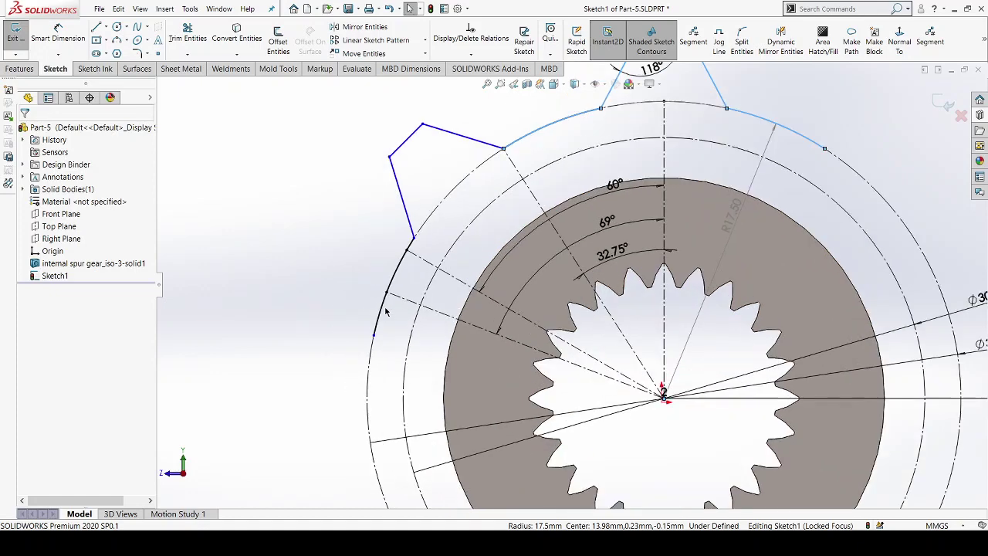
click(188, 37)
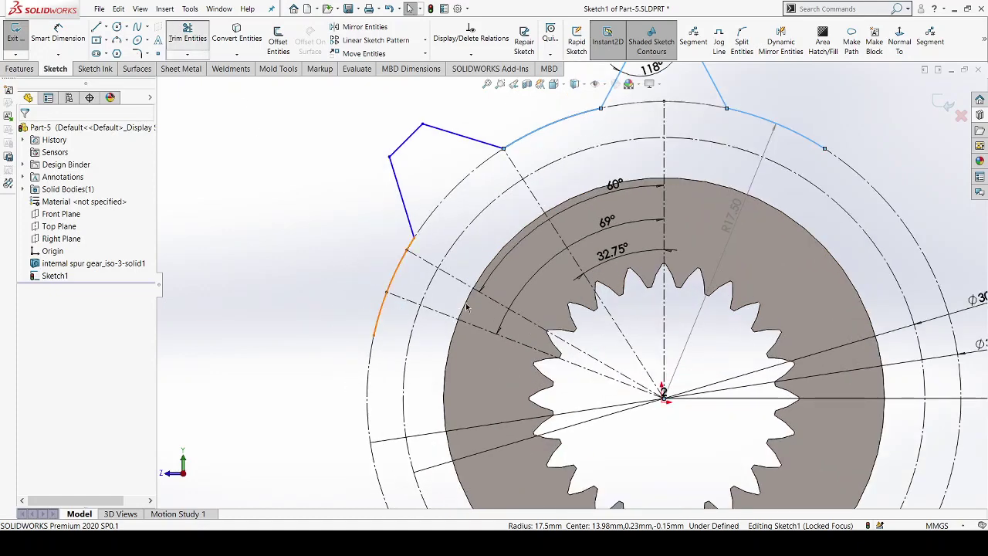
scroll(408, 316, down, 1)
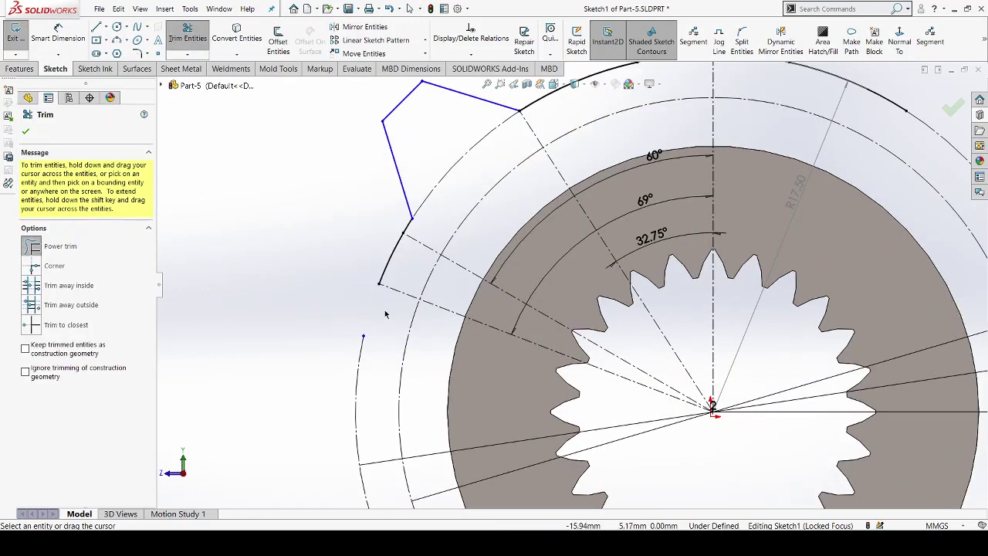
scroll(385, 314, down, 1)
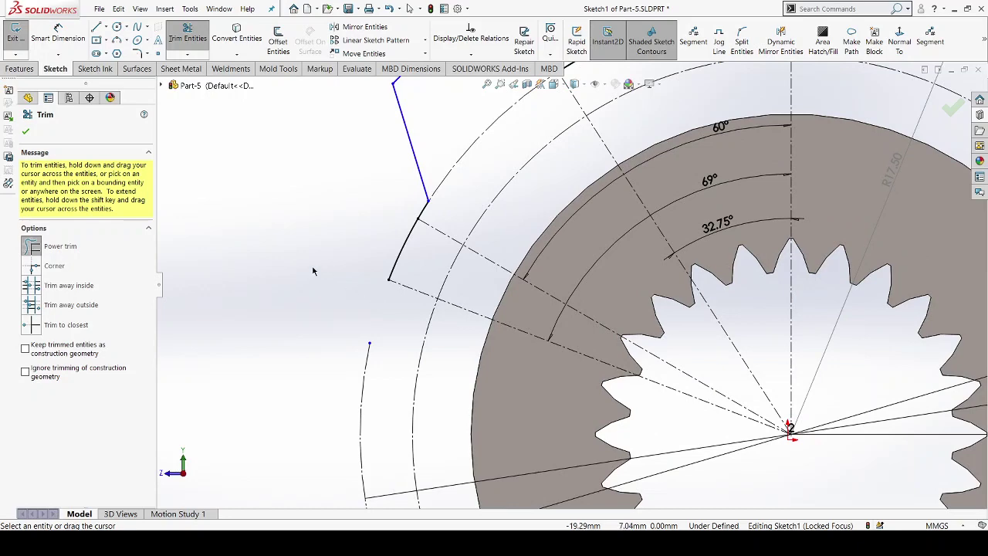
key(Escape)
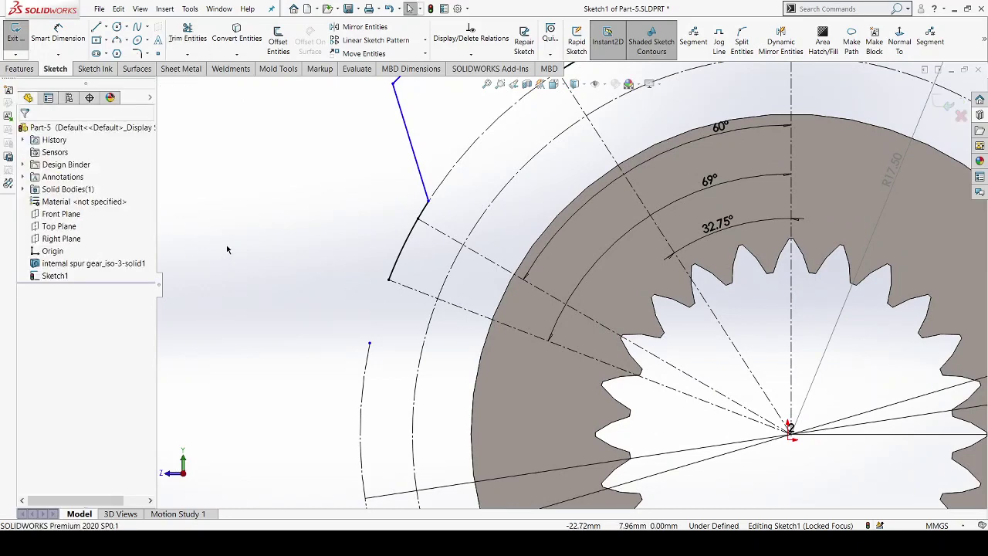
scroll(224, 255, up, 3)
scroll(309, 286, down, 3)
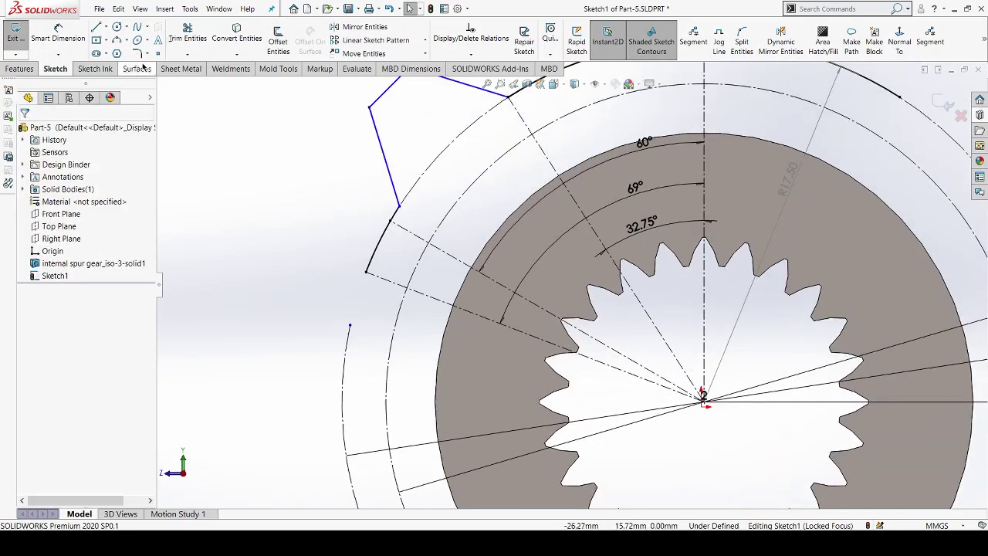
Draw a first line from the outer arc's end, then remove the misdrawn lines
click(368, 273)
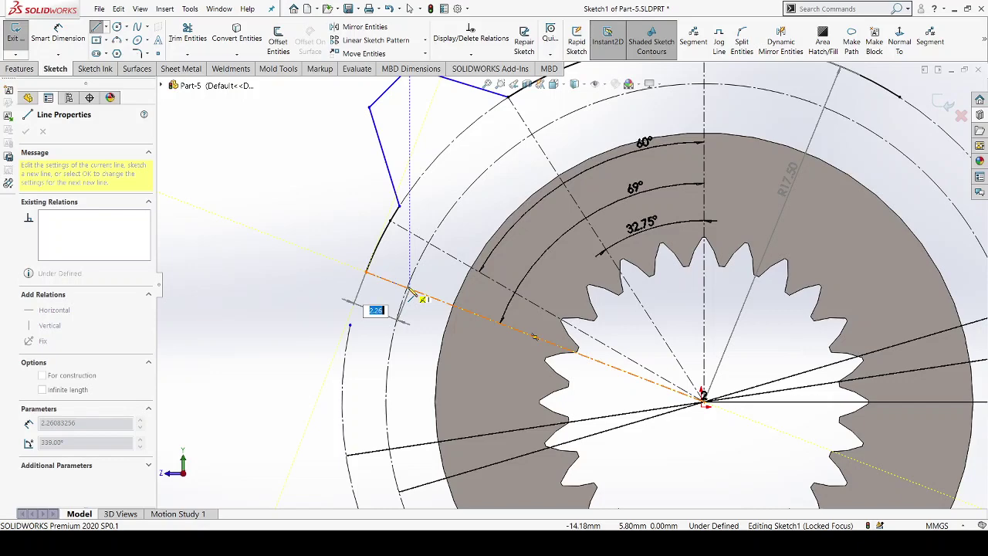
click(409, 288)
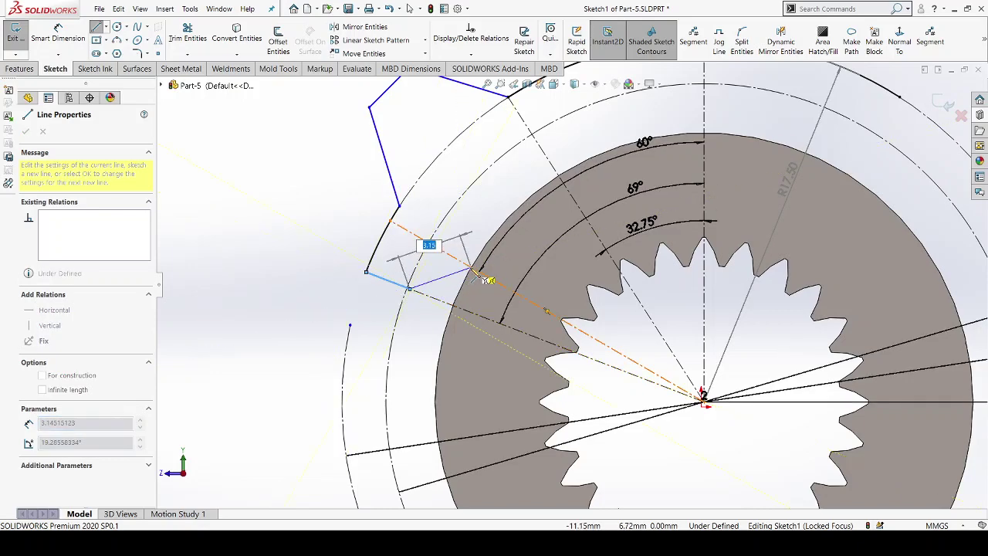
scroll(483, 278, up, 1)
scroll(463, 266, down, 2)
scroll(455, 270, up, 3)
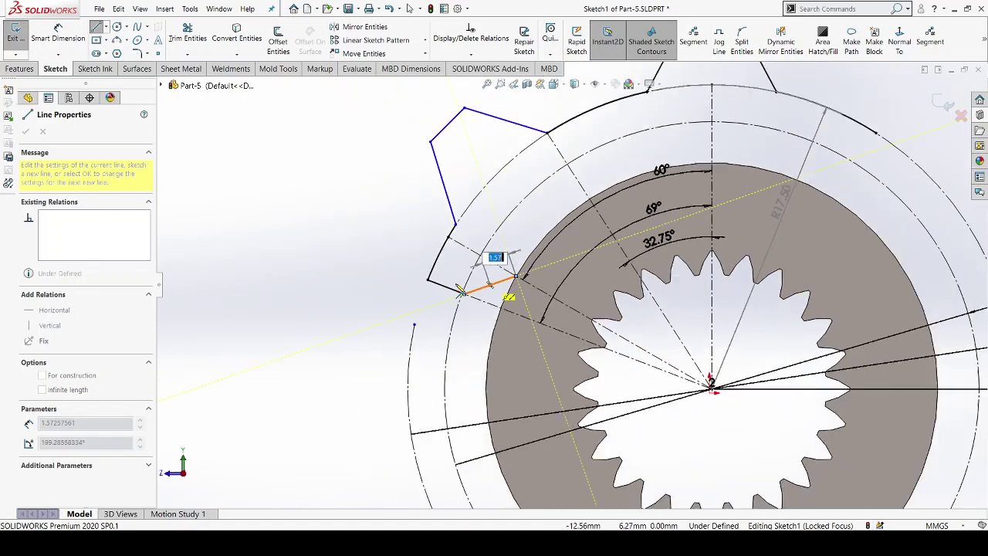
scroll(509, 277, up, 1)
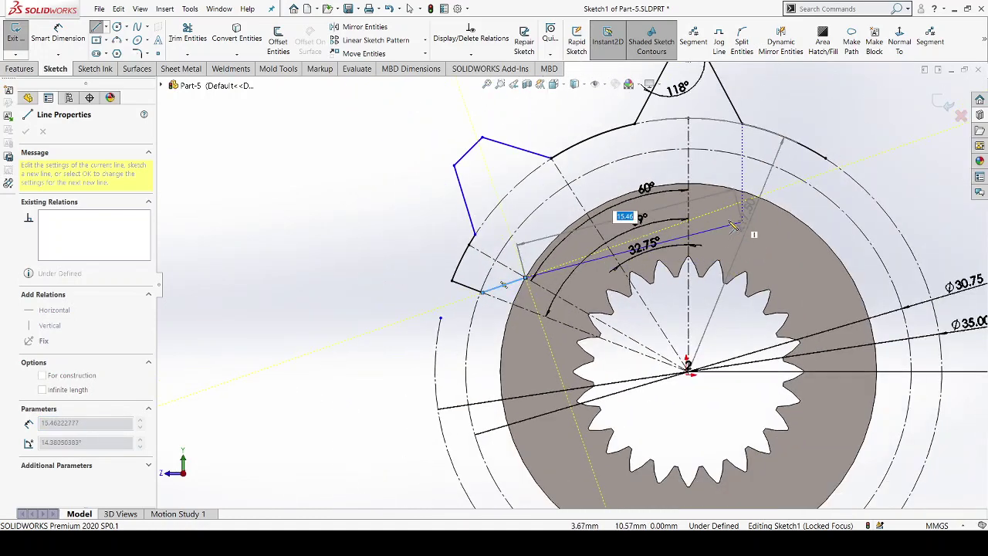
key(Escape)
scroll(420, 255, down, 2)
scroll(284, 243, up, 1)
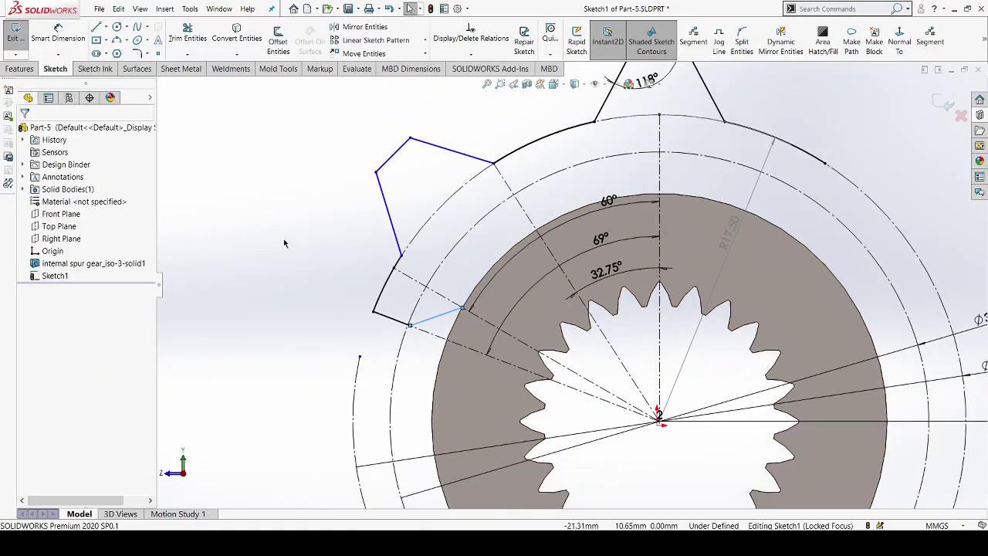
scroll(295, 243, up, 2)
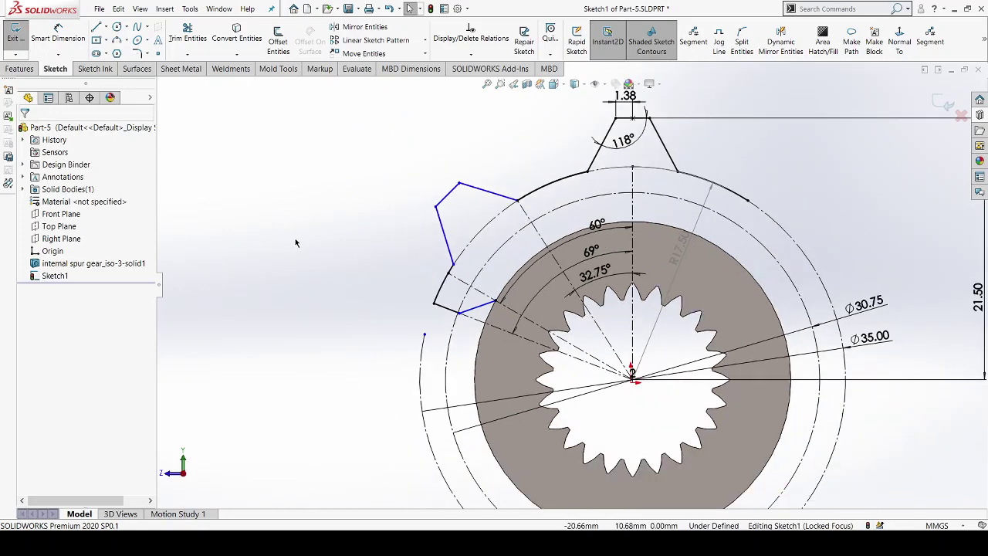
scroll(527, 333, down, 2)
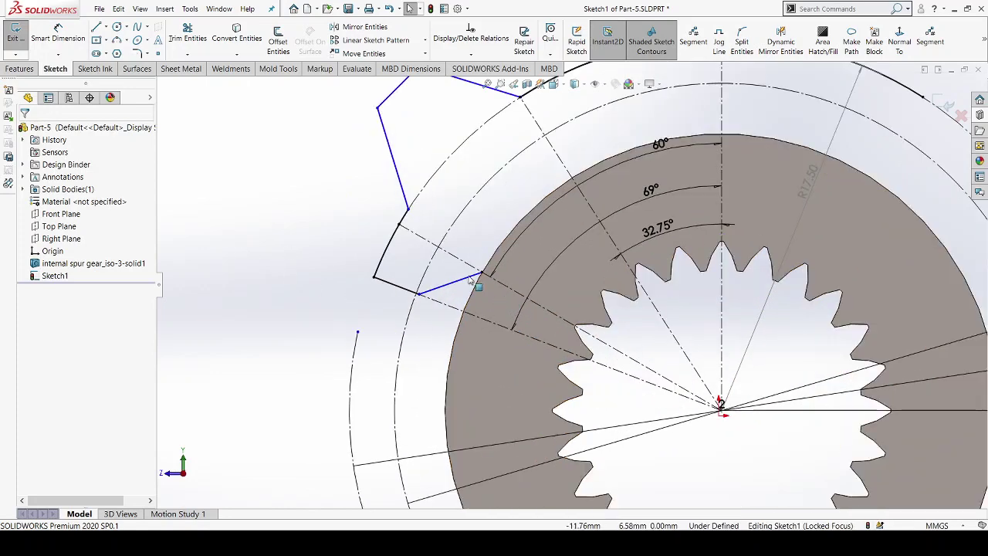
click(467, 286)
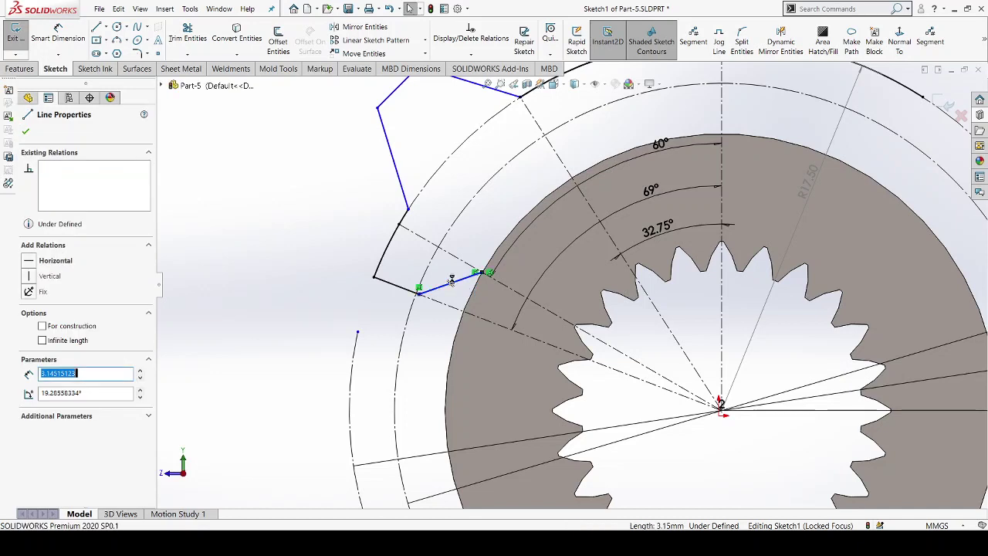
key(Delete)
click(419, 290)
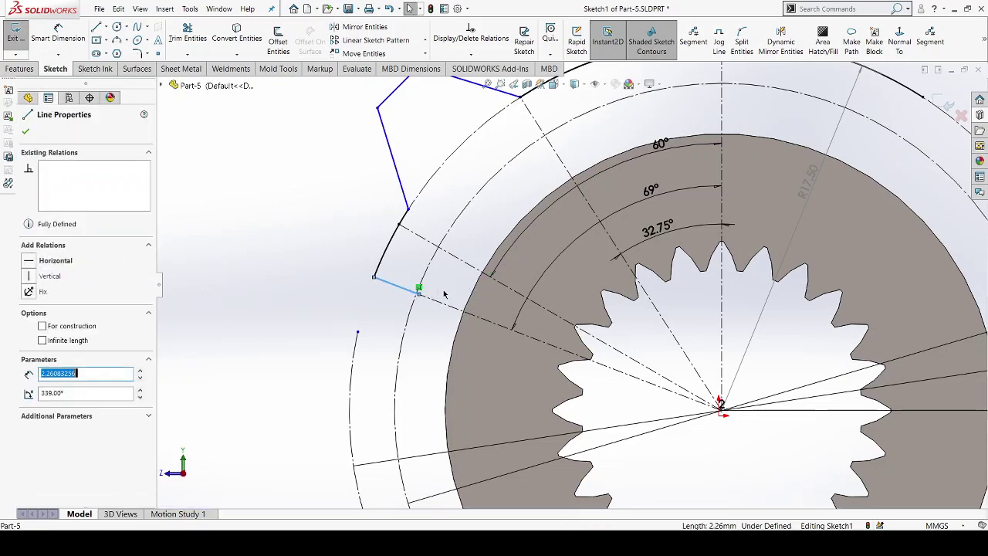
key(Escape)
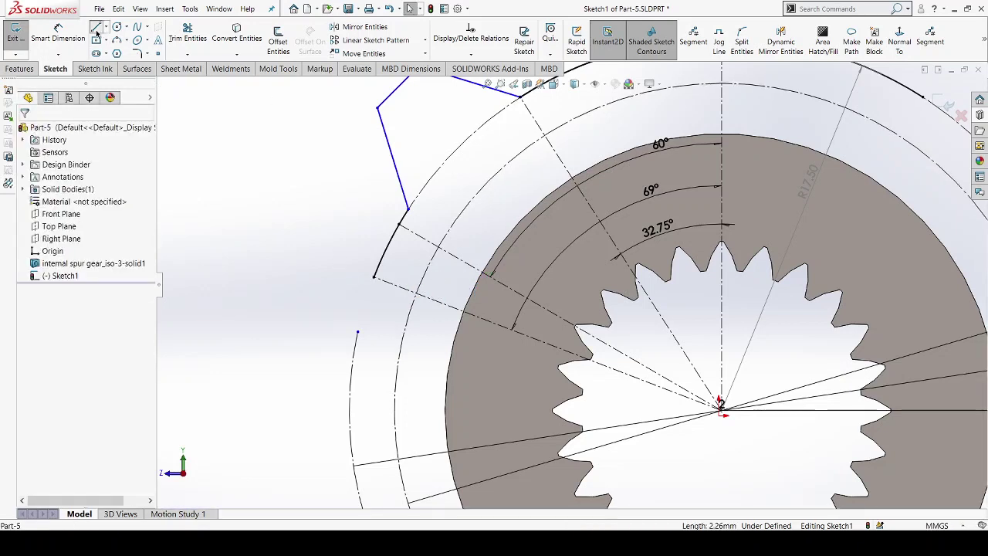
Redraw the line from the arc end through the construction intersection to the gear body's edge
click(96, 32)
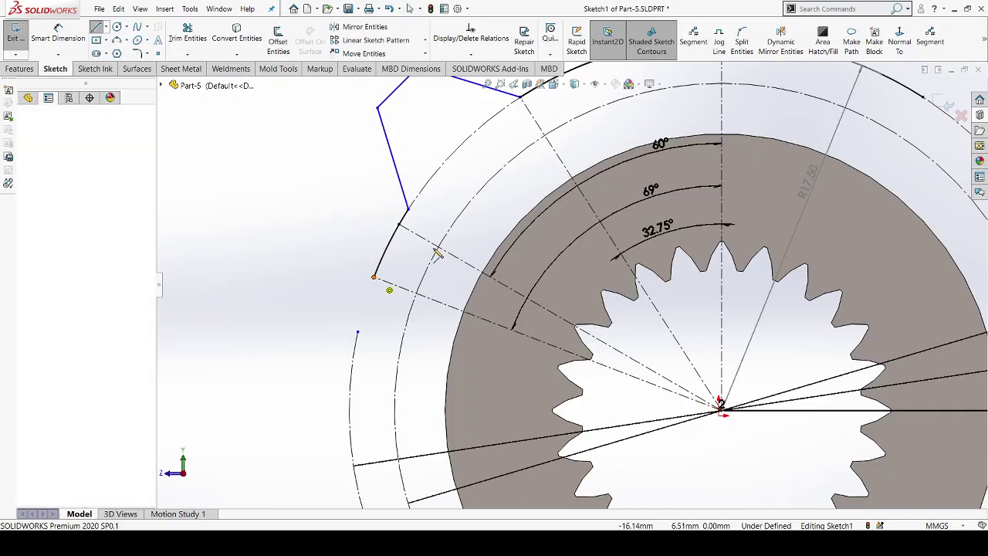
click(373, 276)
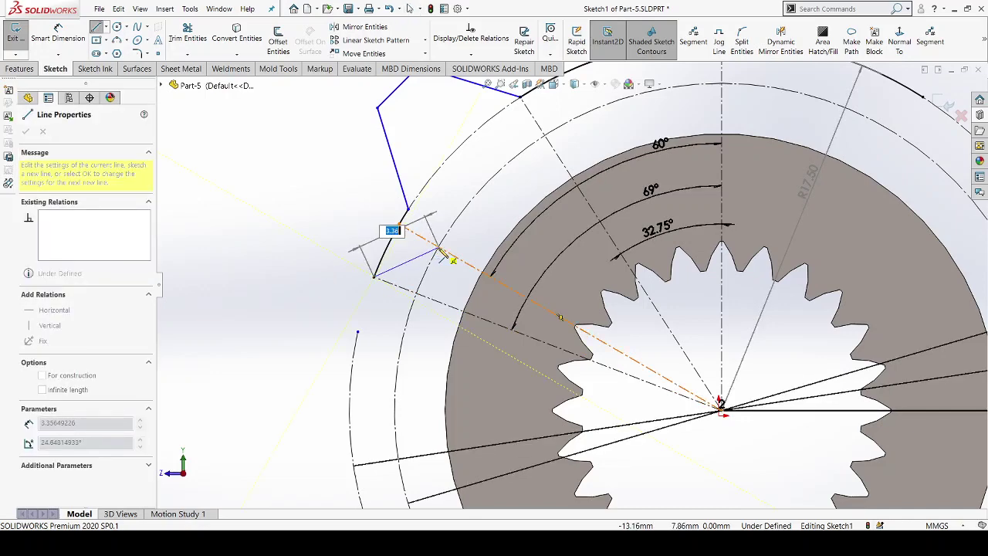
scroll(432, 259, down, 2)
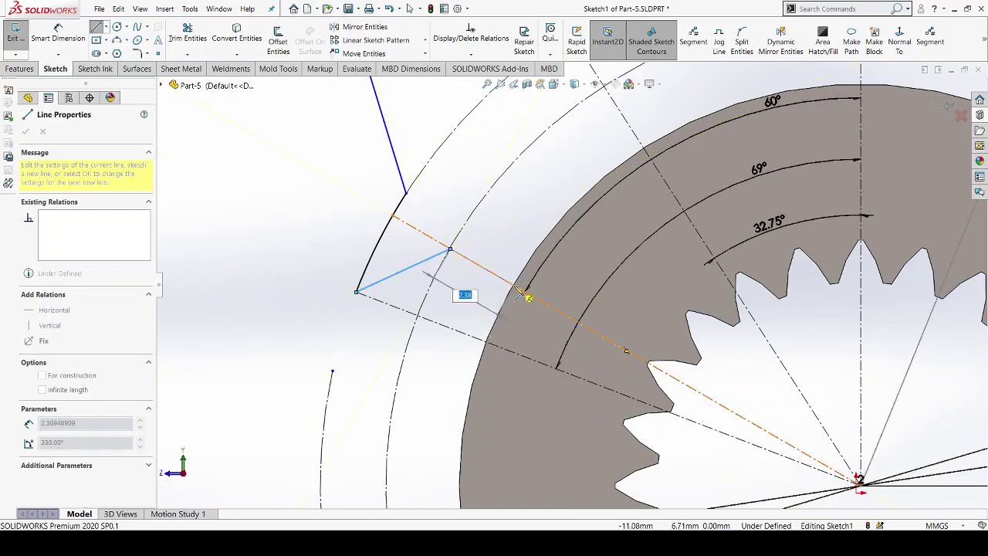
click(514, 286)
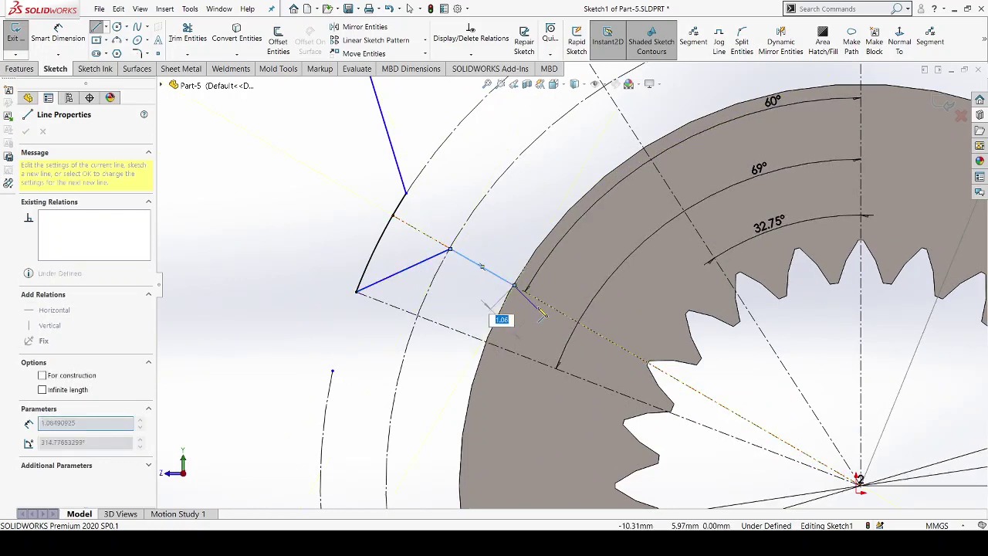
key(Escape)
key(Escape)
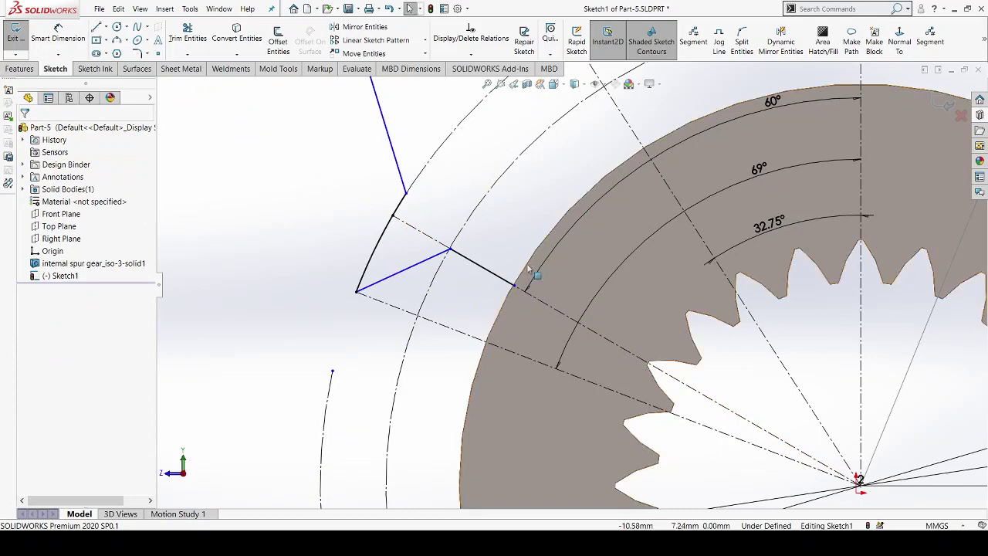
scroll(494, 270, down, 3)
scroll(429, 263, down, 2)
scroll(444, 267, down, 3)
scroll(479, 264, down, 2)
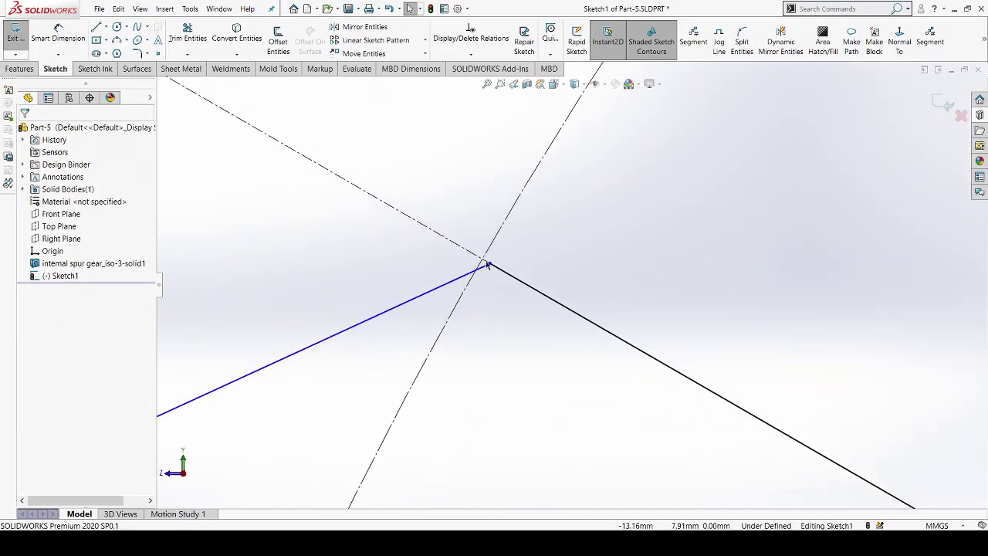
click(488, 264)
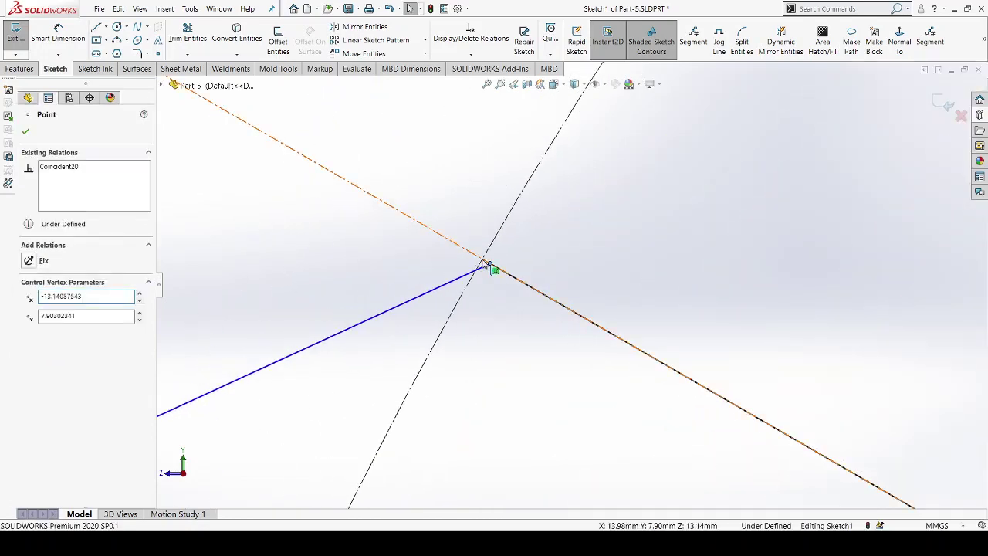
click(494, 270)
ctrl+click(494, 270)
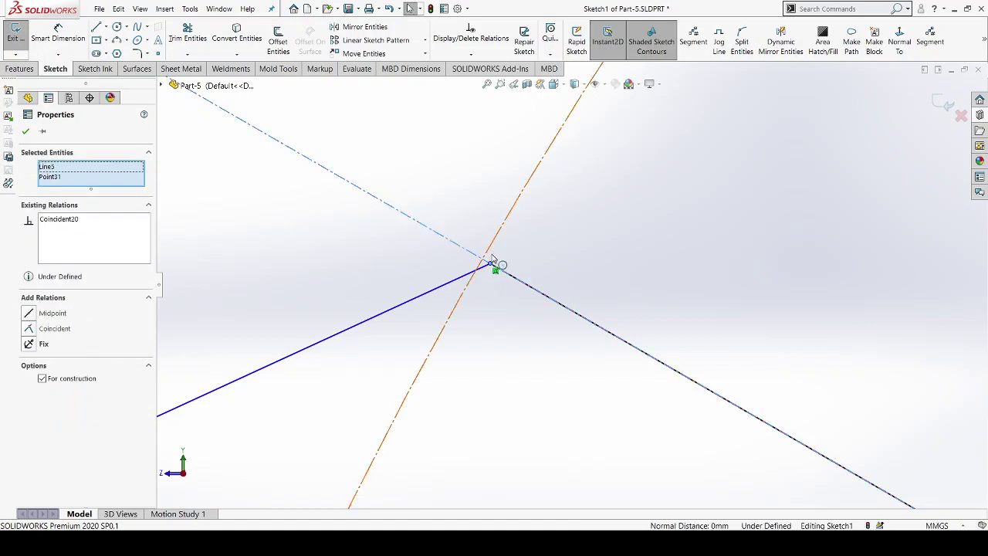
ctrl+click(503, 292)
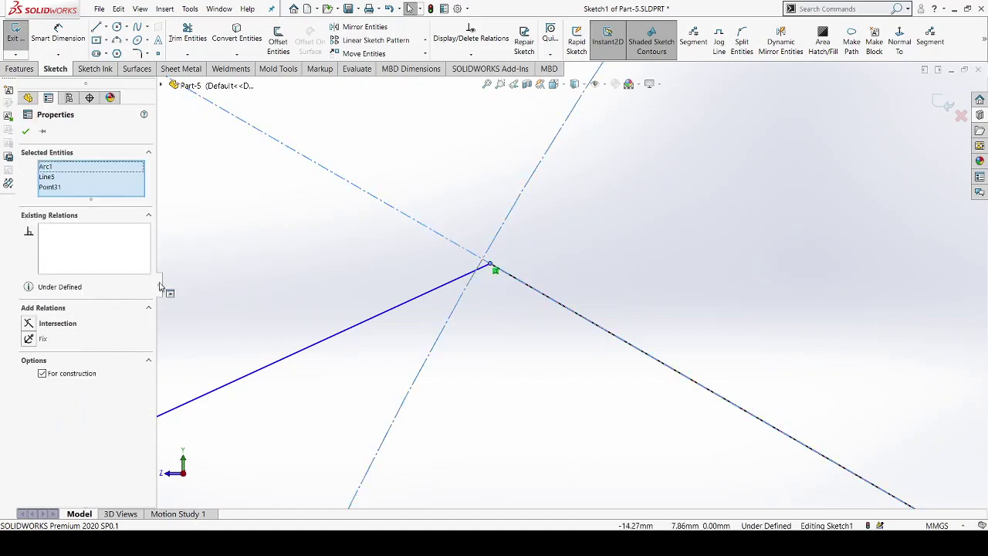
click(48, 324)
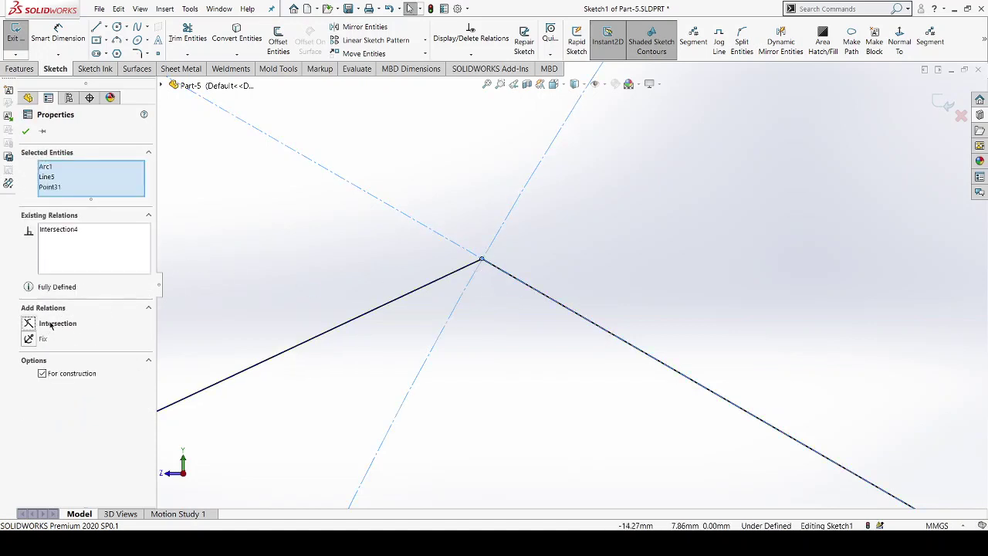
key(Escape)
scroll(373, 237, up, 2)
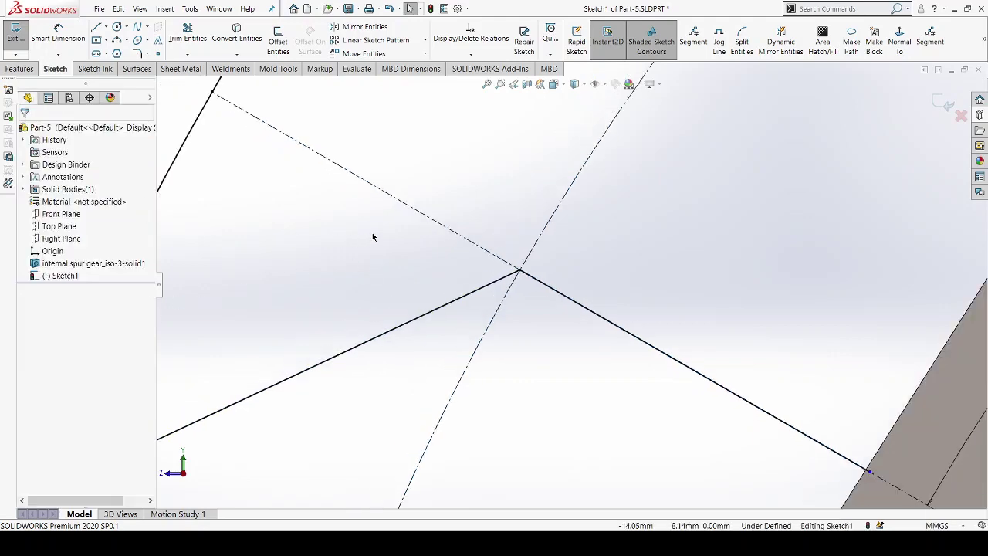
scroll(373, 237, up, 1)
scroll(236, 251, up, 1)
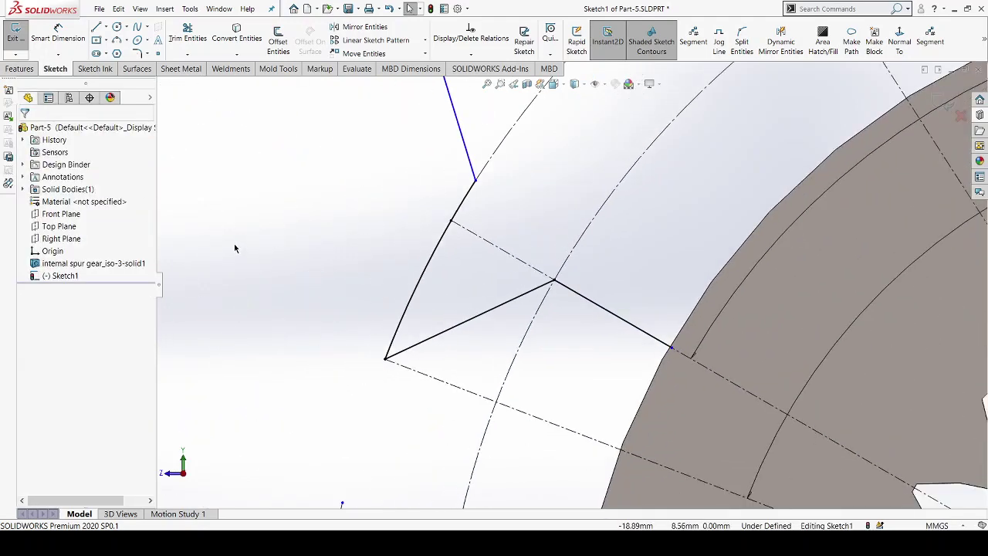
scroll(236, 251, up, 1)
scroll(280, 261, up, 1)
scroll(819, 199, down, 2)
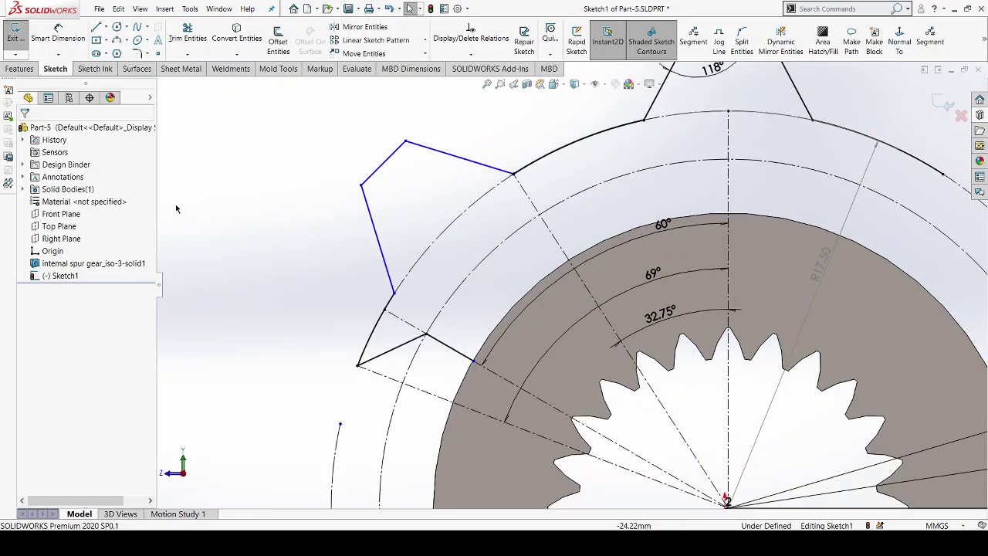
Draw a 3-point arc along the gear edge from the tooth line to the vertical centerline
click(116, 39)
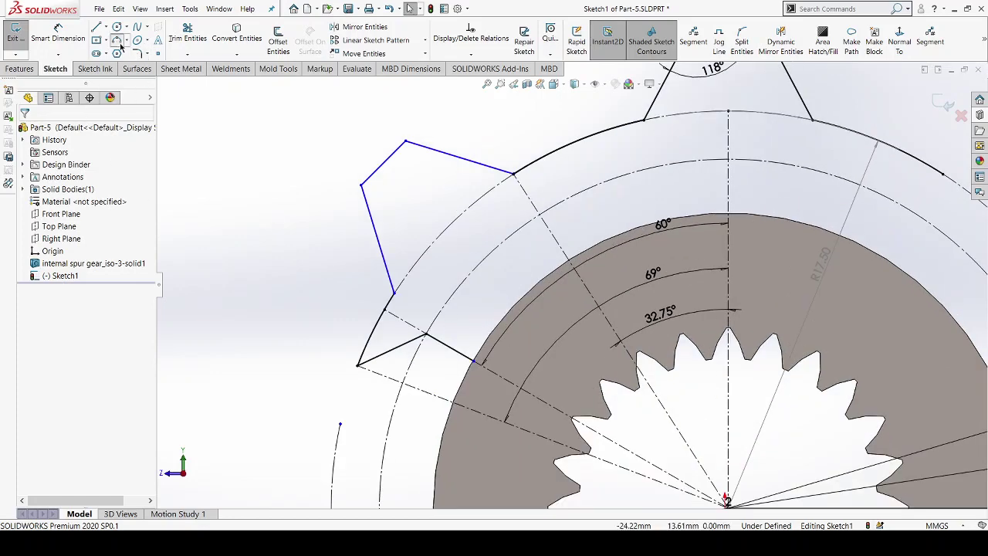
click(477, 363)
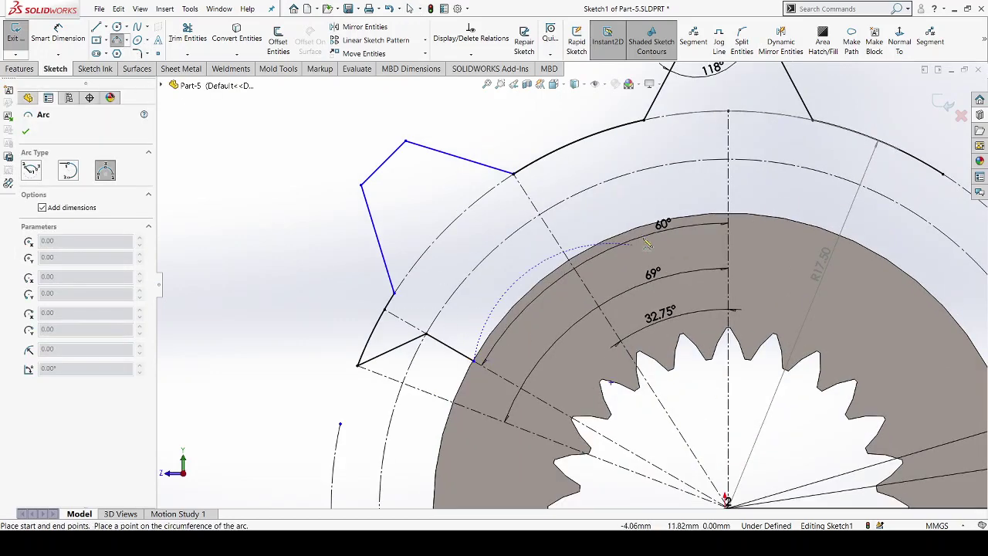
click(727, 224)
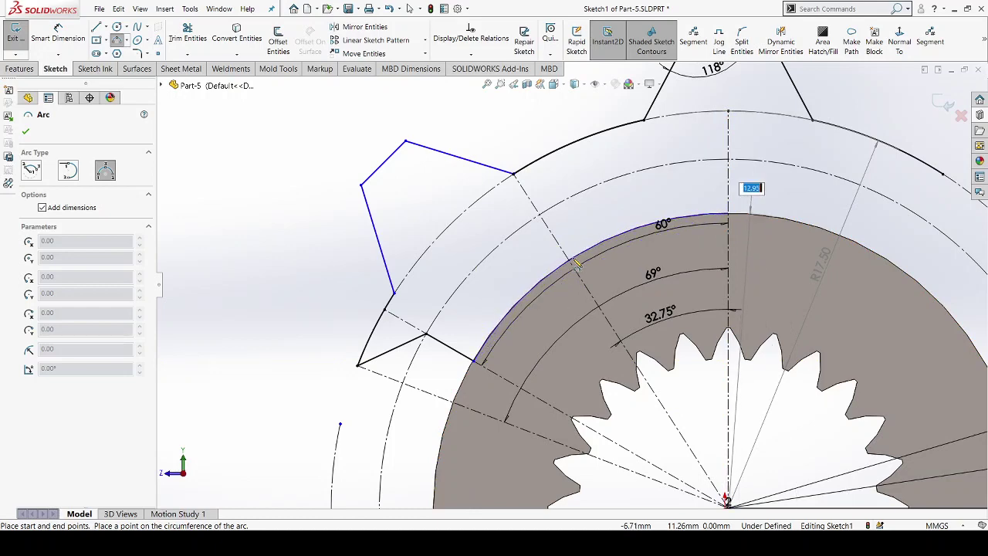
click(577, 263)
scroll(577, 264, up, 2)
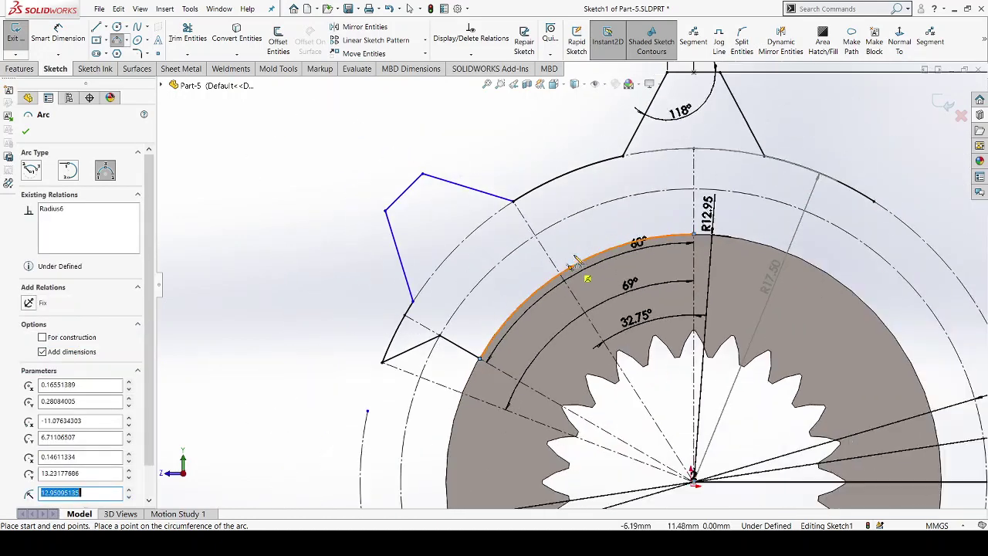
scroll(577, 264, up, 2)
key(Escape)
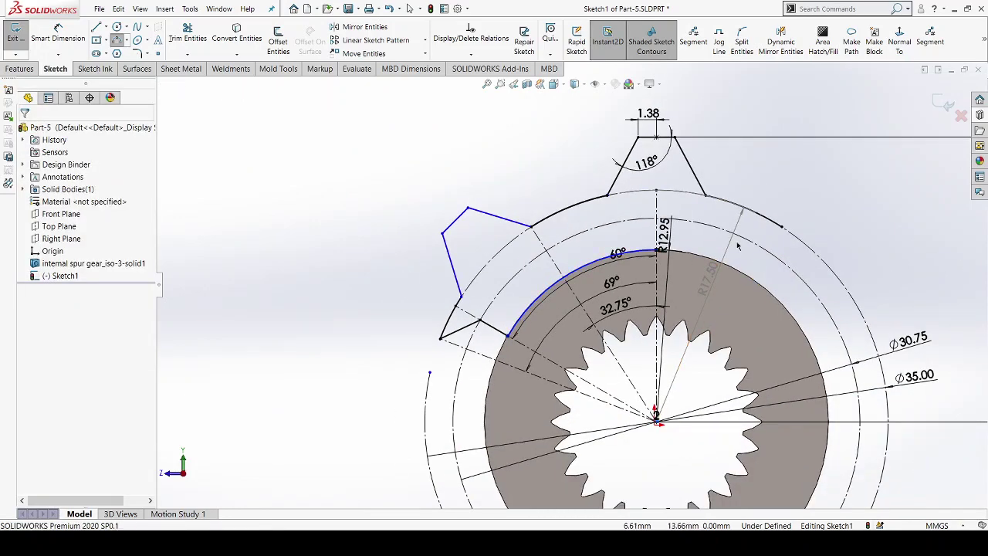
Move the R12.95 dimension beside the gear and fit the sketch in view
mouse_move(658, 249)
mouse_down()
mouse_move(699, 258)
mouse_move(753, 324)
mouse_up()
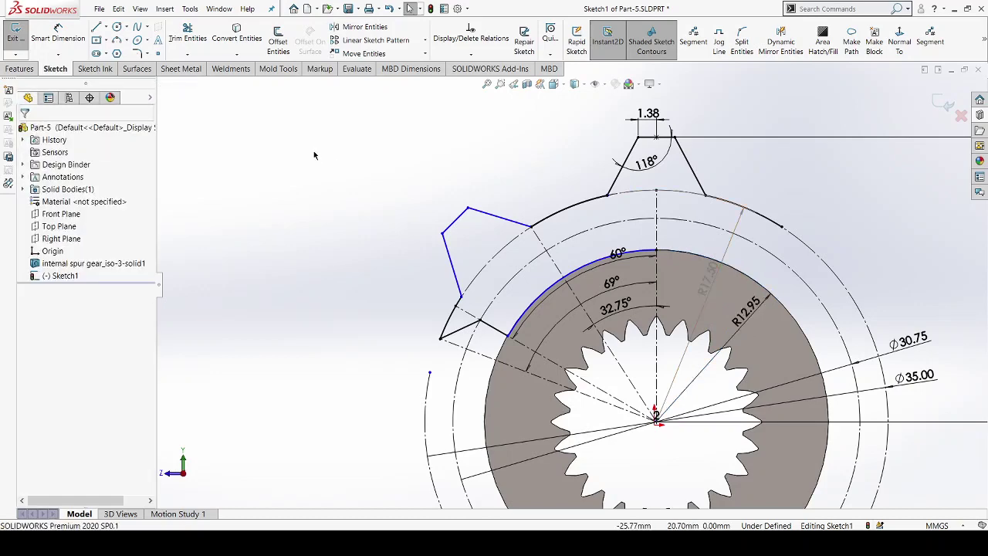
key(f)
scroll(614, 355, down, 2)
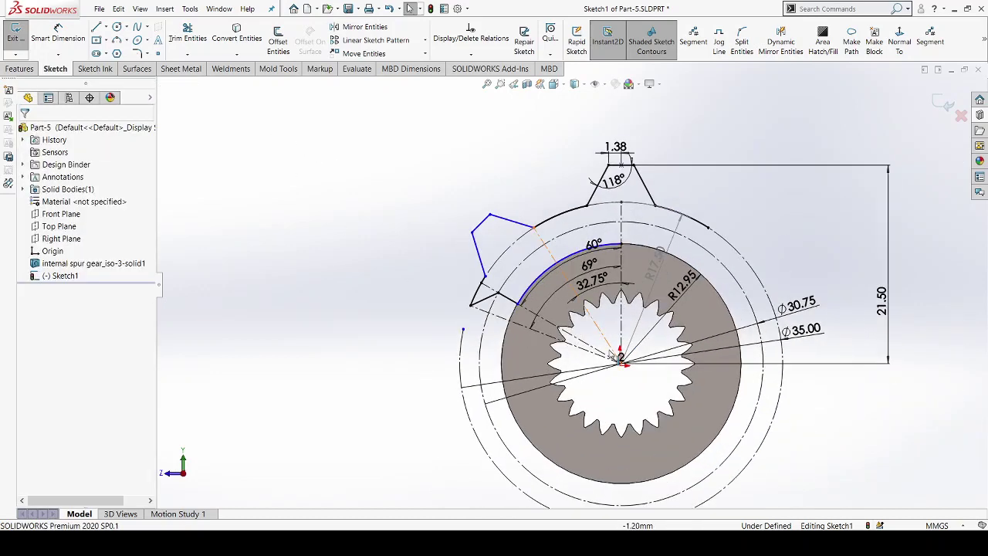
scroll(622, 232, down, 2)
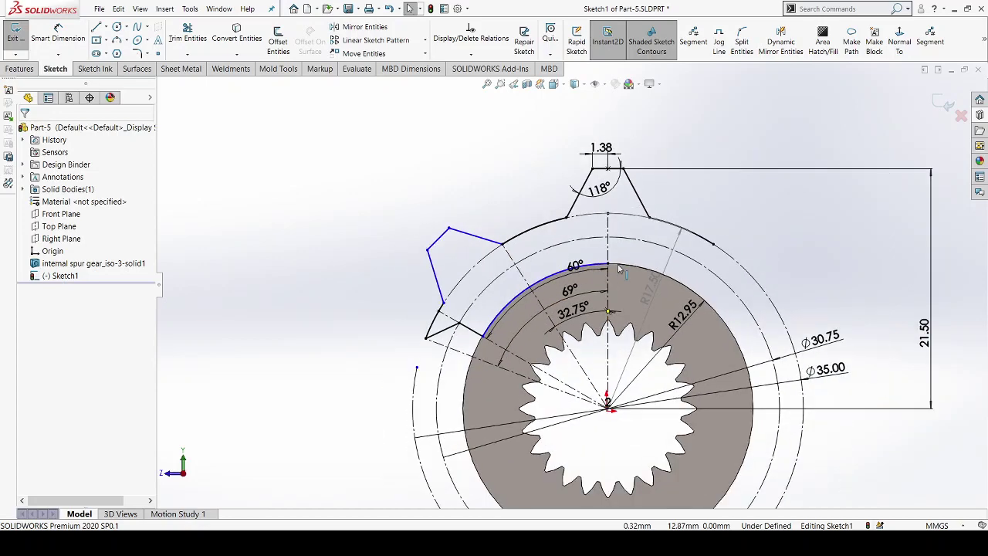
Place a sketch point where the R12.95 arc crosses the vertical centerline
scroll(618, 268, down, 4)
scroll(568, 270, down, 3)
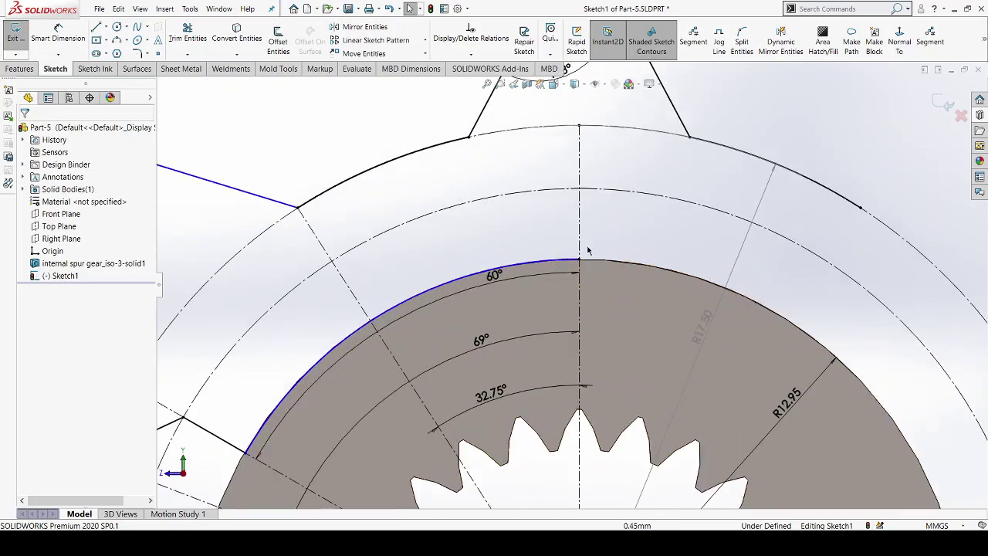
scroll(569, 270, down, 4)
scroll(569, 270, down, 2)
scroll(623, 211, up, 2)
scroll(622, 210, up, 2)
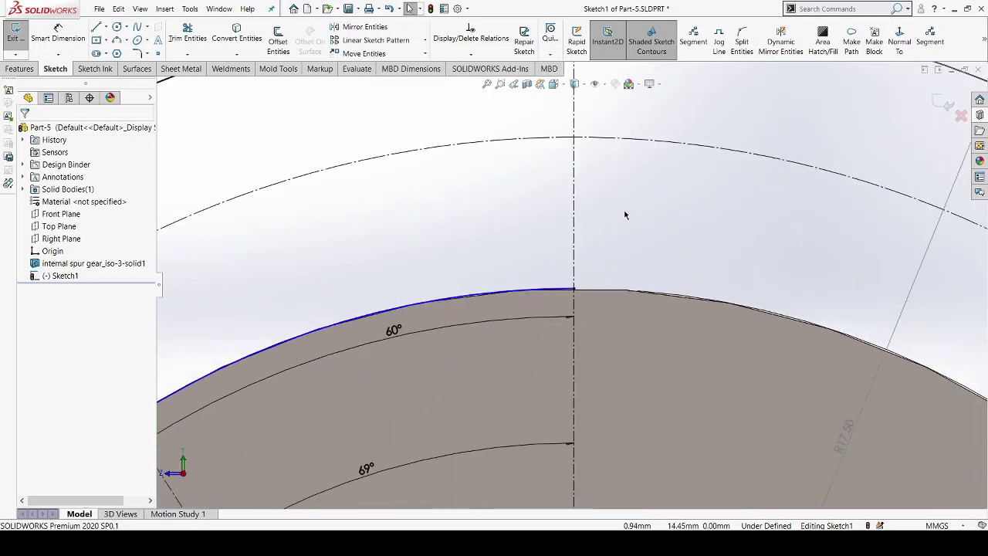
scroll(625, 215, up, 3)
scroll(625, 215, up, 3)
scroll(626, 215, down, 2)
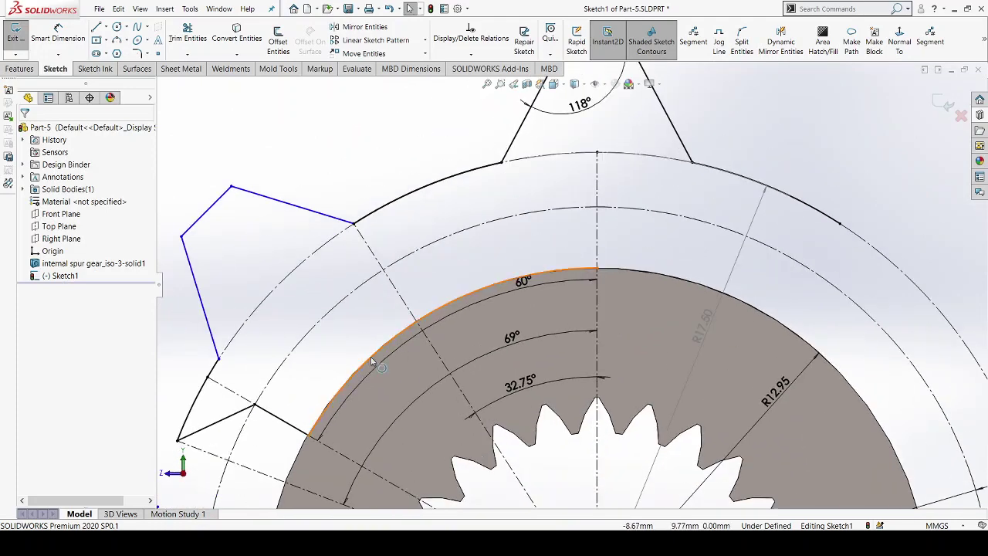
click(525, 390)
key(Escape)
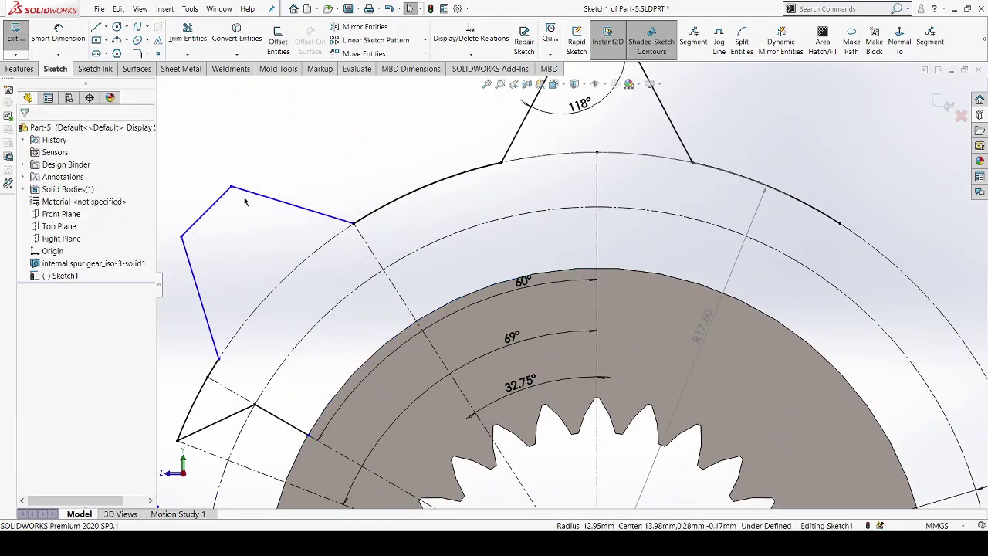
click(156, 54)
scroll(598, 267, down, 2)
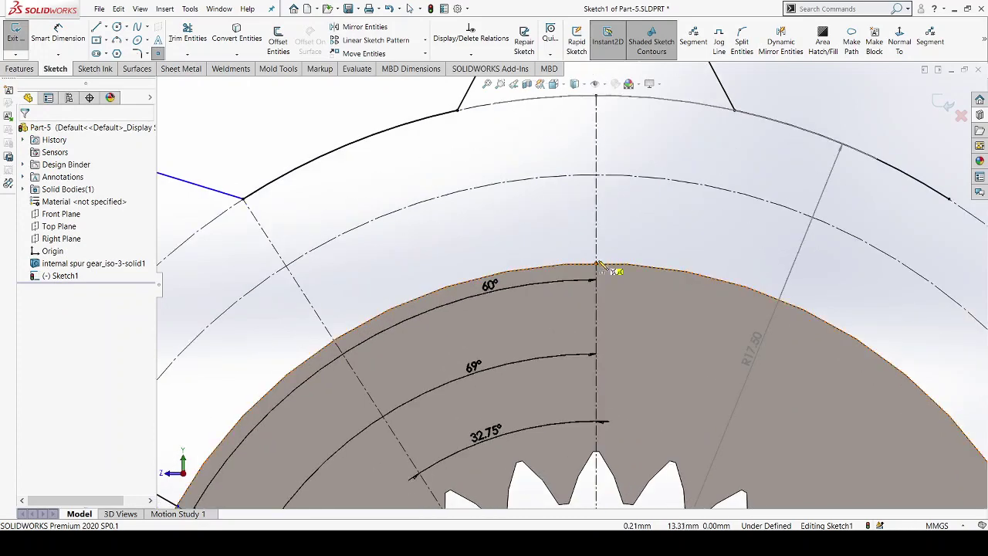
click(608, 269)
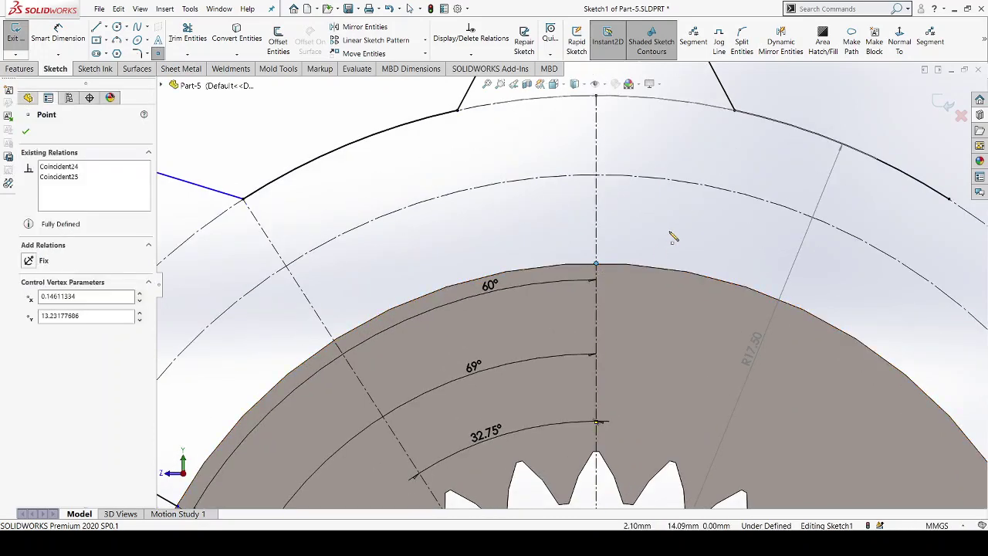
key(Escape)
scroll(711, 247, up, 3)
scroll(571, 335, up, 2)
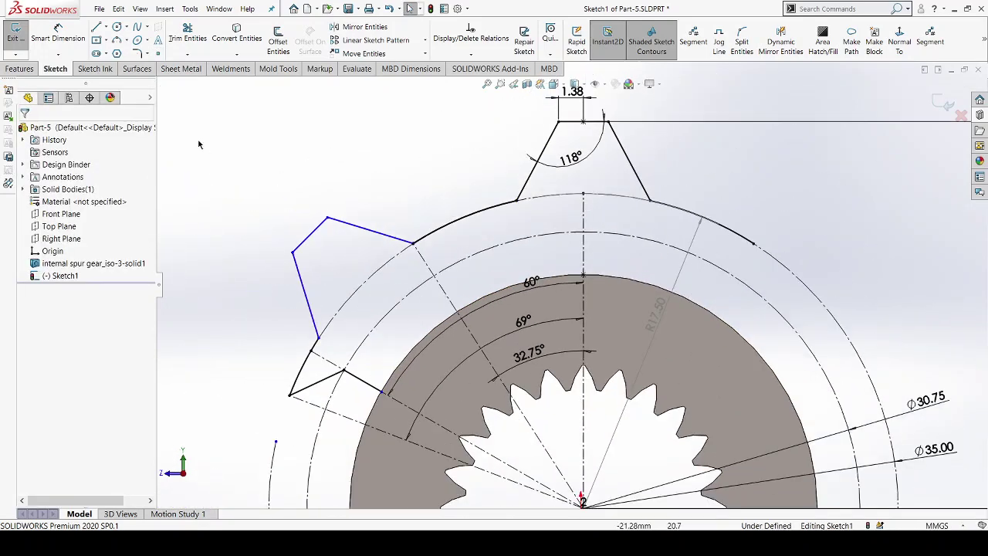
Cancel the stray arc command and try selecting the tooth line's inner endpoint
click(117, 39)
scroll(355, 401, down, 2)
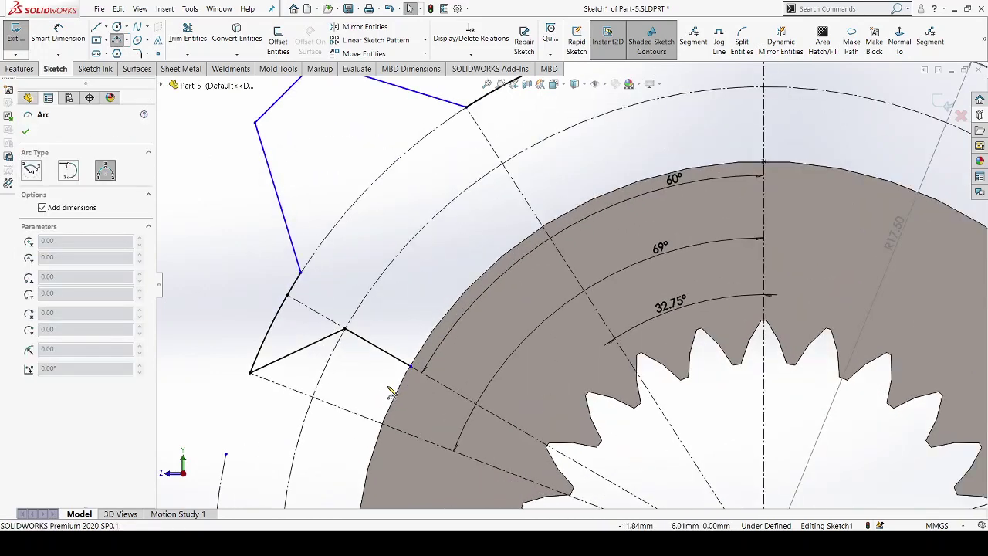
scroll(362, 401, down, 2)
scroll(444, 371, down, 2)
scroll(461, 360, down, 2)
scroll(476, 355, down, 2)
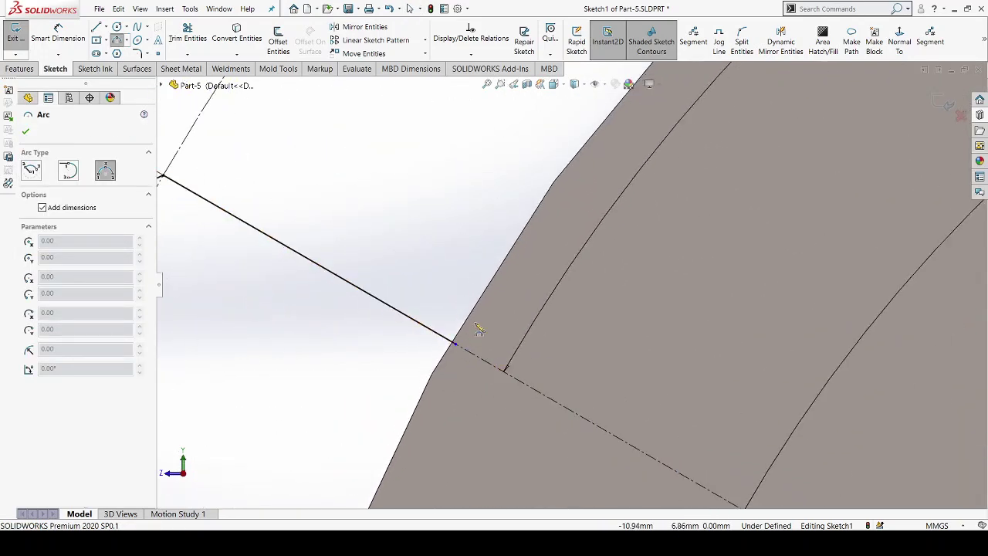
key(Escape)
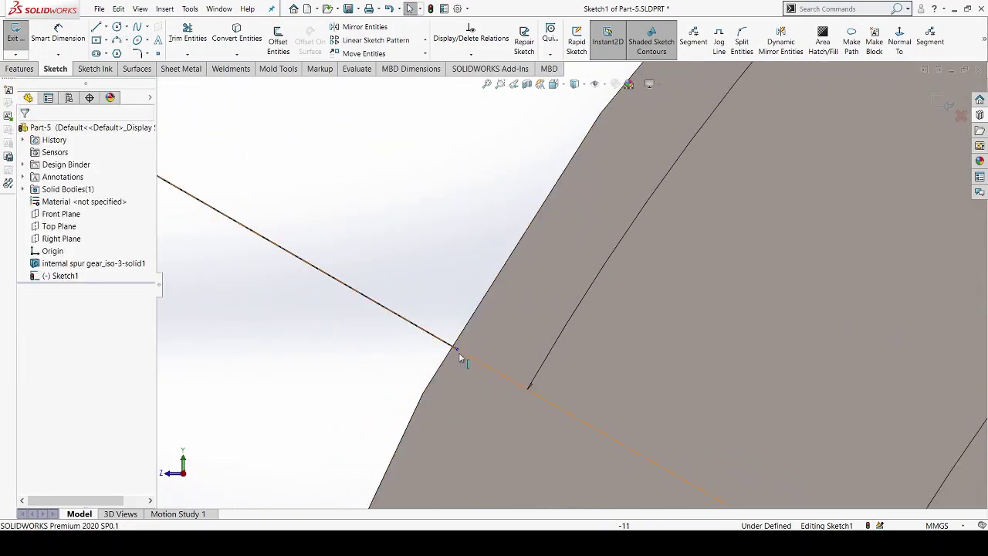
click(457, 348)
key(Escape)
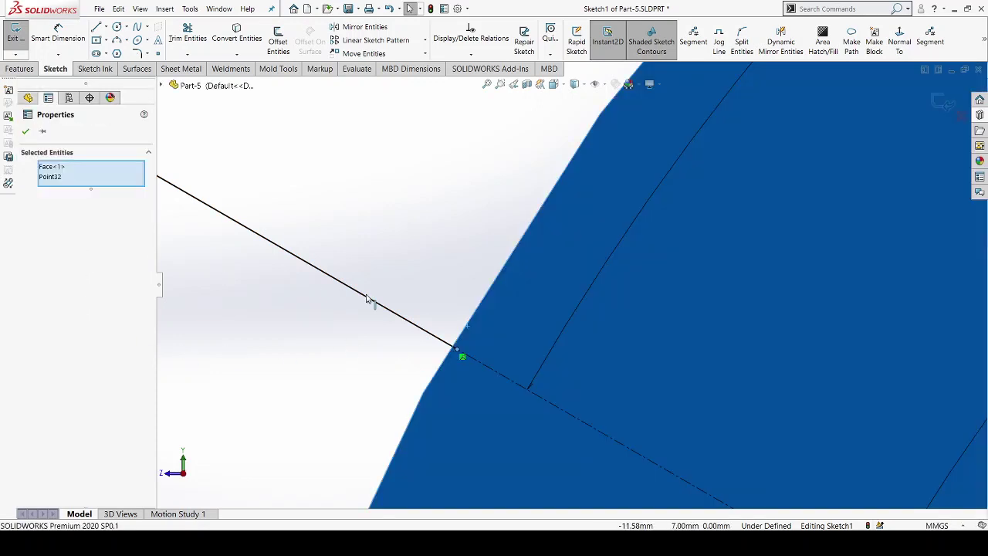
key(Escape)
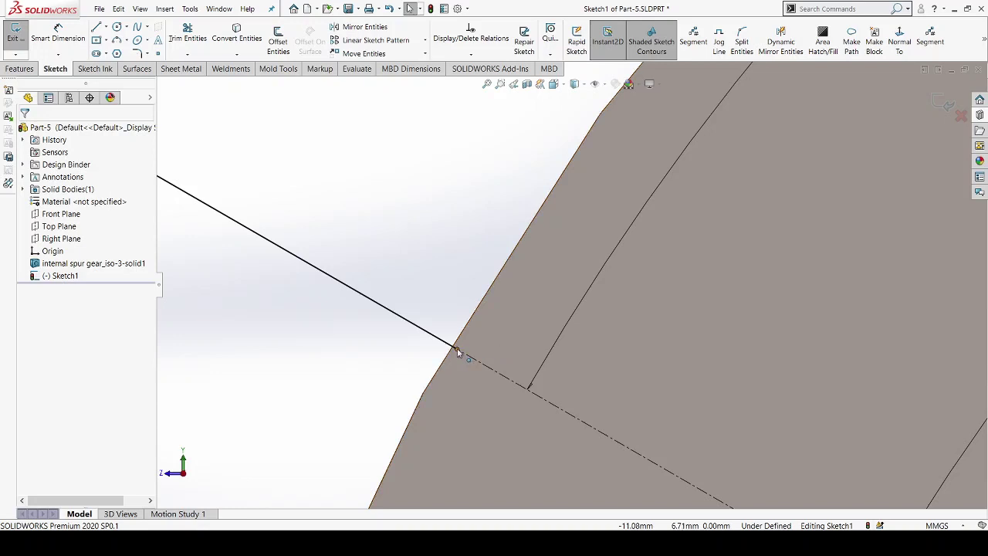
Select the tooth line's endpoint and the gear edge, and add a Coincident relation
click(457, 349)
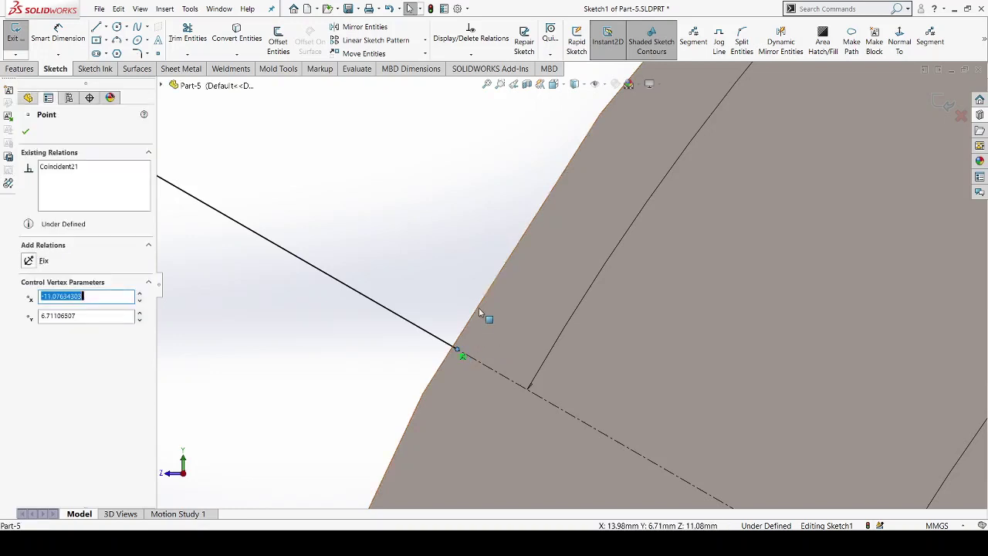
key(Escape)
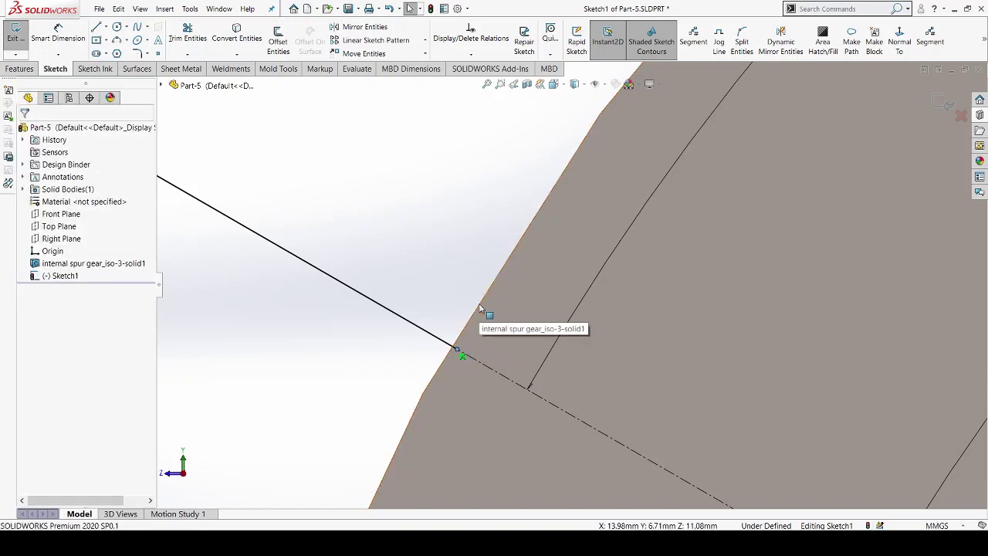
ctrl+click(494, 319)
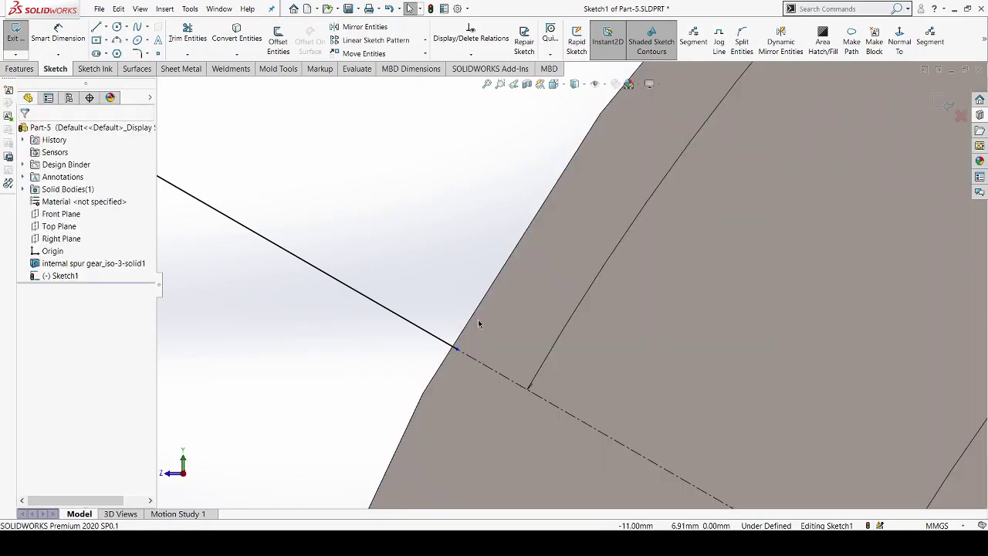
click(451, 290)
scroll(432, 321, up, 2)
scroll(417, 297, up, 3)
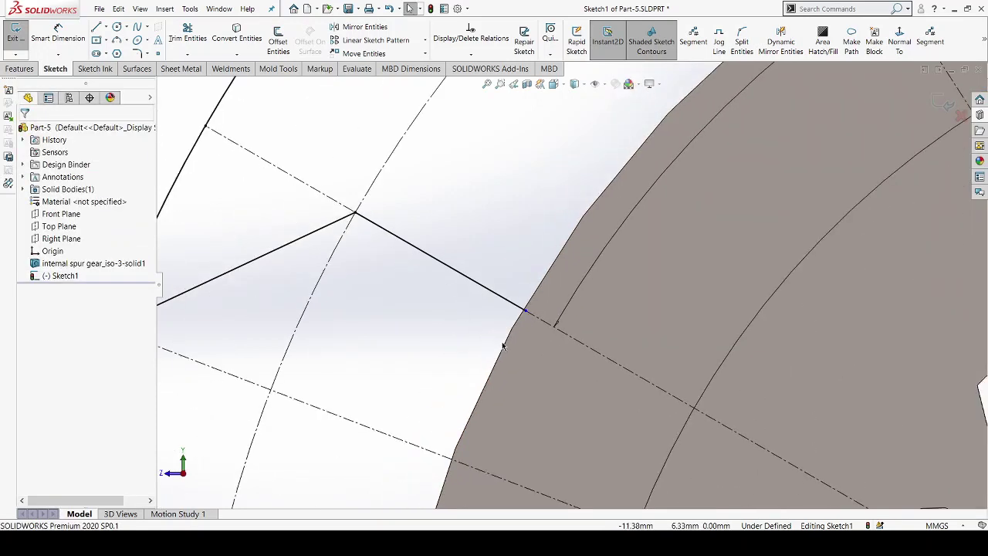
click(526, 312)
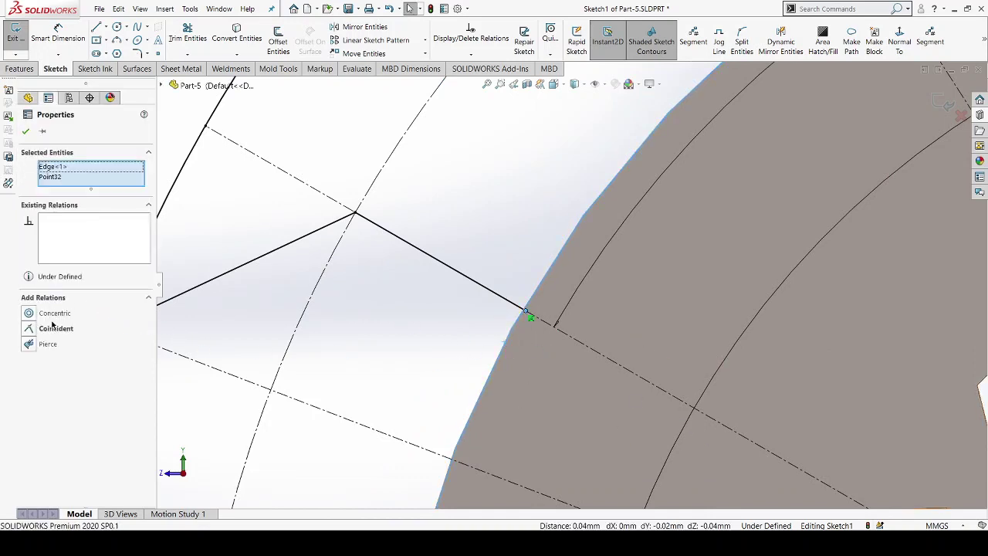
click(53, 328)
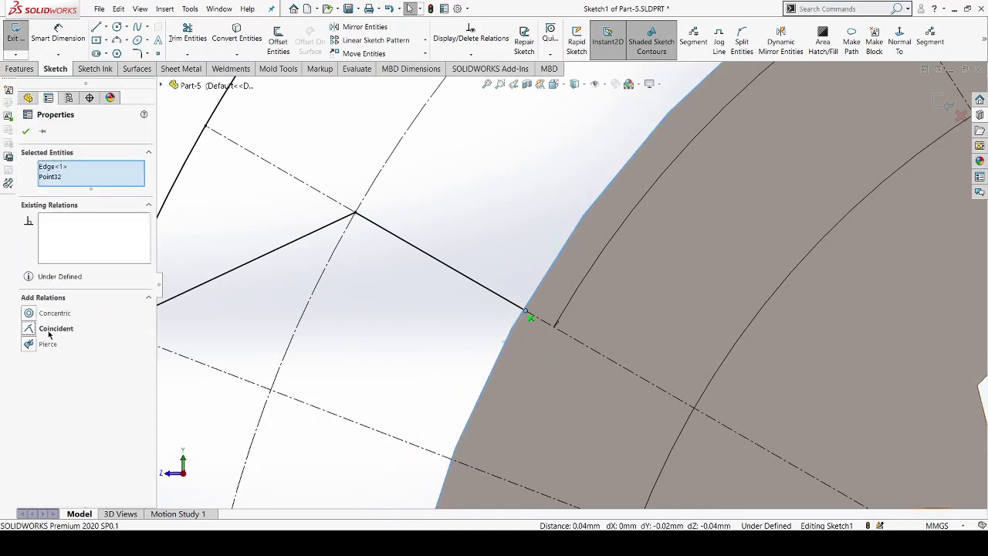
click(25, 132)
scroll(415, 346, down, 2)
scroll(413, 350, up, 3)
scroll(413, 350, up, 2)
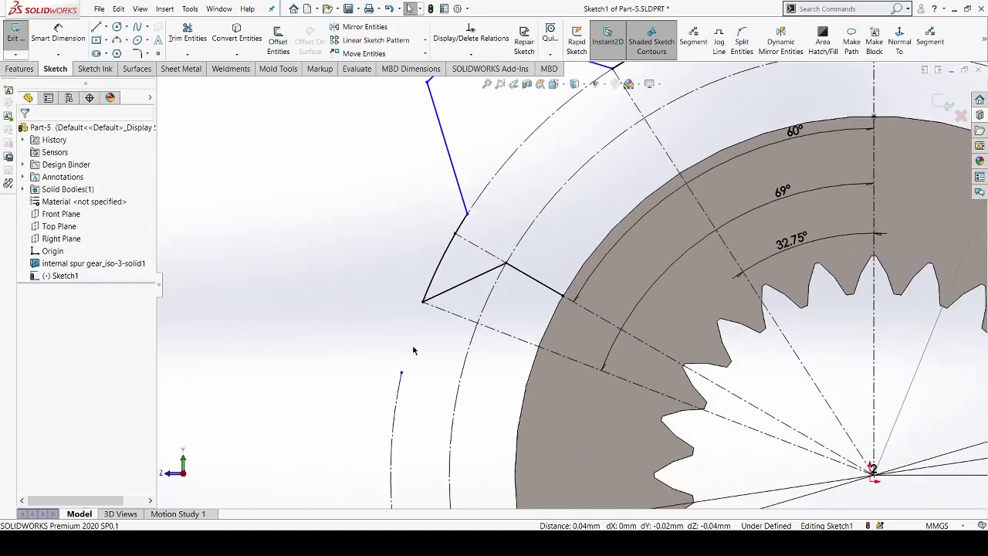
scroll(414, 346, up, 2)
scroll(631, 215, down, 2)
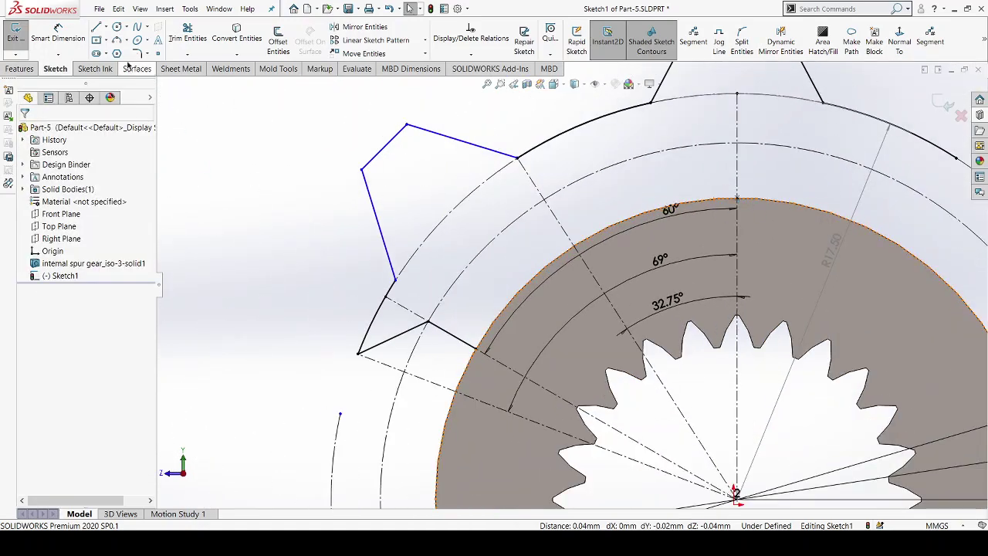
Draw an R13.00 three-point arc along the hub edge from the tooth line's endpoint
click(117, 40)
scroll(493, 336, down, 2)
scroll(500, 339, down, 1)
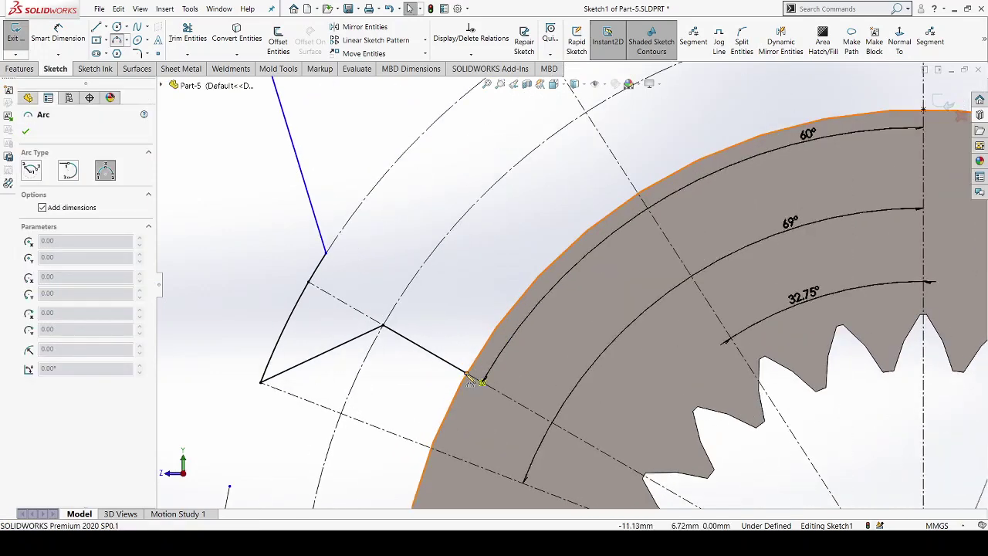
click(470, 364)
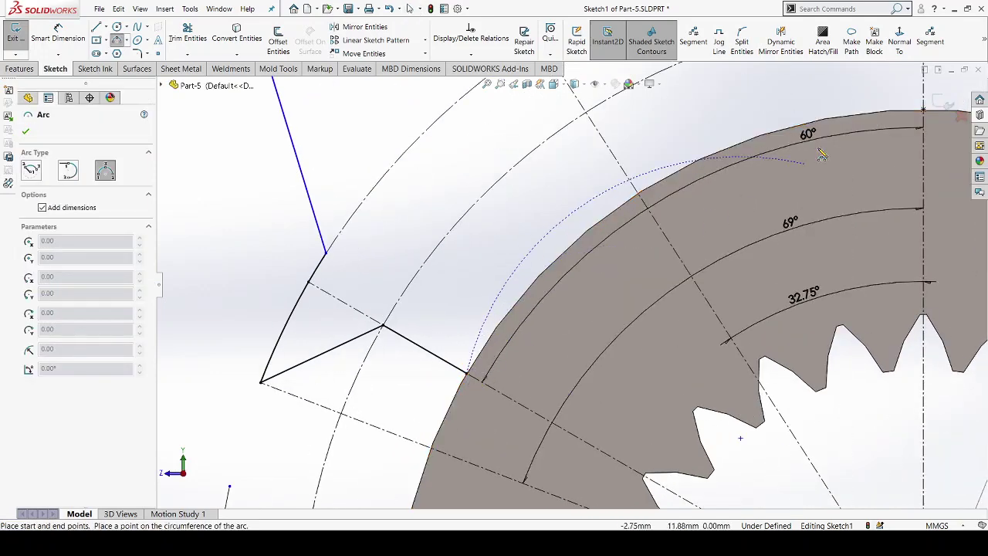
click(924, 110)
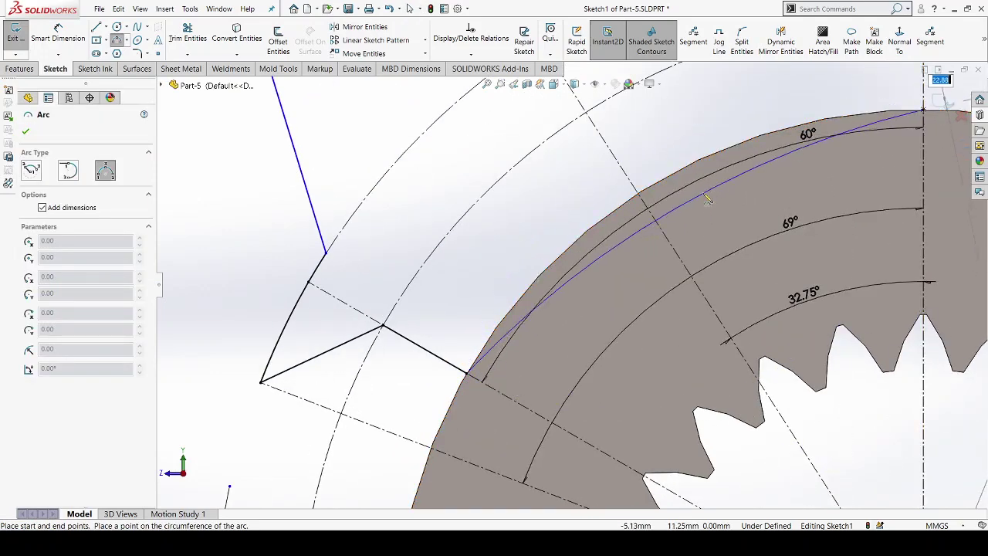
click(652, 196)
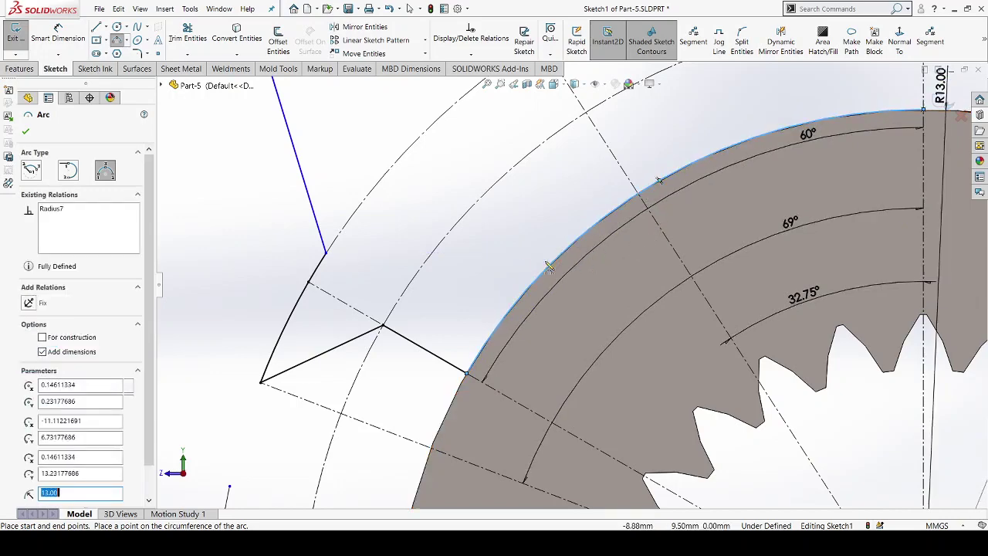
key(Escape)
scroll(443, 276, up, 3)
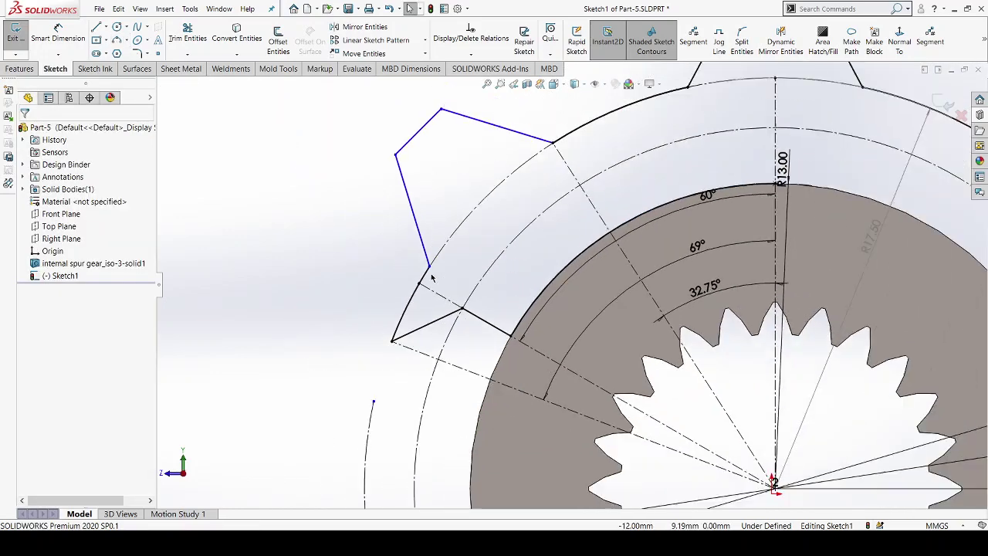
scroll(443, 275, up, 2)
scroll(746, 195, down, 2)
scroll(624, 259, up, 2)
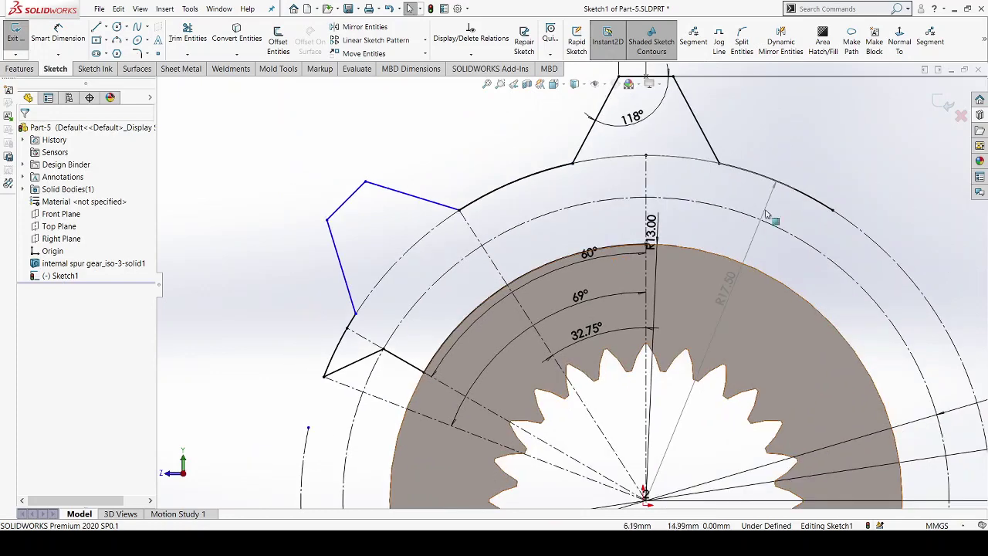
scroll(629, 251, up, 2)
scroll(637, 239, up, 2)
scroll(648, 227, up, 2)
scroll(672, 247, down, 2)
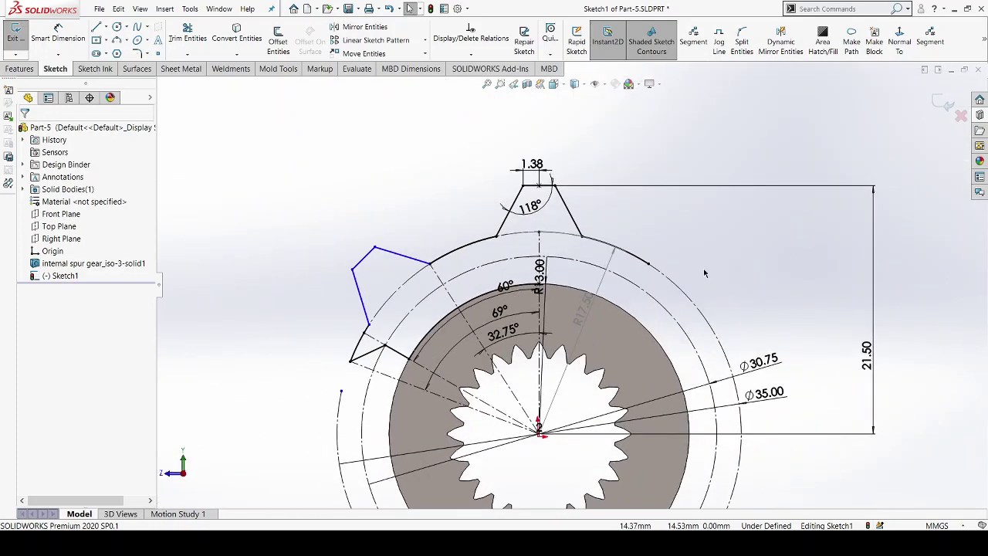
scroll(704, 273, down, 2)
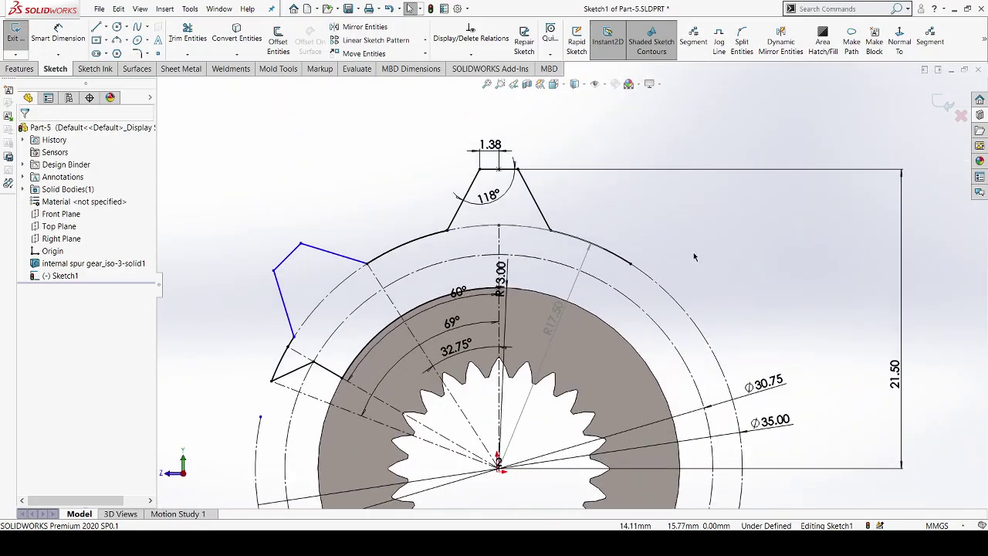
scroll(693, 252, up, 2)
Select the tooth lines and short arc to mirror, clearing a wrongly chosen mirror axis
click(384, 30)
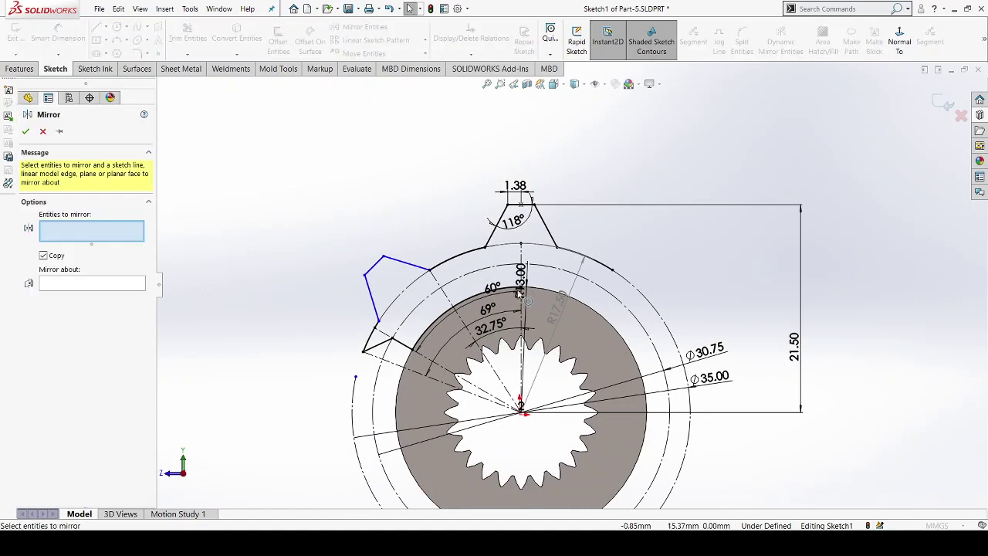
scroll(529, 342, down, 2)
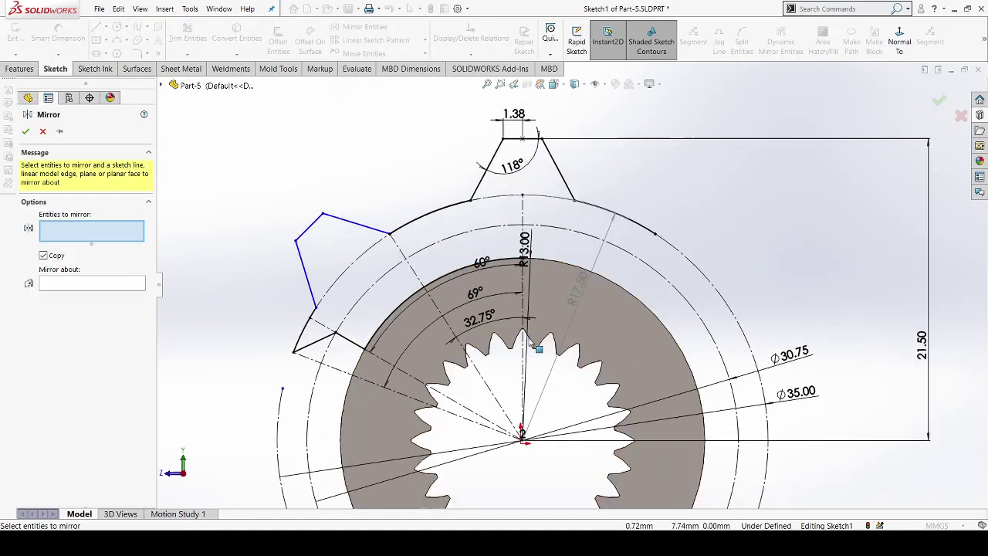
click(307, 332)
click(319, 340)
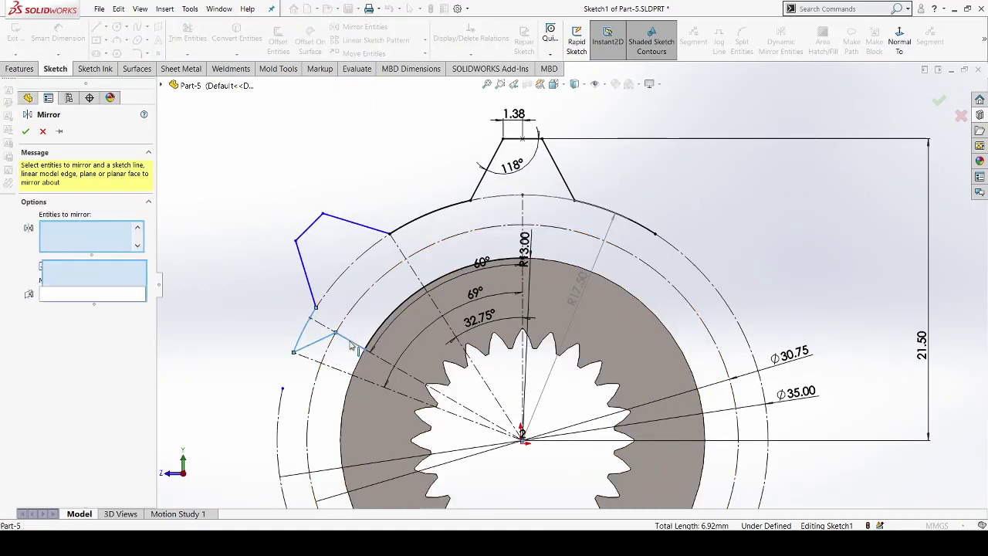
click(351, 344)
scroll(351, 345, up, 1)
scroll(239, 248, down, 1)
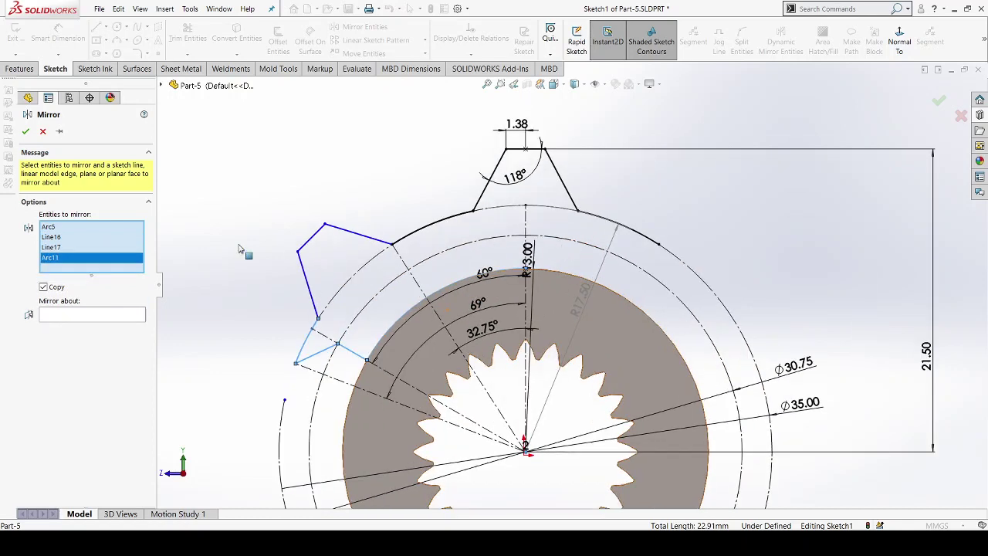
click(109, 314)
click(527, 247)
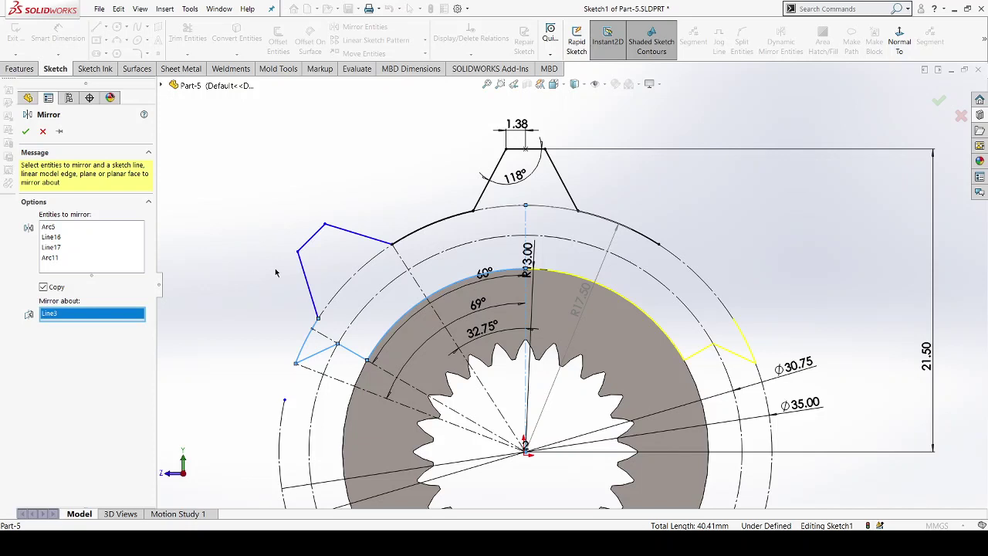
click(308, 268)
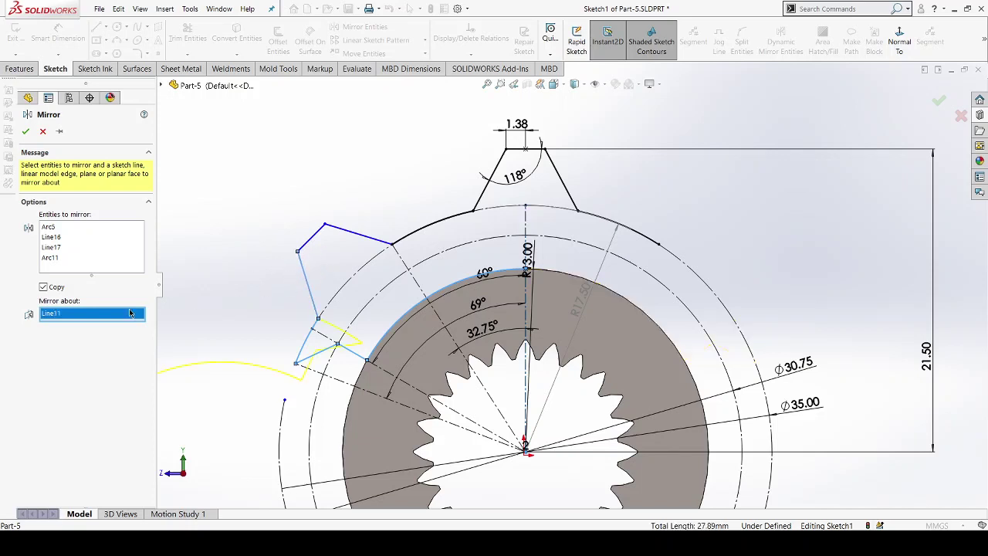
key(Delete)
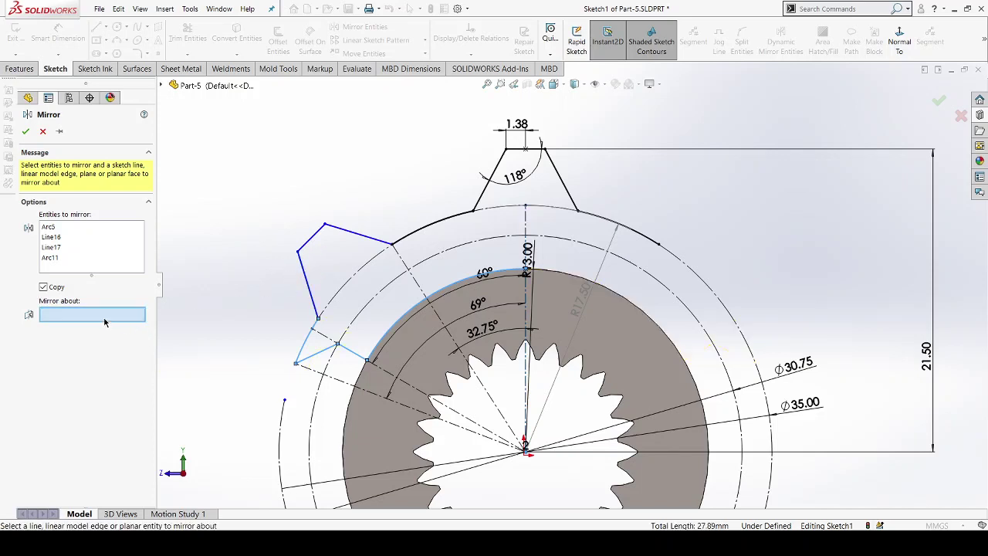
Add the remaining tooth edges and mirror them about vertical centerline Line3
click(87, 270)
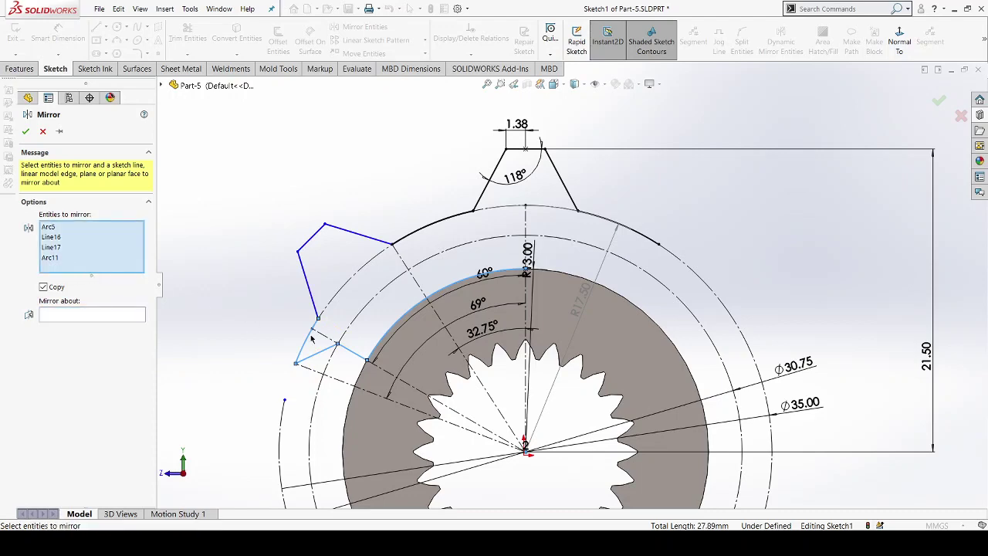
click(312, 297)
click(339, 228)
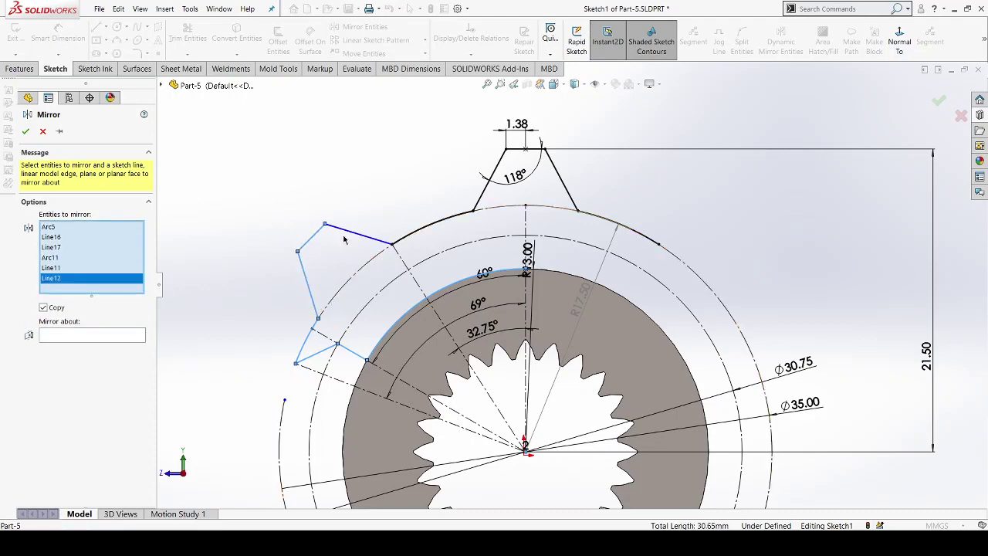
click(348, 238)
scroll(430, 237, down, 1)
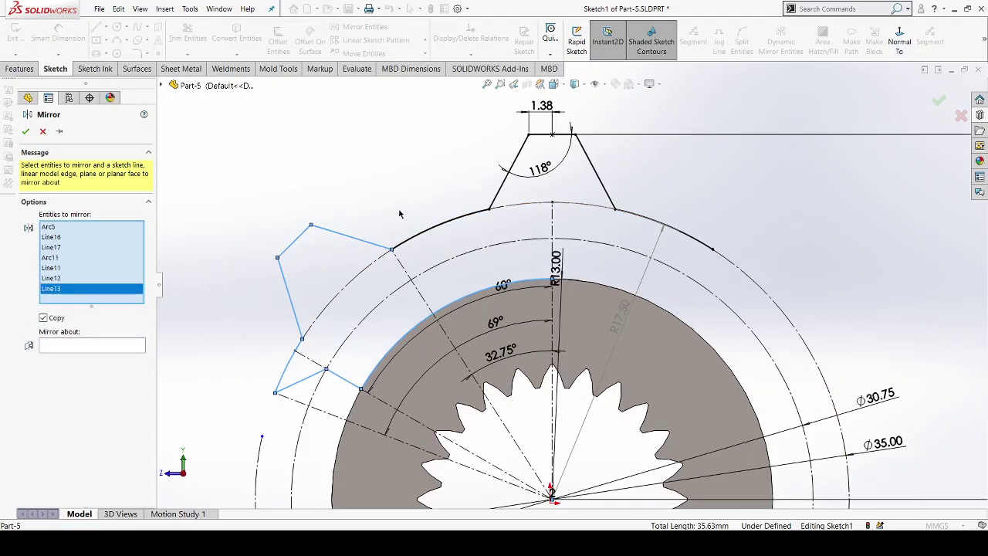
scroll(399, 214, up, 2)
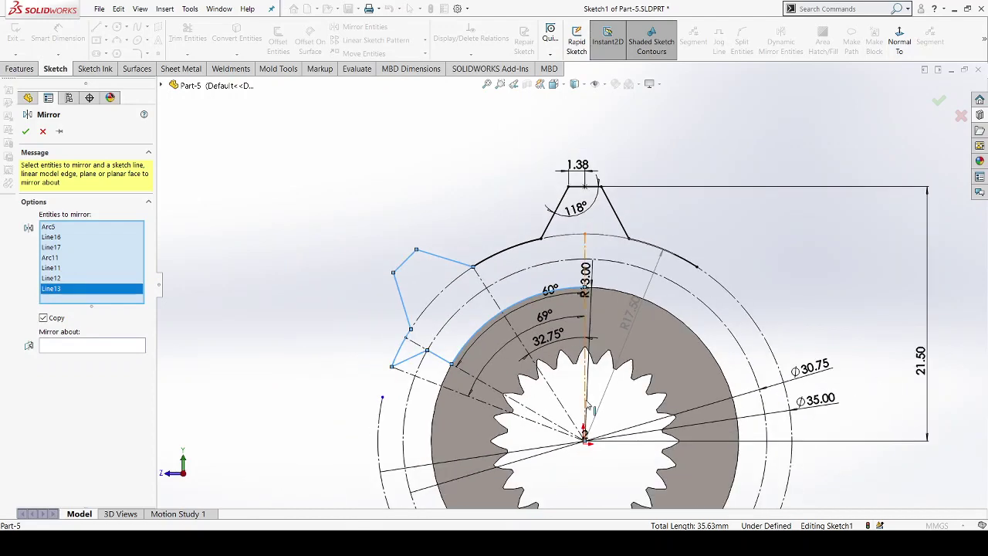
scroll(587, 404, down, 1)
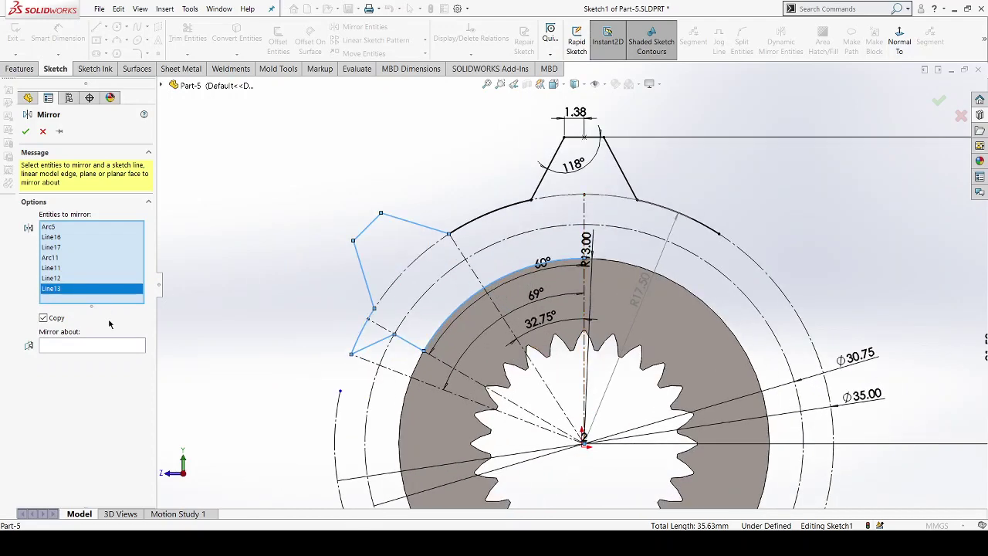
click(108, 345)
click(585, 210)
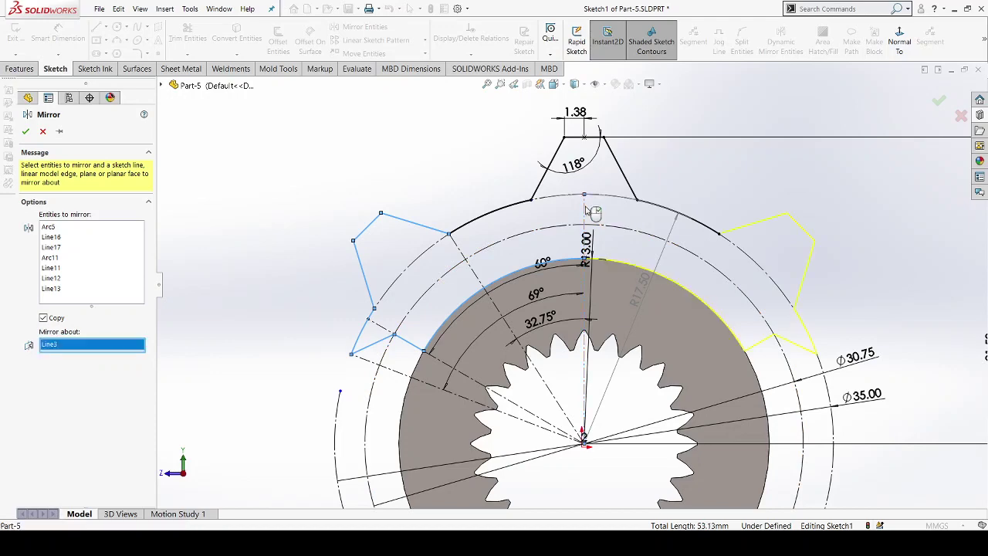
click(26, 132)
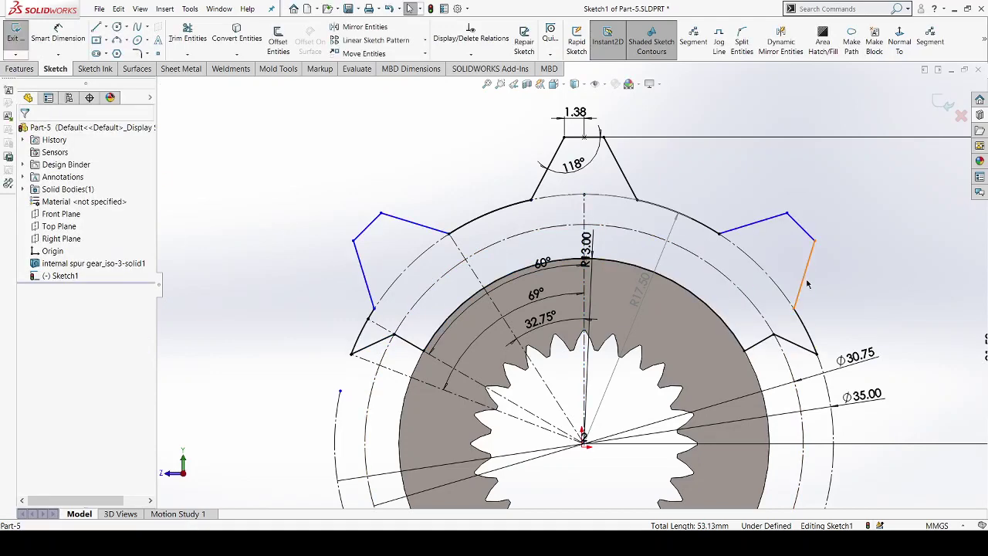
Make the mirrored line's endpoint coincident with the adjoining tooth line so the sketch is fully defined
scroll(772, 238, down, 2)
scroll(699, 238, down, 2)
scroll(693, 236, down, 2)
scroll(638, 267, down, 2)
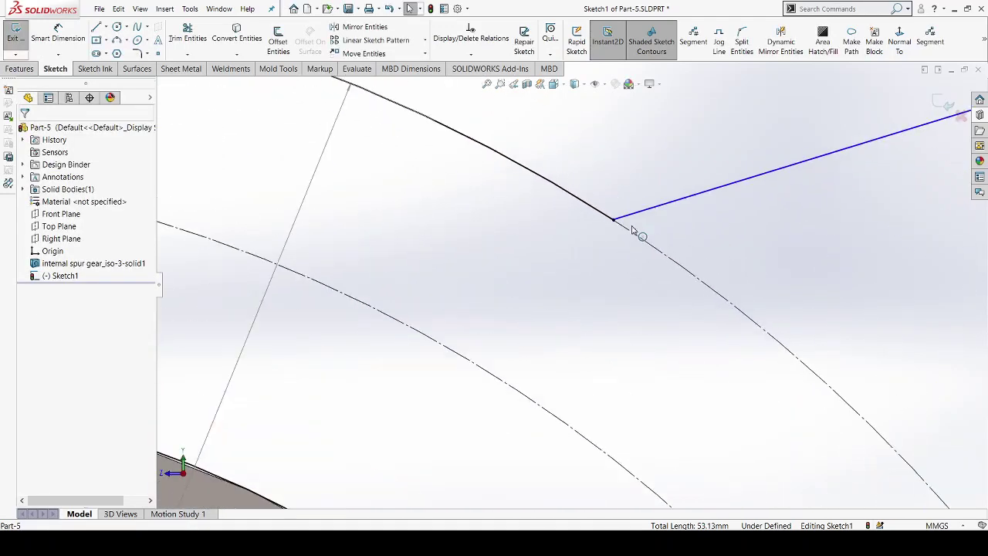
scroll(624, 216, down, 1)
scroll(591, 231, down, 1)
scroll(575, 259, down, 1)
scroll(578, 258, down, 1)
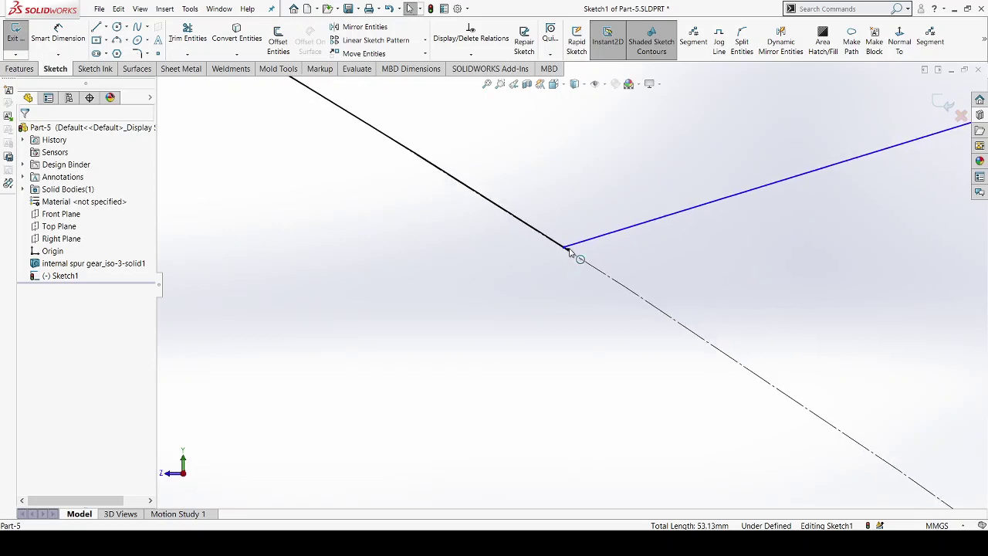
scroll(587, 259, down, 2)
scroll(595, 260, down, 1)
scroll(595, 260, down, 1)
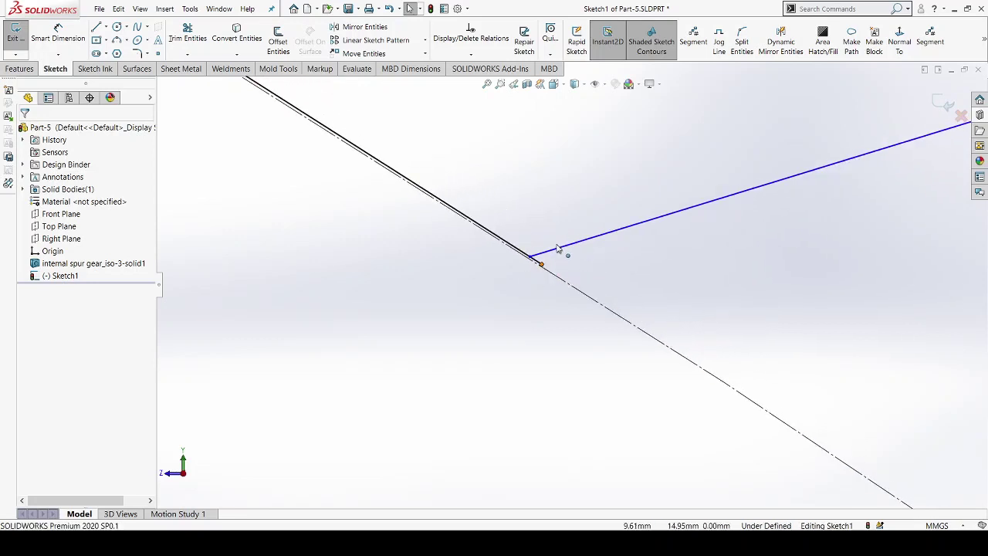
click(534, 257)
ctrl+click(566, 248)
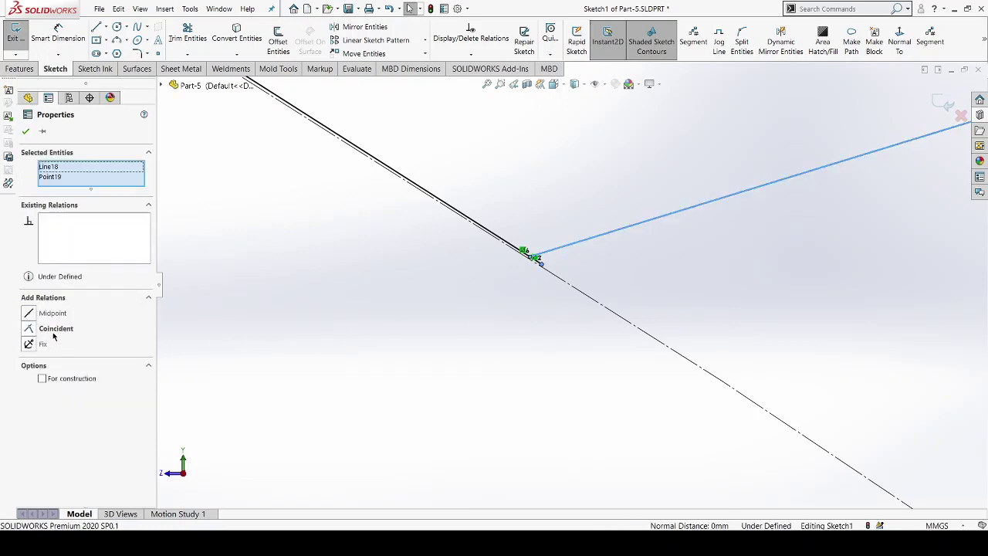
click(54, 332)
click(27, 133)
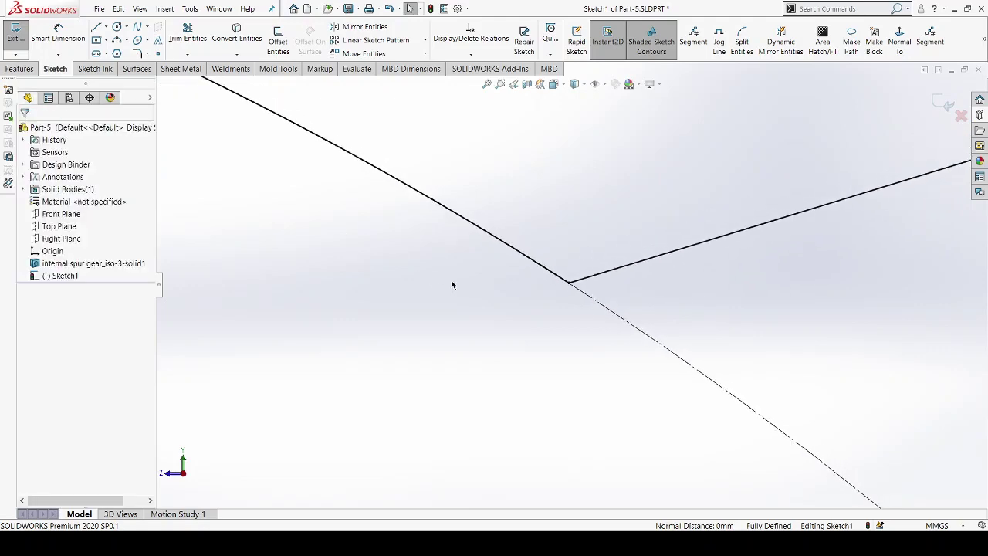
scroll(455, 279, up, 2)
scroll(457, 278, up, 2)
scroll(459, 283, up, 2)
scroll(458, 283, up, 2)
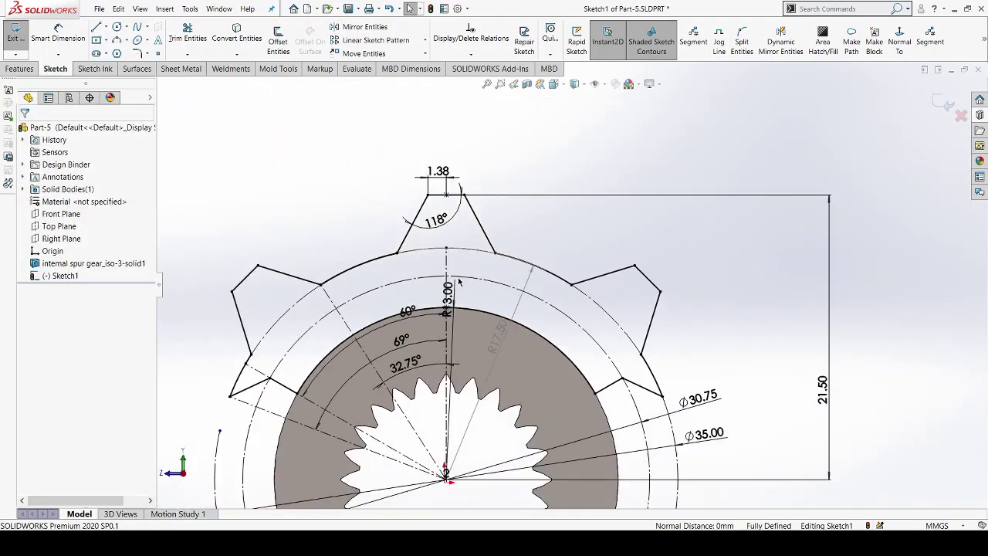
scroll(459, 283, up, 2)
Turn to an angled 3D view and launch Extruded Boss/Base on the finished tooth sketch
ctrl+middle_drag(558, 339, 556, 271)
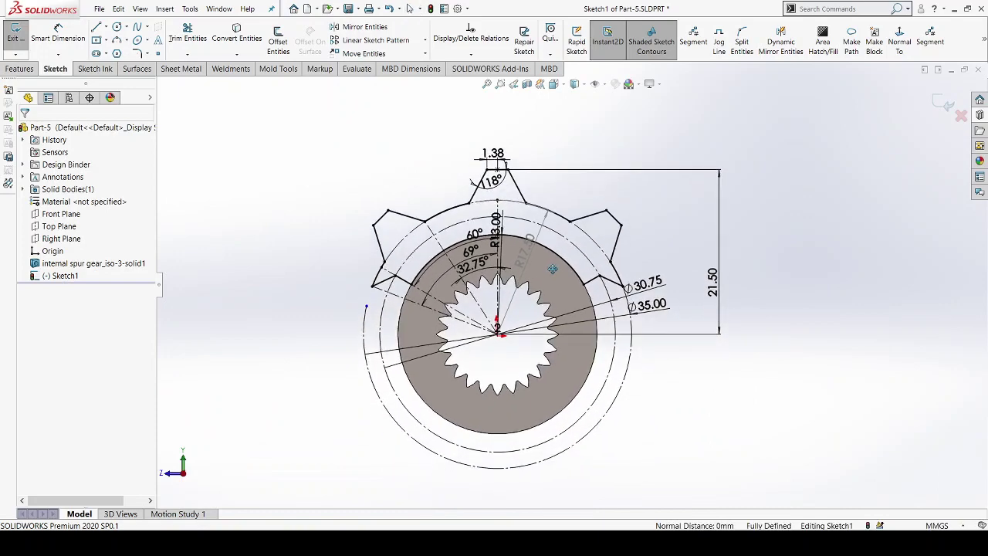
scroll(520, 261, down, 2)
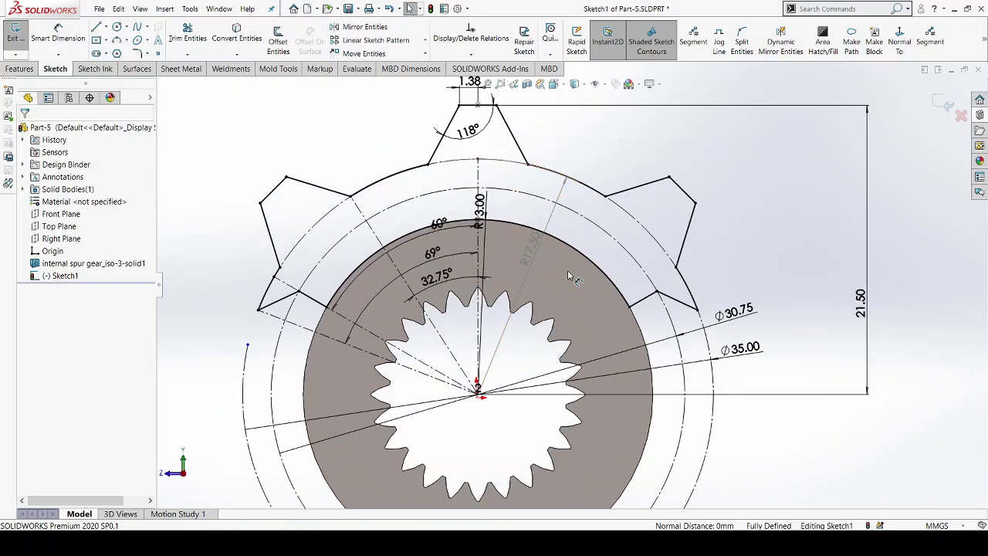
scroll(573, 276, up, 2)
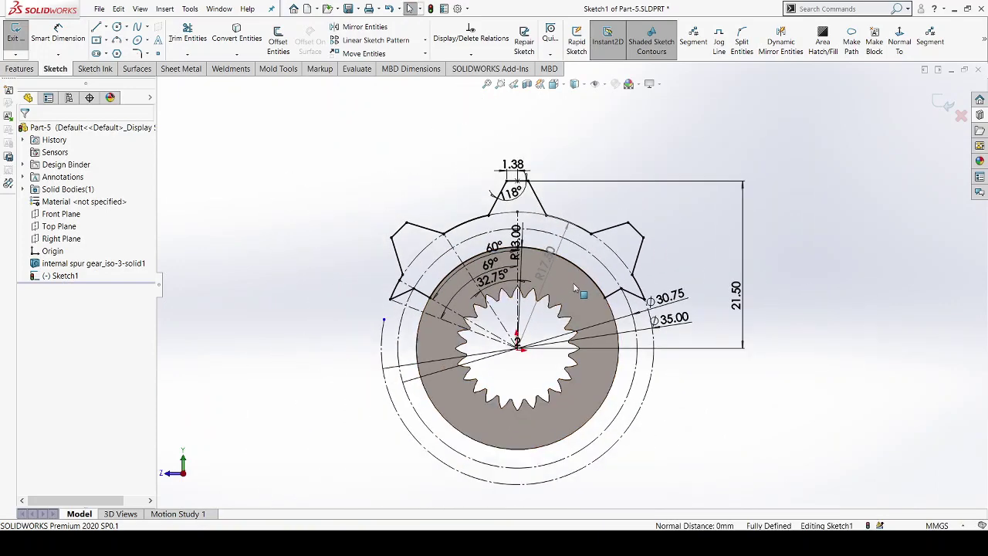
mouse_move(573, 282)
middle_down()
mouse_move(620, 337)
mouse_move(596, 332)
middle_up()
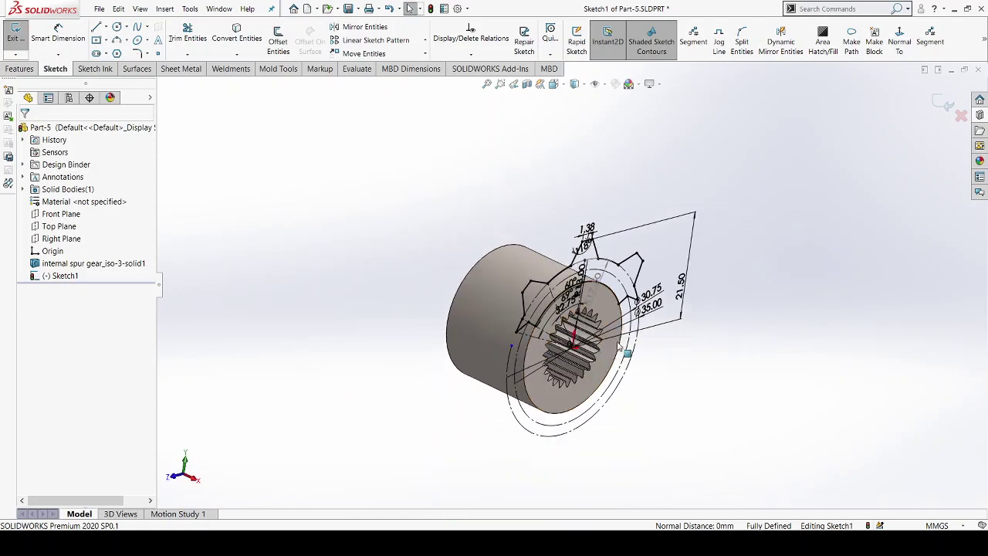
click(19, 69)
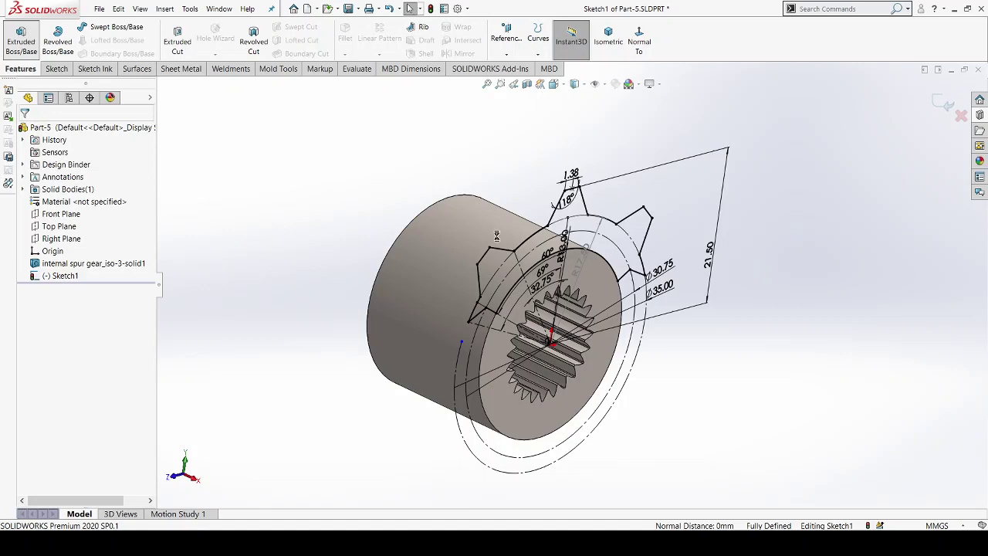
click(21, 39)
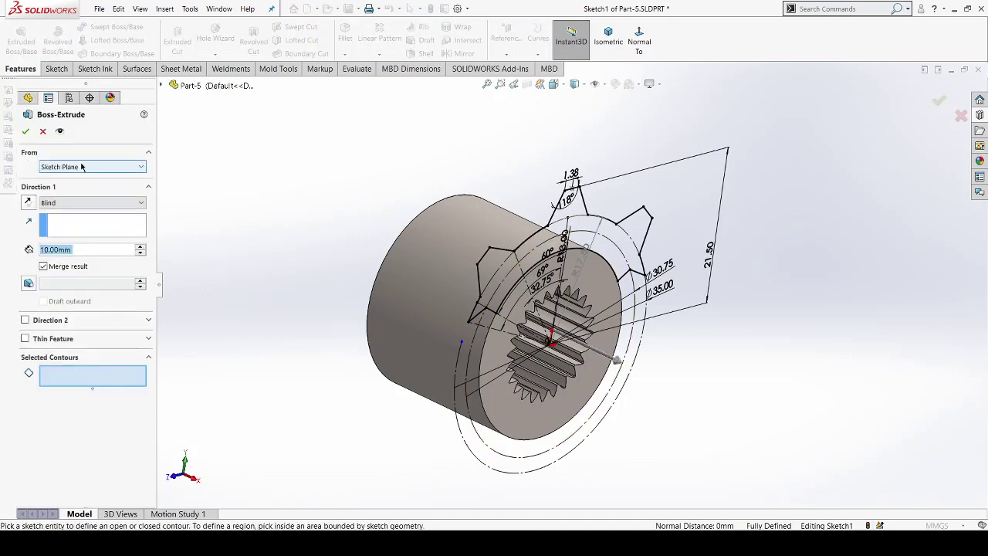
Start the extrusion from a 9 mm offset and set a 7 mm blind depth
click(81, 166)
click(92, 204)
text(5)
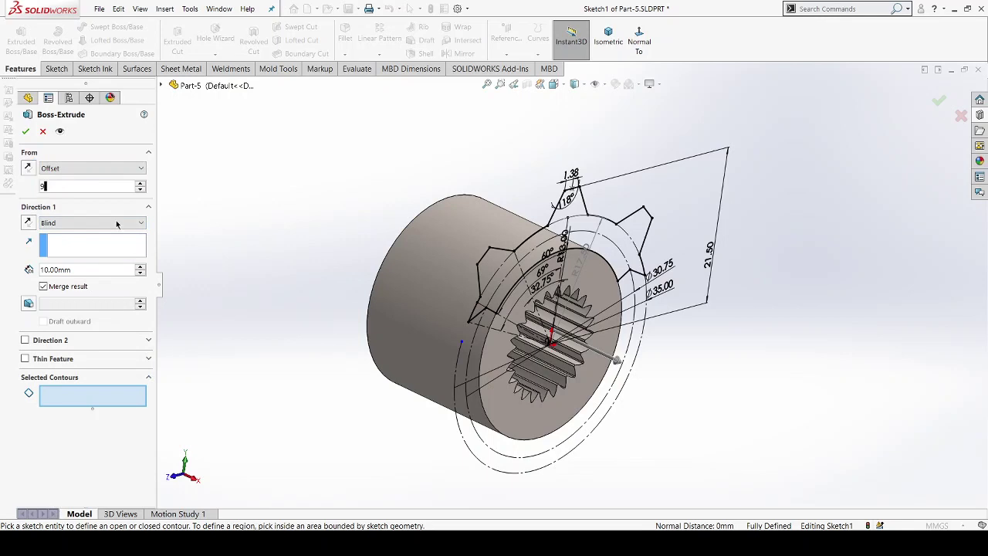
key(Return)
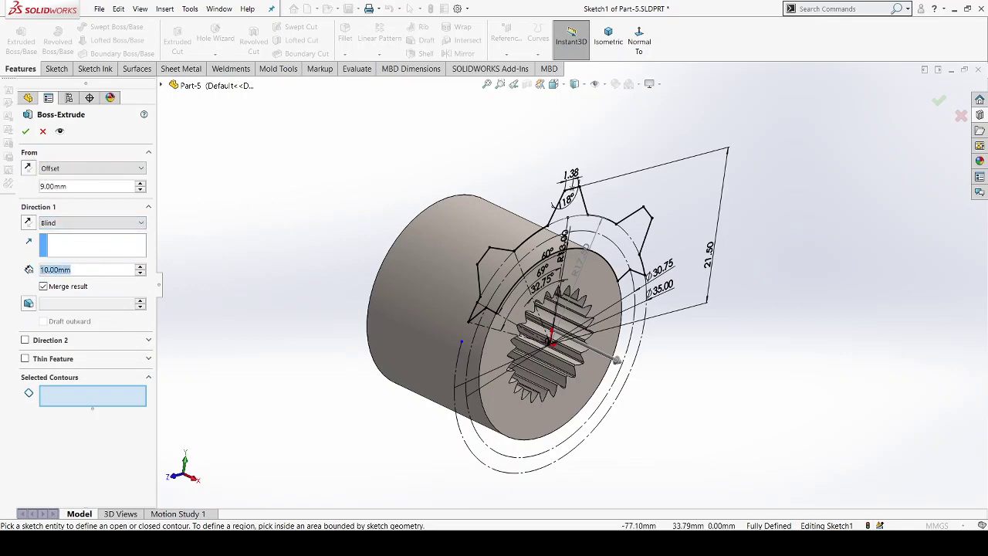
text(7)
key(Return)
Extrude the gear-tooth region Sketch1-Region<1>, with directions reversed so the teeth merge over the hub
scroll(474, 263, down, 2)
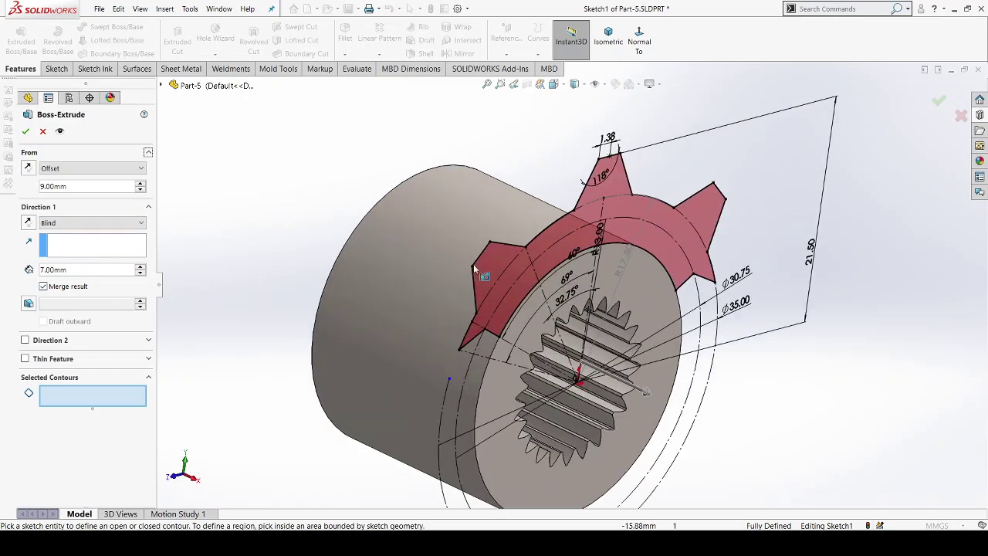
click(484, 295)
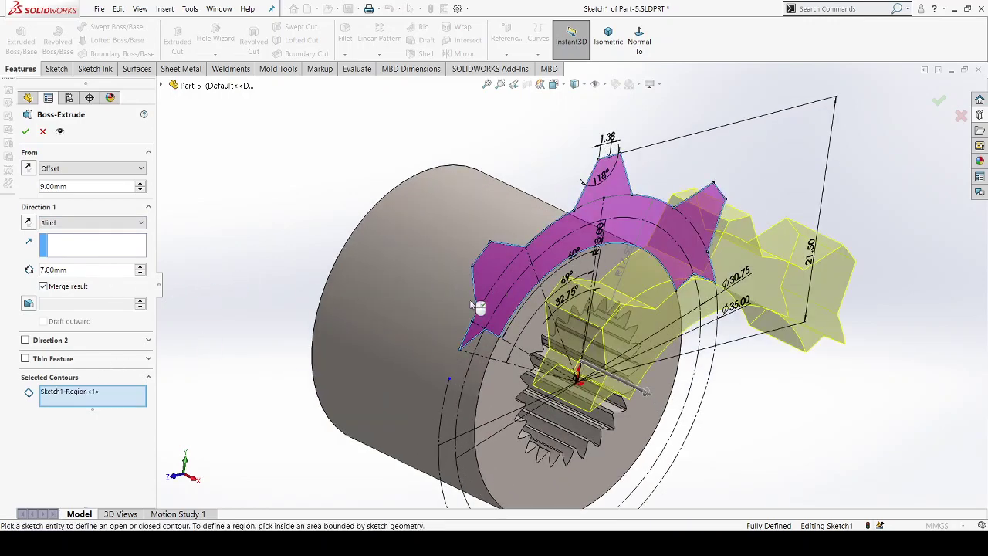
click(28, 223)
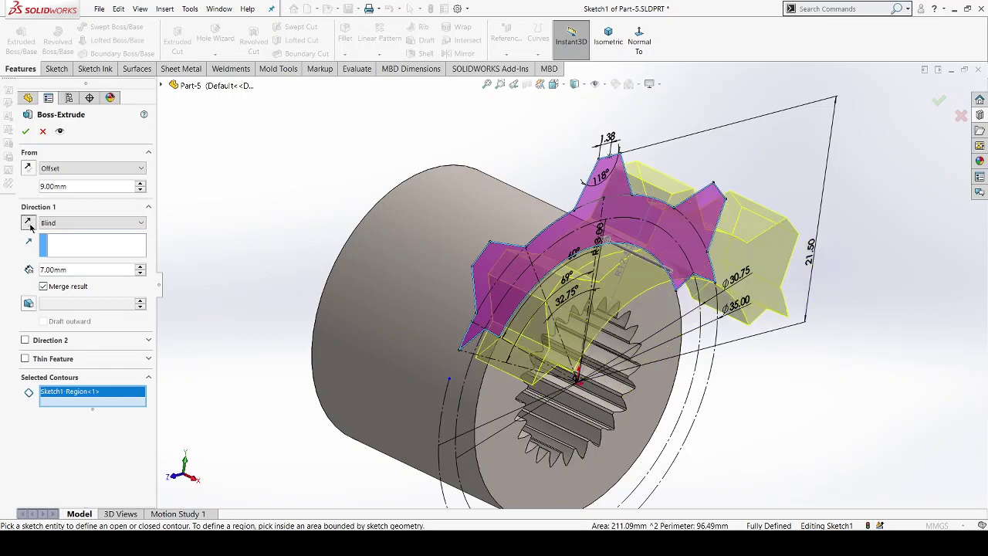
click(29, 169)
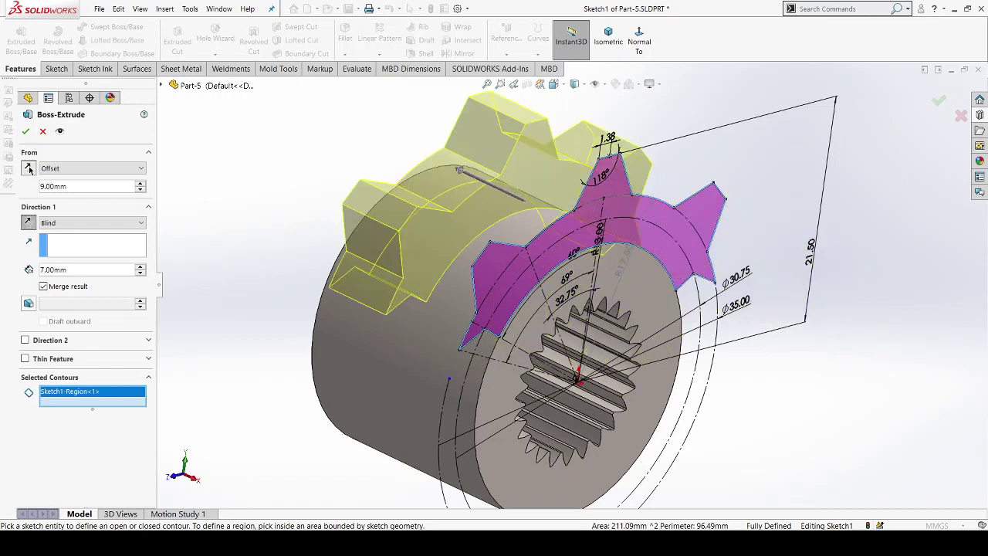
click(29, 223)
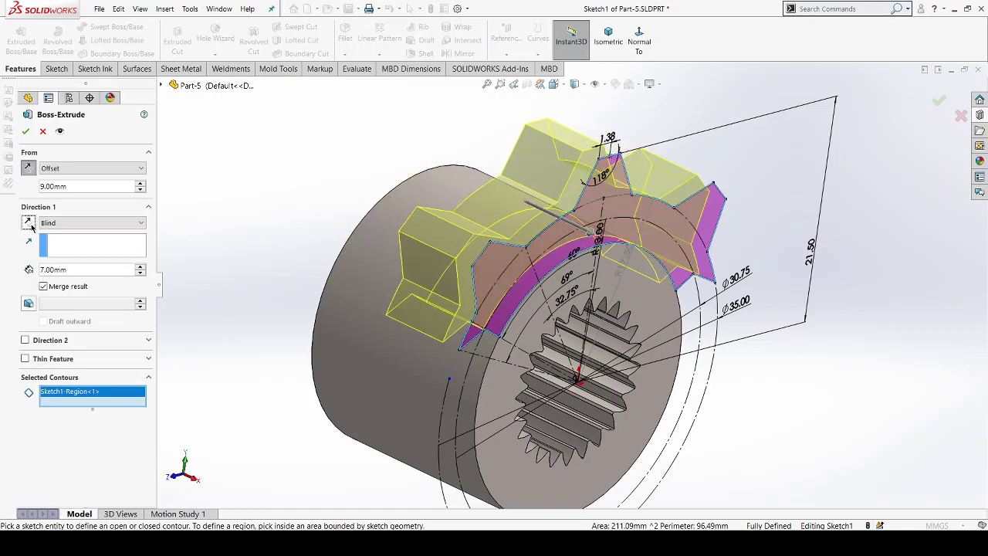
mouse_move(329, 241)
middle_down()
mouse_move(394, 246)
mouse_move(429, 166)
mouse_move(414, 213)
mouse_move(104, 275)
middle_up()
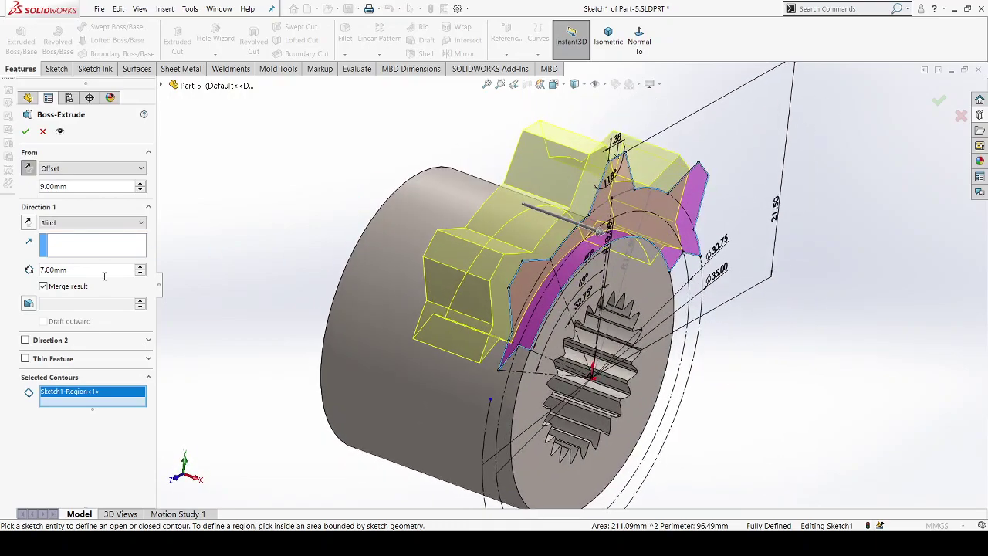
click(25, 132)
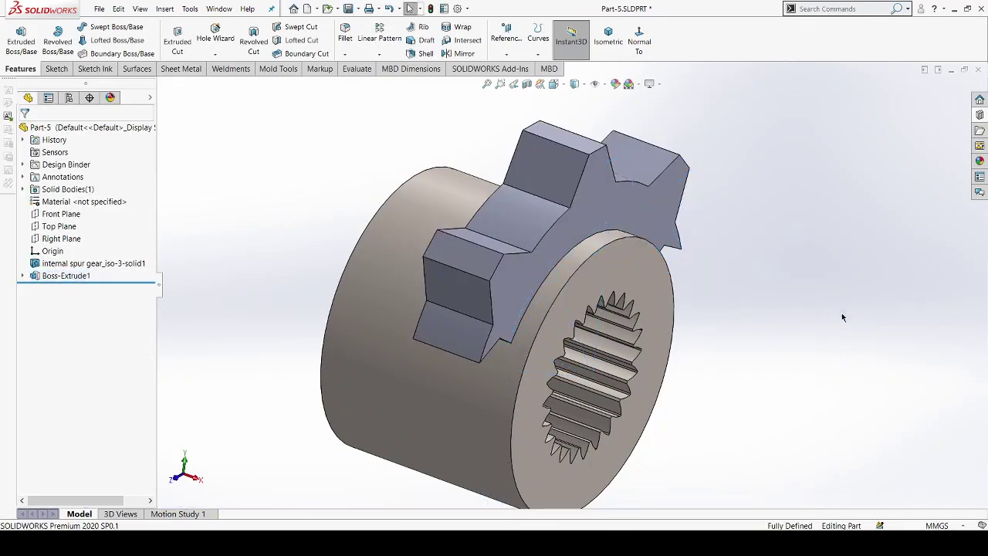
mouse_move(842, 318)
middle_down()
mouse_move(862, 312)
mouse_move(811, 347)
mouse_move(845, 242)
mouse_move(787, 371)
mouse_move(824, 358)
mouse_move(679, 322)
mouse_move(666, 349)
mouse_move(635, 304)
mouse_move(664, 347)
mouse_move(761, 314)
middle_up()
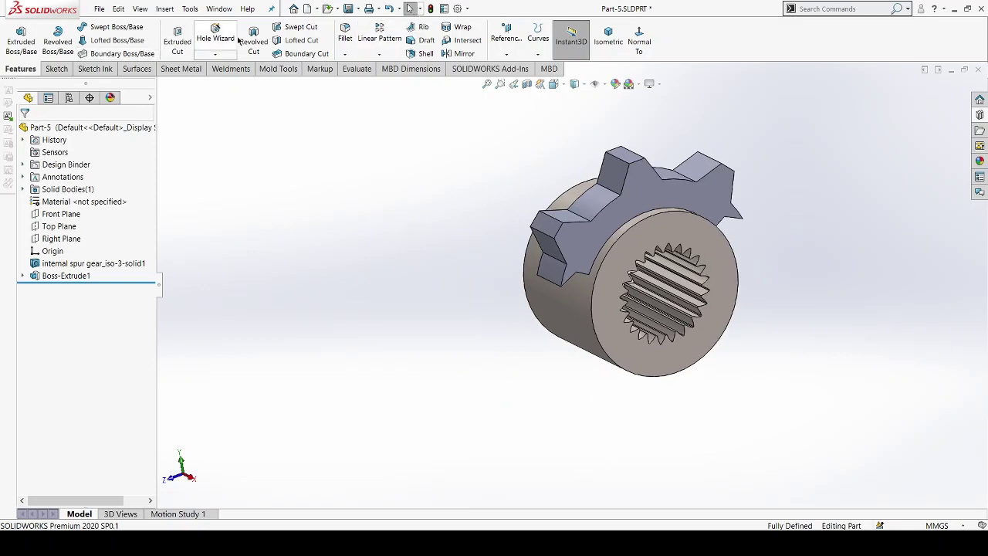
click(379, 53)
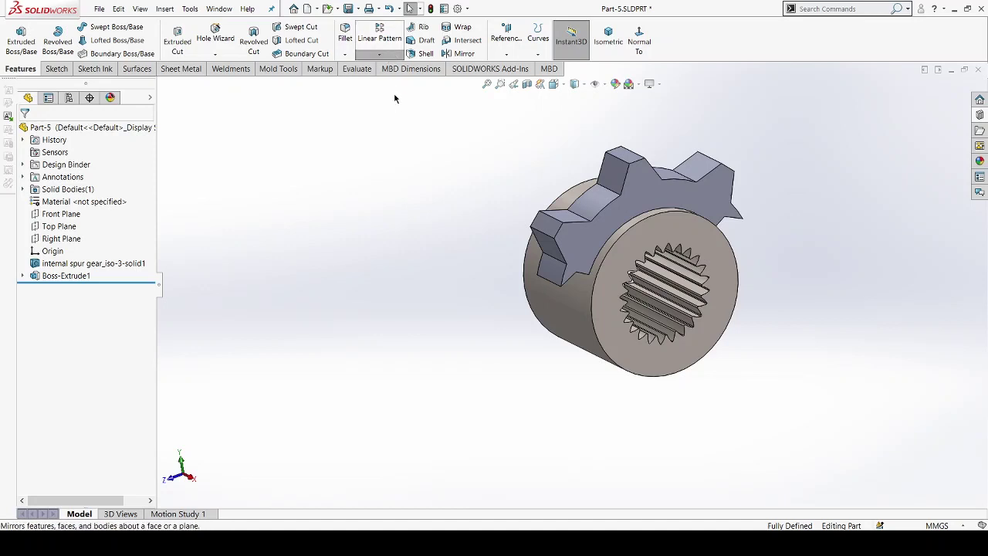
click(396, 97)
scroll(600, 199, down, 2)
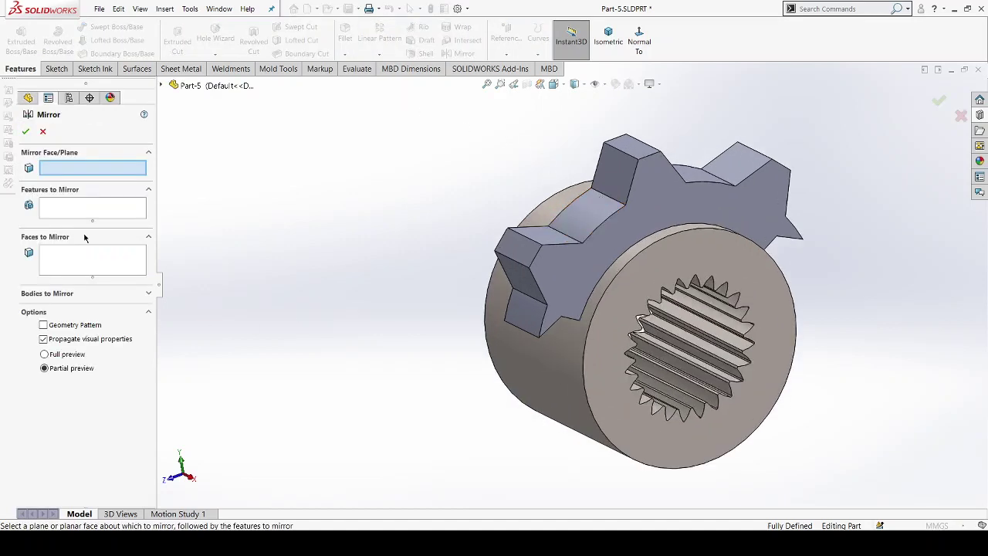
key(z)
key(z)
key(z)
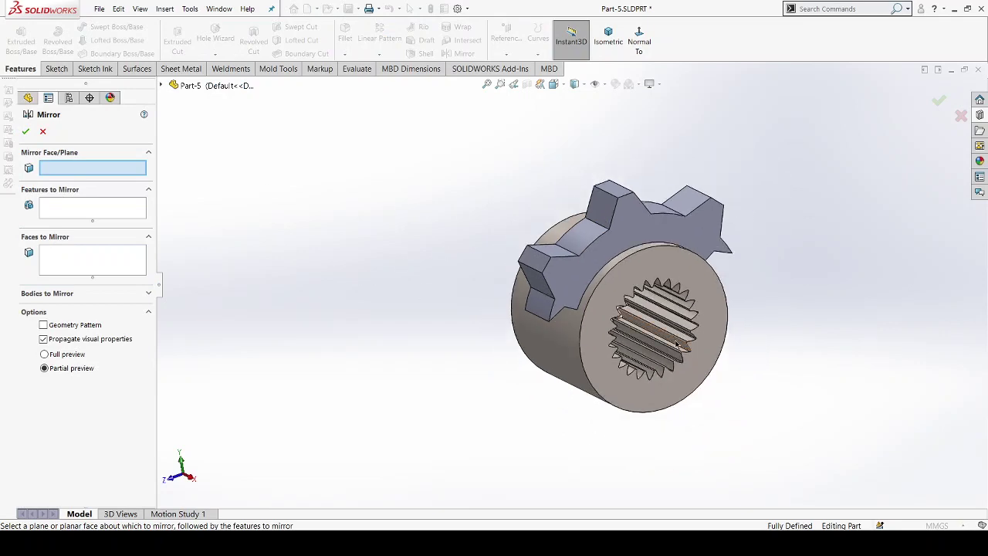
click(42, 131)
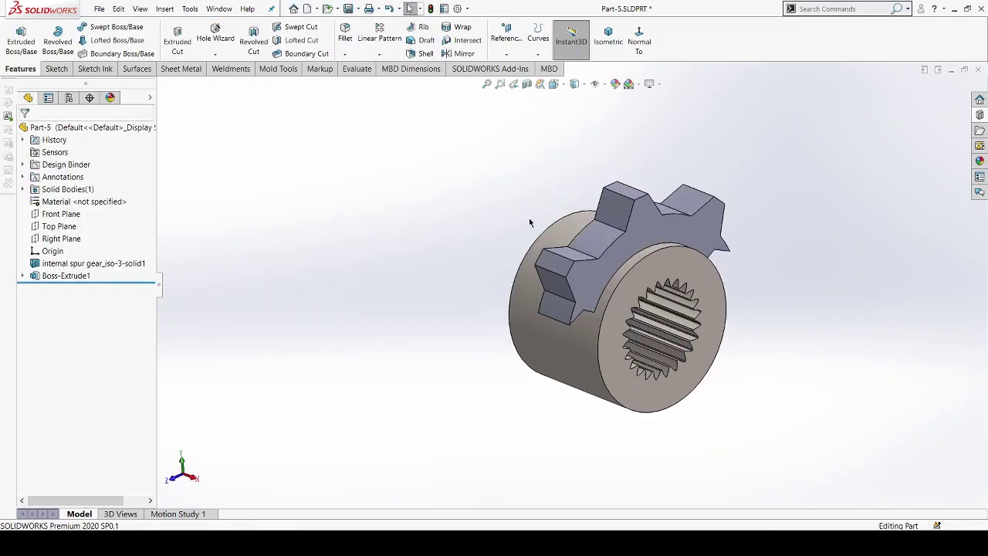
Open a new sketch on the hub's front face and view it Normal To
click(652, 257)
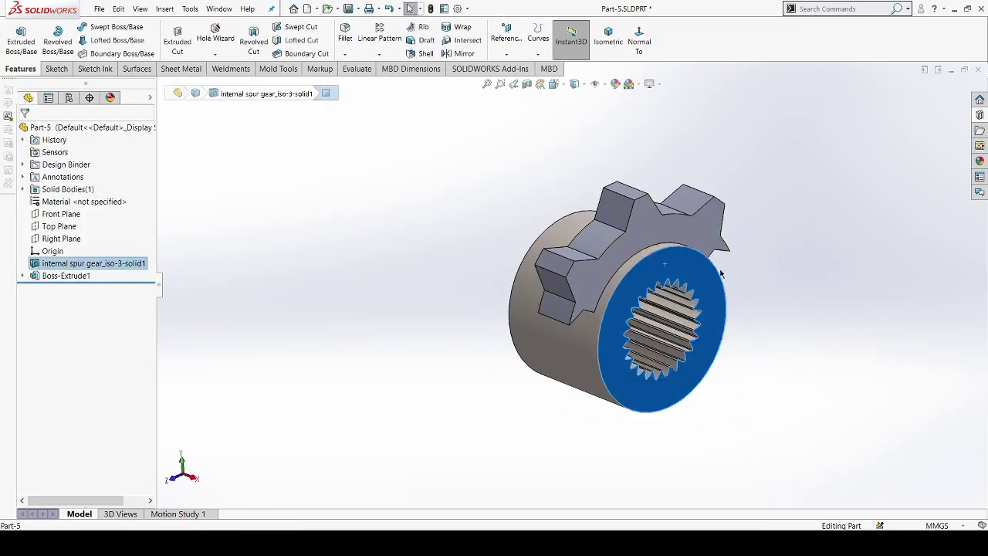
click(740, 231)
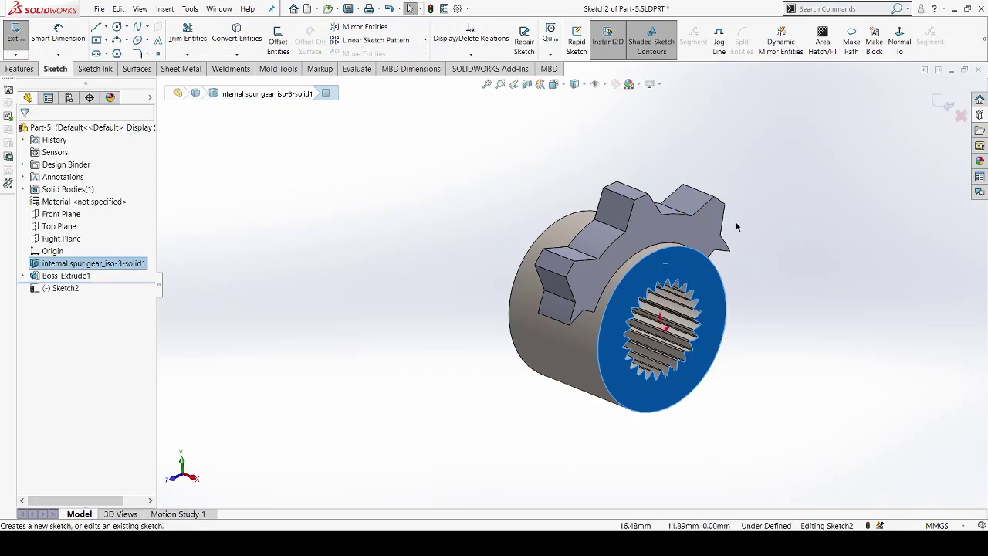
click(745, 301)
scroll(744, 301, down, 3)
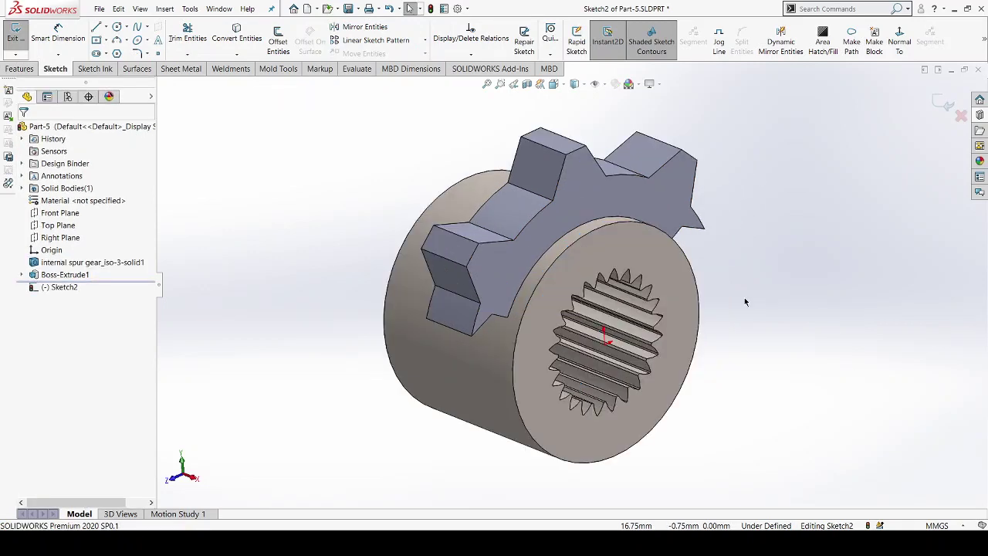
click(898, 39)
scroll(533, 328, down, 2)
scroll(540, 309, down, 3)
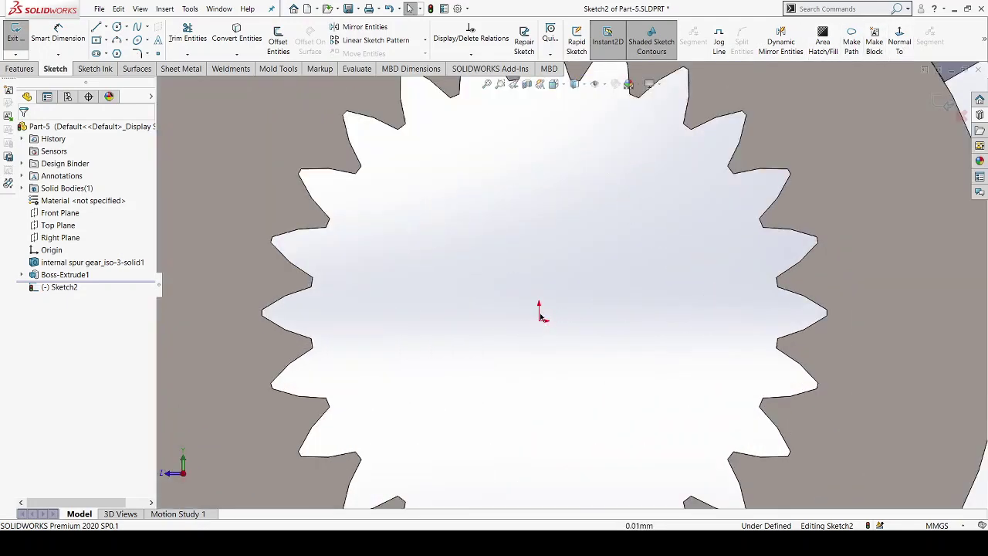
scroll(542, 317, up, 1)
Place a sketch point at the gear's centre
click(158, 53)
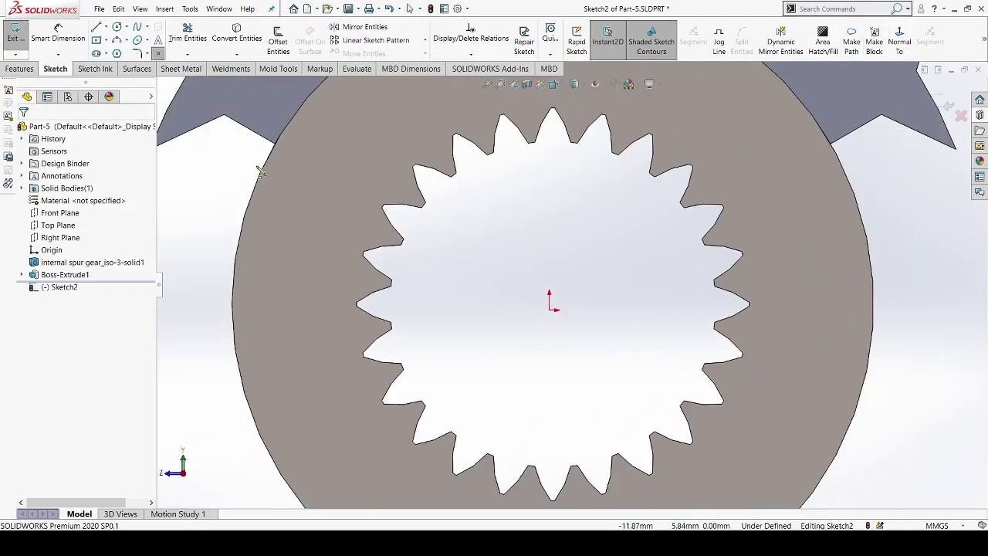
click(553, 306)
scroll(584, 307, down, 2)
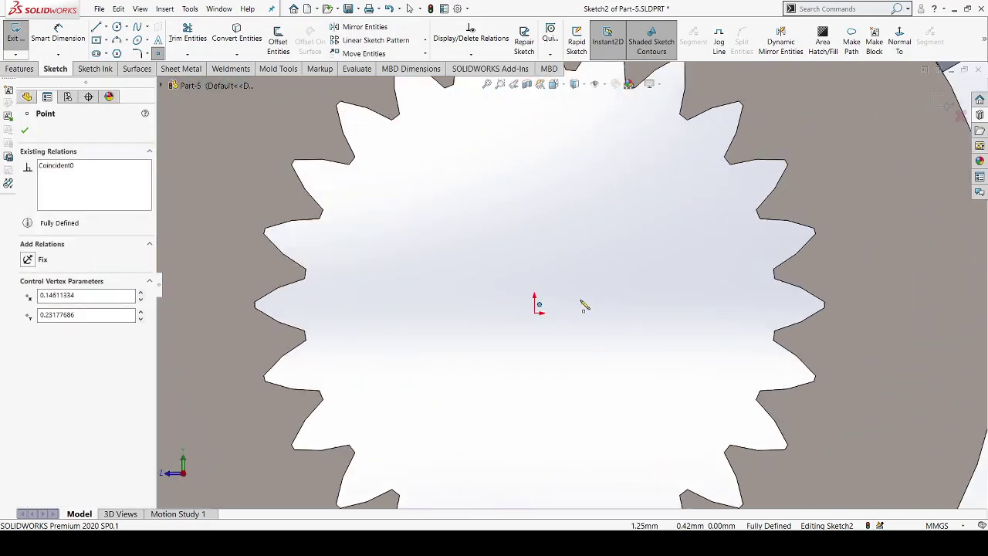
scroll(583, 306, up, 1)
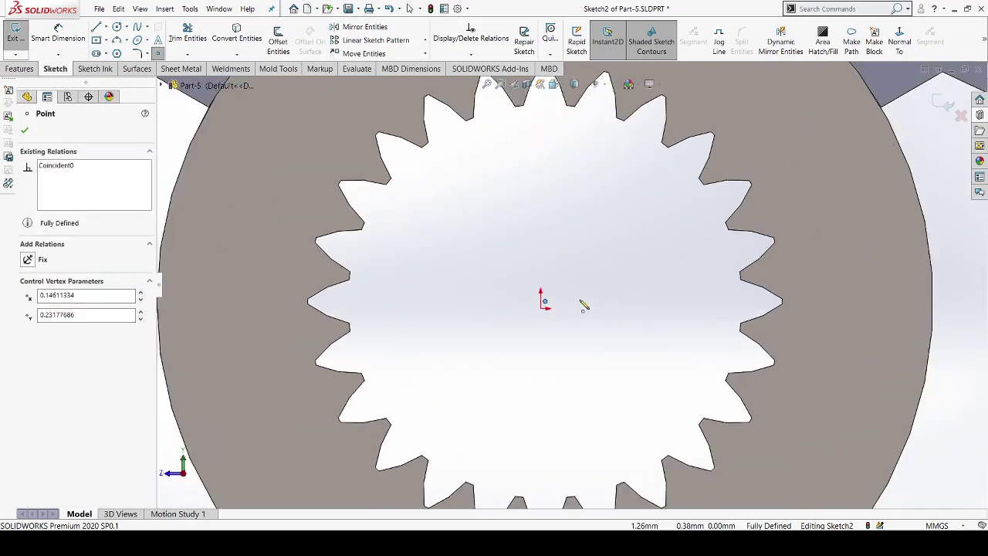
click(26, 131)
Delete the extra point that was placed beside the gear
scroll(512, 320, up, 4)
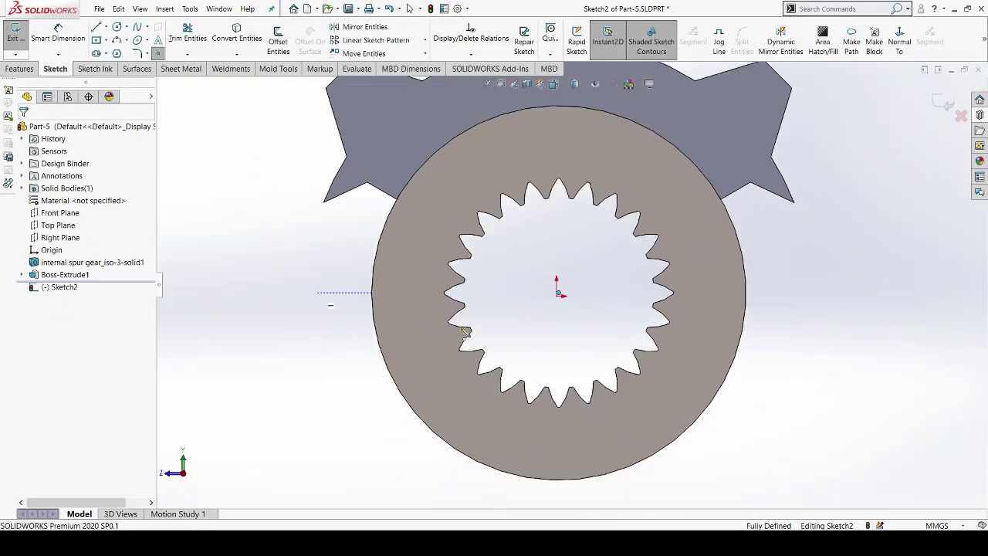
click(316, 293)
click(284, 344)
drag(295, 284, 353, 345)
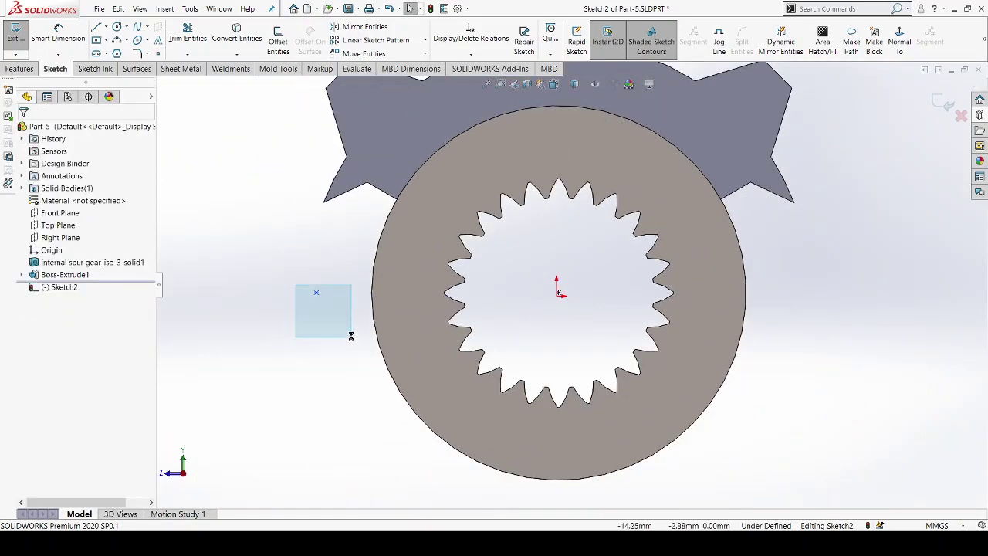
key(Delete)
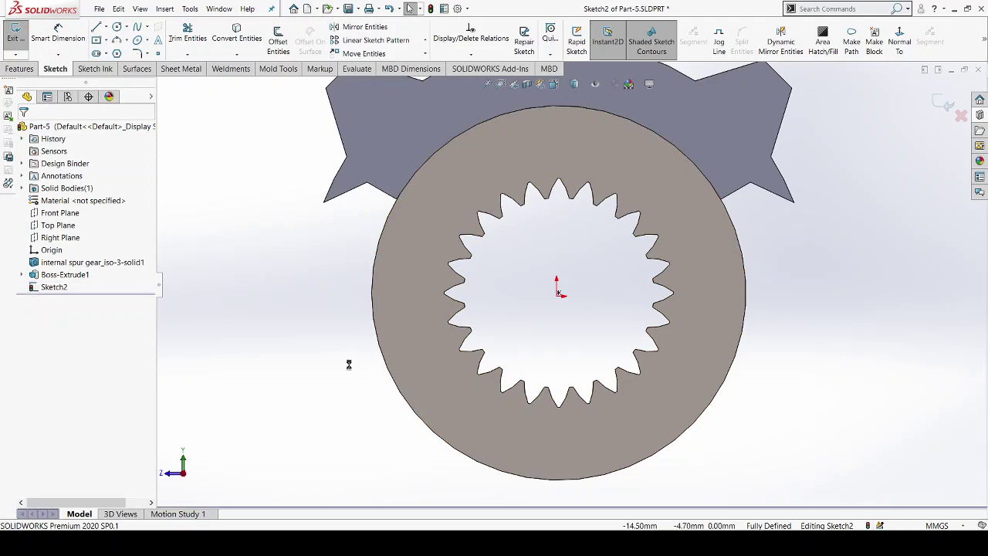
Exit the sketch and return to the 3D gear view
scroll(348, 364, down, 3)
scroll(535, 286, up, 3)
scroll(535, 286, up, 2)
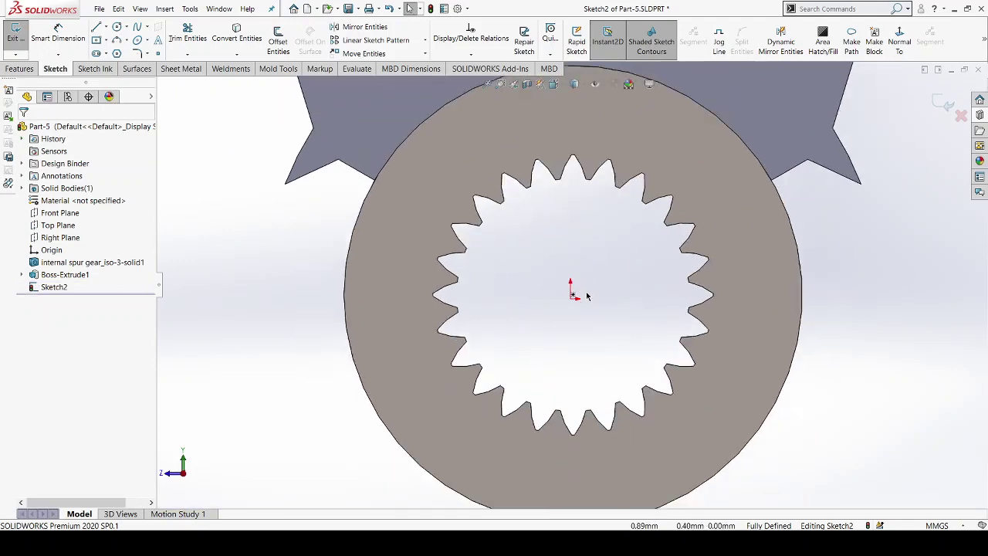
scroll(535, 286, down, 3)
middle_drag(348, 298, 392, 335)
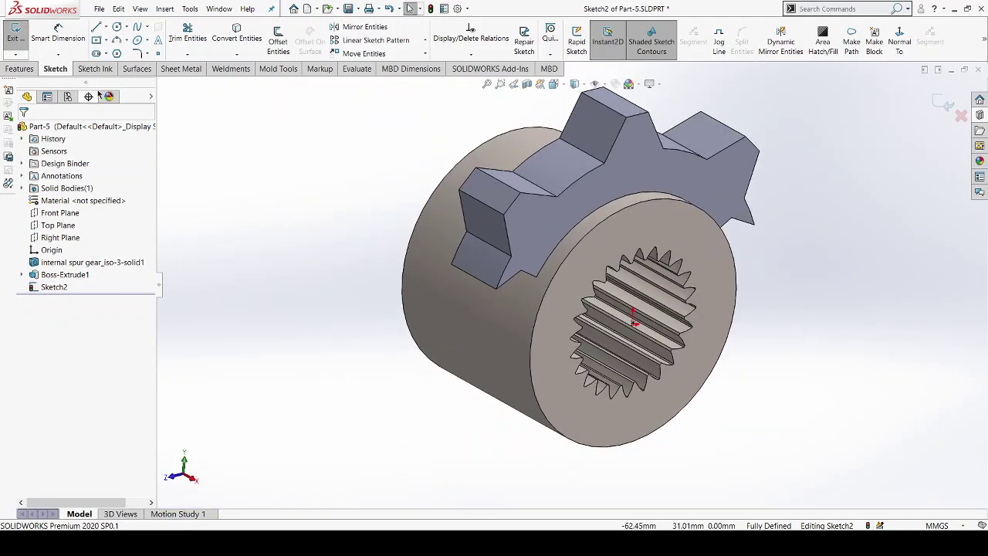
click(20, 69)
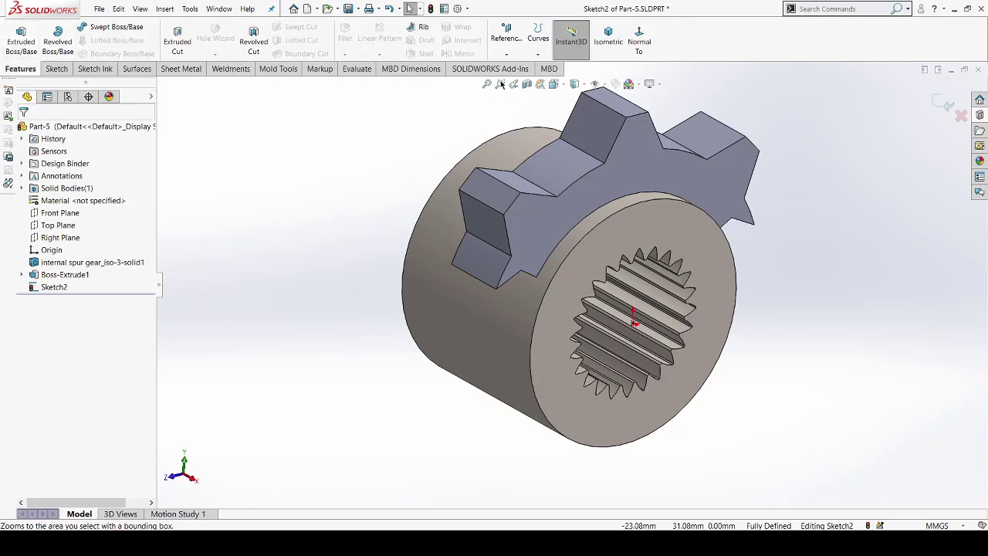
click(942, 103)
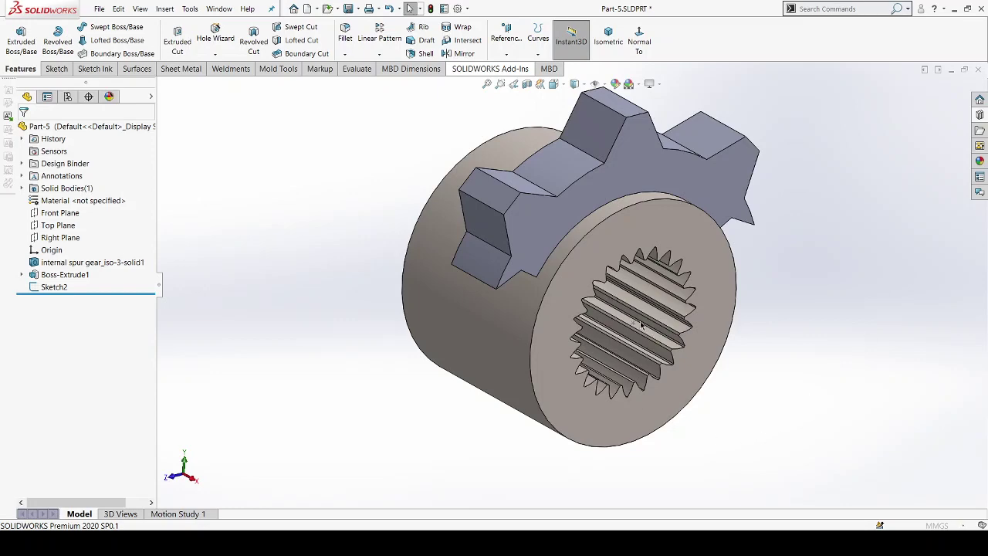
Start a reference plane using Sketch2's centre point and the Top Plane as references
key(p)
scroll(629, 323, down, 2)
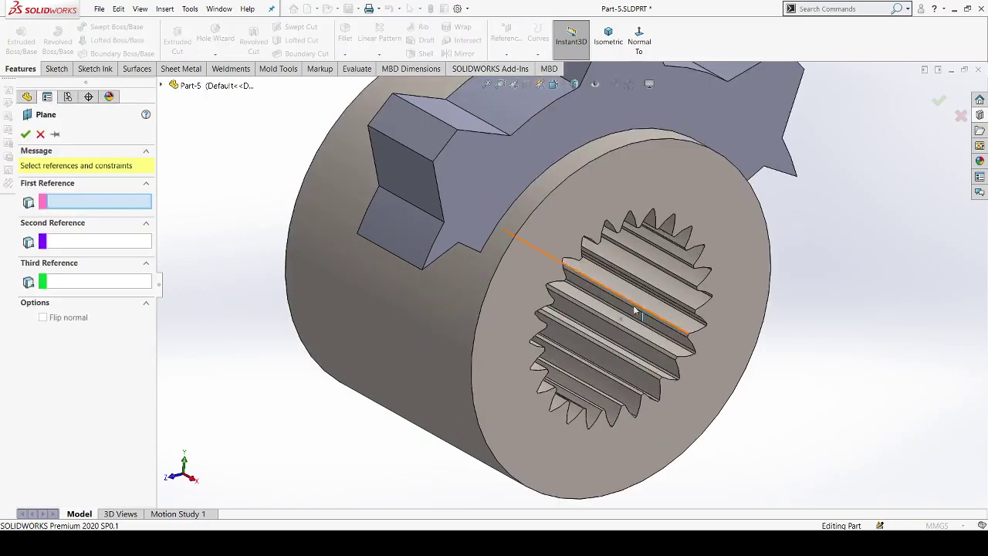
scroll(622, 321, down, 3)
click(619, 325)
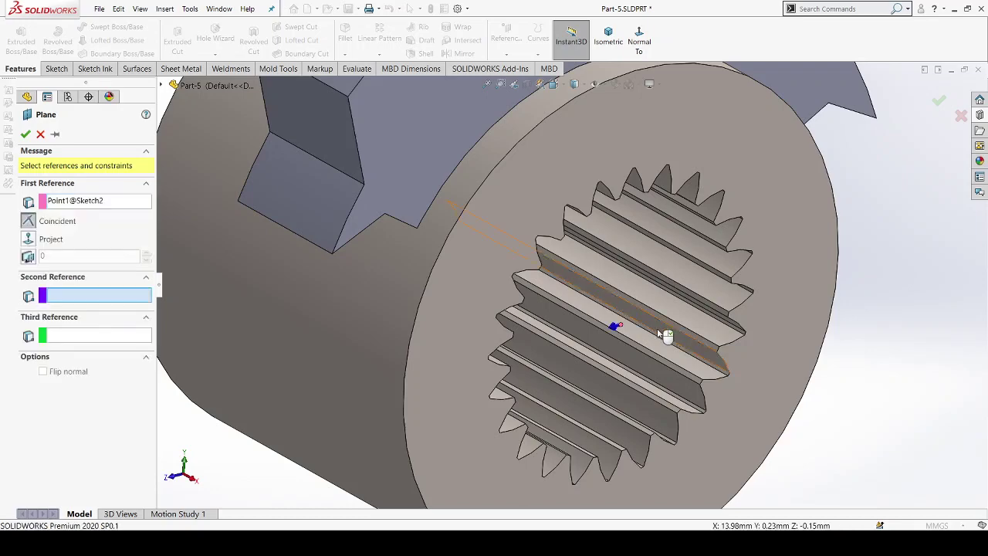
click(163, 84)
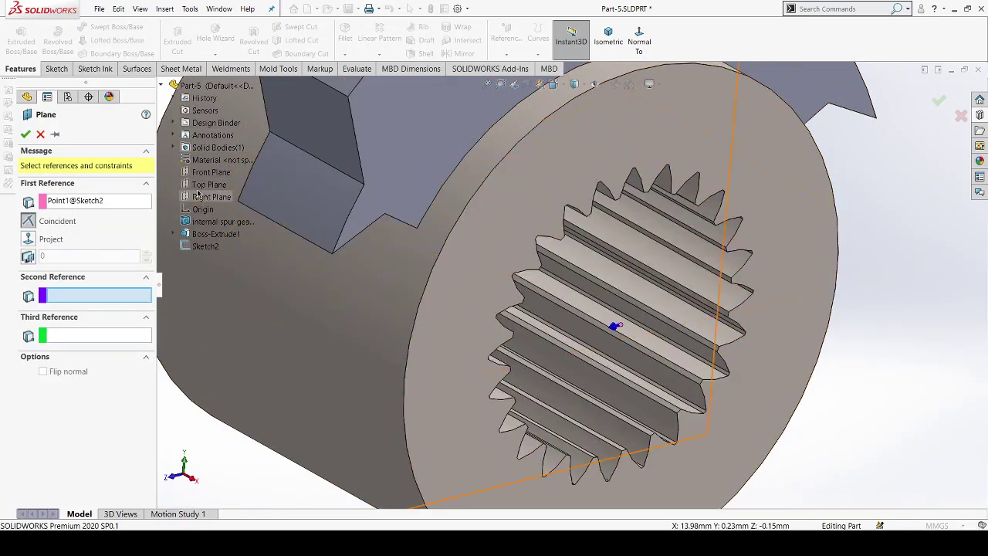
click(202, 185)
Accept Plane1 parallel to the Top Plane and view the whole gear
mouse_move(352, 227)
middle_down()
mouse_move(728, 296)
mouse_move(575, 278)
middle_up()
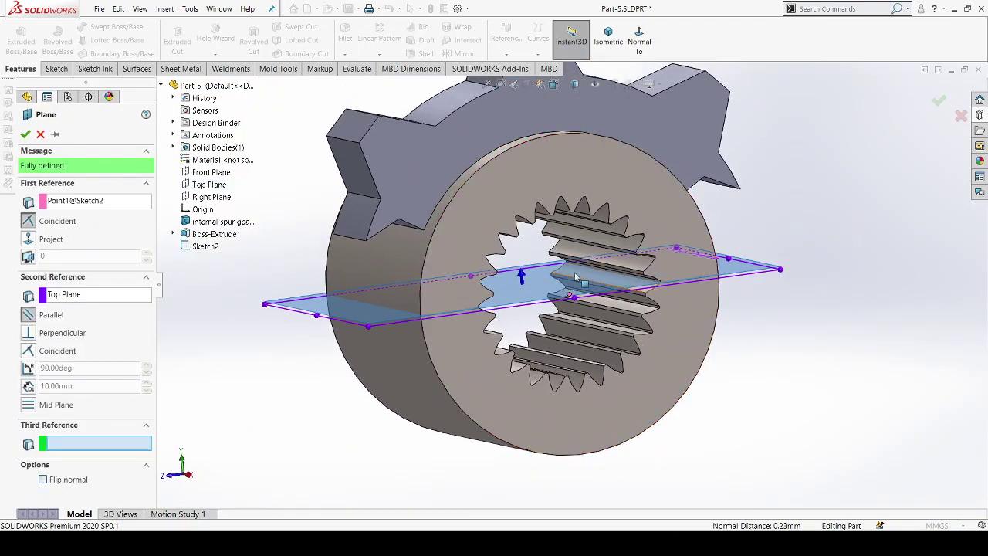
scroll(575, 278, down, 2)
scroll(575, 278, down, 2)
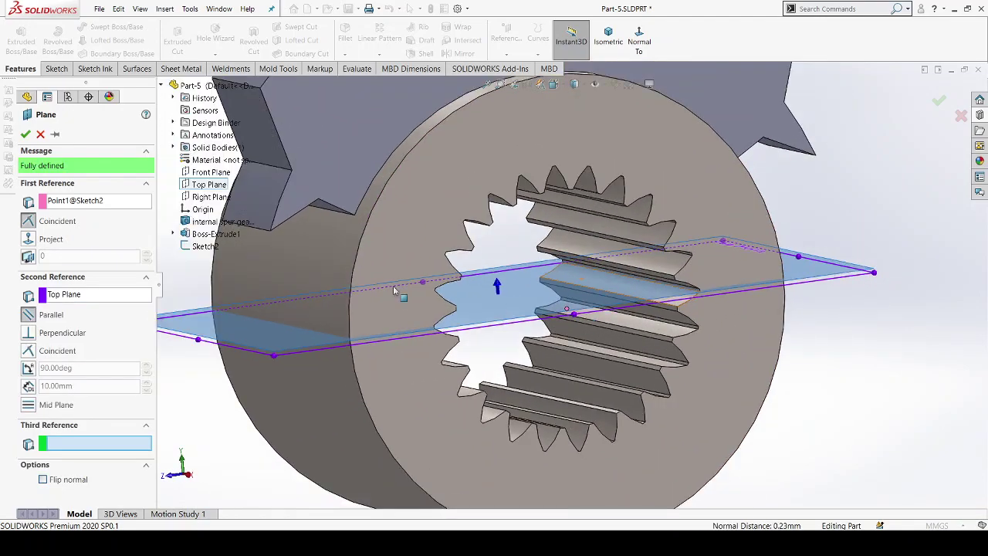
click(25, 134)
scroll(862, 341, up, 2)
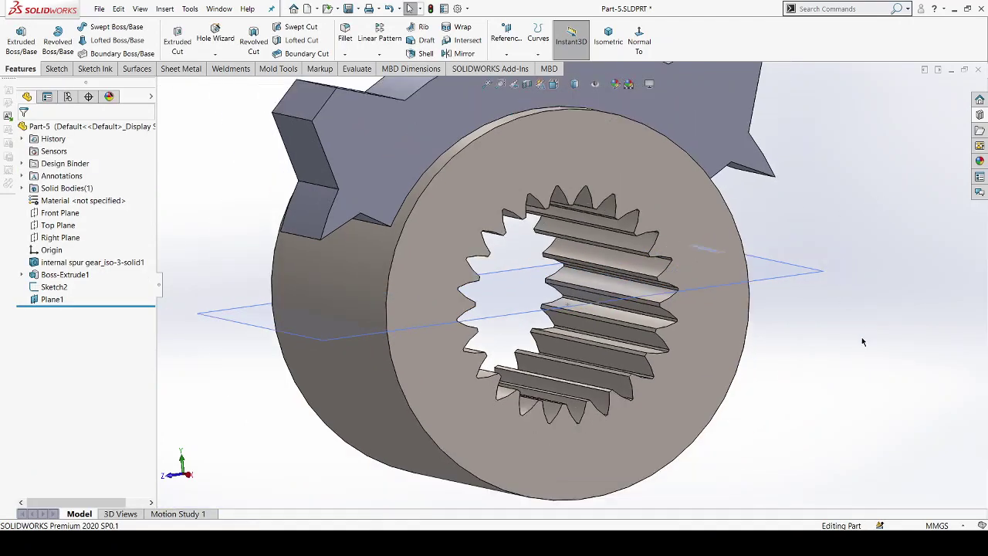
scroll(862, 341, up, 2)
mouse_move(862, 341)
middle_down()
mouse_move(834, 346)
mouse_move(544, 207)
middle_up()
scroll(834, 347, up, 2)
scroll(543, 207, down, 2)
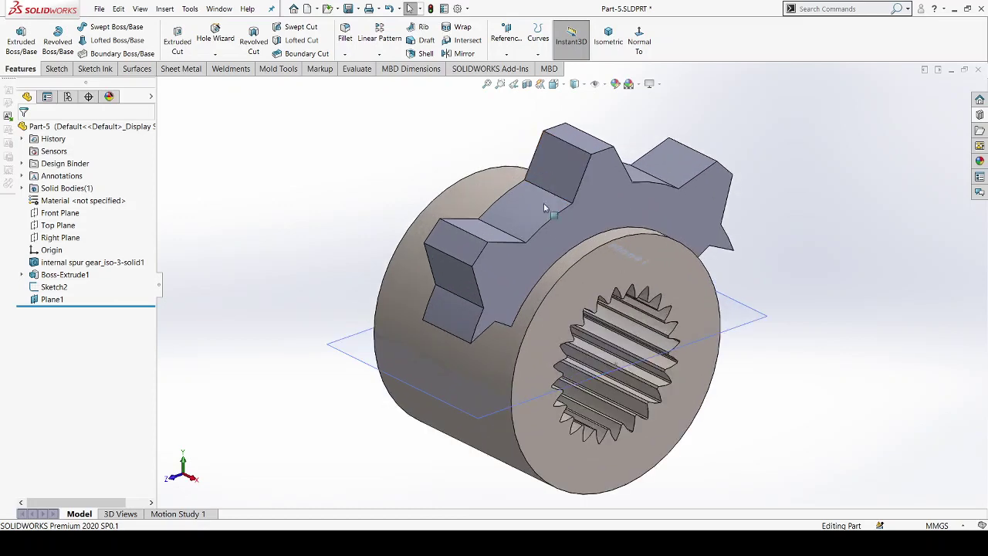
scroll(543, 207, up, 1)
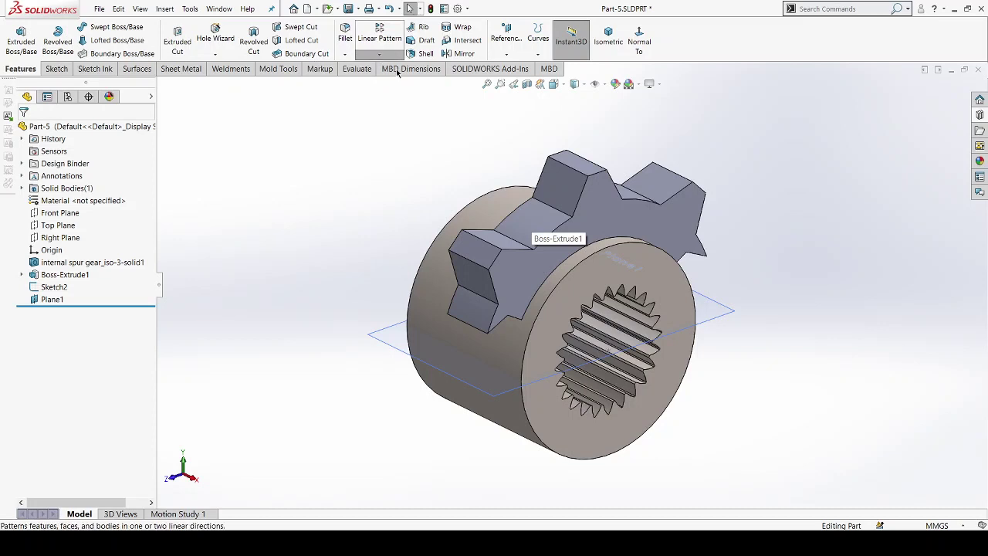
Mirror Boss-Extrude1 across Plane1
click(461, 53)
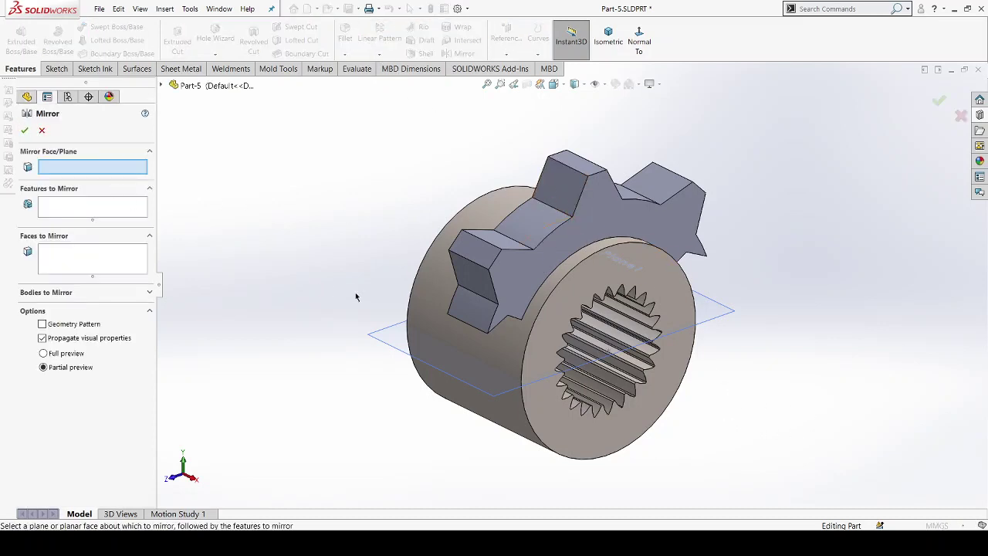
click(732, 316)
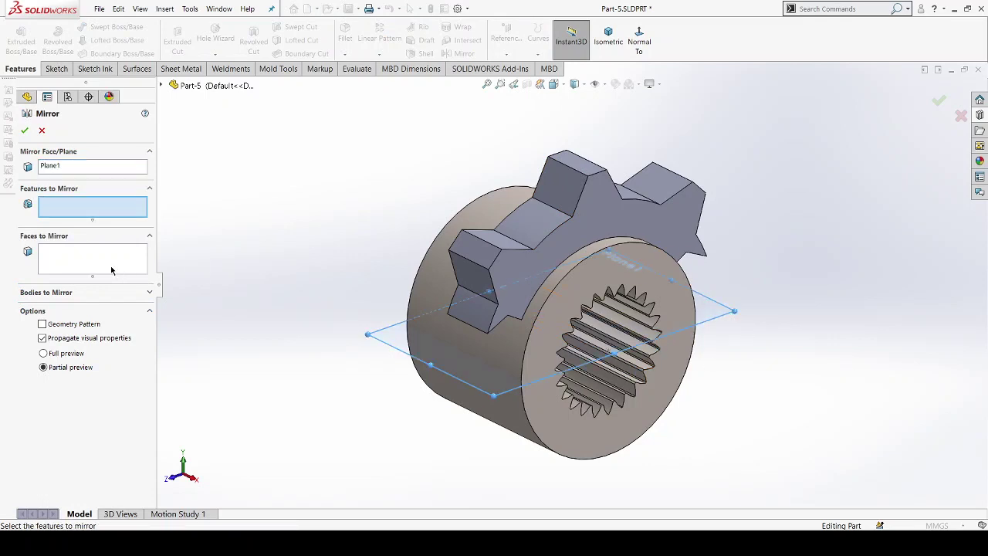
click(162, 85)
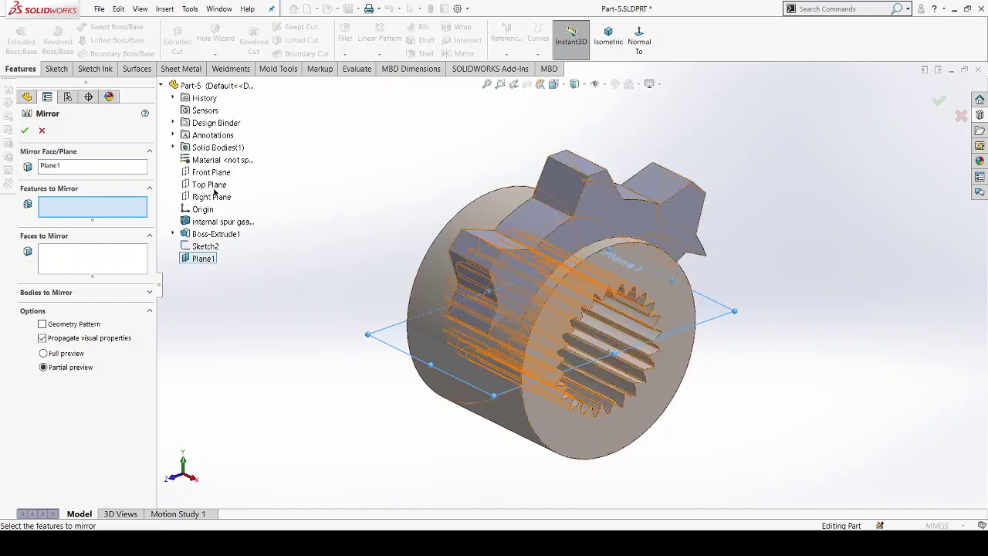
click(213, 234)
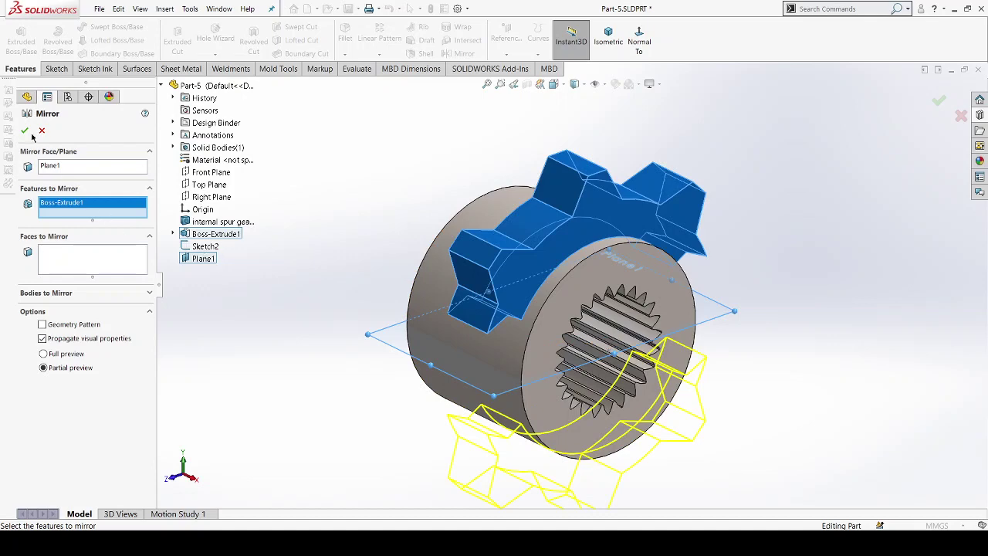
key(Return)
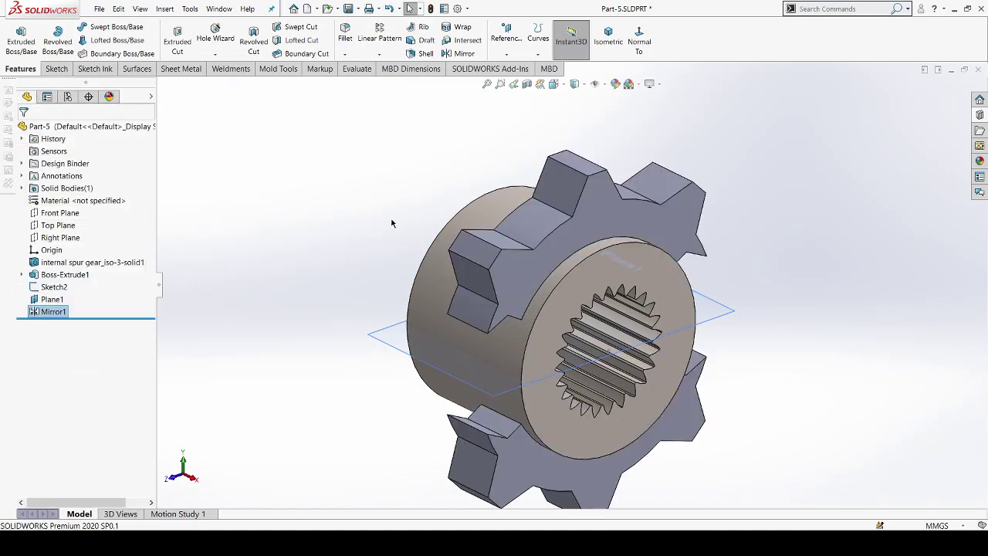
mouse_move(846, 371)
middle_down()
mouse_move(825, 352)
mouse_move(826, 364)
middle_up()
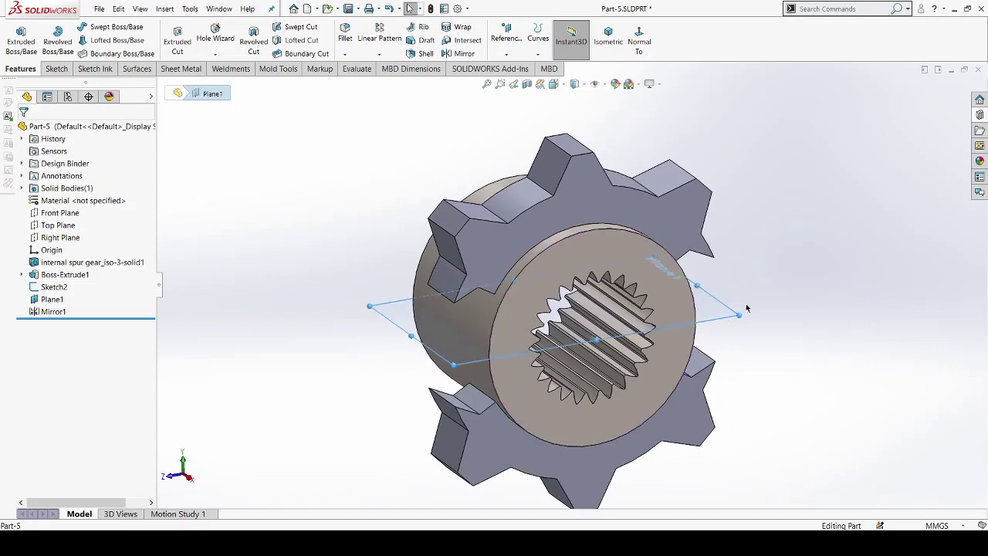
Hide Plane1 and bring the gear to an enlarged near-front view
click(857, 317)
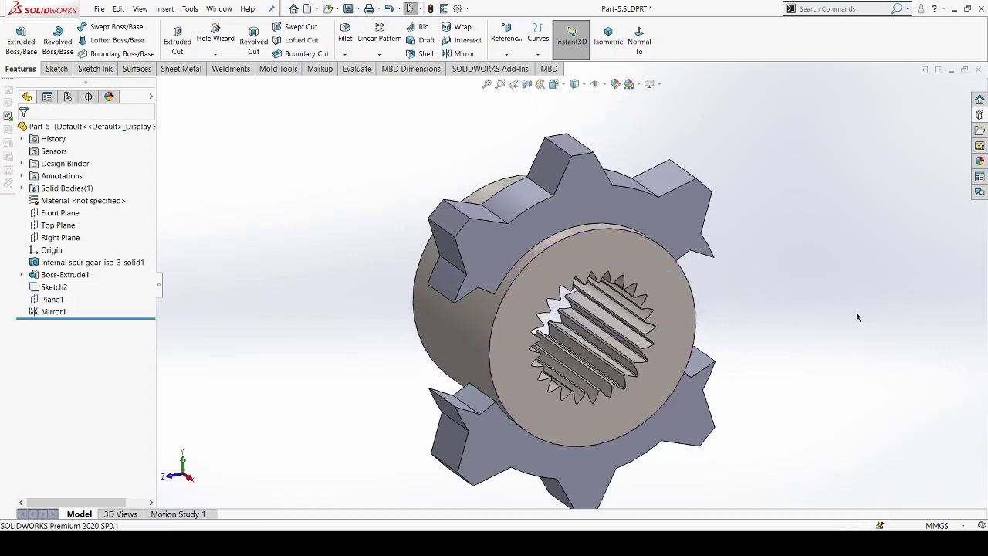
mouse_move(855, 311)
middle_down()
mouse_move(825, 342)
mouse_move(865, 359)
mouse_move(833, 368)
middle_up()
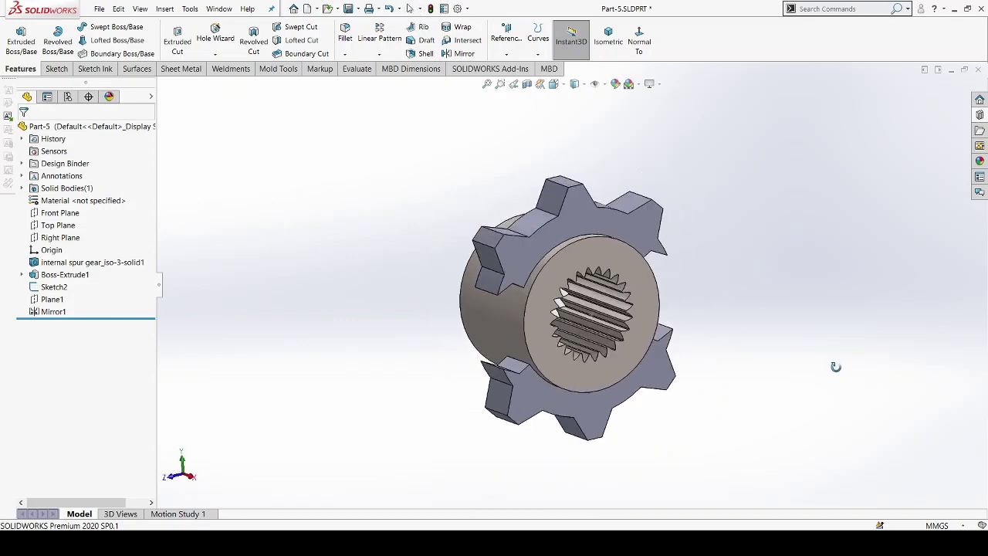
mouse_move(573, 314)
middle_down()
mouse_move(490, 272)
mouse_move(707, 336)
middle_up()
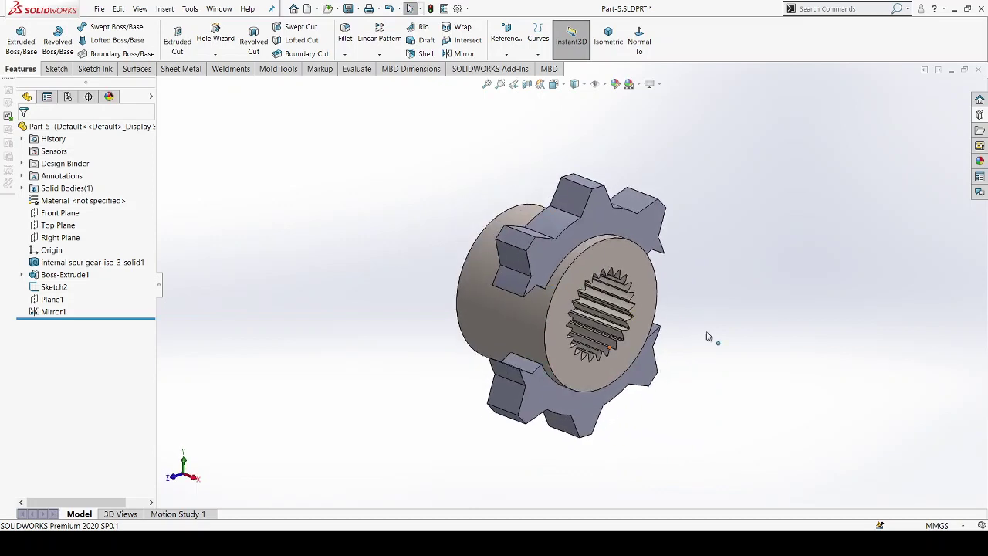
shift+middle_drag(773, 298, 772, 23)
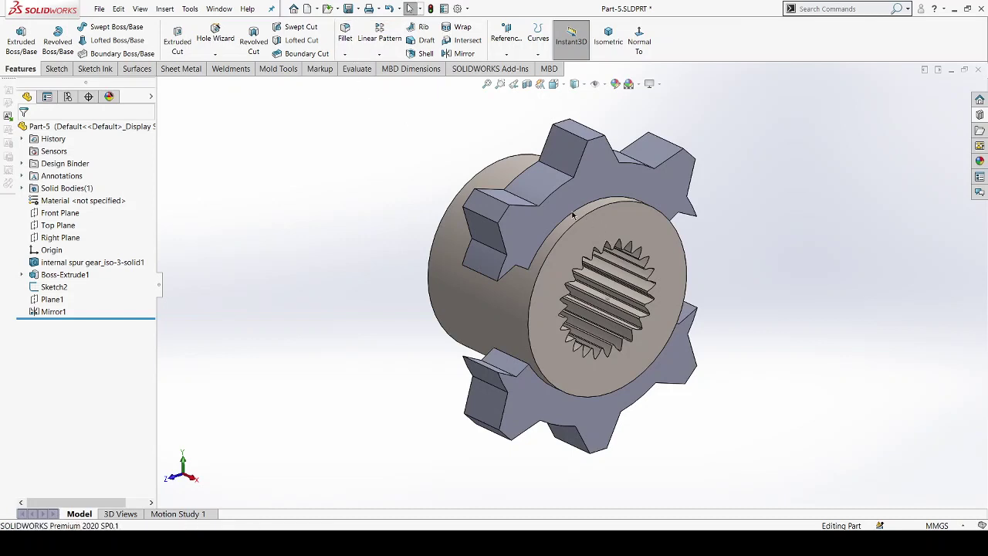
Bevel the front and rear circular hub edges with a 1 mm × 45° chamfer
scroll(596, 221, down, 1)
scroll(597, 220, down, 2)
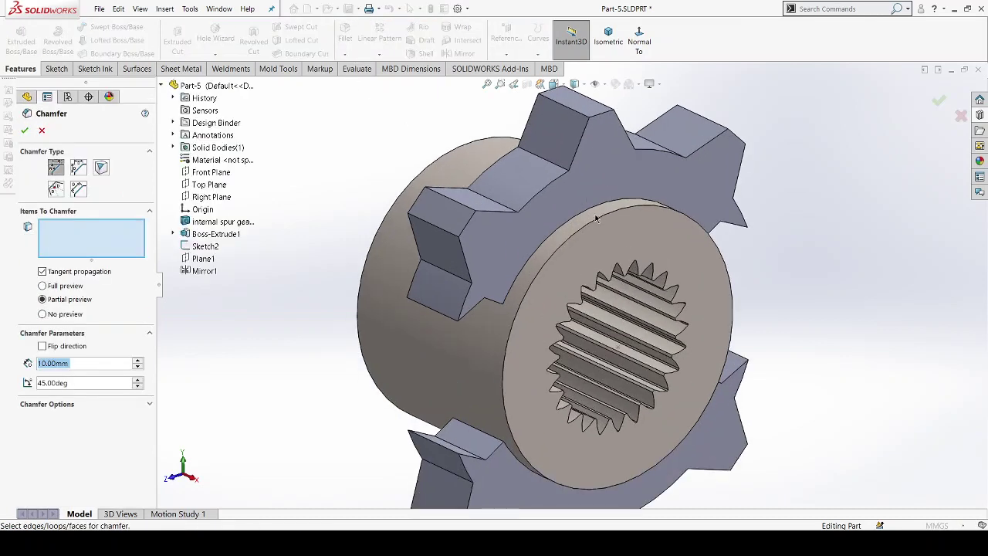
click(734, 244)
middle_drag(737, 244, 486, 288)
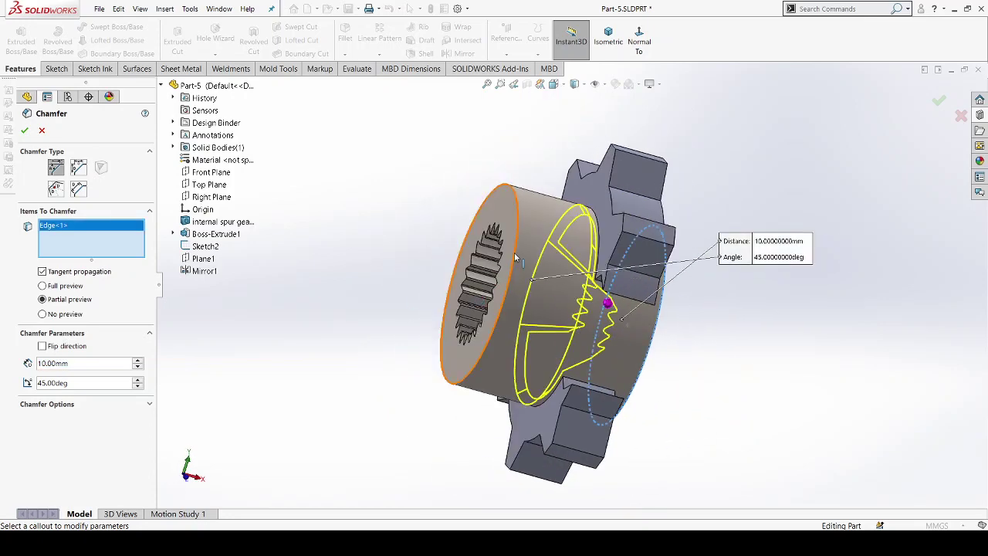
click(514, 252)
text(1)
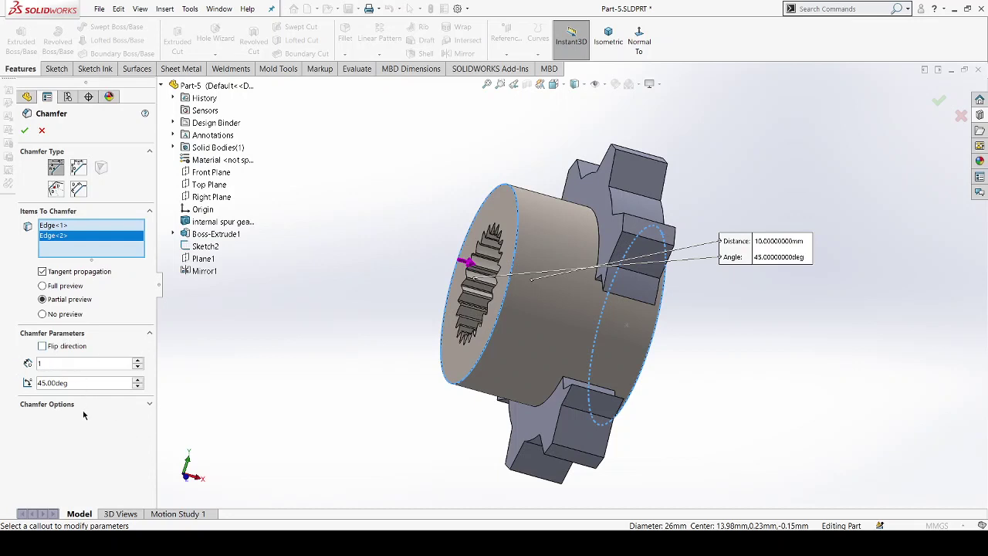
key(Return)
middle_drag(561, 274, 608, 268)
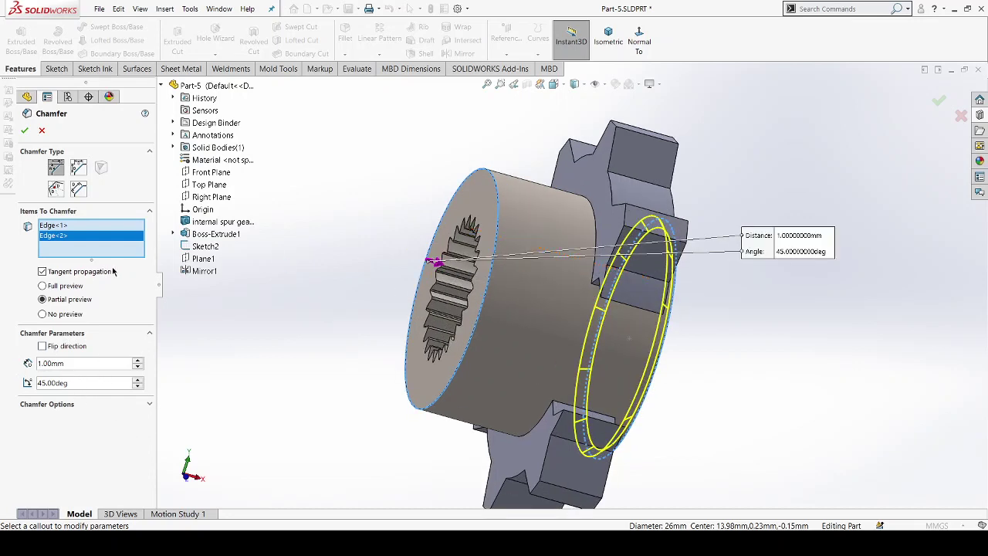
click(25, 130)
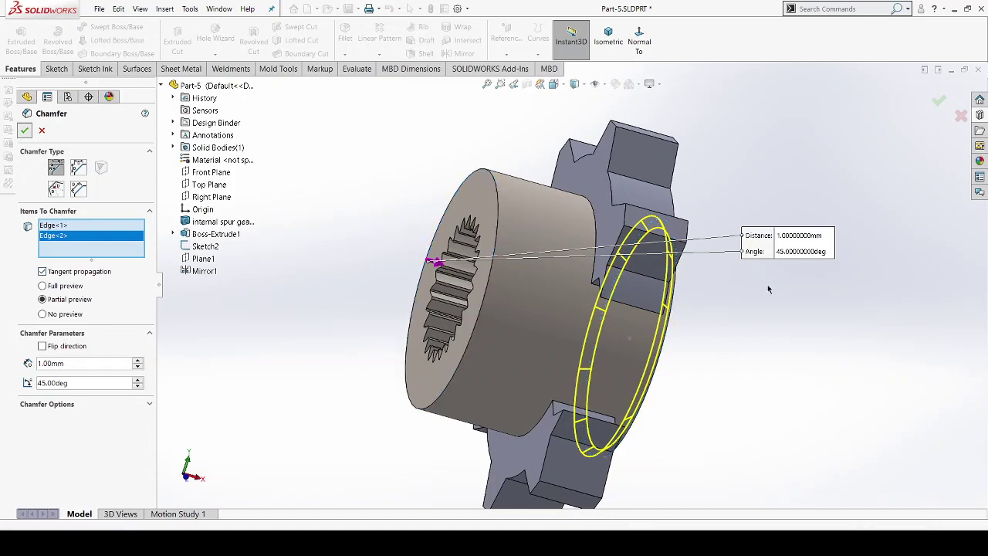
mouse_move(768, 290)
middle_down()
mouse_move(668, 306)
mouse_move(805, 346)
mouse_move(687, 325)
mouse_move(788, 442)
middle_up()
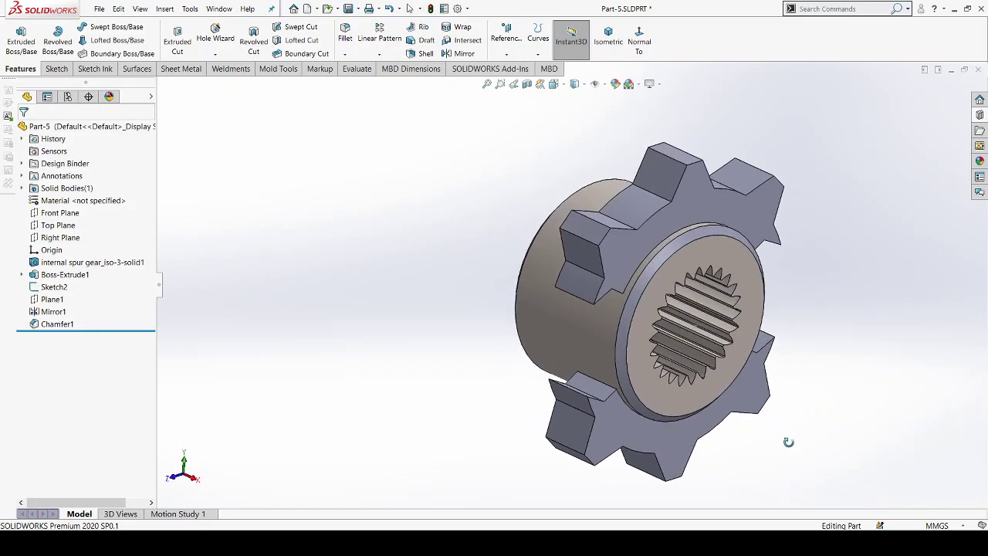
scroll(788, 442, down, 3)
scroll(788, 442, up, 2)
mouse_move(788, 443)
middle_down()
mouse_move(862, 300)
mouse_move(842, 353)
mouse_move(877, 355)
mouse_move(861, 368)
mouse_move(844, 306)
mouse_move(836, 345)
mouse_move(638, 294)
mouse_move(754, 319)
mouse_move(568, 354)
mouse_move(746, 249)
middle_up()
scroll(861, 368, up, 3)
scroll(836, 345, down, 3)
scroll(638, 294, up, 2)
key(space)
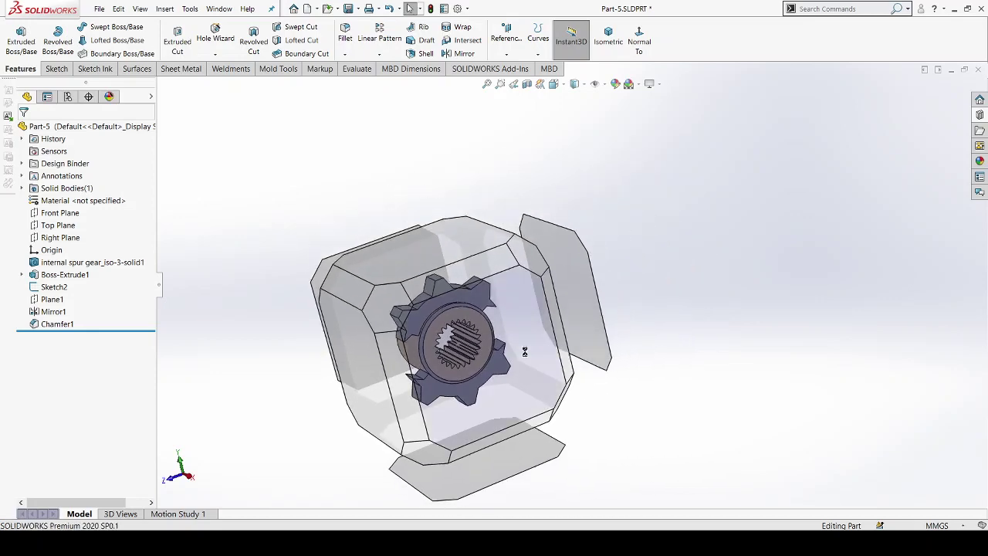
click(511, 350)
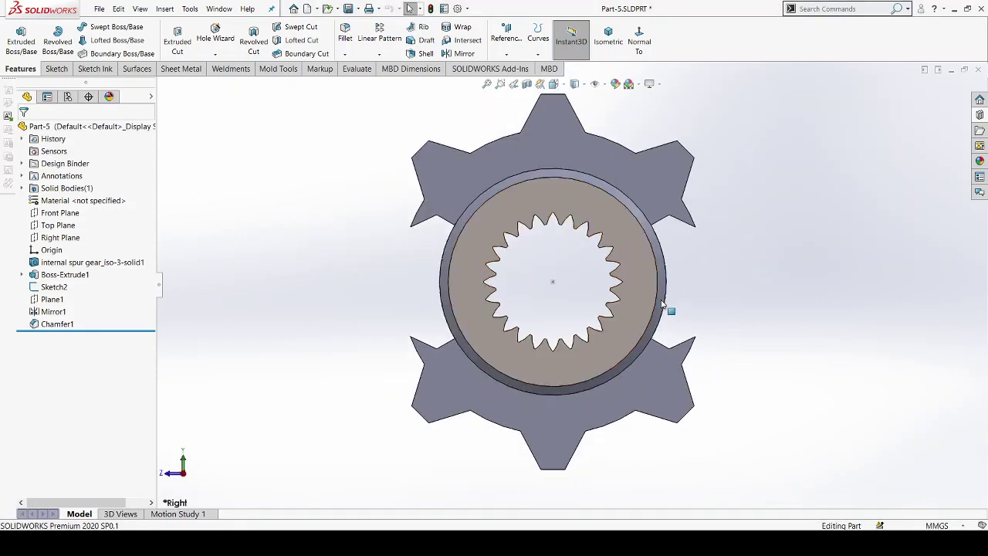
key(space)
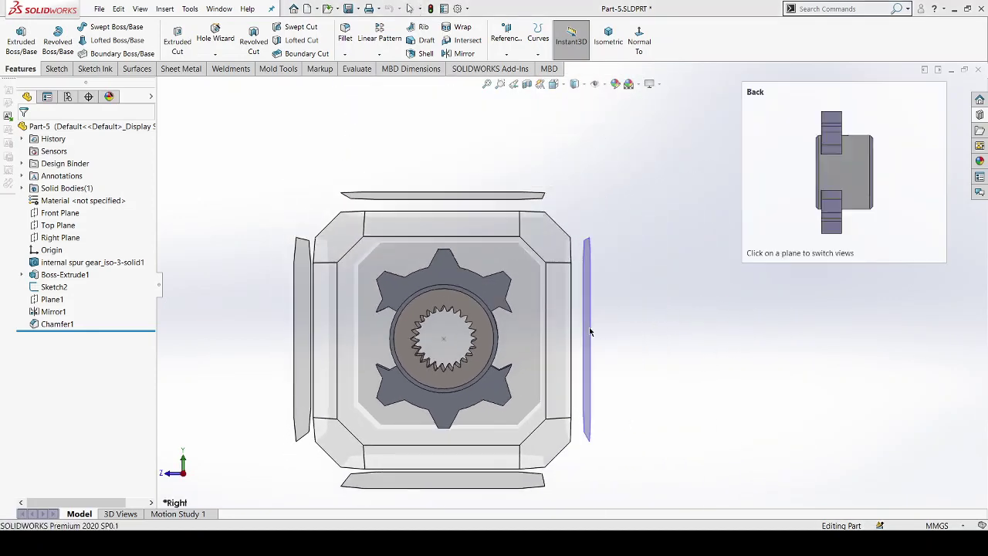
click(590, 332)
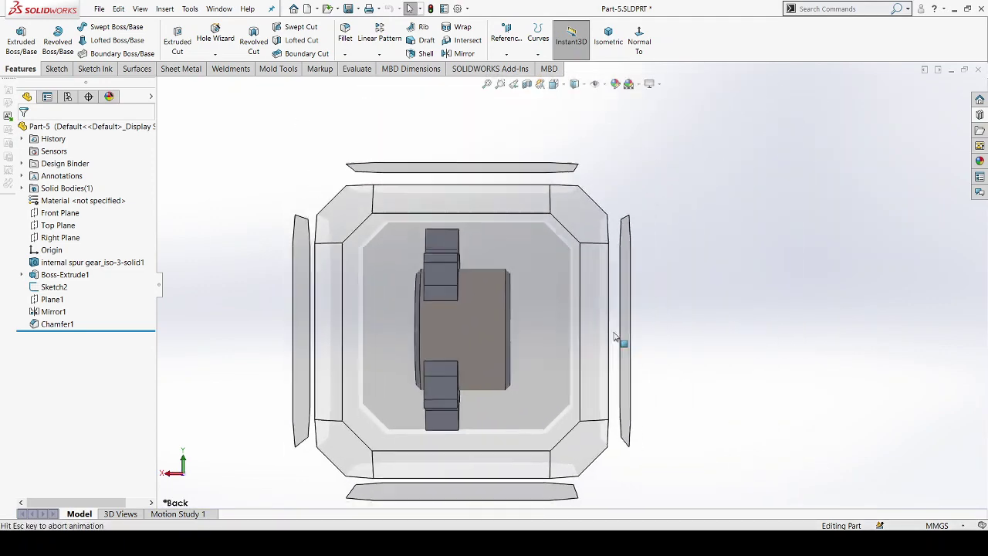
click(588, 331)
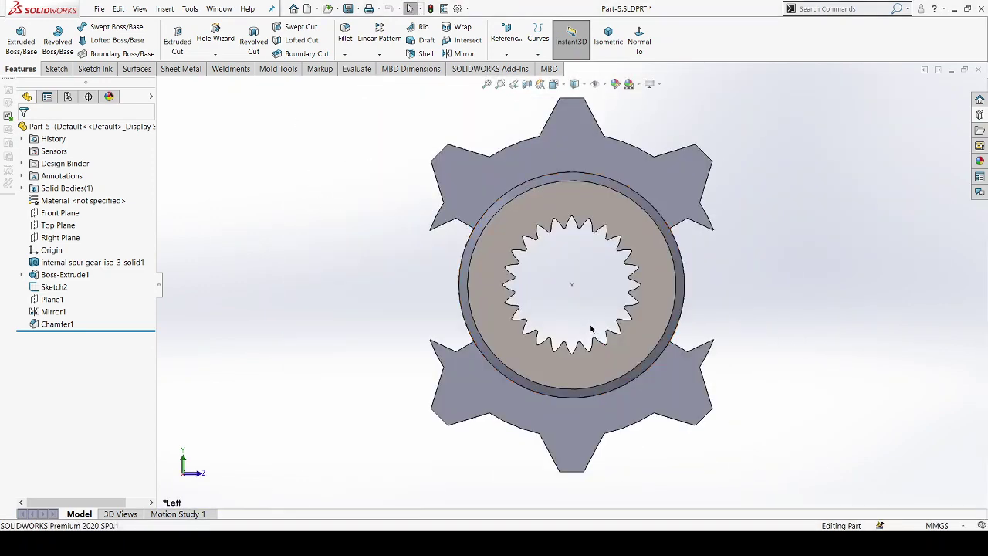
key(space)
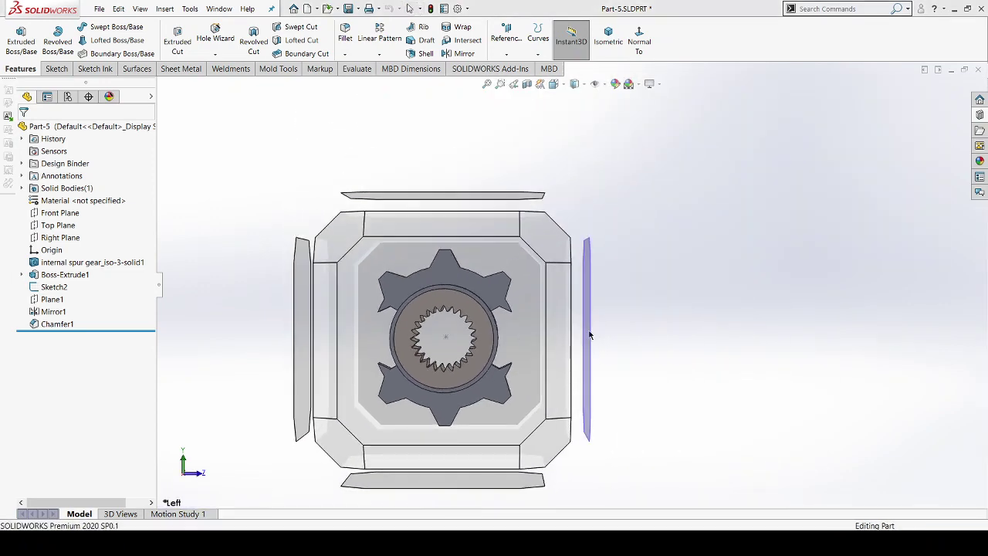
click(588, 333)
mouse_move(768, 330)
middle_down()
mouse_move(654, 372)
mouse_move(658, 332)
middle_up()
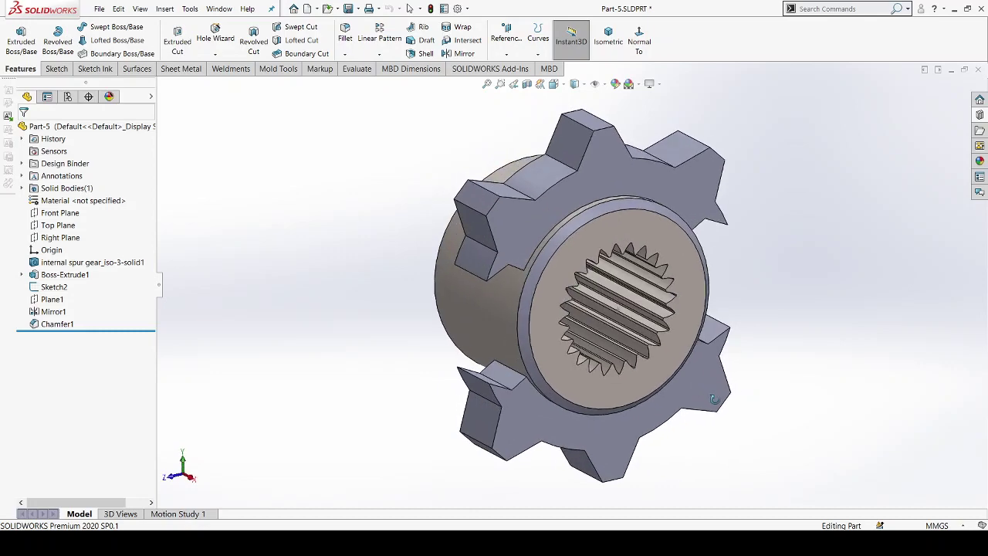
scroll(658, 332, down, 2)
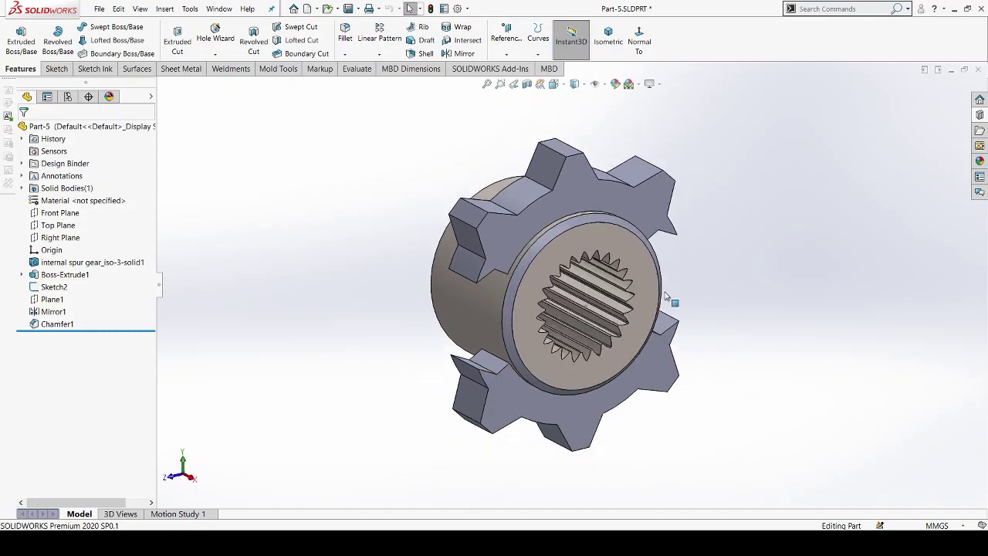